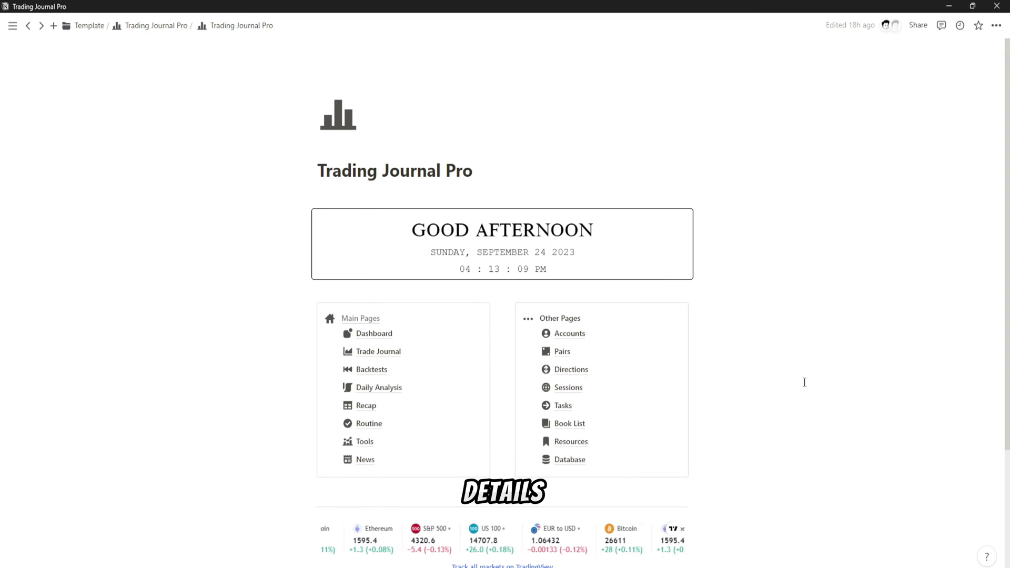
# Scroll down the Trading Journal Pro home page toward its Main Pages links
pyautogui.scroll(-1, 805, 382)
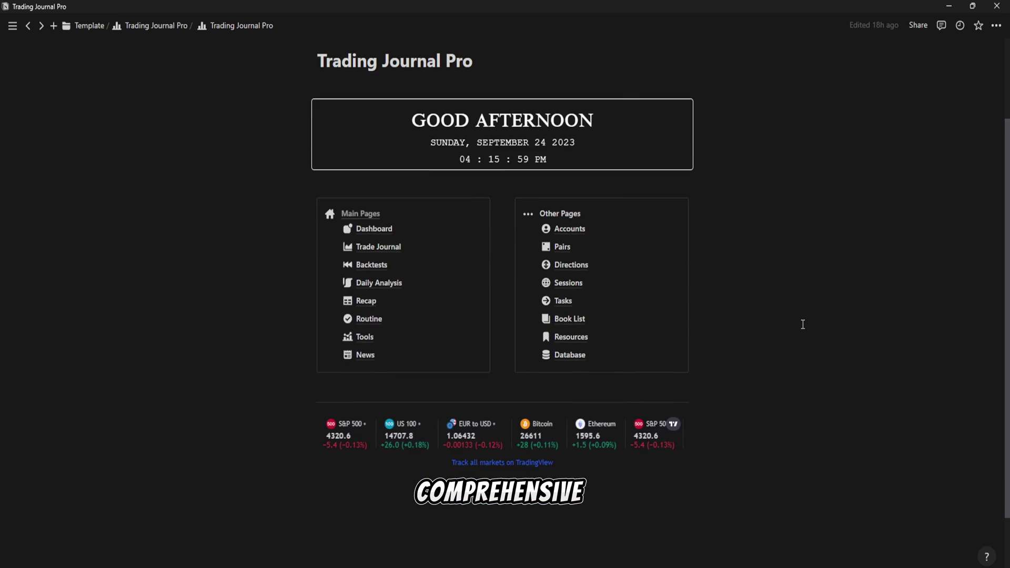
# Open the Dashboard page and scroll down to the EUR/USD live chart
pyautogui.click(387, 286)
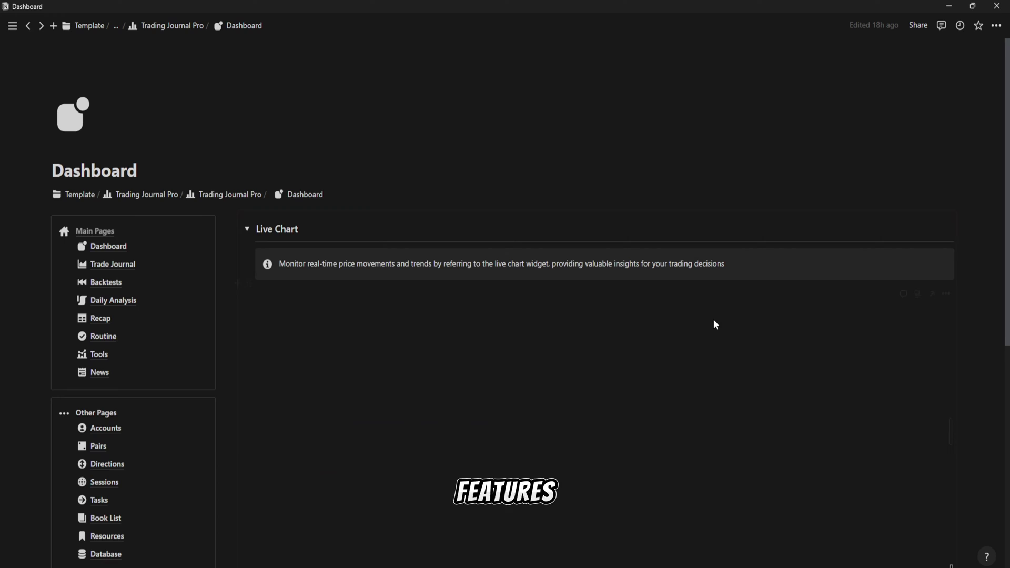
pyautogui.scroll(-2, 538, 187)
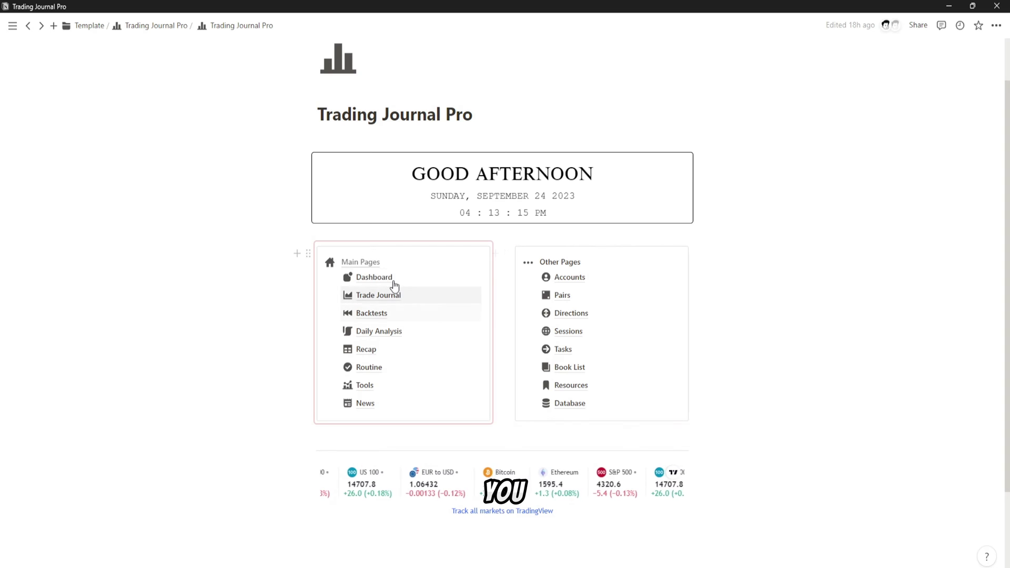
pyautogui.click(384, 279)
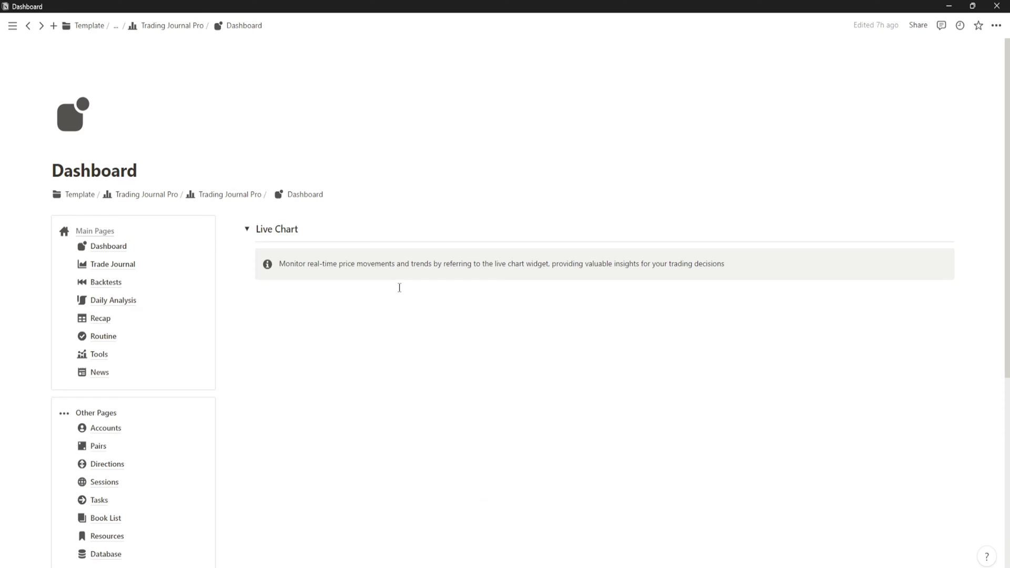
pyautogui.scroll(-1, 570, 335)
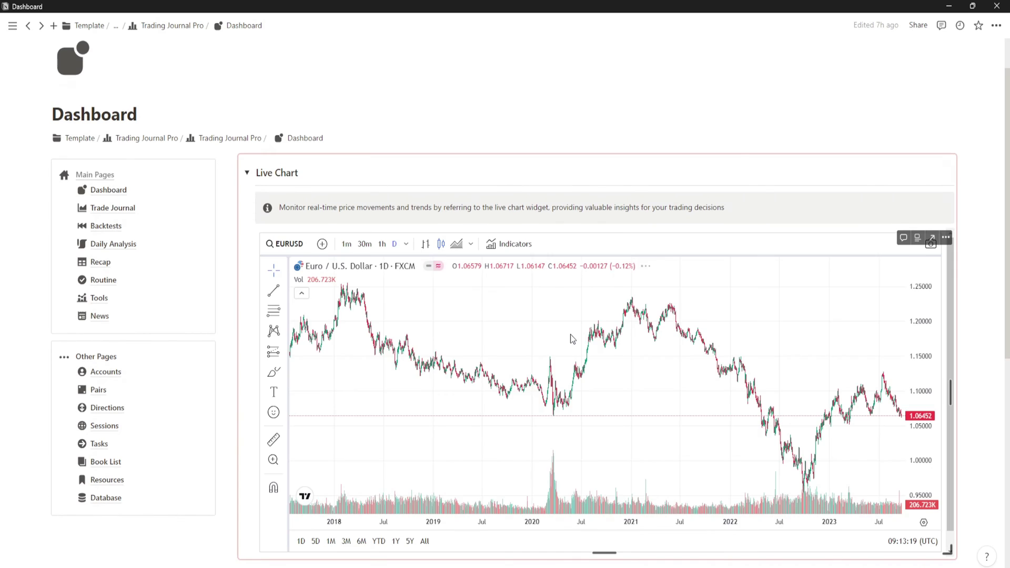
pyautogui.scroll(-3, 498, 366)
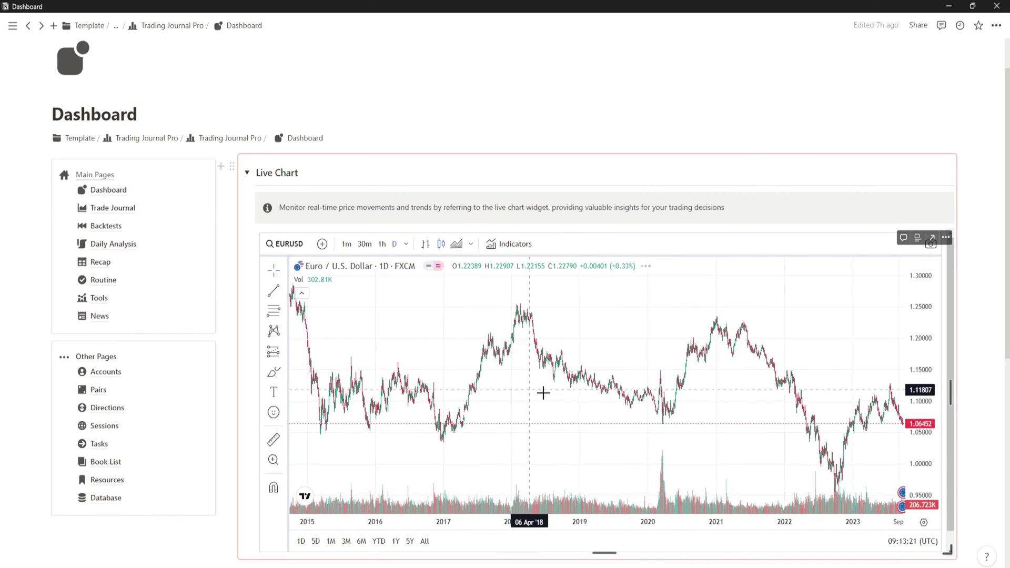
# Draw a rectangle on the EUR/USD chart spanning late 2017 to about April 2021
pyautogui.click(287, 416)
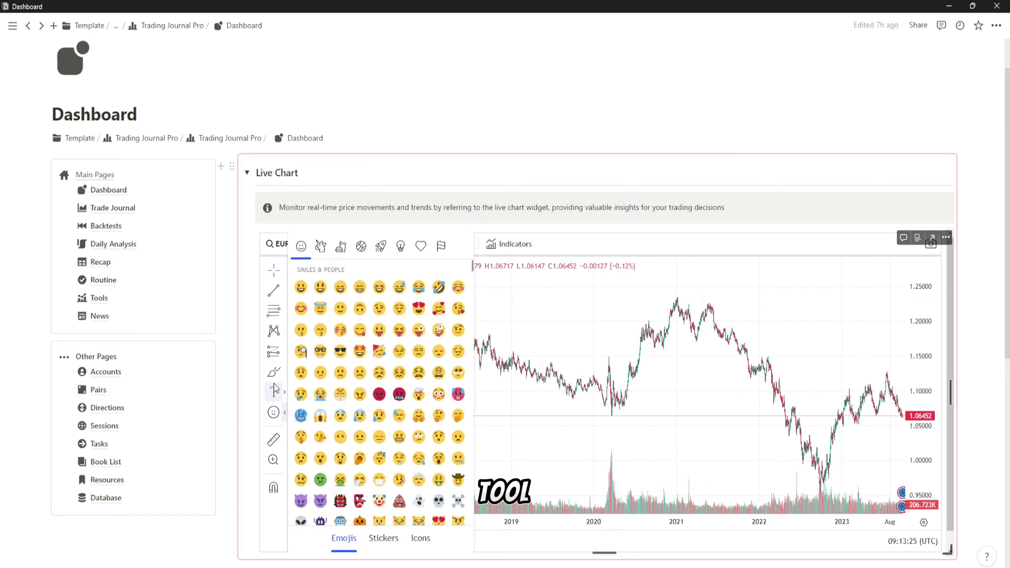
pyautogui.click(287, 415)
pyautogui.click(280, 375)
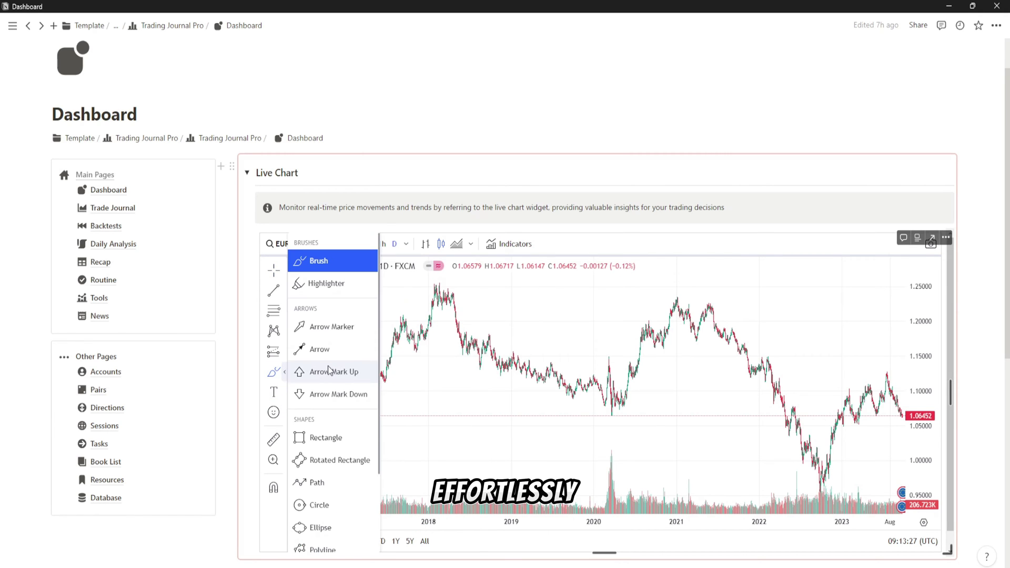
pyautogui.click(327, 435)
pyautogui.click(409, 416)
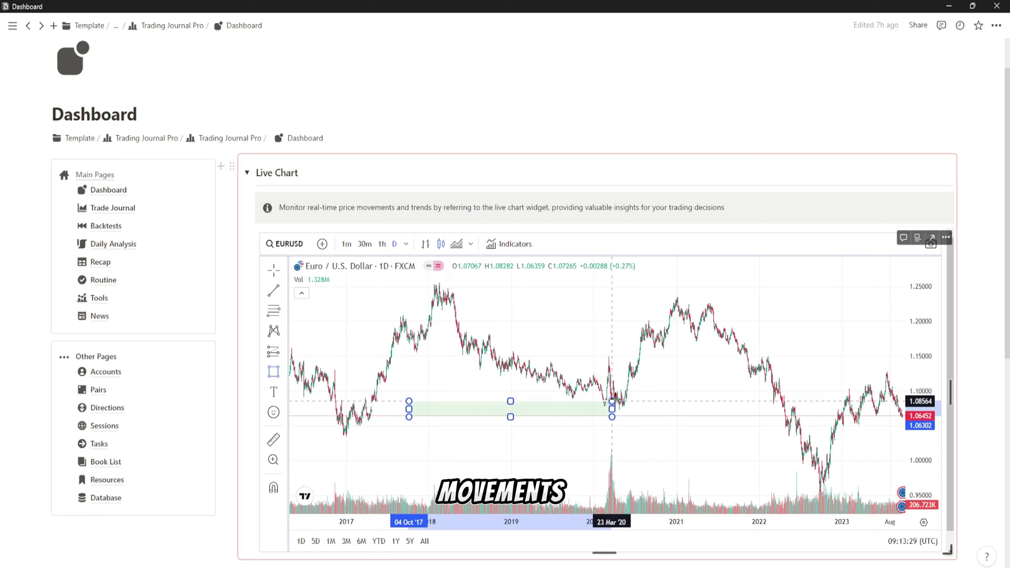
pyautogui.click(703, 379)
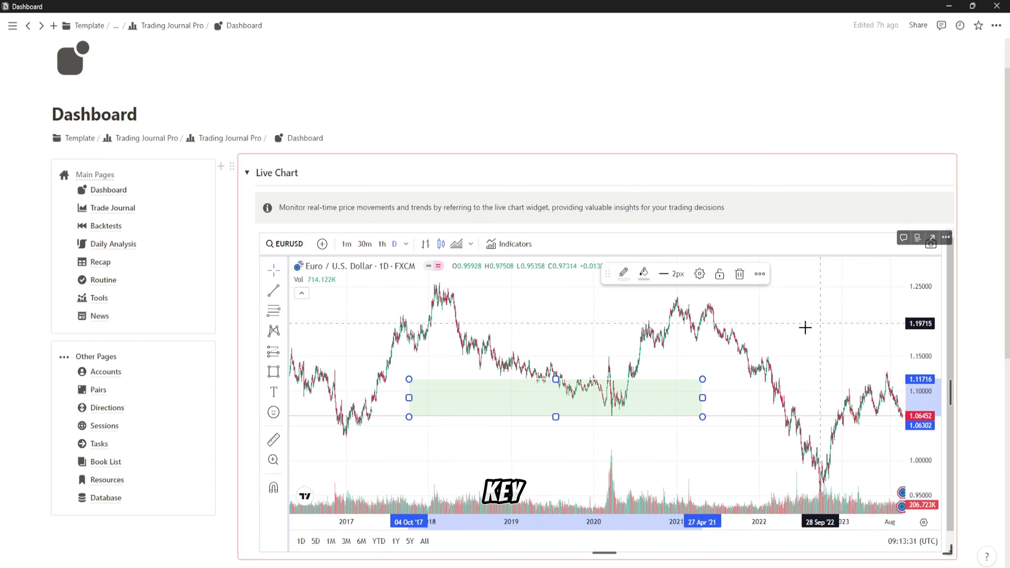
pyautogui.scroll(-2, 575, 326)
pyautogui.scroll(2, 516, 388)
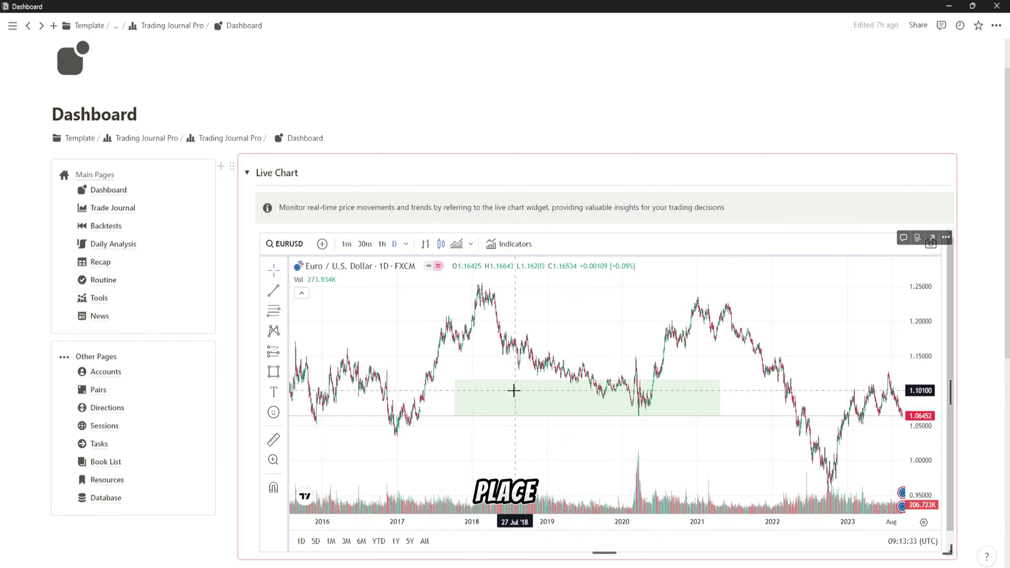
# In the Workflow Routine view, tick Wake Up Early and Workout for Sunday
pyautogui.scroll(-3, 243, 415)
pyautogui.scroll(-3, 243, 420)
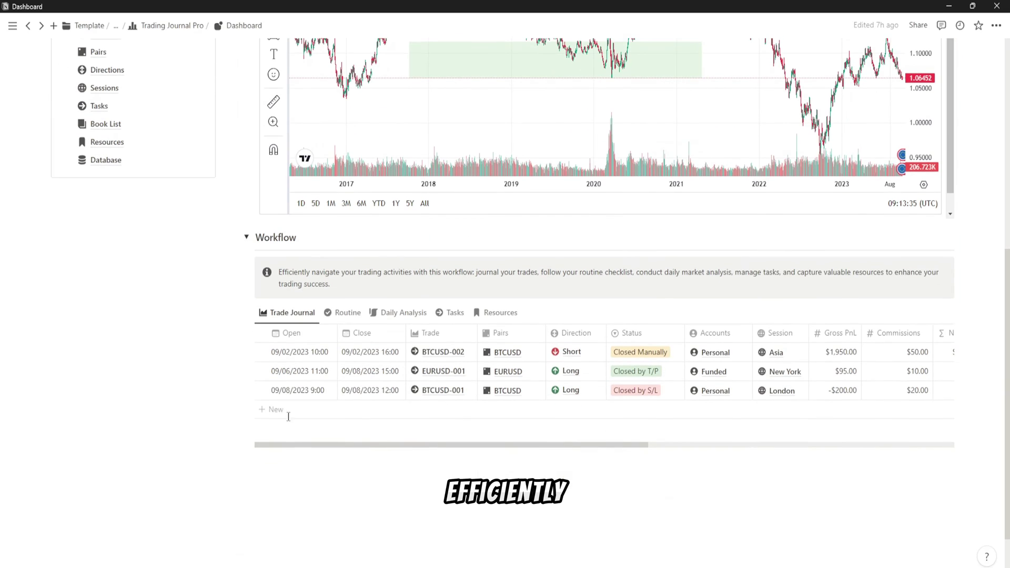
pyautogui.click(342, 313)
pyautogui.click(414, 314)
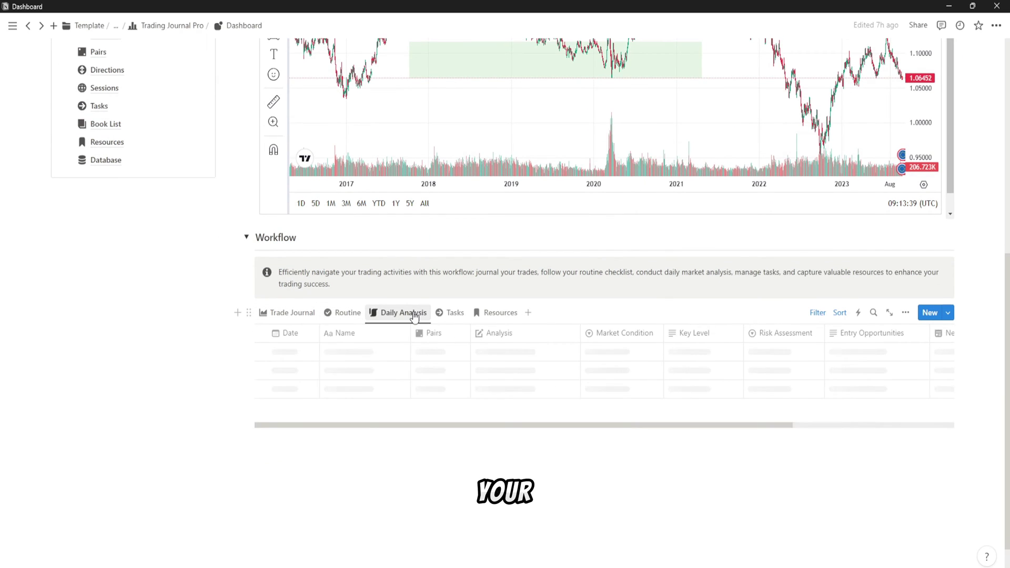
pyautogui.click(348, 313)
pyautogui.click(450, 352)
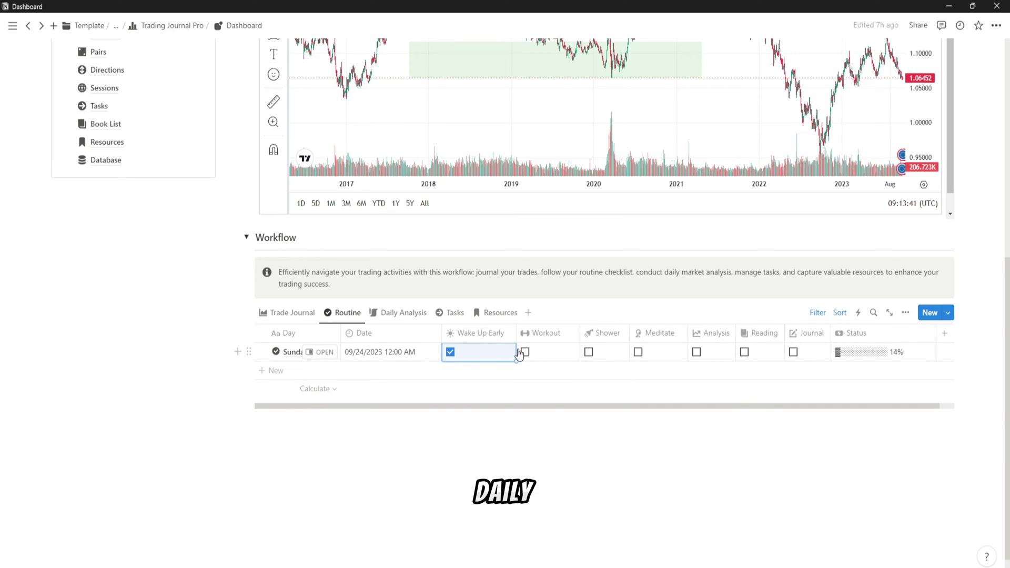
pyautogui.click(525, 352)
# Look through the Daily Analysis, Tasks and Resources views, ending on Trade Journal
pyautogui.click(408, 318)
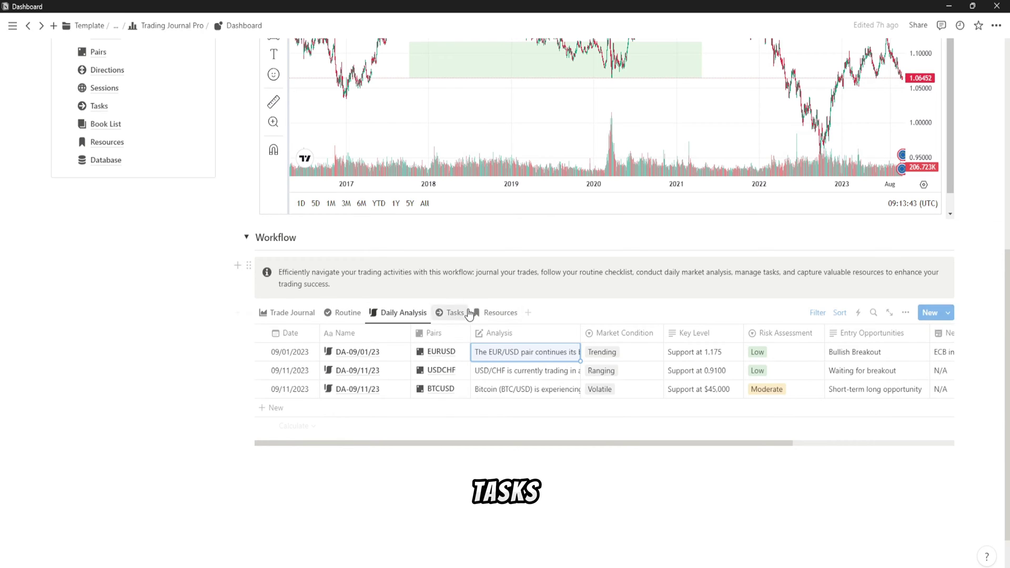
pyautogui.click(446, 313)
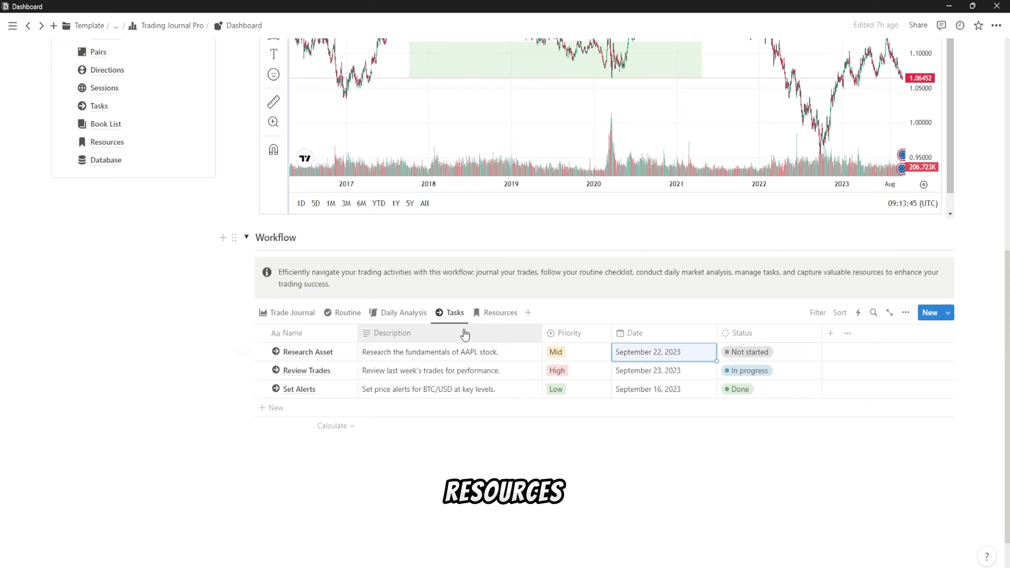
pyautogui.click(485, 316)
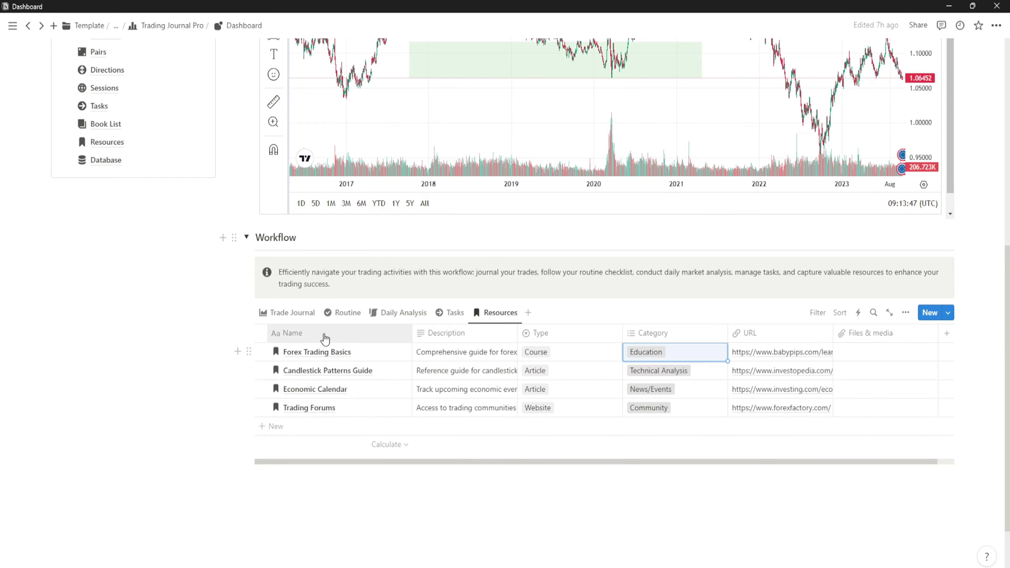
pyautogui.click(309, 316)
pyautogui.scroll(3, 390, 424)
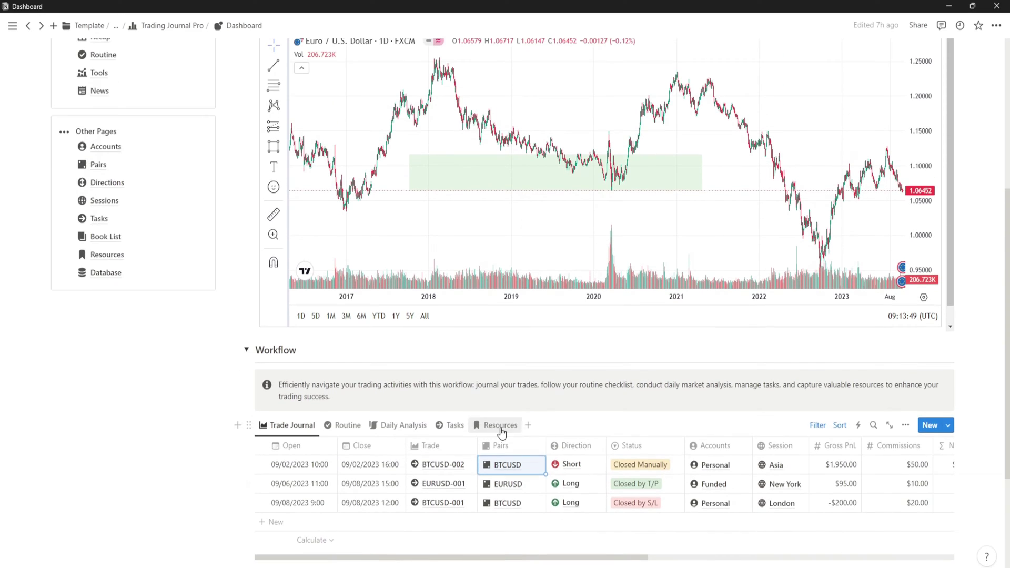
pyautogui.scroll(3, 131, 248)
pyautogui.click(124, 209)
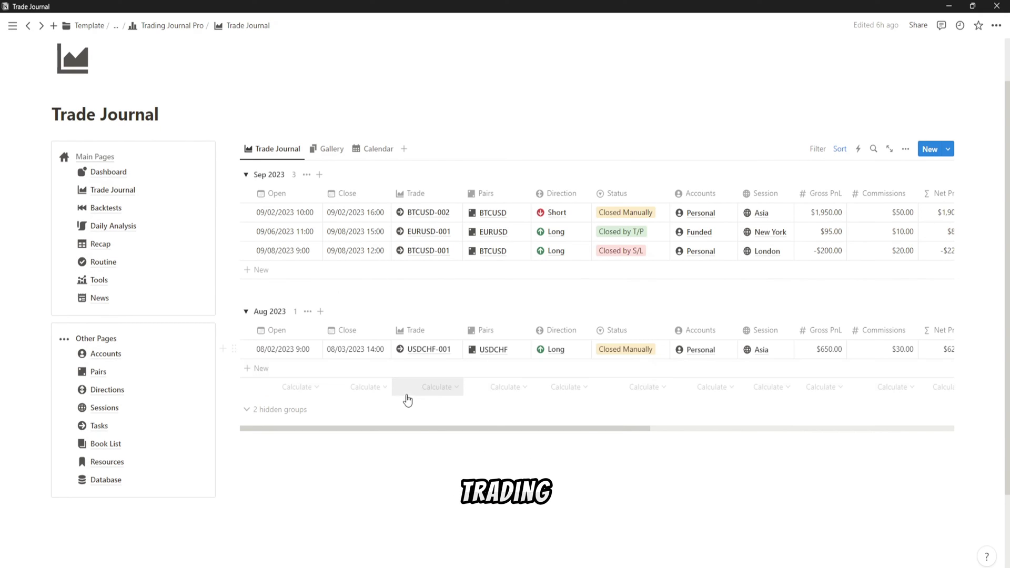
pyautogui.click(330, 148)
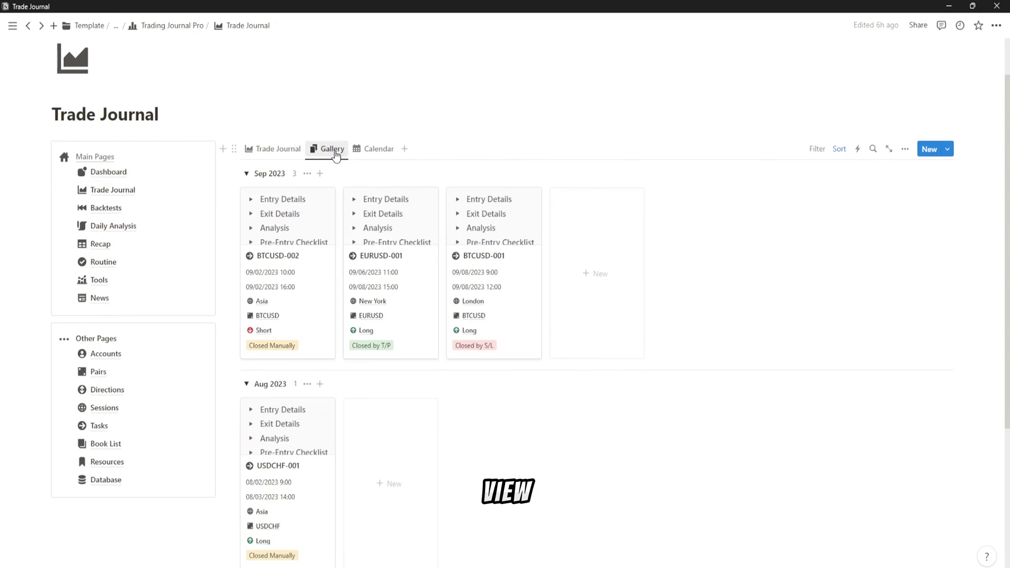
pyautogui.scroll(-1, 386, 314)
pyautogui.scroll(1, 367, 212)
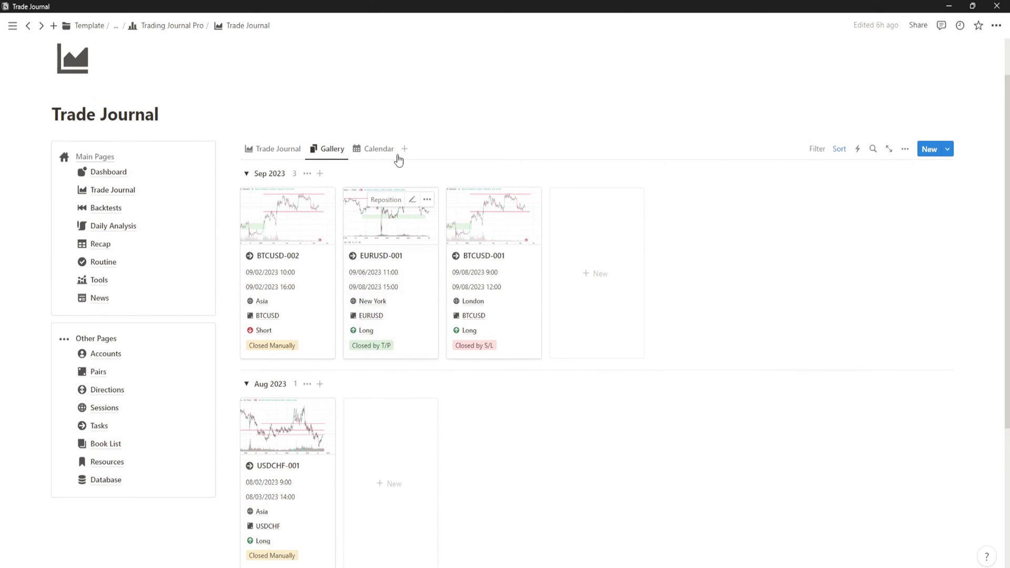
pyautogui.click(392, 152)
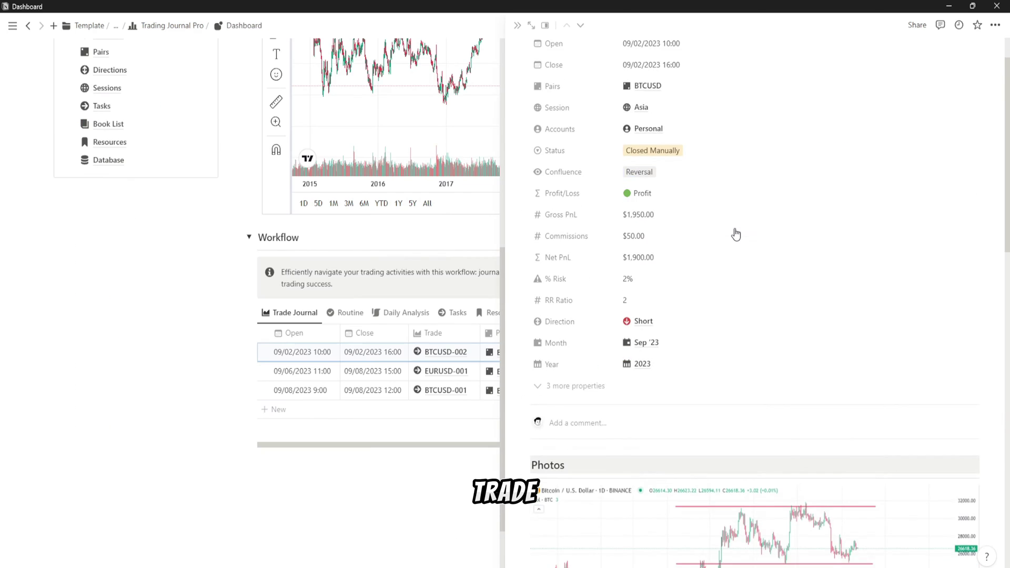
pyautogui.scroll(-5, 736, 237)
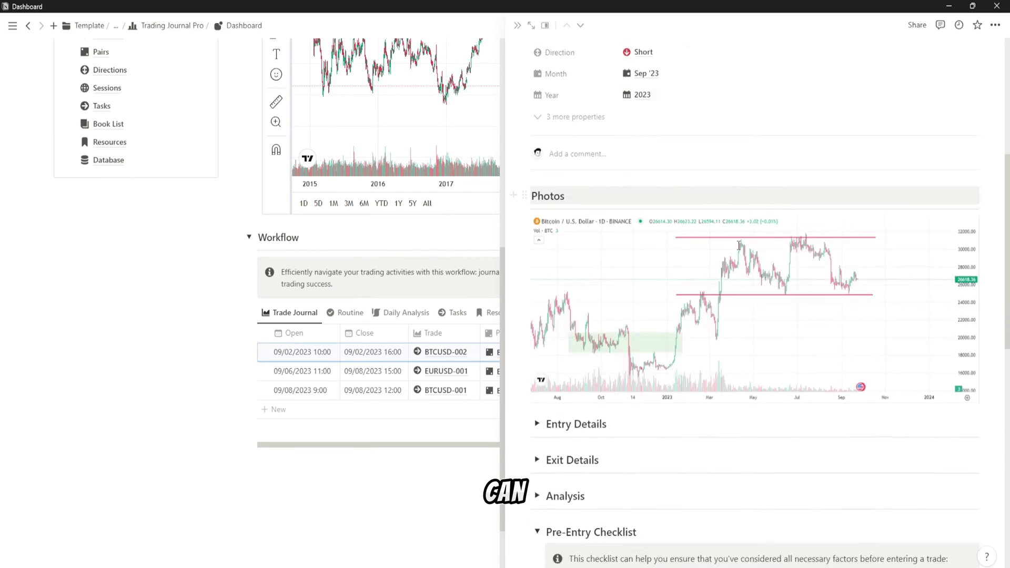
pyautogui.scroll(-5, 736, 247)
pyautogui.click(538, 235)
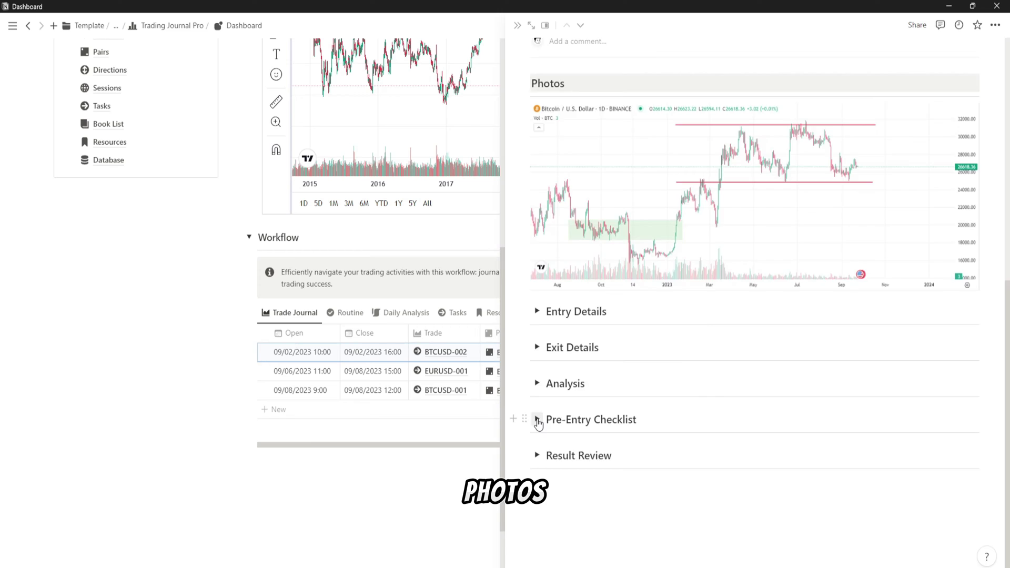
pyautogui.click(538, 421)
pyautogui.scroll(-6, 642, 262)
pyautogui.scroll(2, 642, 262)
pyautogui.scroll(-2, 654, 275)
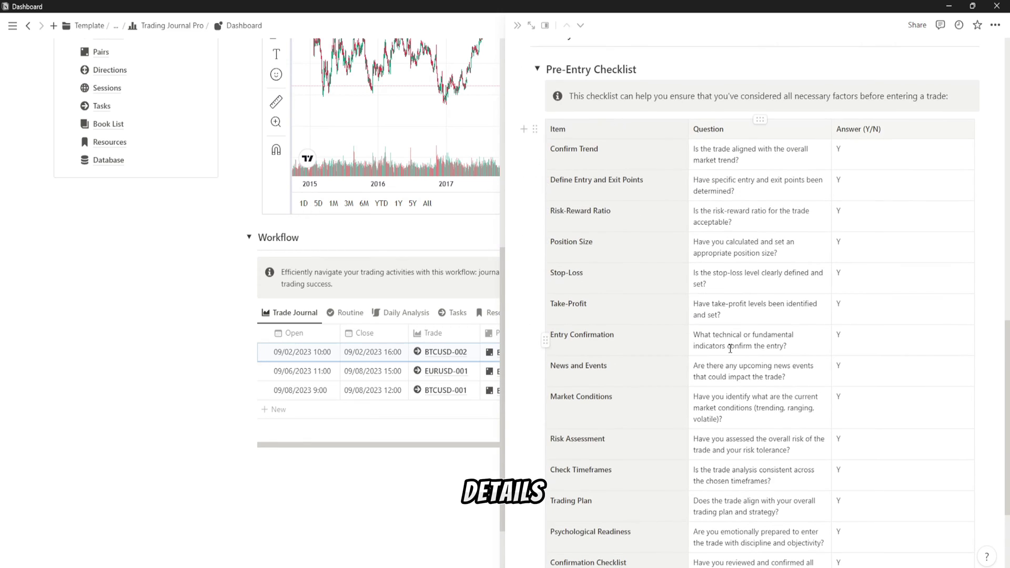
pyautogui.scroll(15, 730, 349)
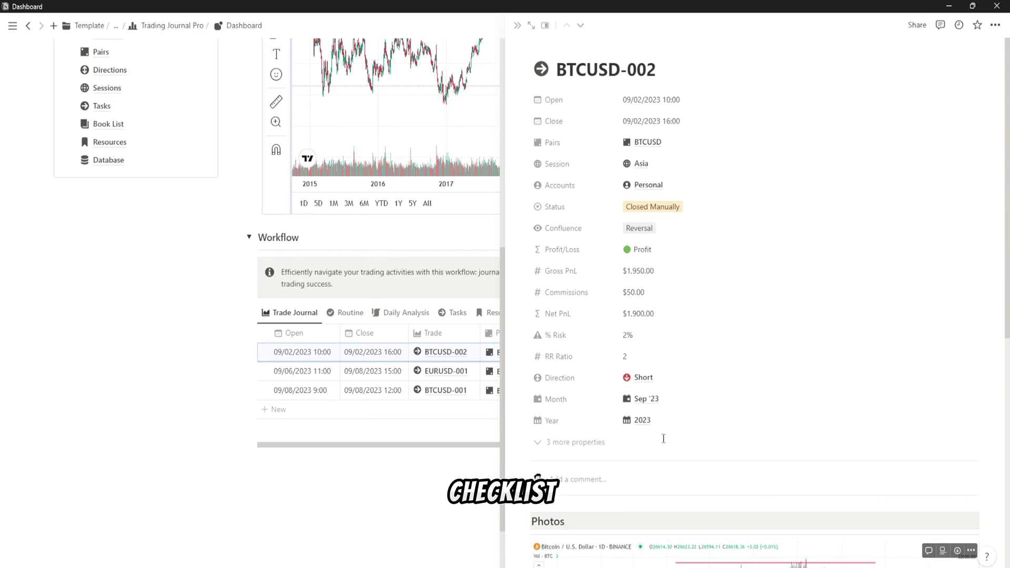
# Close the BTCUSD-002 trade preview and look over the Backtests page
pyautogui.click(515, 28)
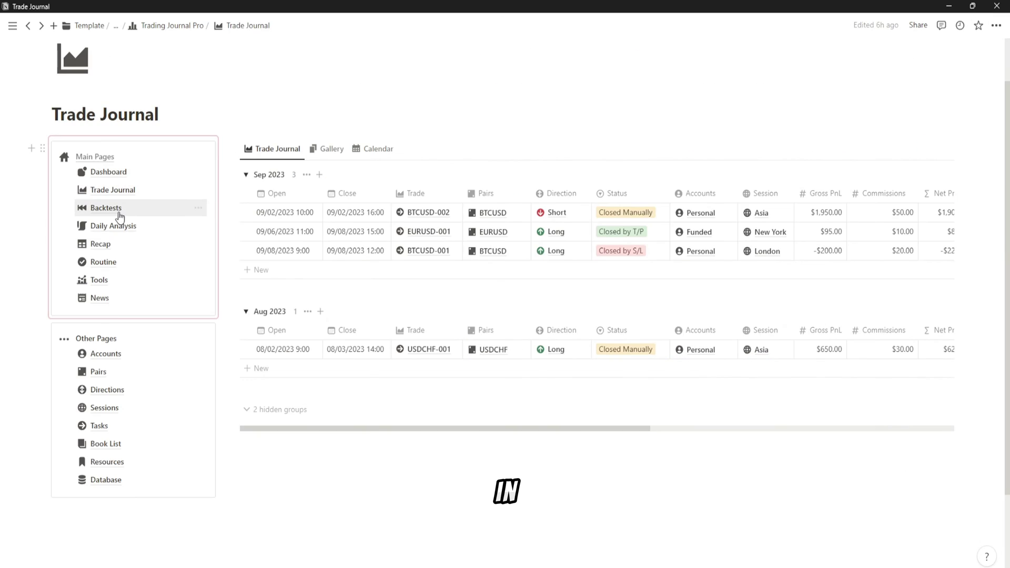
pyautogui.click(113, 210)
pyautogui.scroll(-3, 422, 280)
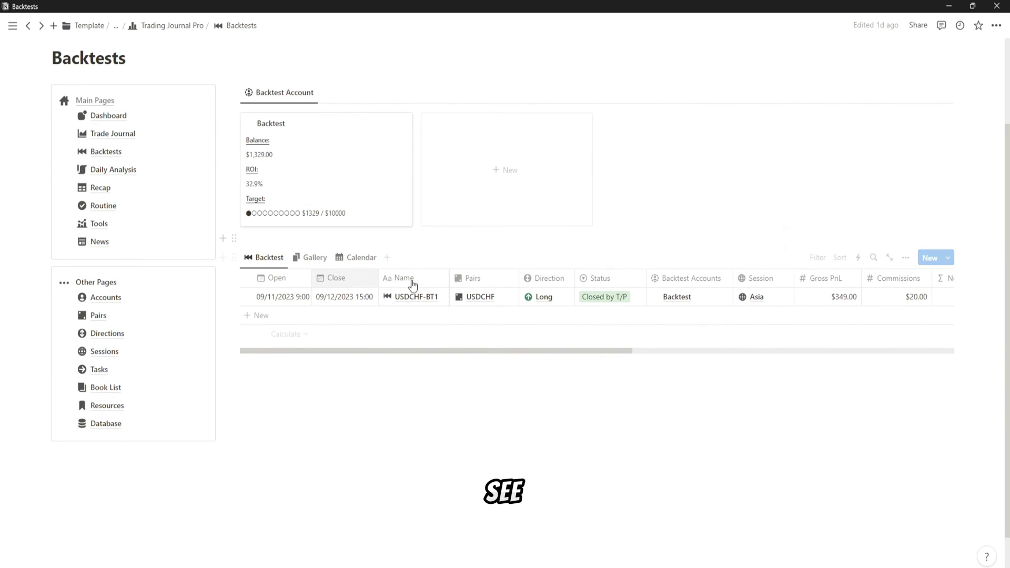
pyautogui.scroll(2, 378, 290)
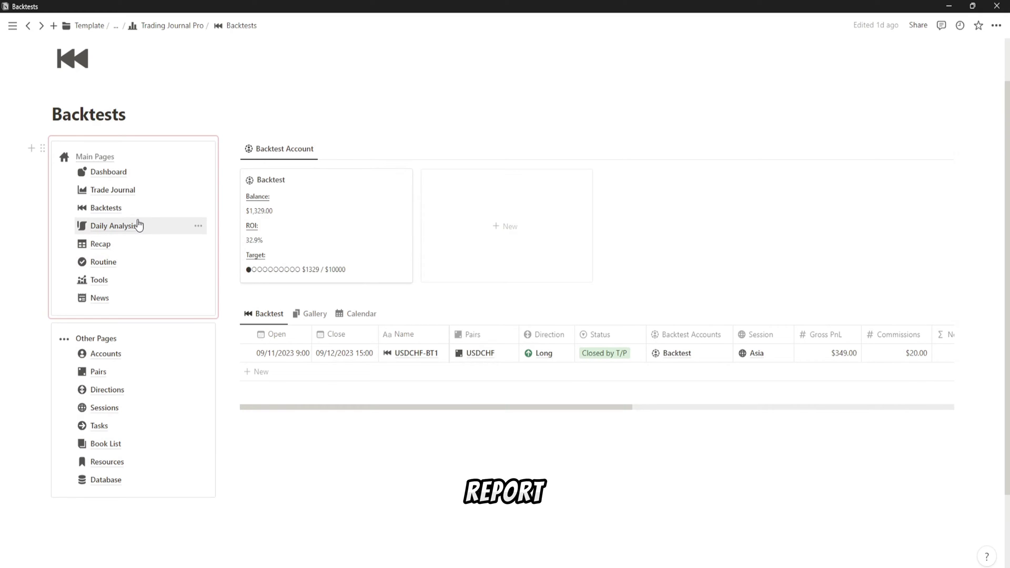
# Open the Recap page and scroll through its monthly and yearly reports
pyautogui.click(106, 244)
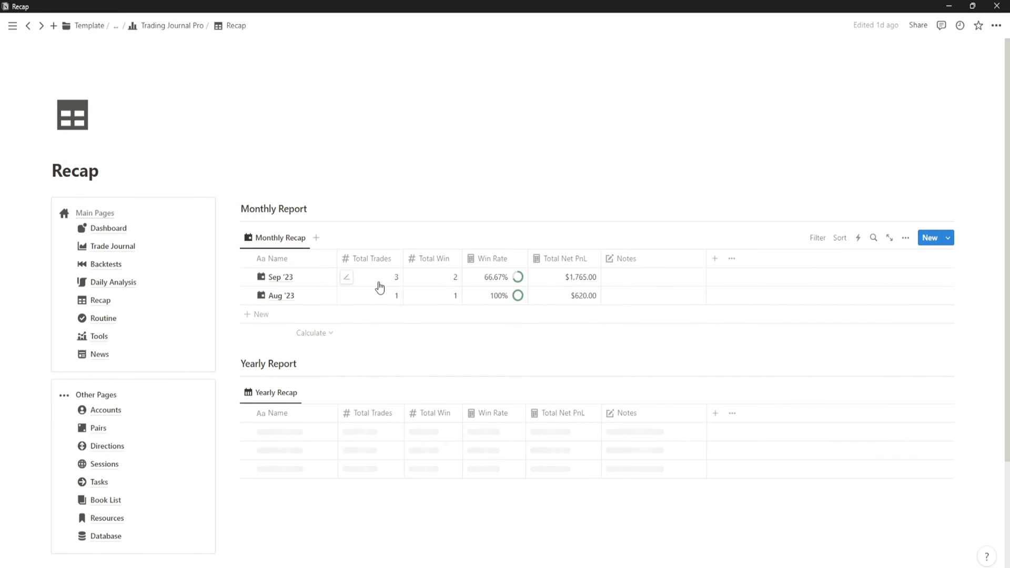
pyautogui.scroll(-2, 338, 381)
pyautogui.scroll(2, 323, 361)
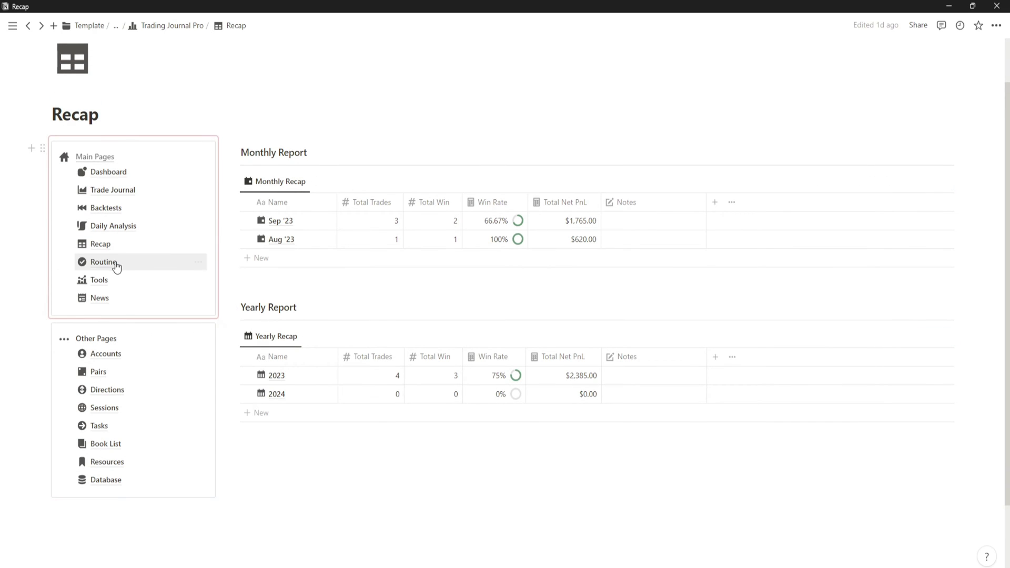
# Open the Tools page and scroll down to its General section
pyautogui.click(121, 279)
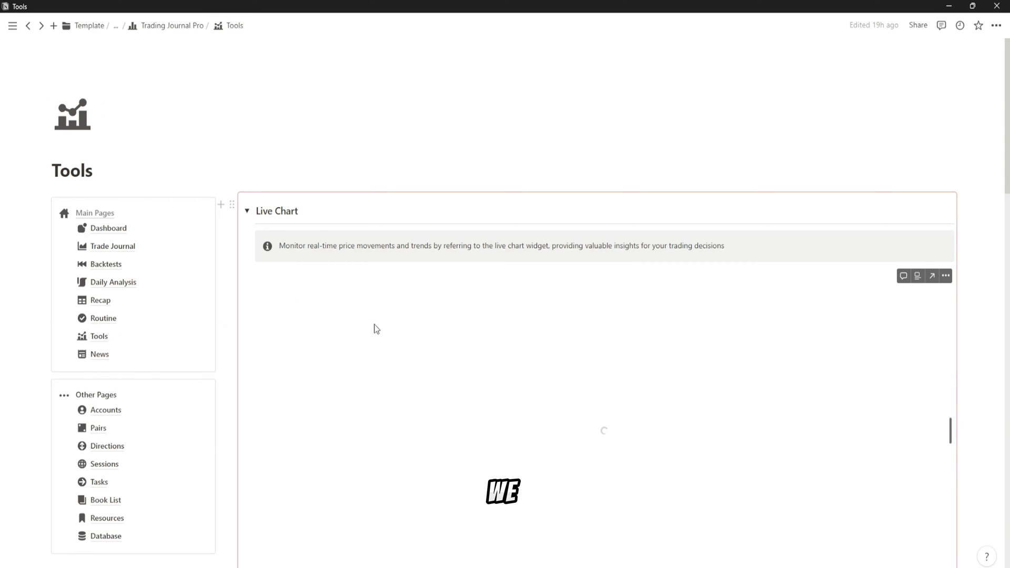
pyautogui.scroll(-2, 316, 331)
pyautogui.scroll(-1, 251, 369)
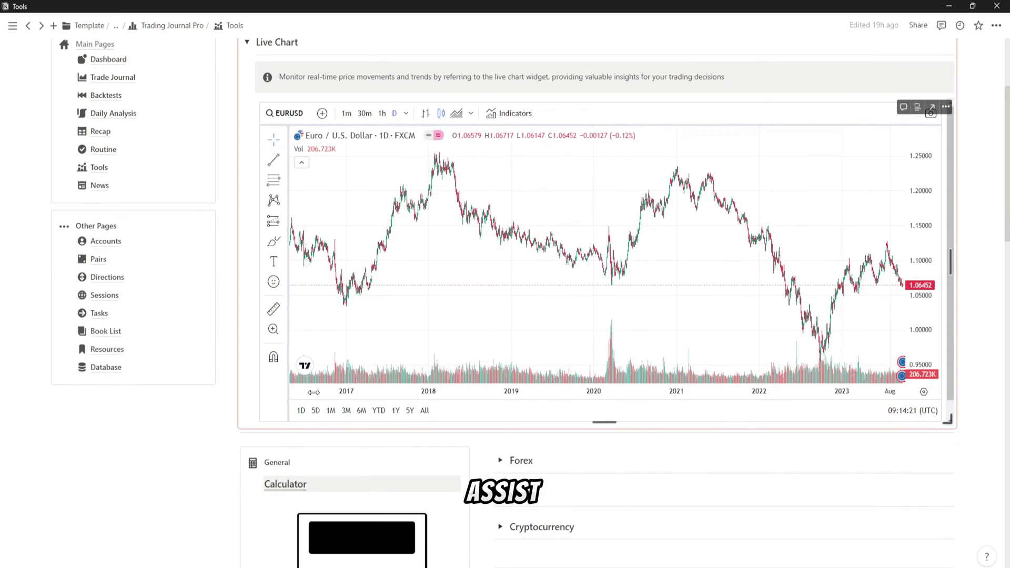
pyautogui.scroll(-2, 271, 452)
pyautogui.scroll(-1, 479, 293)
# Expand the Forex section and scroll through its Cross Rate tools
pyautogui.click(500, 291)
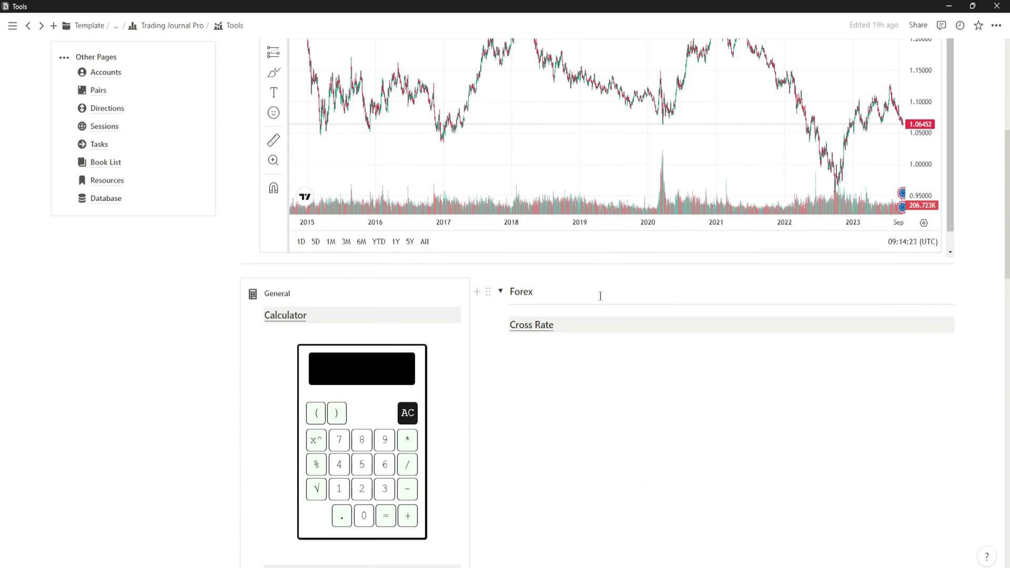
pyautogui.scroll(-2, 541, 314)
pyautogui.scroll(-10, 595, 384)
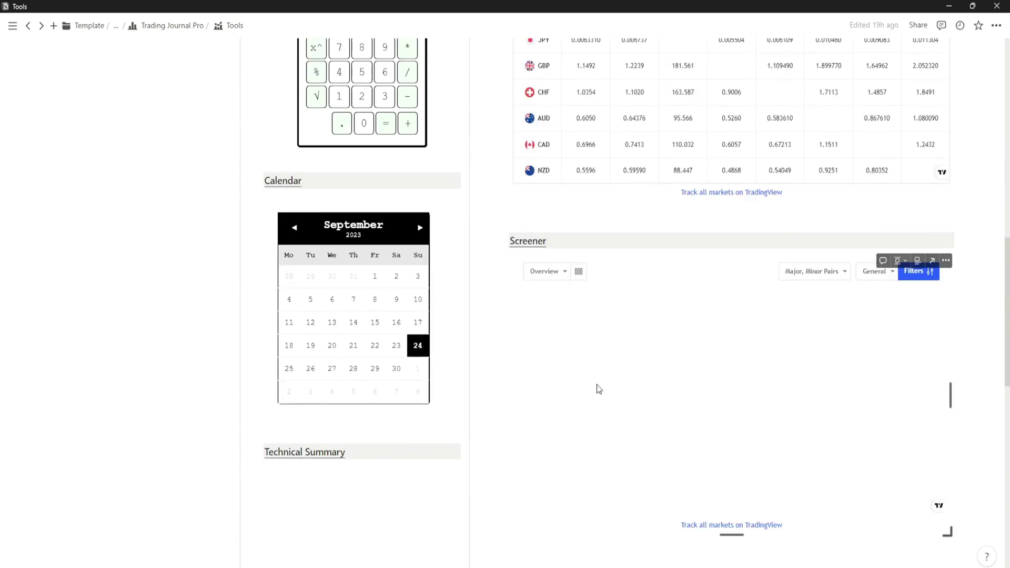
pyautogui.scroll(-5, 563, 374)
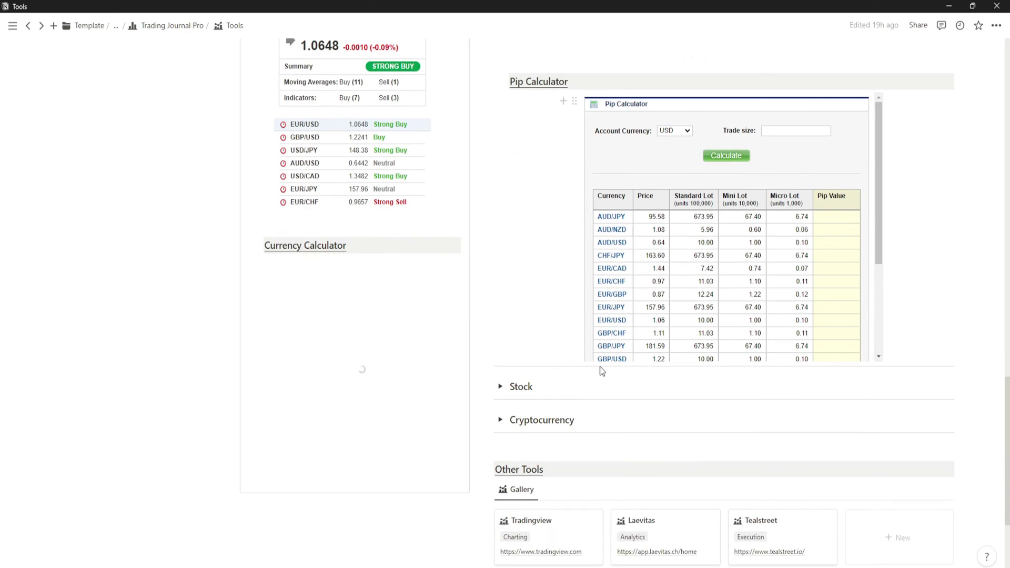
pyautogui.scroll(12, 562, 353)
pyautogui.scroll(3, 558, 342)
# Collapse Forex and expand Cryptocurrency to reveal its crypto Market table
pyautogui.click(500, 179)
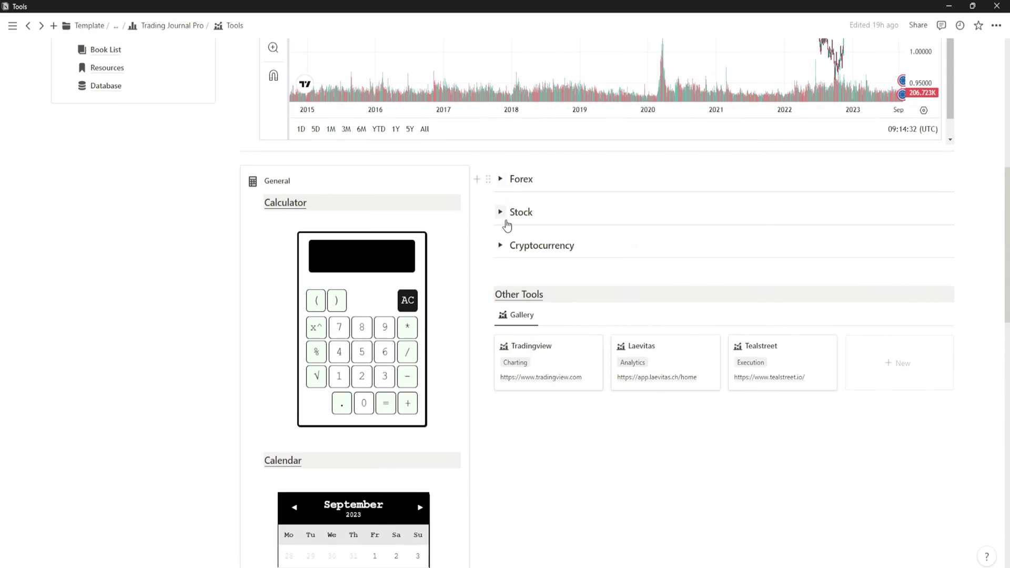
pyautogui.click(500, 245)
pyautogui.scroll(-3, 579, 289)
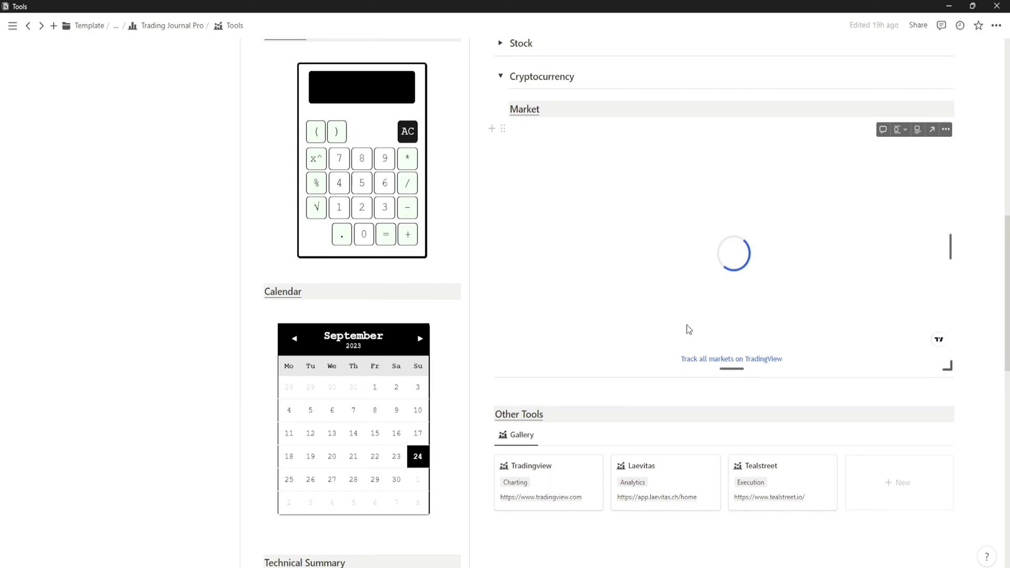
pyautogui.scroll(-10, 660, 303)
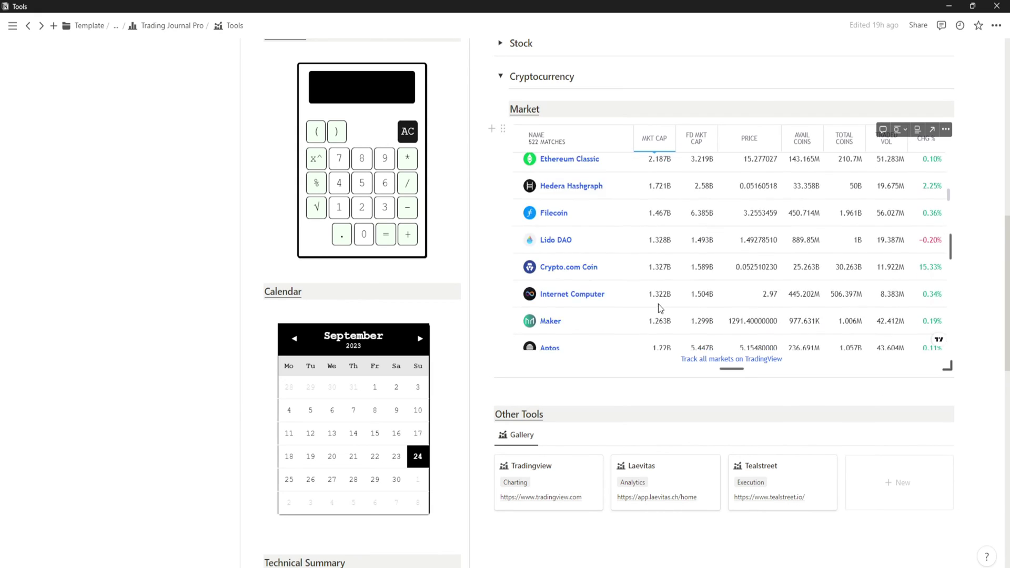
pyautogui.scroll(-8, 661, 308)
pyautogui.scroll(-3, 581, 477)
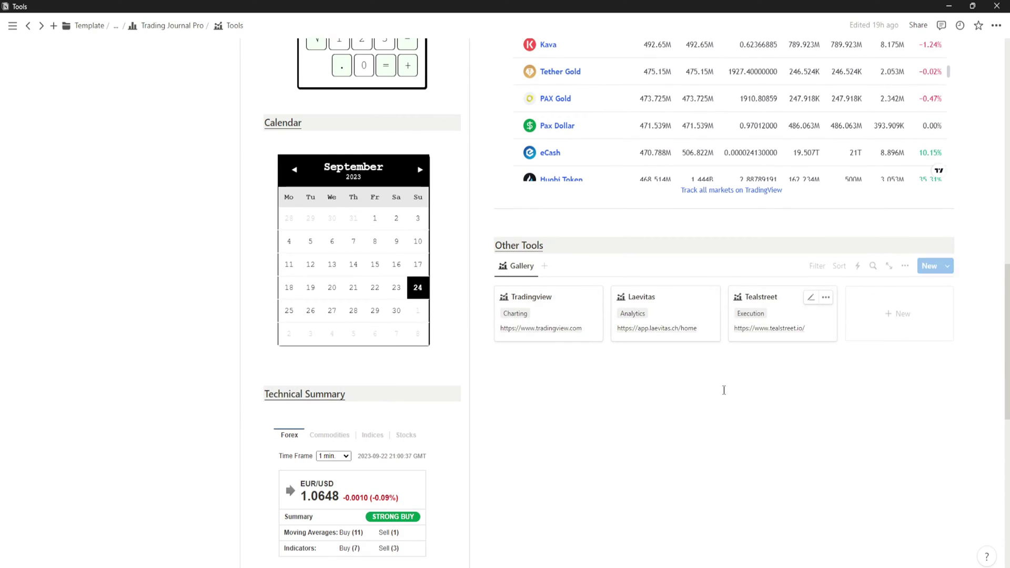
pyautogui.scroll(15, 724, 390)
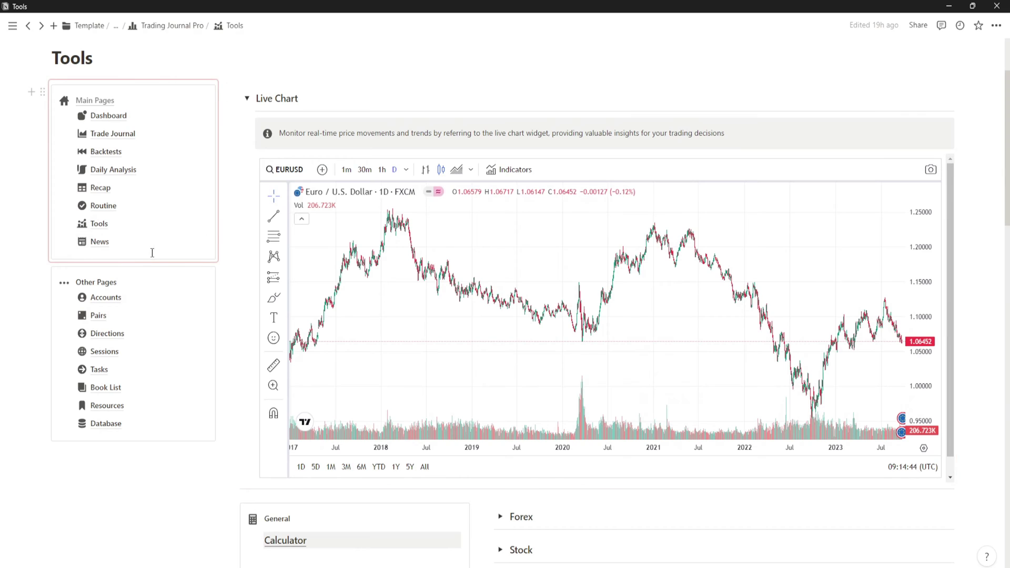
# Open the News page and scroll through the Economic News feed and Economic Calendar
pyautogui.click(152, 251)
pyautogui.scroll(-2, 463, 305)
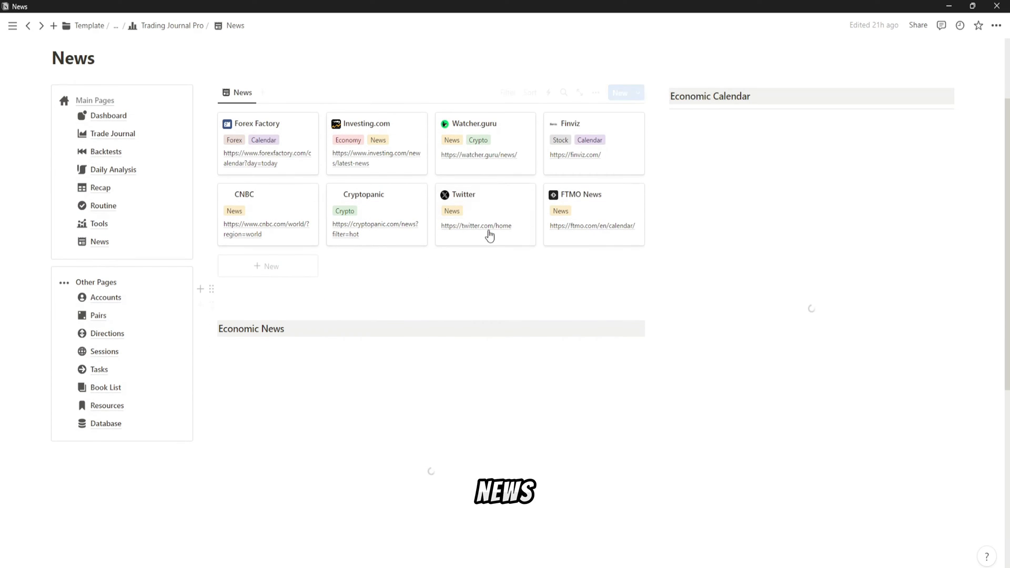
pyautogui.scroll(-2, 434, 365)
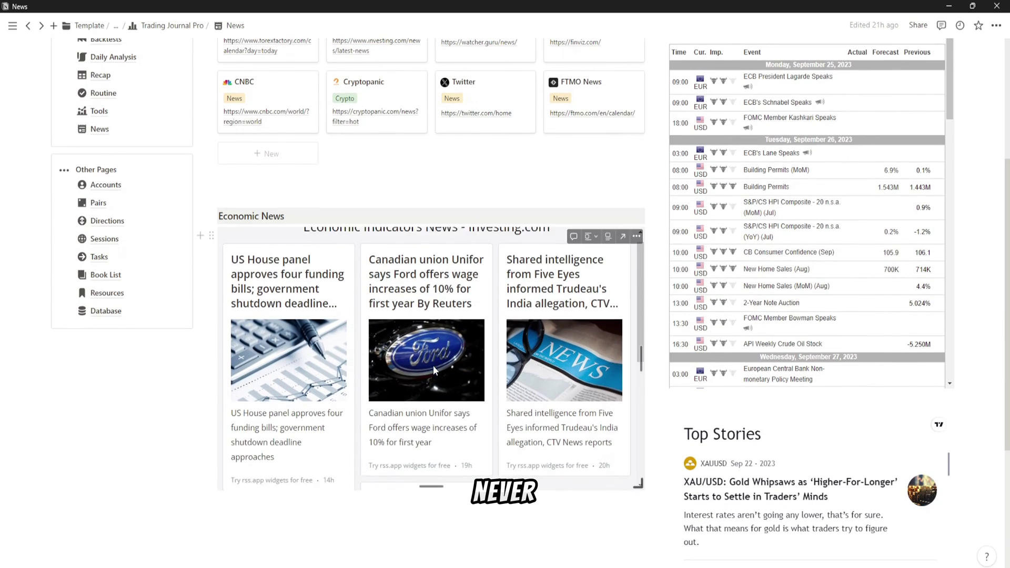
pyautogui.scroll(-4, 434, 365)
pyautogui.scroll(3, 433, 365)
pyautogui.scroll(-5, 830, 266)
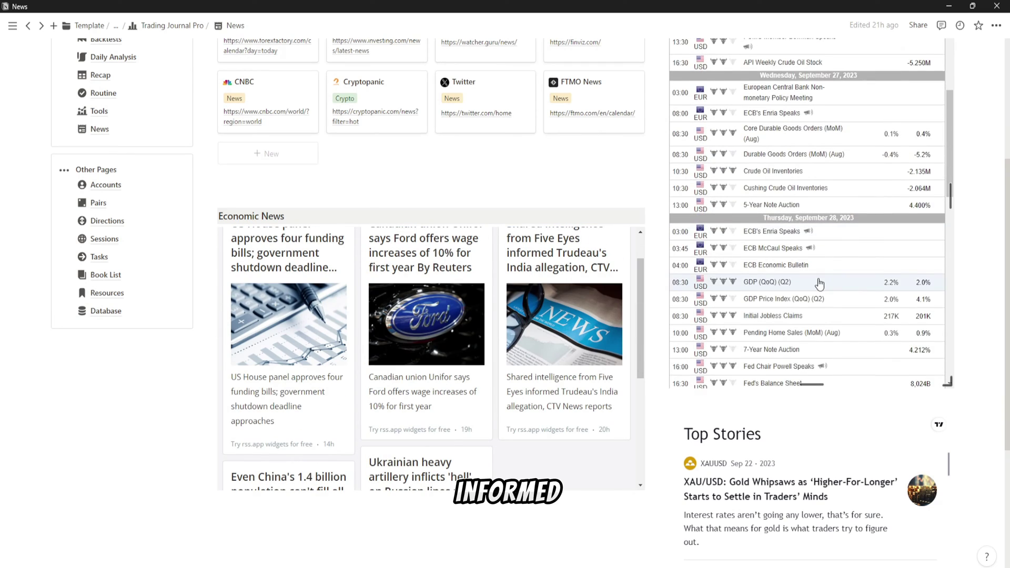
pyautogui.scroll(-10, 819, 284)
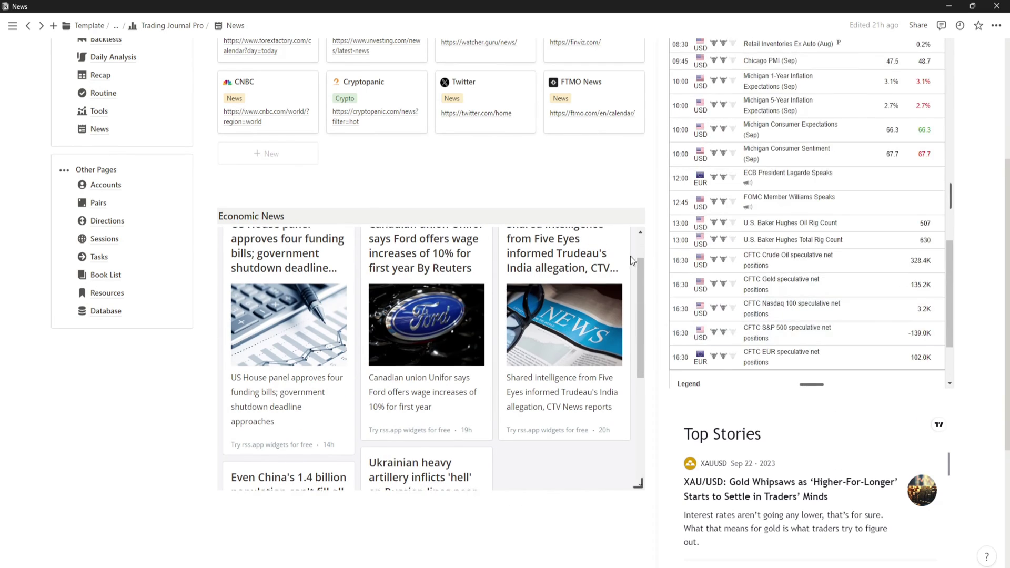
pyautogui.scroll(5, 632, 261)
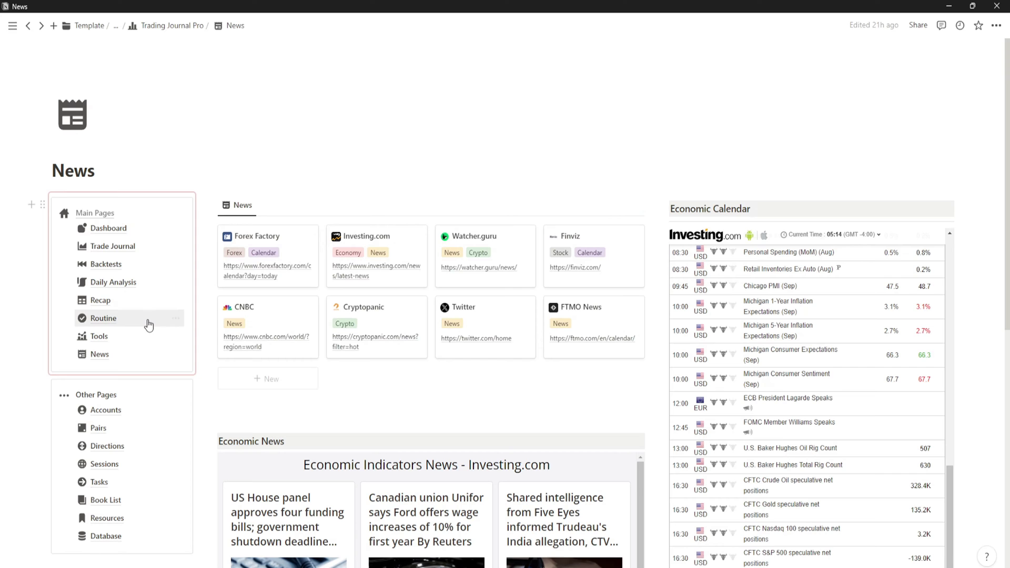
pyautogui.scroll(-2, 140, 388)
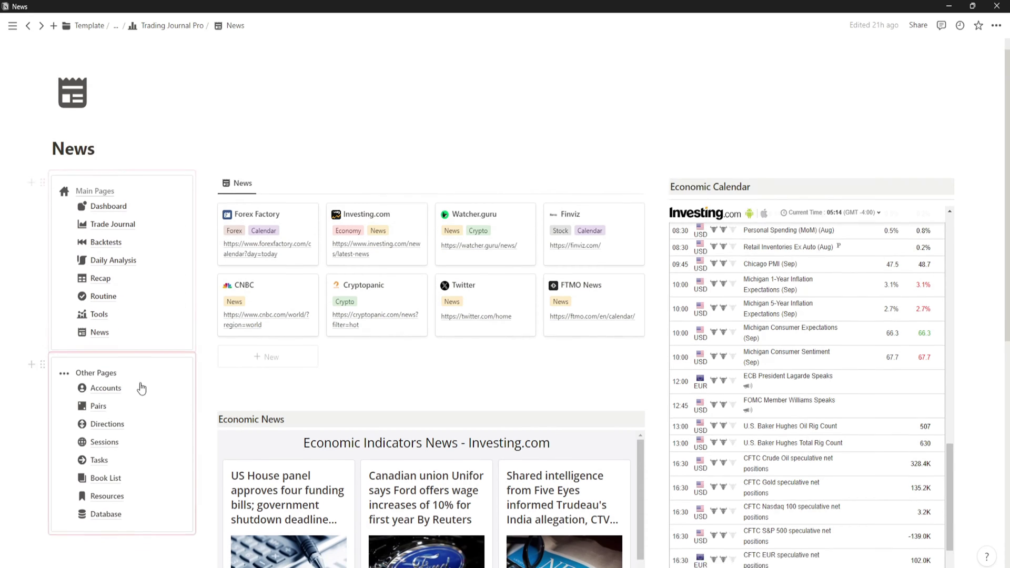
# Open the Tasks page and view it By Status, By Priority, then as the Tasks table
pyautogui.click(99, 426)
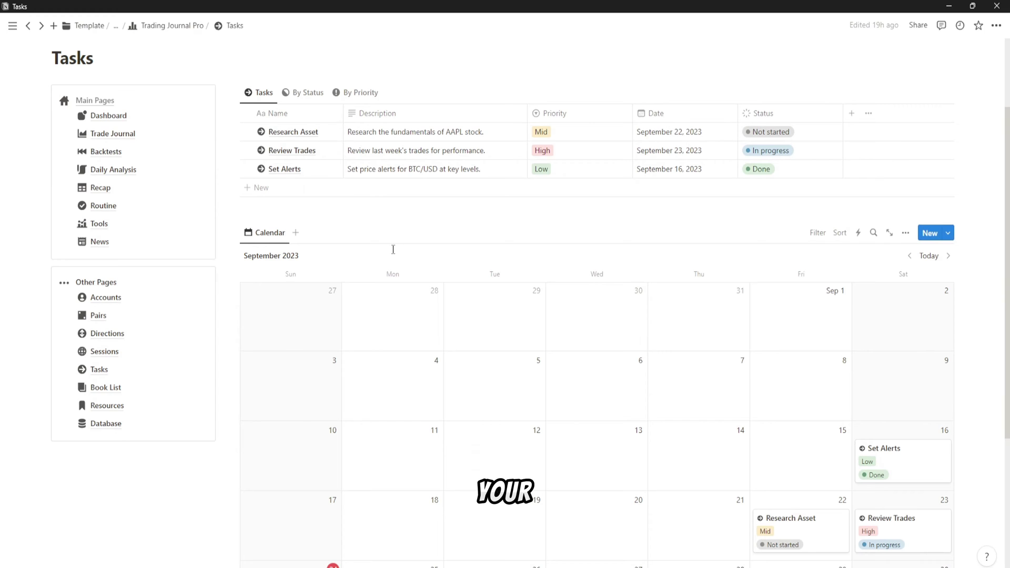
pyautogui.scroll(-1, 393, 249)
pyautogui.scroll(1, 435, 255)
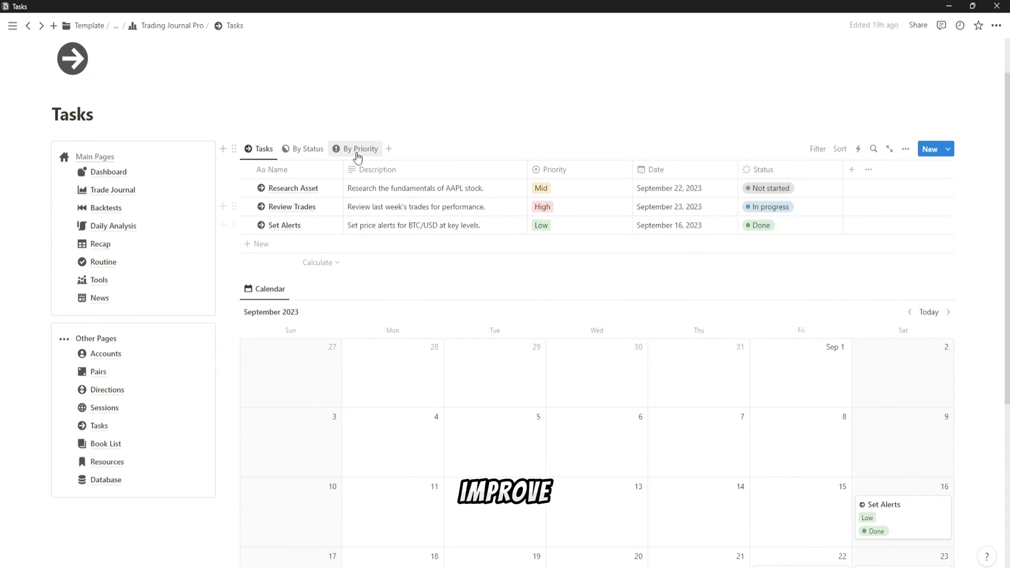
pyautogui.click(307, 149)
pyautogui.click(359, 149)
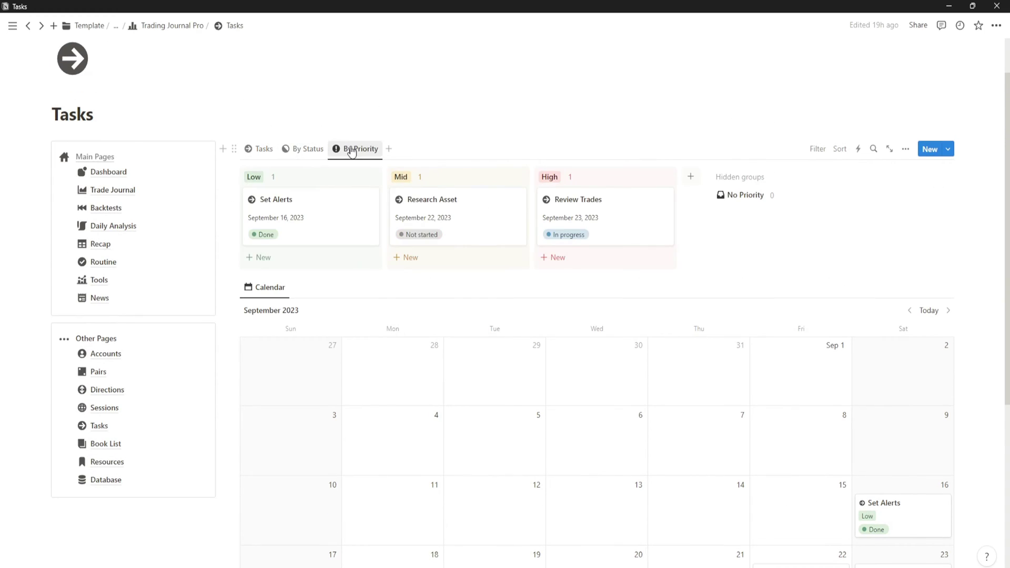
pyautogui.click(260, 150)
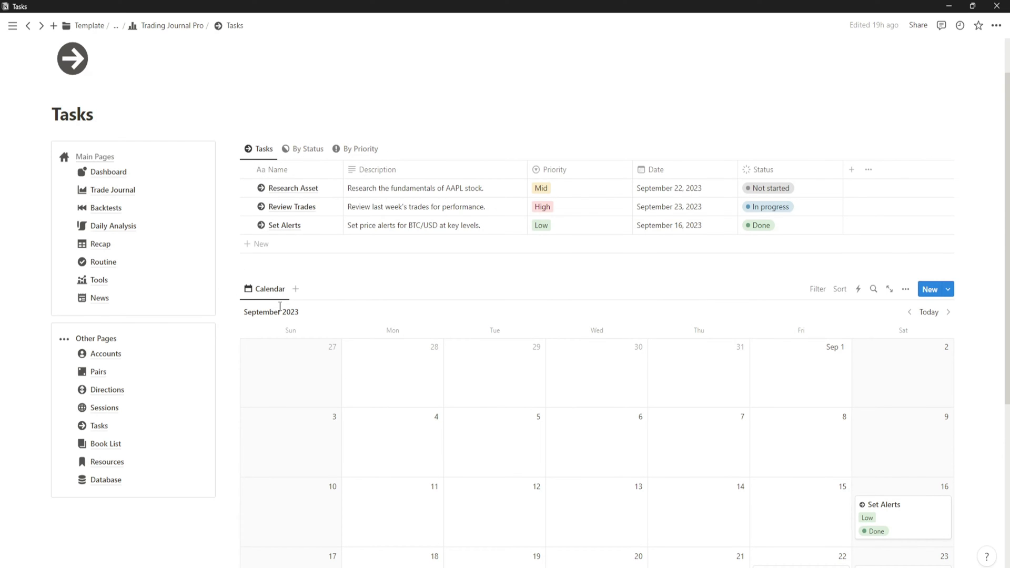
pyautogui.scroll(-1, 124, 364)
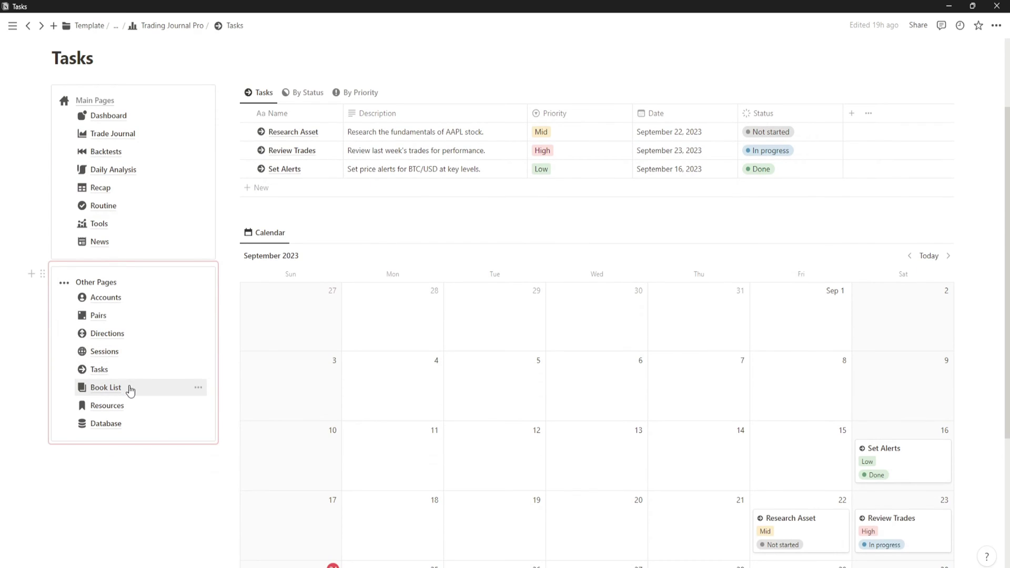
# Open the Book List page and scroll through the books
pyautogui.click(128, 390)
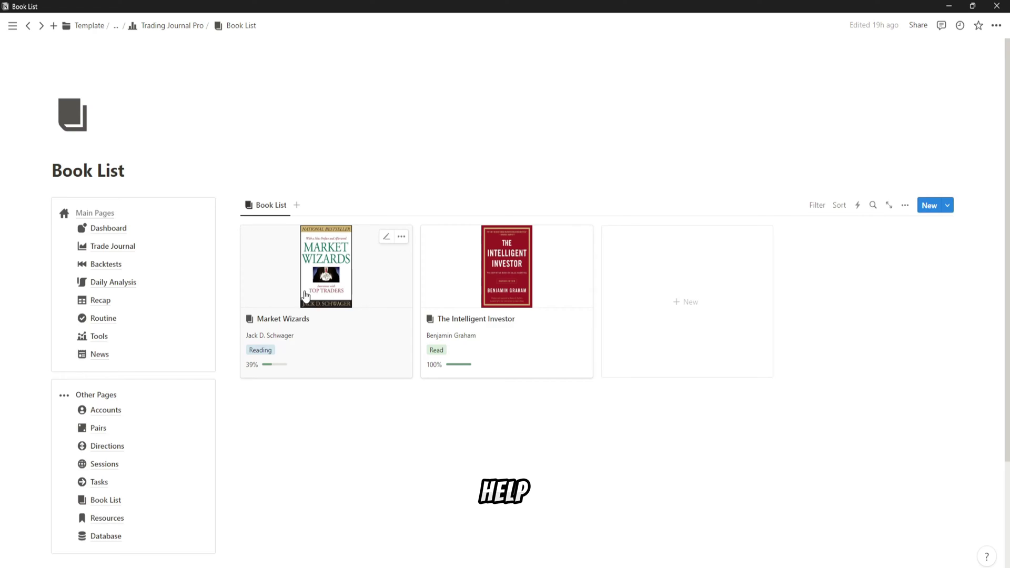
pyautogui.scroll(-1, 626, 275)
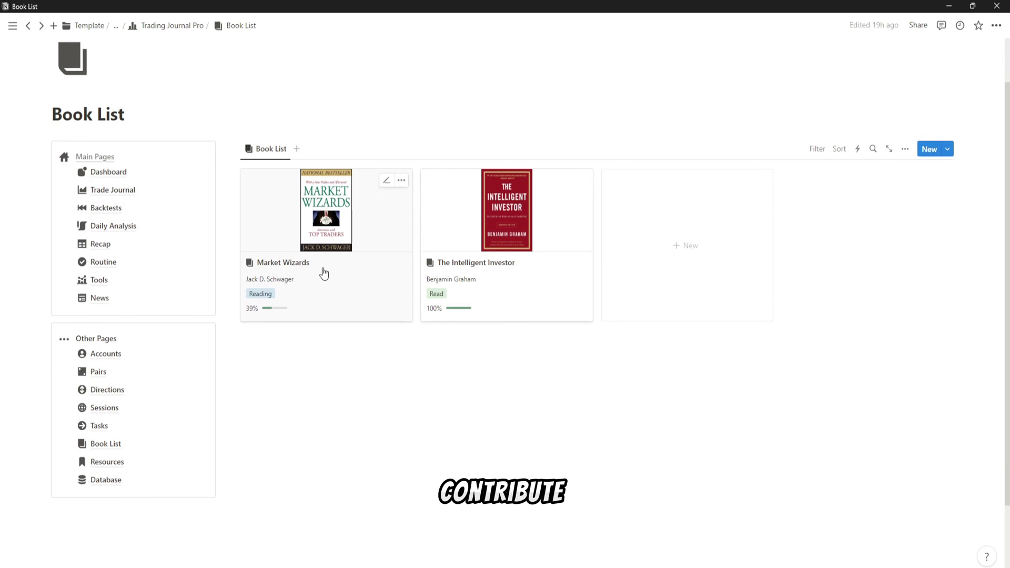
pyautogui.scroll(-1, 523, 369)
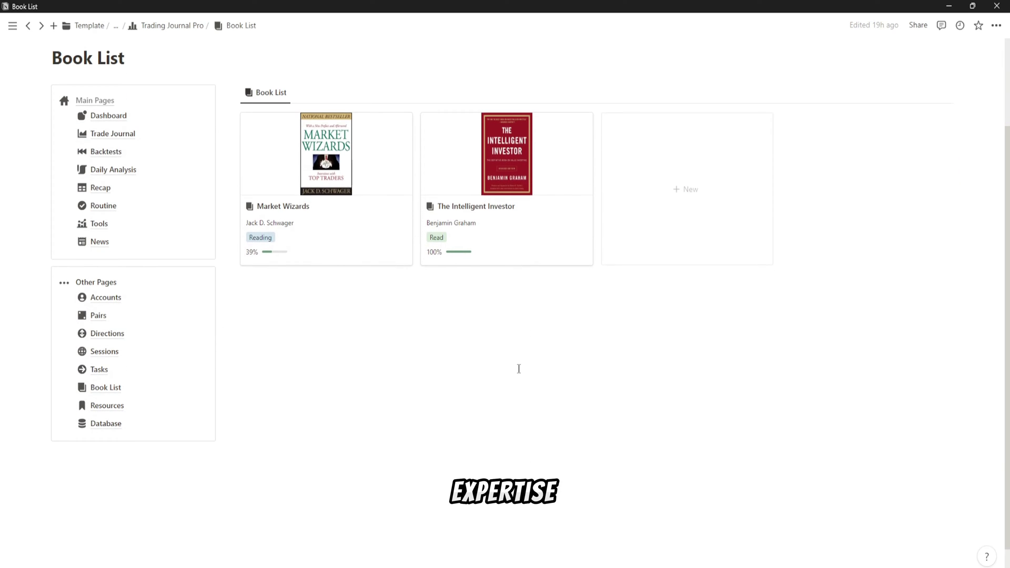
# Open the Resources page and switch it to the Gallery view
pyautogui.click(132, 404)
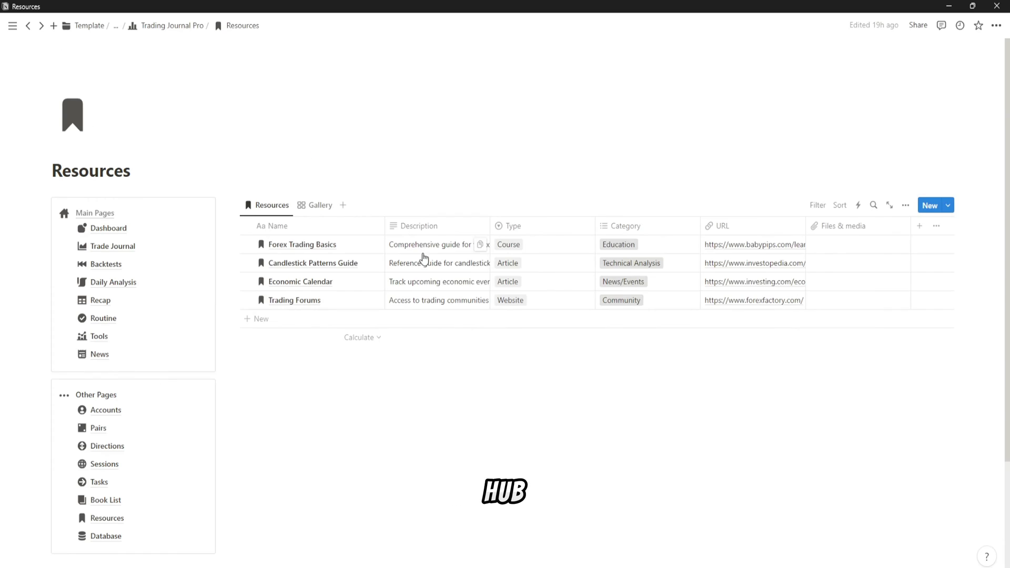
pyautogui.click(316, 149)
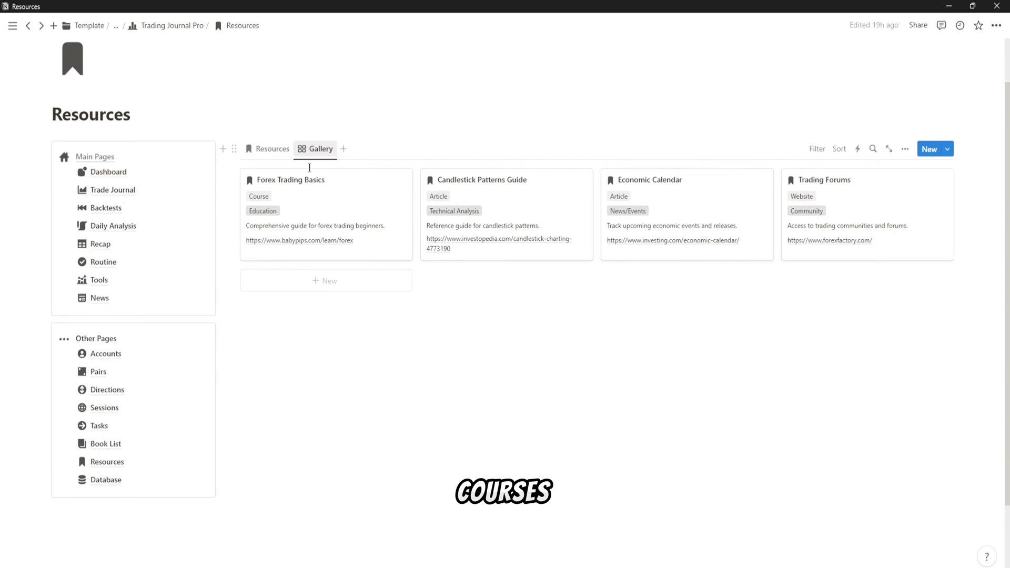
pyautogui.scroll(1, 109, 219)
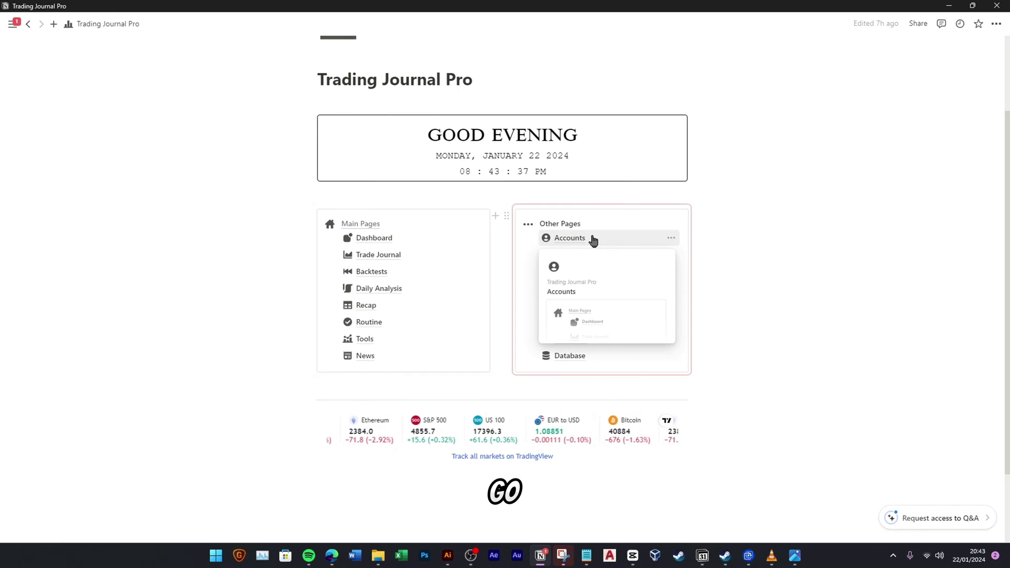
# On the Accounts page, add a live account named Personal created January 12, 2024
pyautogui.click(593, 239)
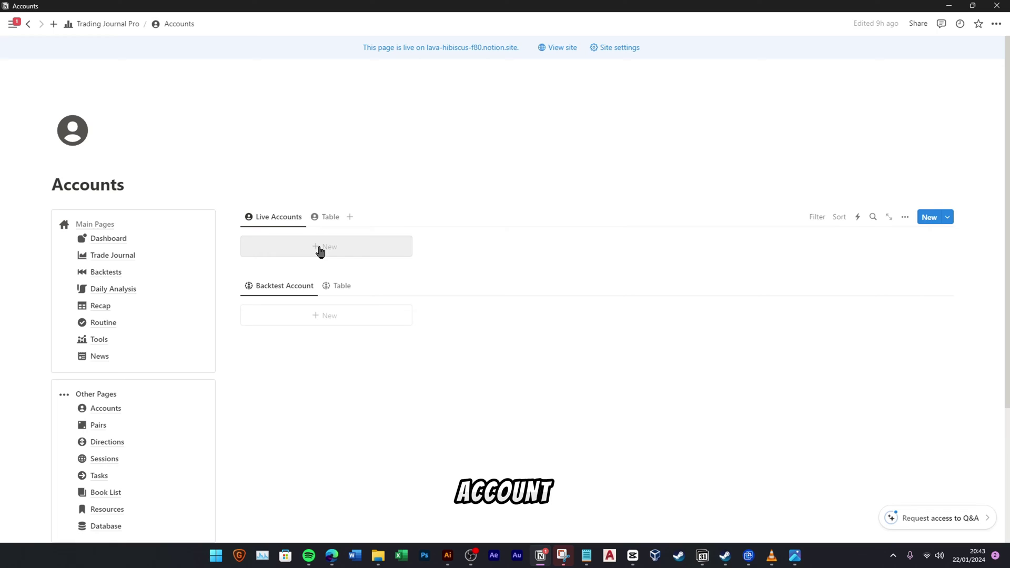
pyautogui.click(320, 251)
pyautogui.tripleClick(569, 93)
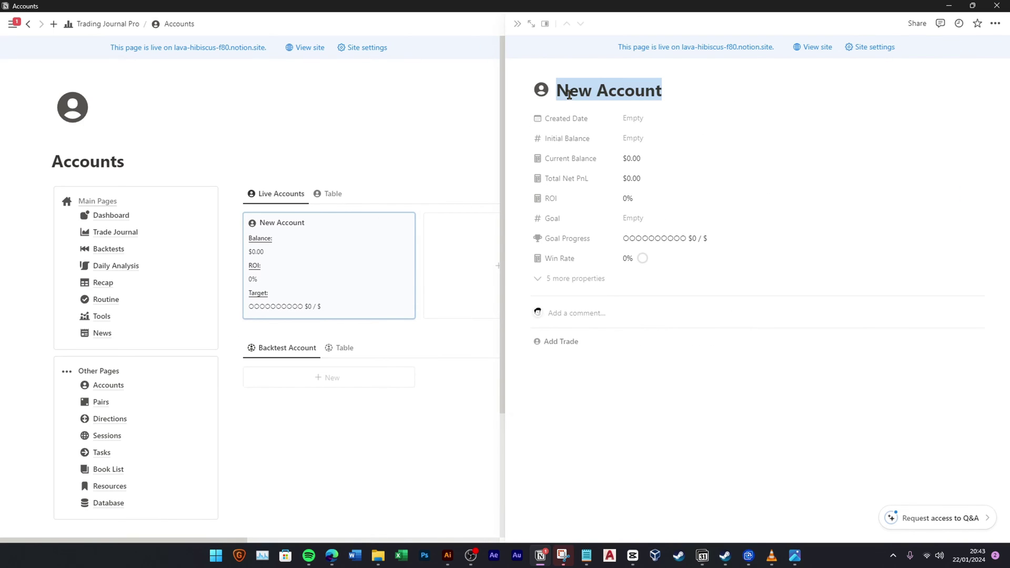
pyautogui.write('Personal')
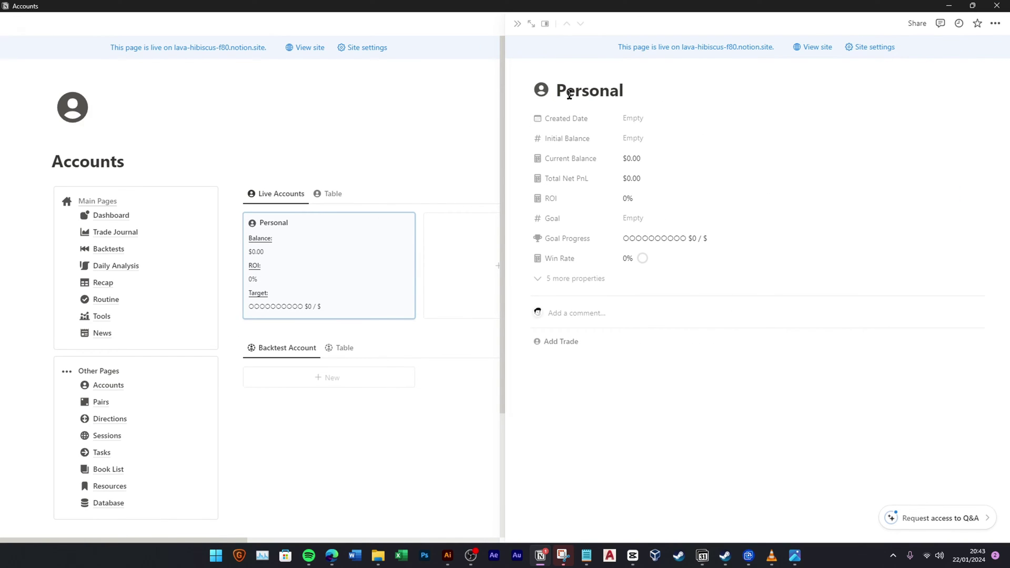
pyautogui.click(633, 119)
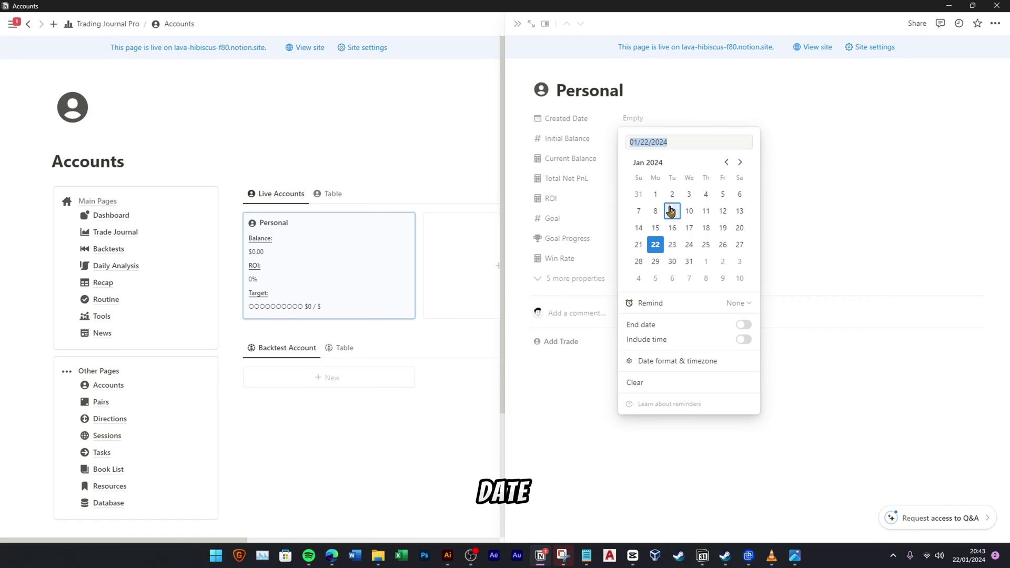
pyautogui.click(723, 211)
pyautogui.click(710, 96)
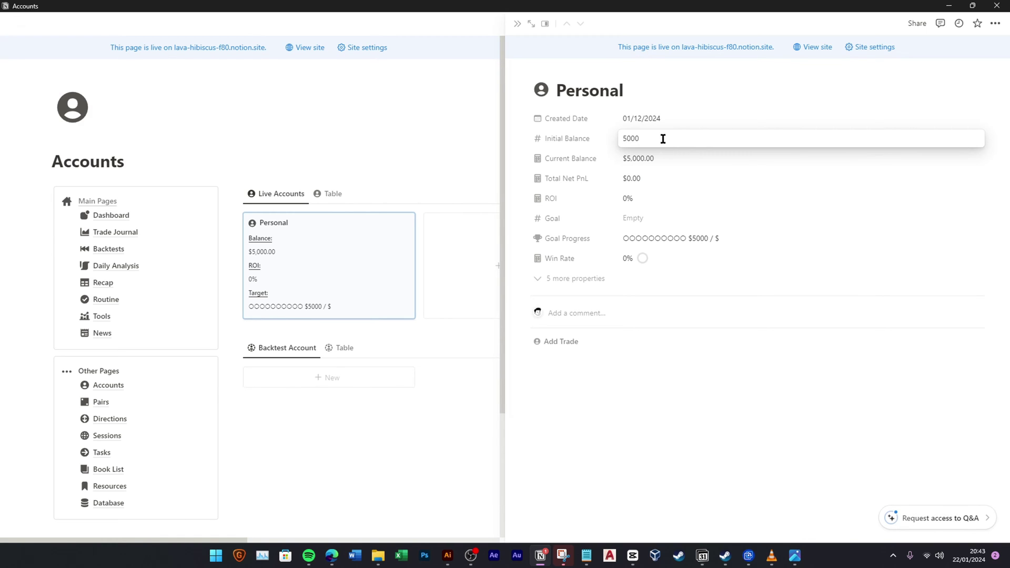
# Give the Personal account a $5,000 initial balance and a $15,000 goal
pyautogui.press('Return')
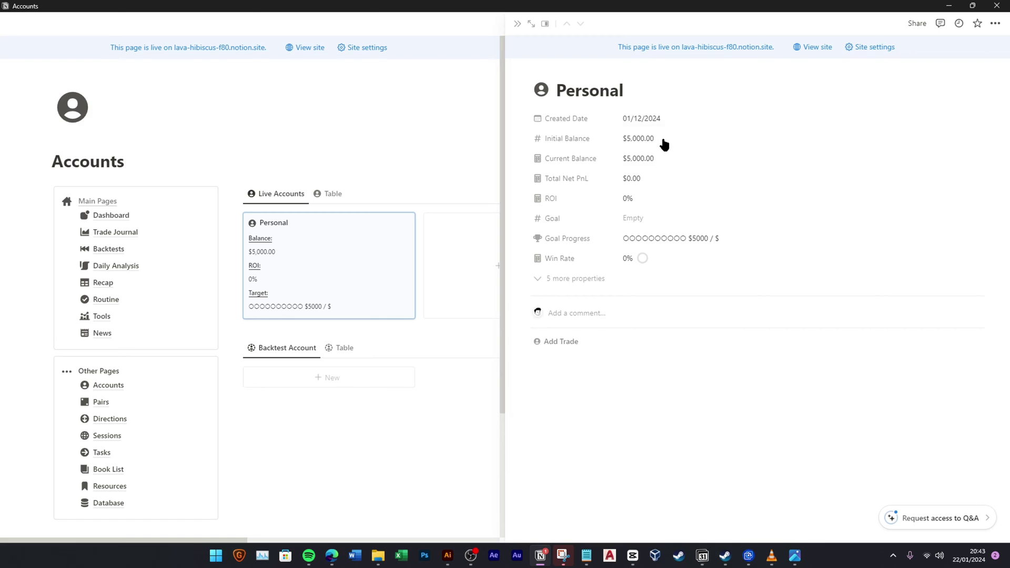
pyautogui.click(654, 215)
pyautogui.write('1')
pyautogui.write('5,000')
pyautogui.press('Return')
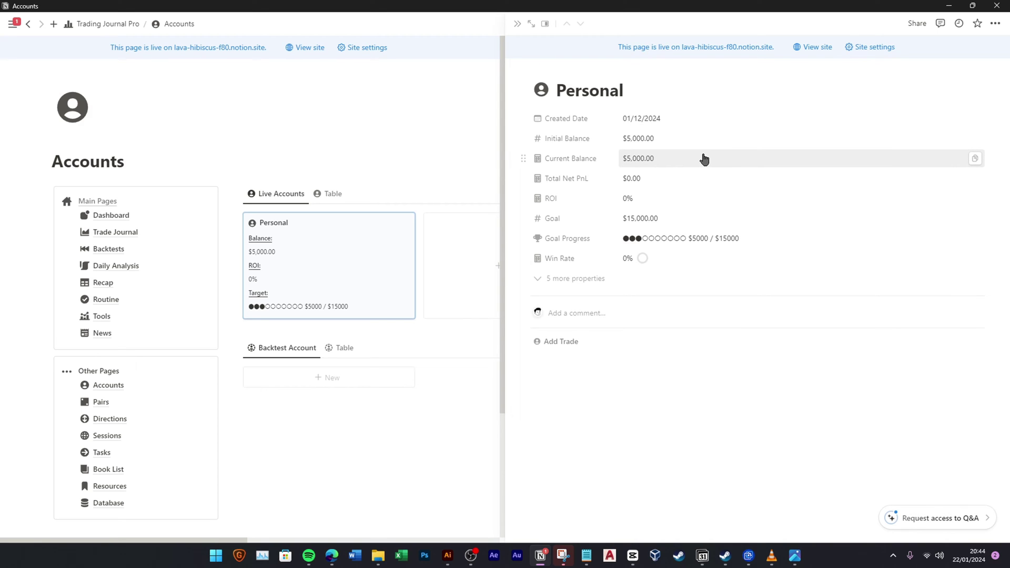
# Add a new live account titled Funded with created date January 22, 2024
pyautogui.click(517, 27)
pyautogui.click(494, 282)
pyautogui.moveTo(662, 92); pyautogui.dragTo(591, 95)
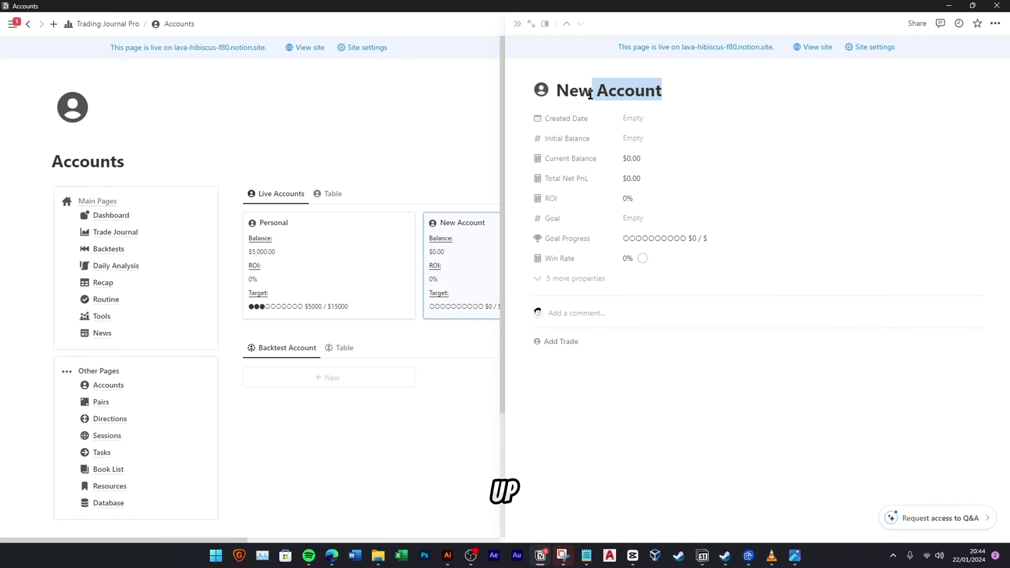
pyautogui.press('BackSpace')
pyautogui.press('BackSpace')
pyautogui.press('BackSpace')
pyautogui.press('BackSpace')
pyautogui.write('Funded')
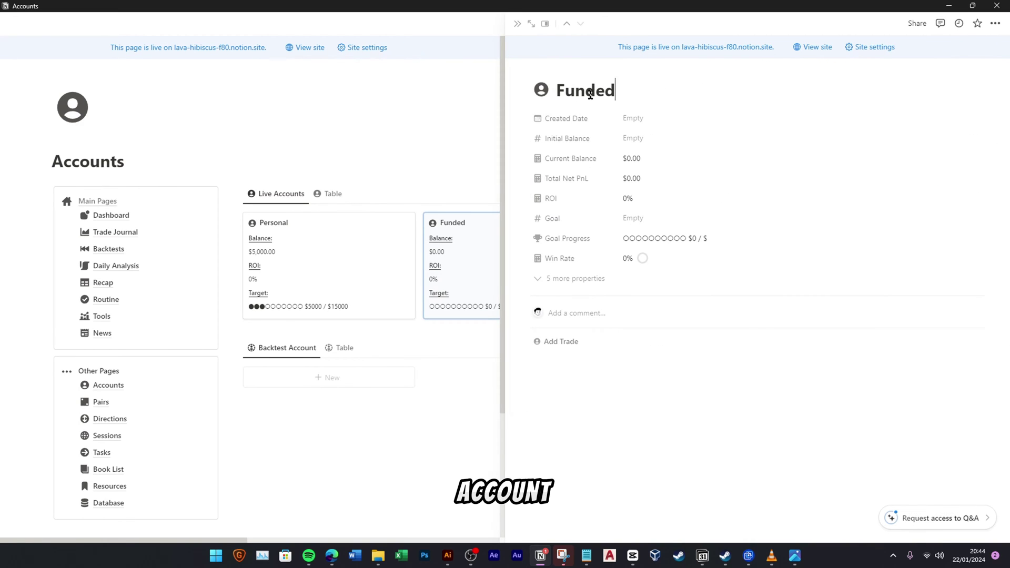
pyautogui.click(660, 119)
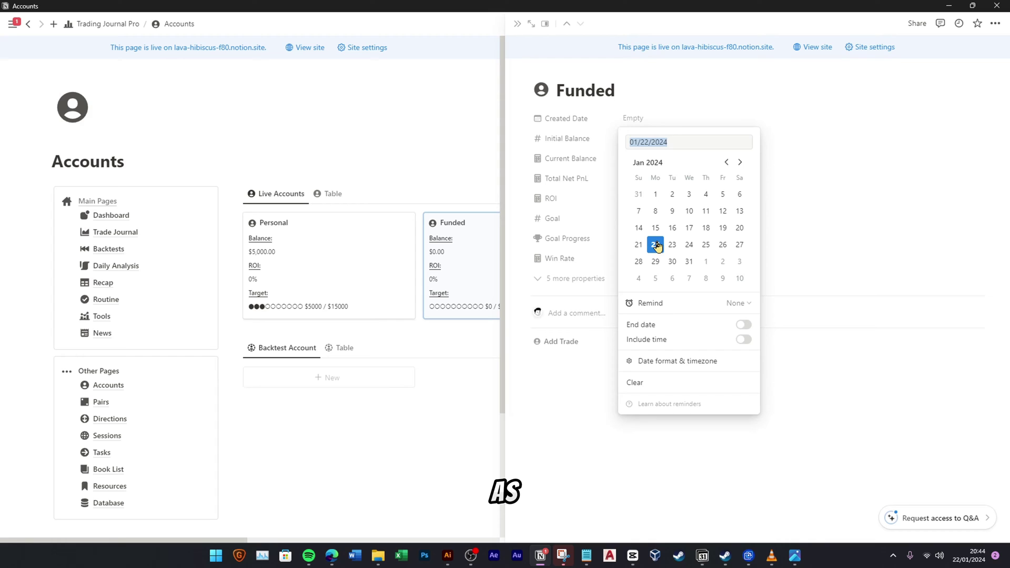
pyautogui.click(655, 245)
pyautogui.click(654, 141)
# Set the Funded account's initial balance to 10000 and its goal to 50000
pyautogui.click(653, 138)
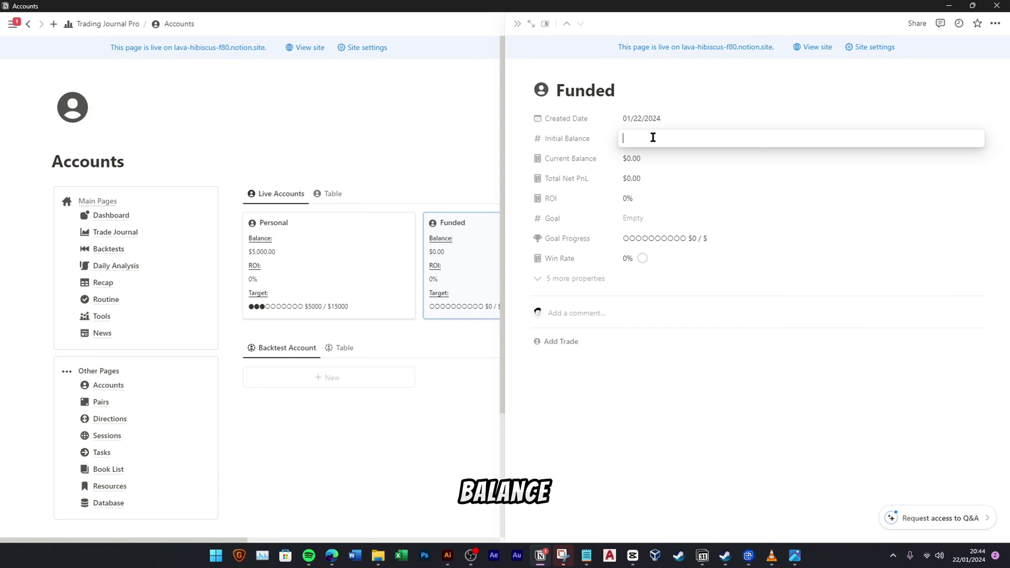
pyautogui.write('10000')
pyautogui.press('Return')
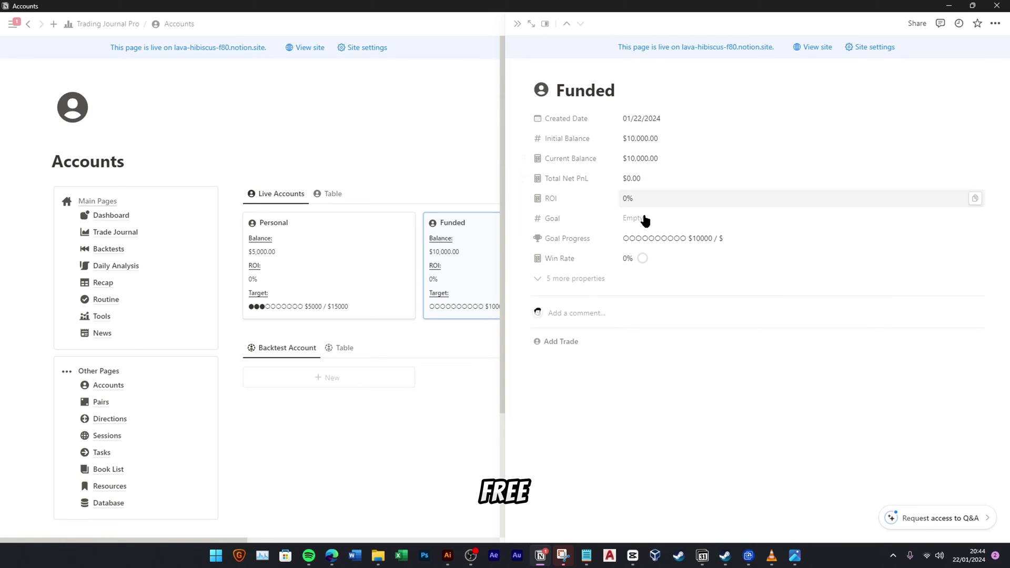
pyautogui.click(646, 217)
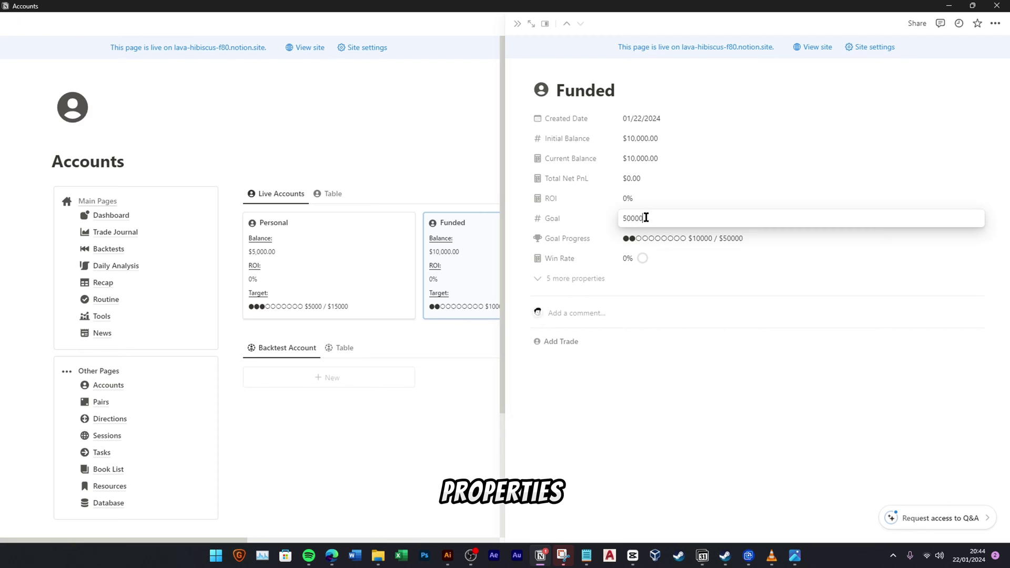
pyautogui.press('Return')
pyautogui.click(517, 25)
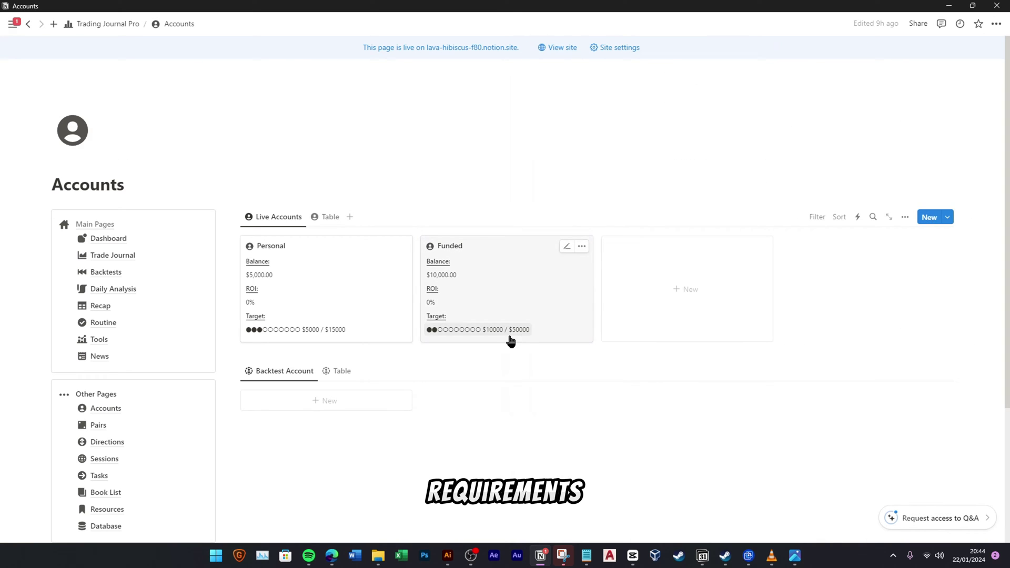
# Create a Backtest account dated 01/22/2024 with a 5,000 initial balance and a 10,000 goal
pyautogui.click(332, 406)
pyautogui.tripleClick(363, 216)
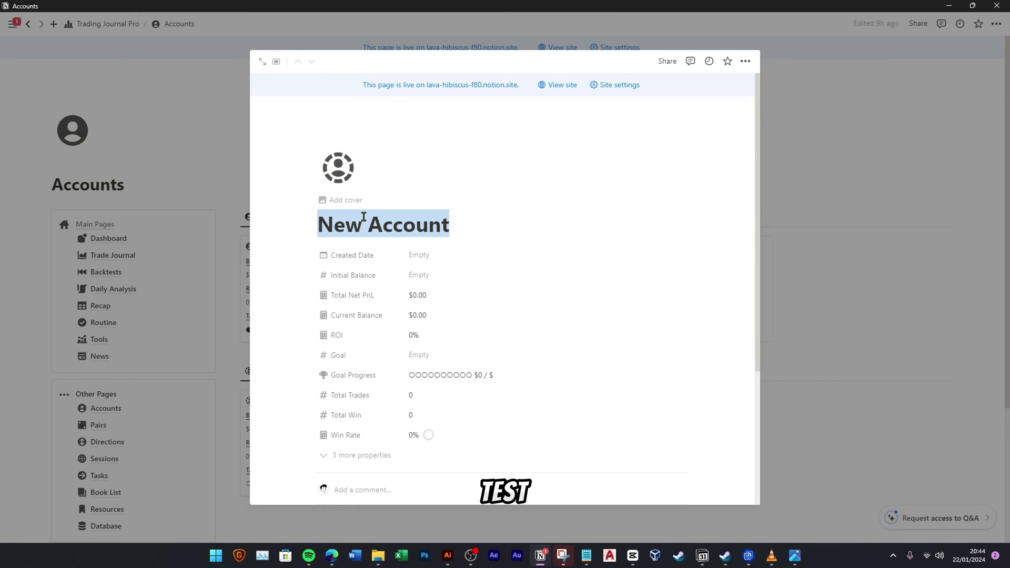
pyautogui.write('Backtest')
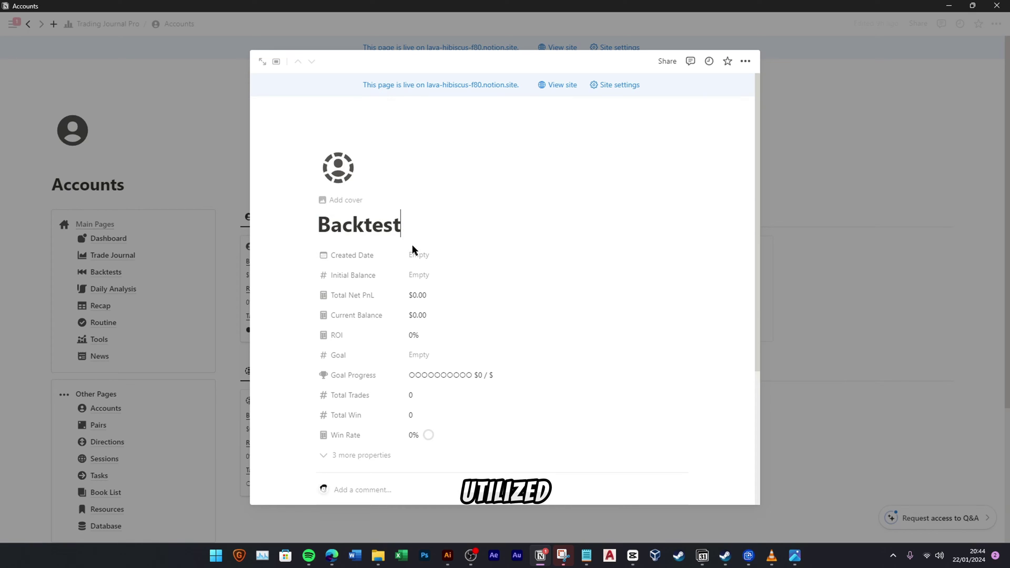
pyautogui.click(419, 254)
pyautogui.click(423, 280)
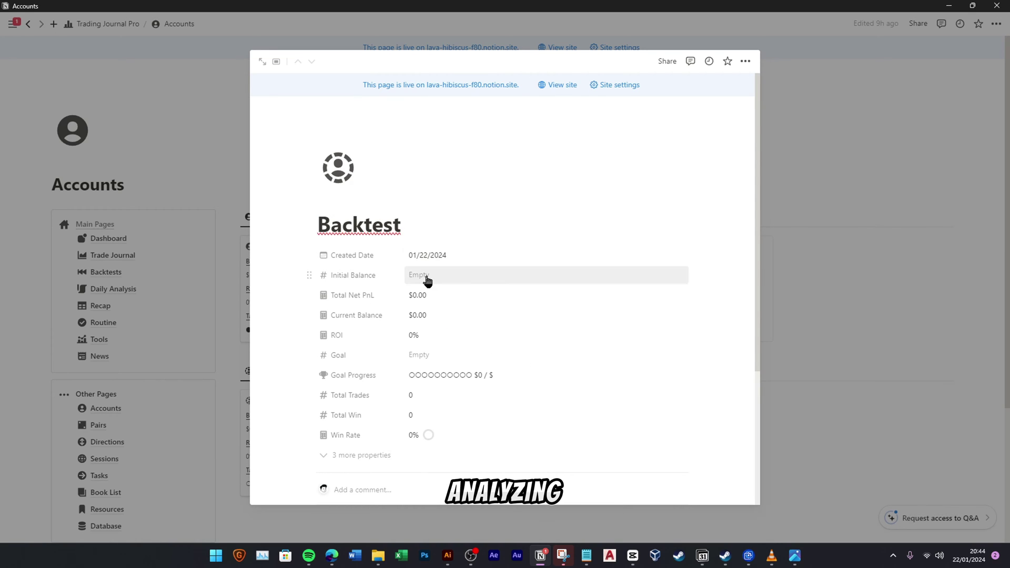
pyautogui.click(426, 276)
pyautogui.write('5,000')
pyautogui.press('Return')
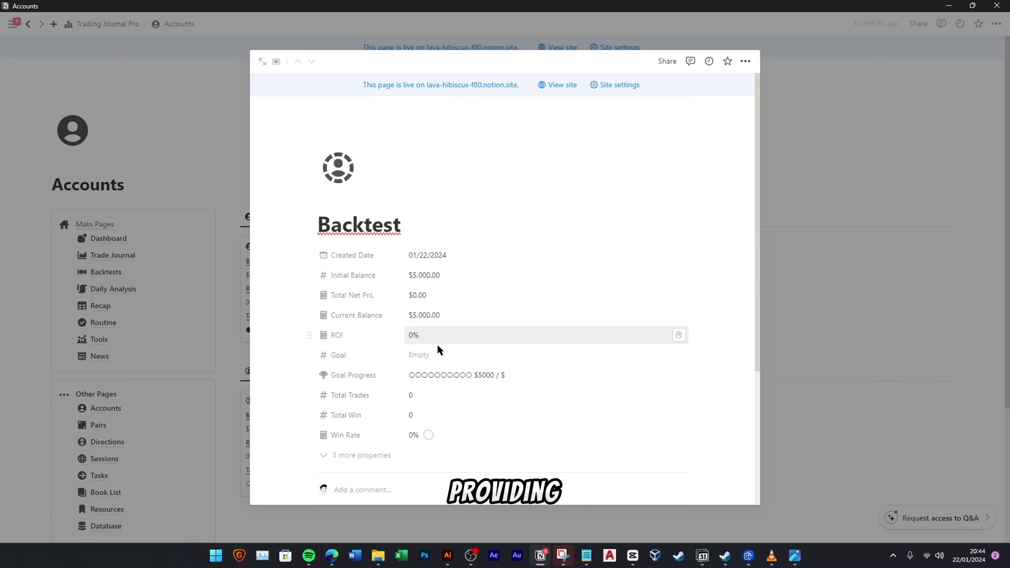
pyautogui.click(437, 354)
pyautogui.write('10,000')
pyautogui.press('Return')
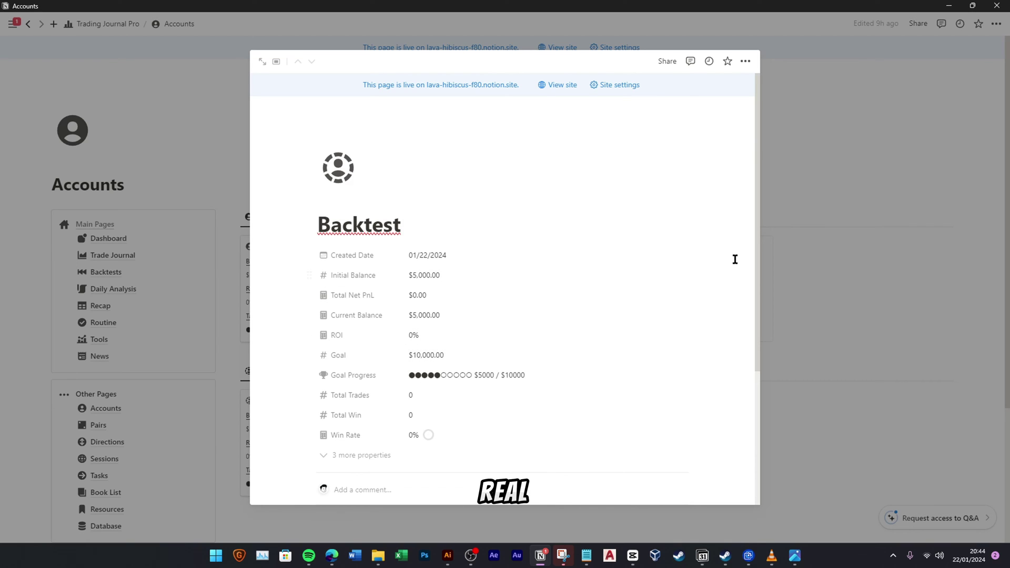
# Preview the Live and Backtest account views as tables, then return Live accounts to gallery
pyautogui.click(810, 213)
pyautogui.scroll(-1, 530, 383)
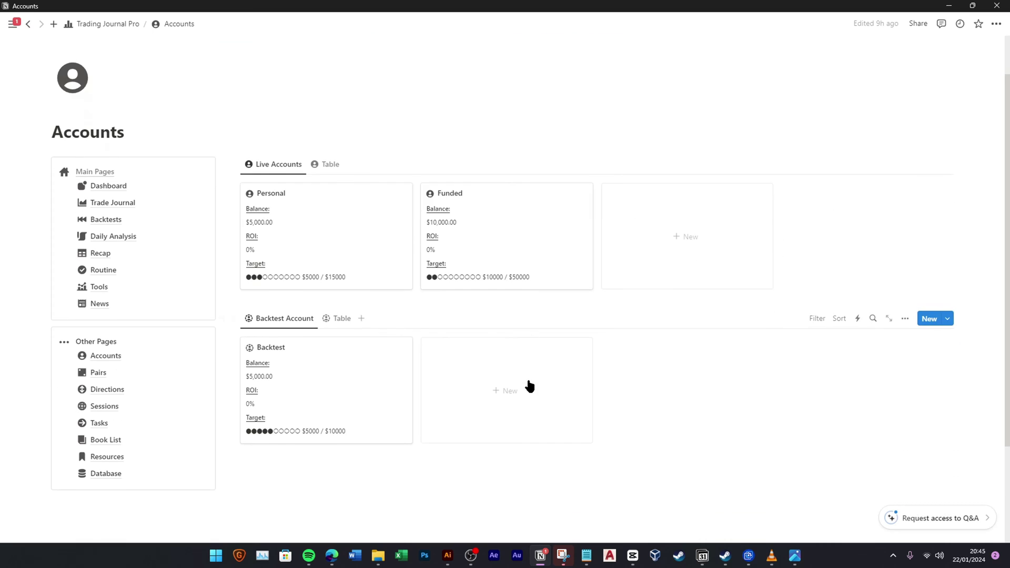
pyautogui.click(327, 164)
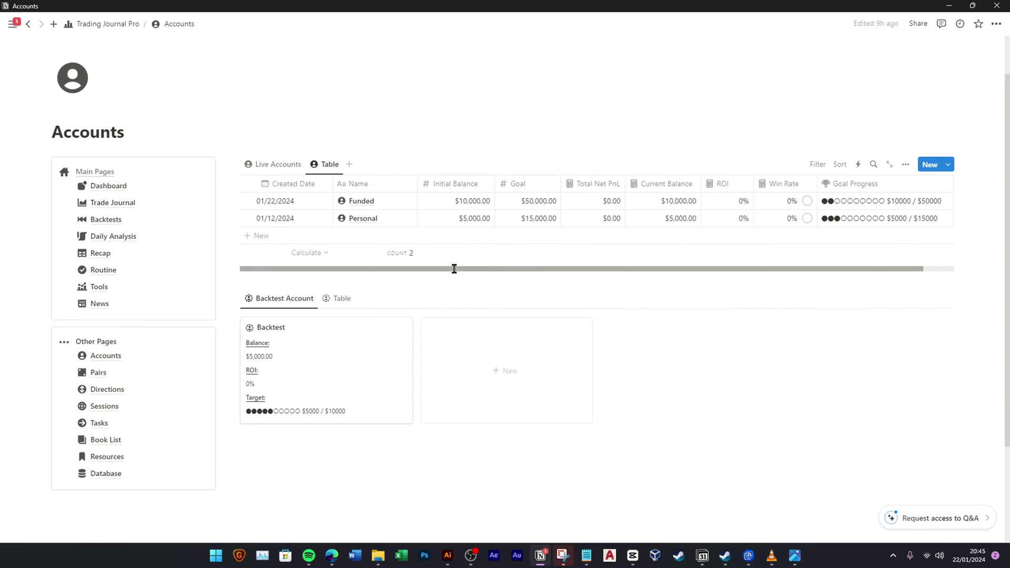
pyautogui.moveTo(453, 268); pyautogui.dragTo(641, 275)
pyautogui.click(346, 300)
pyautogui.click(287, 168)
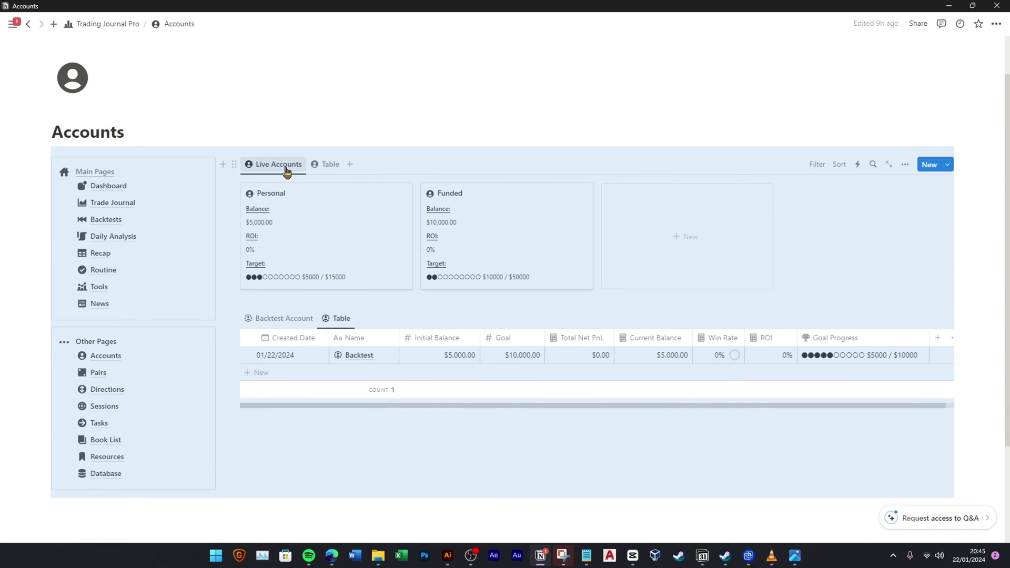
pyautogui.click(559, 132)
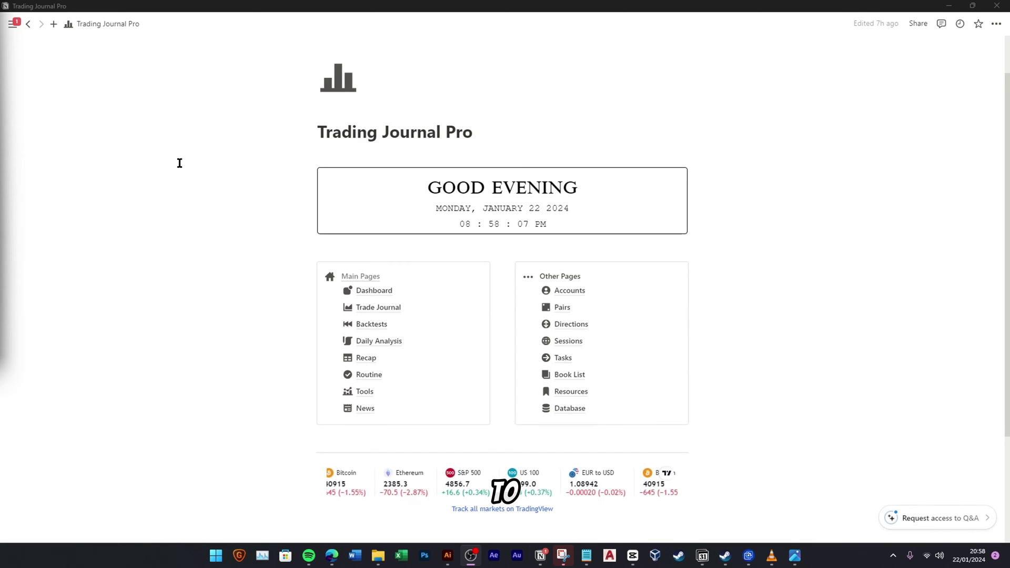
# On the Pairs page, add an EURUSD pair with Forex as its market
pyautogui.click(564, 308)
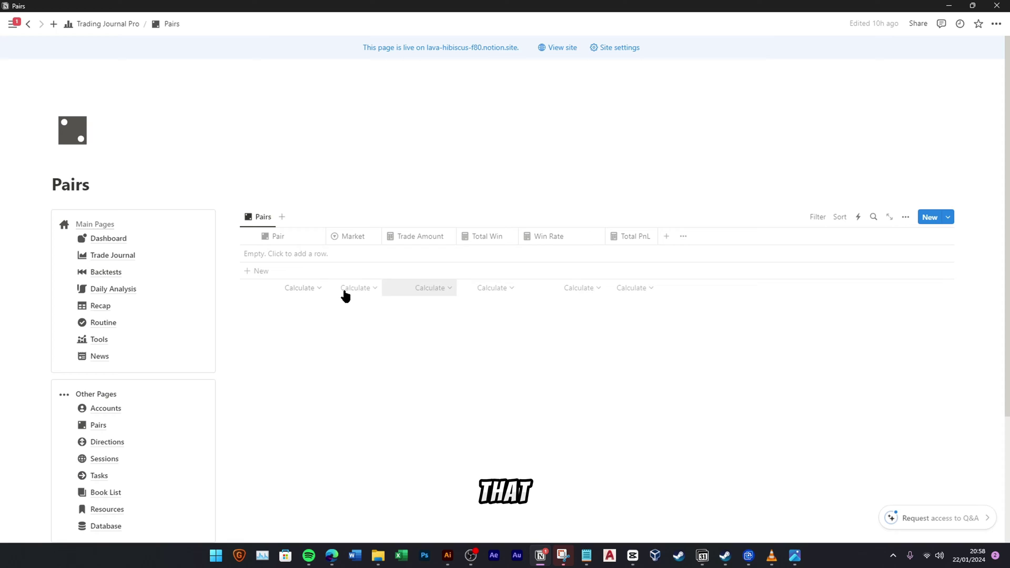
pyautogui.click(267, 275)
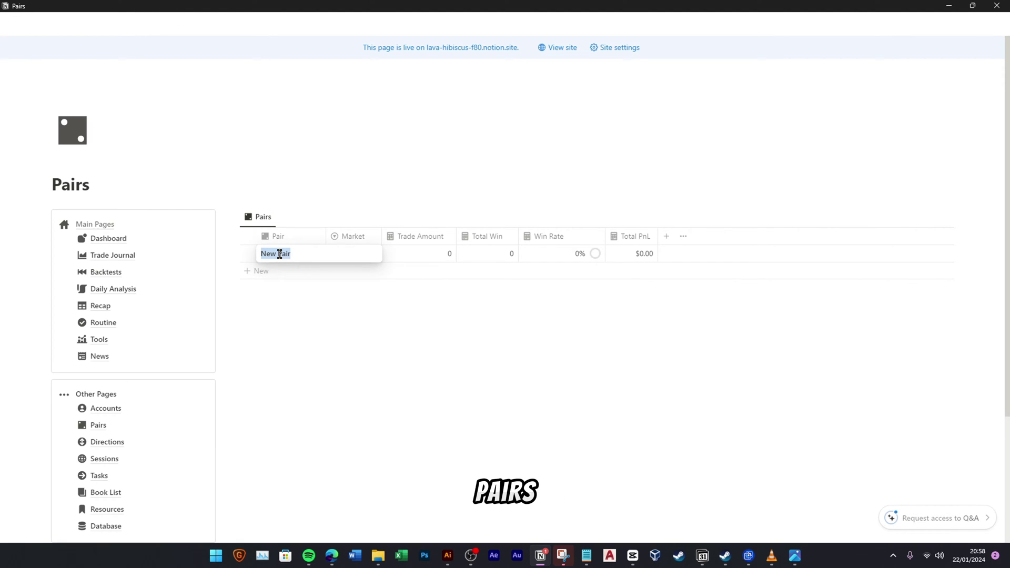
pyautogui.write('EURUSD')
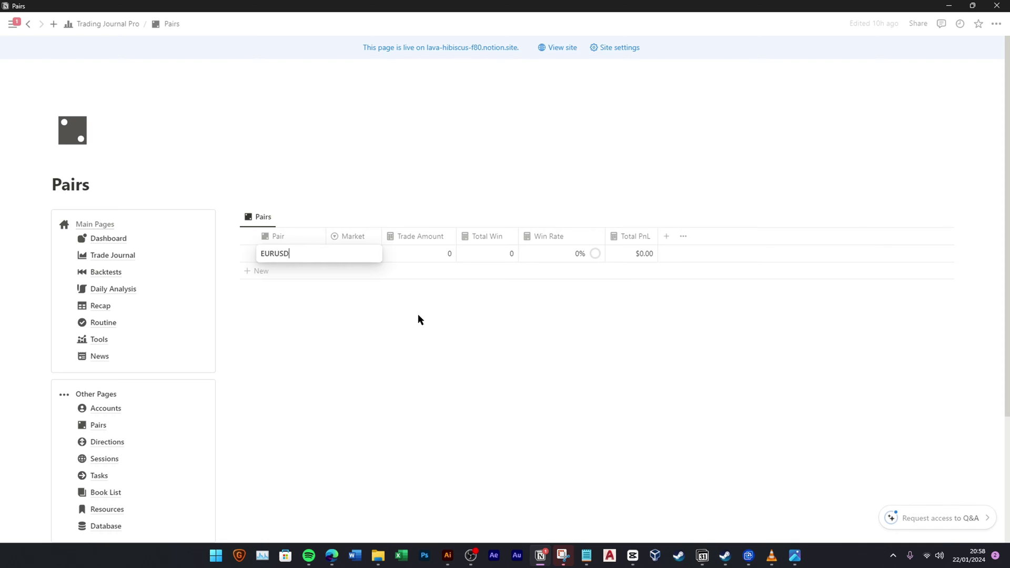
pyautogui.press('Return')
pyautogui.click(350, 255)
pyautogui.click(375, 317)
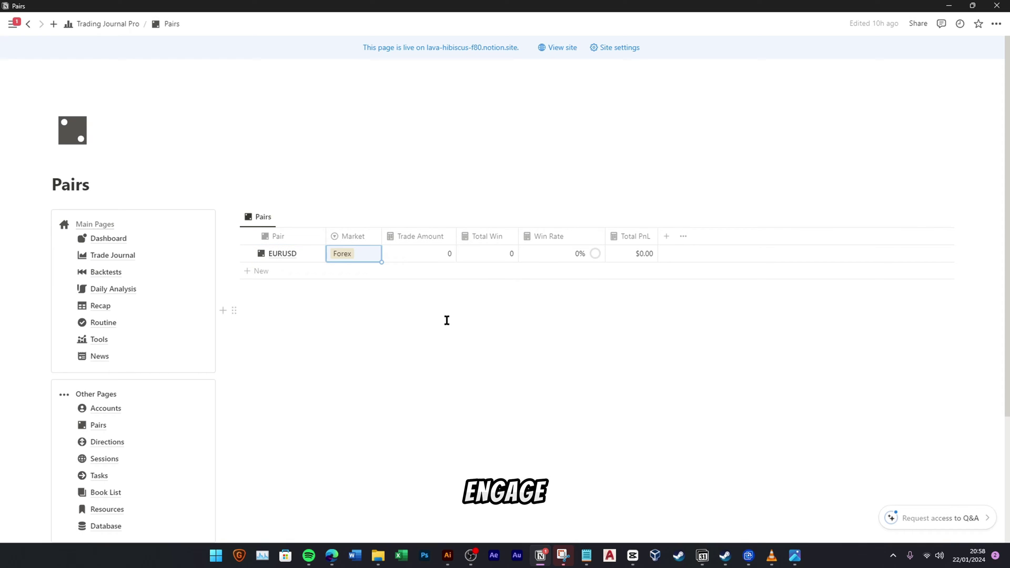
# Add a CHFUSD pair tagged Forex, then start another pair row
pyautogui.click(278, 277)
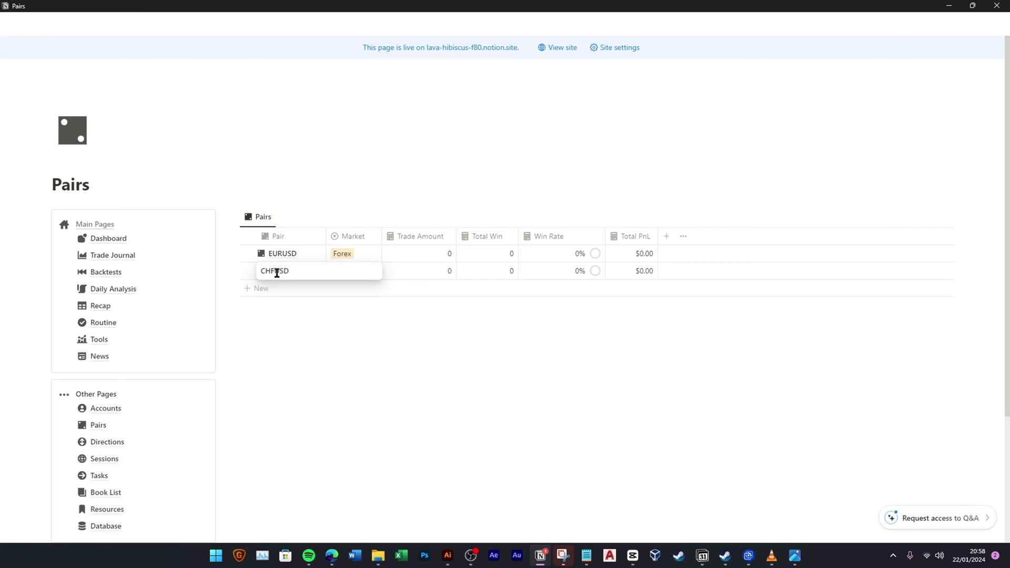
pyautogui.press('Return')
pyautogui.click(342, 274)
pyautogui.click(347, 334)
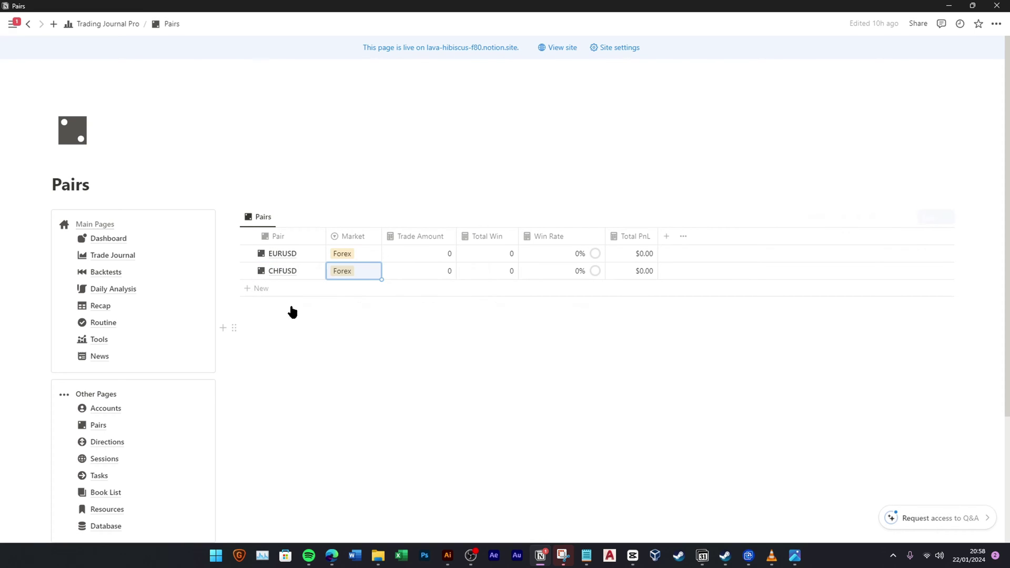
pyautogui.click(279, 288)
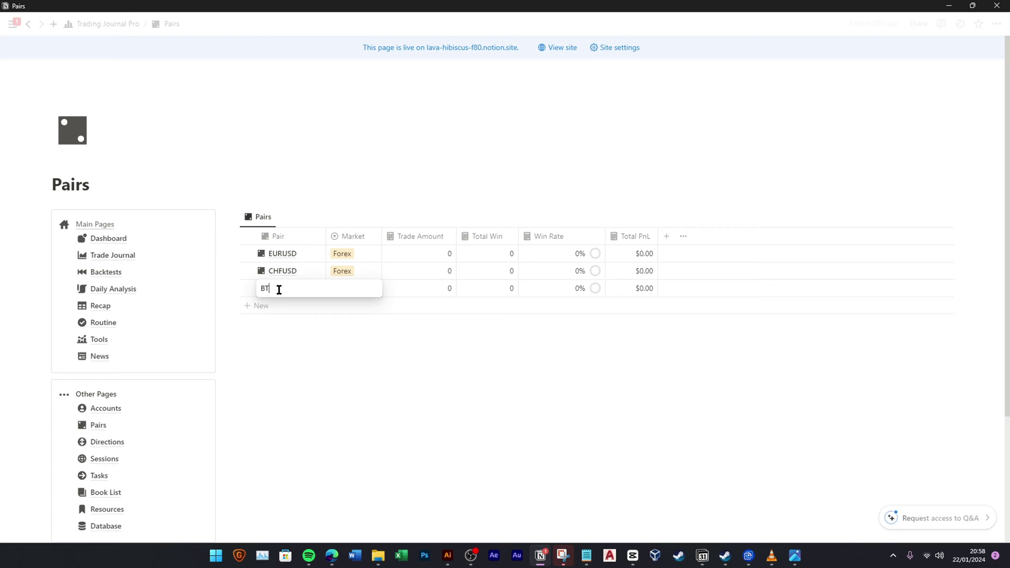
# Name the third pair BTCUSDT and open its Market options
pyautogui.write('BTCUSDT')
pyautogui.press('Return')
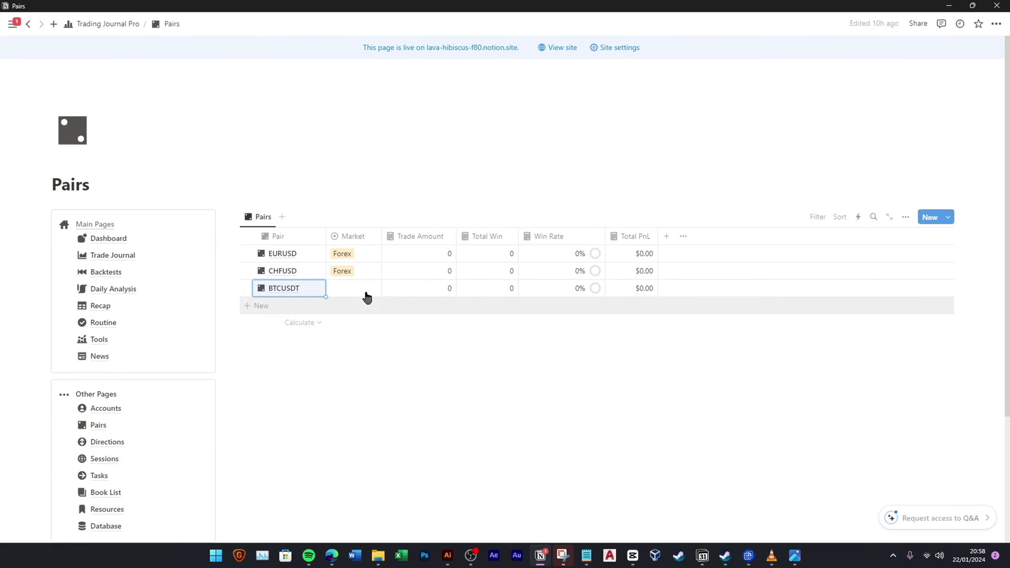
pyautogui.click(365, 293)
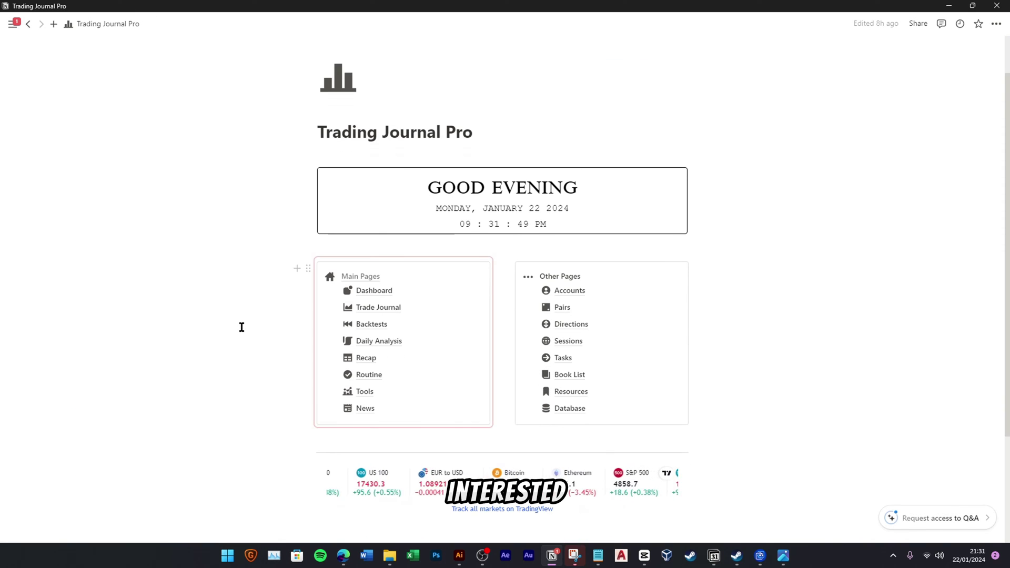
pyautogui.scroll(-1, 240, 327)
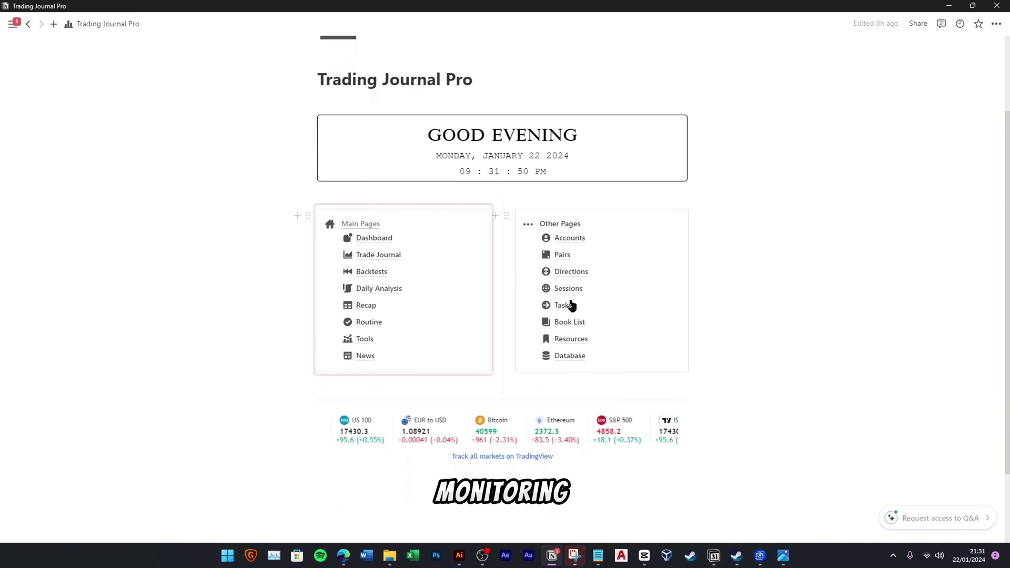
# On the Routine page, rename Habit 1 to Wake up early and Habit 2 to Workout
pyautogui.click(375, 322)
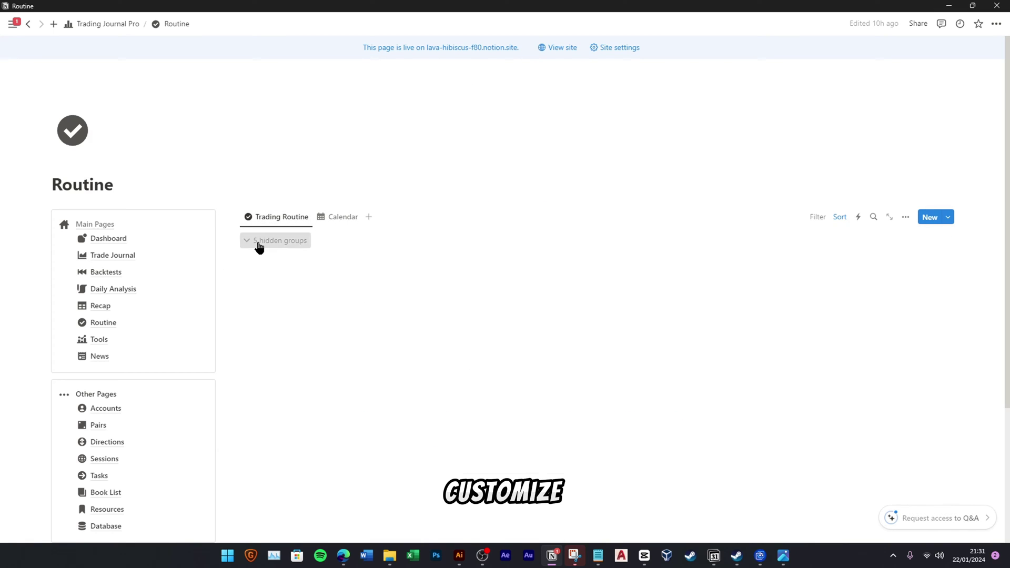
pyautogui.click(466, 284)
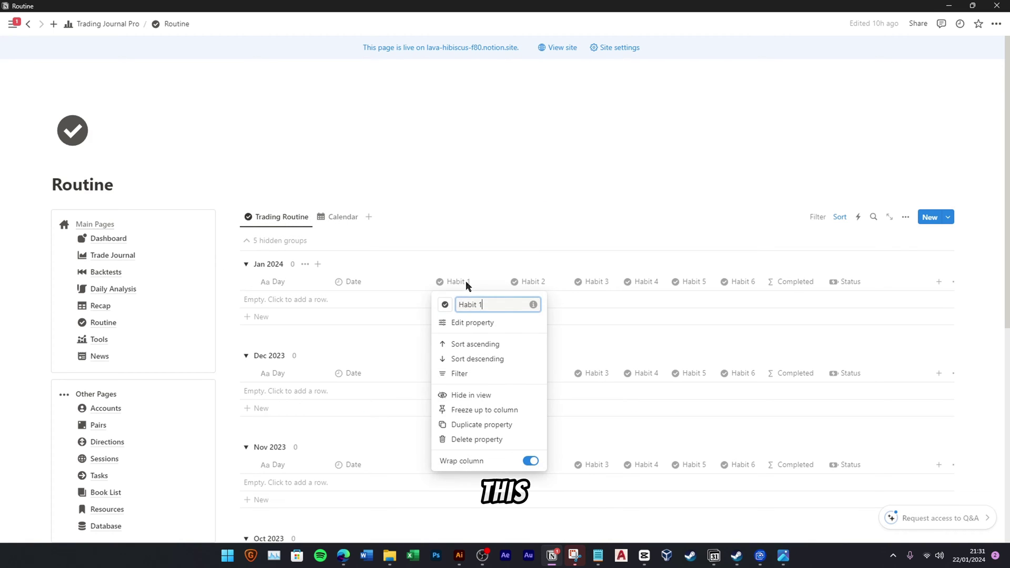
pyautogui.tripleClick(467, 305)
pyautogui.write('Wate')
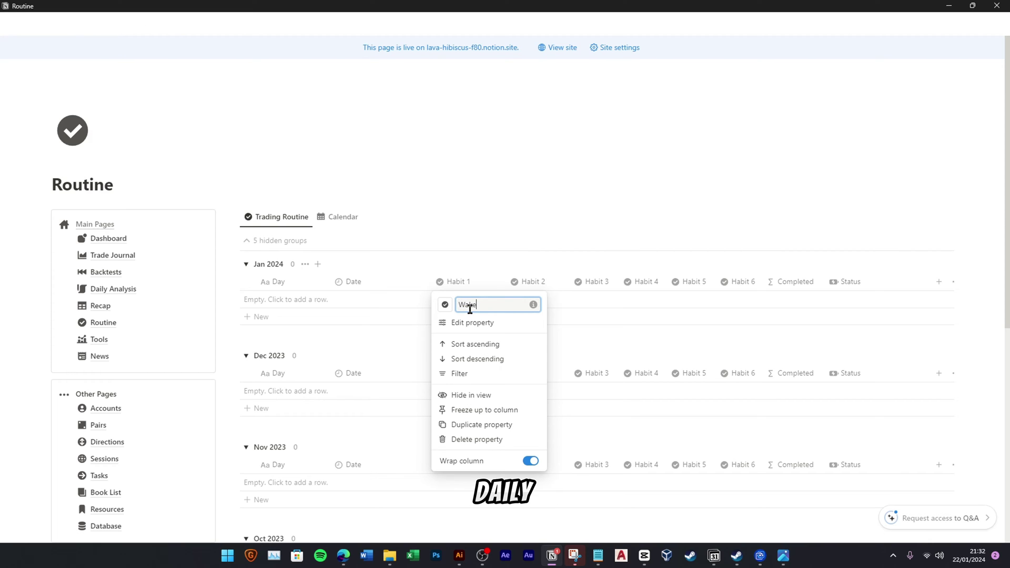
pyautogui.press('Return')
pyautogui.click(533, 282)
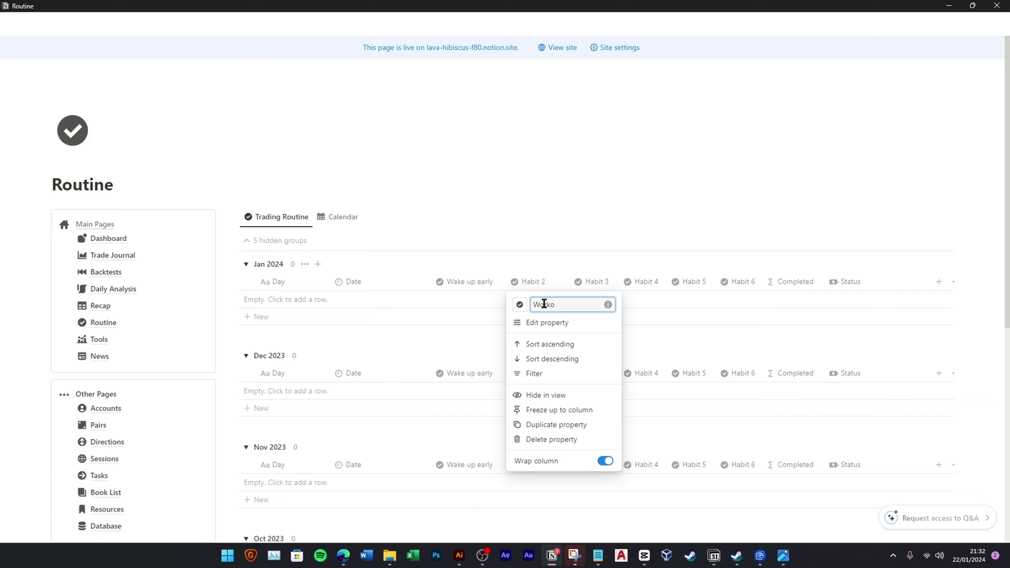
pyautogui.write('Workout')
pyautogui.press('Return')
# Rename Habits 3–5 to Daily Analysis, Reading and Journaling, widening the Daily Analysis column
pyautogui.click(595, 283)
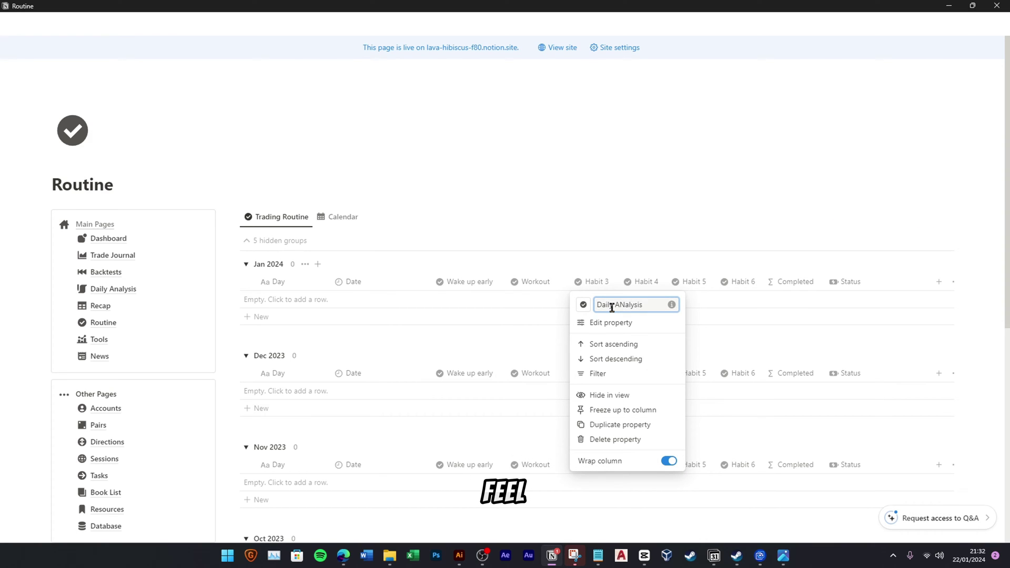
pyautogui.write('Daily Aalysis')
pyautogui.press('Return')
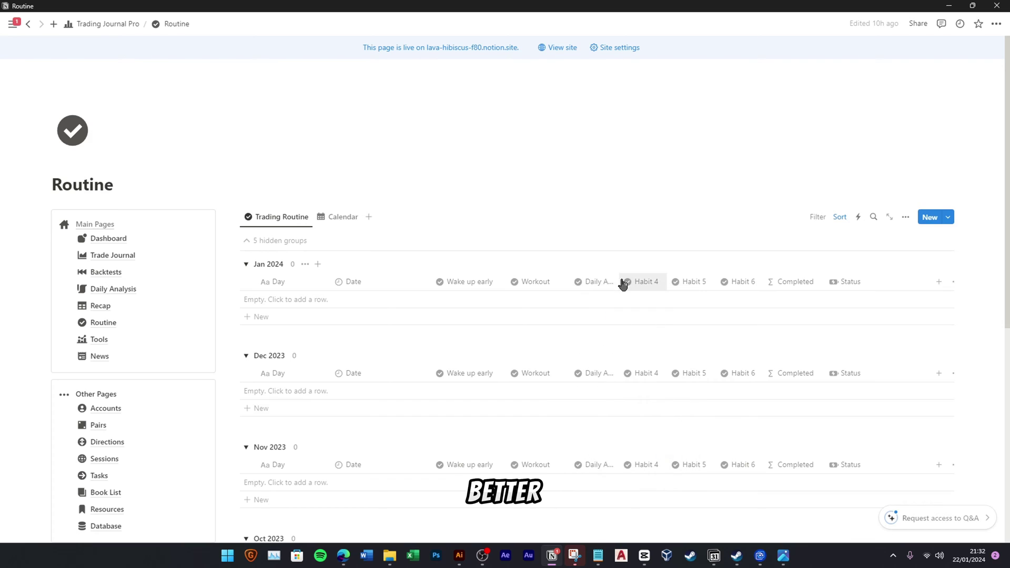
pyautogui.moveTo(627, 284); pyautogui.dragTo(648, 284)
pyautogui.click(662, 287)
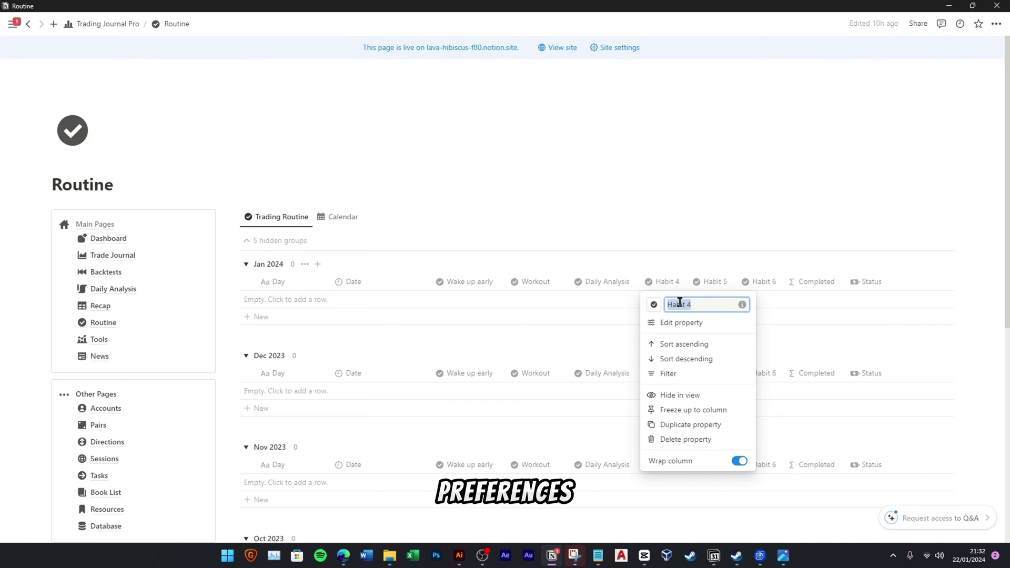
pyautogui.press('Return')
pyautogui.click(714, 284)
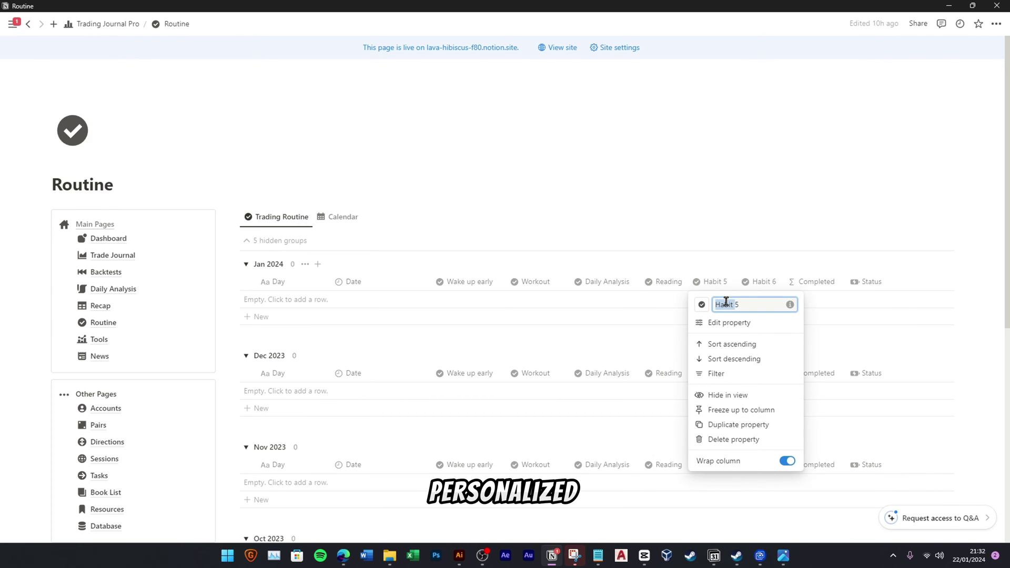
pyautogui.write('Journaling')
pyautogui.press('Return')
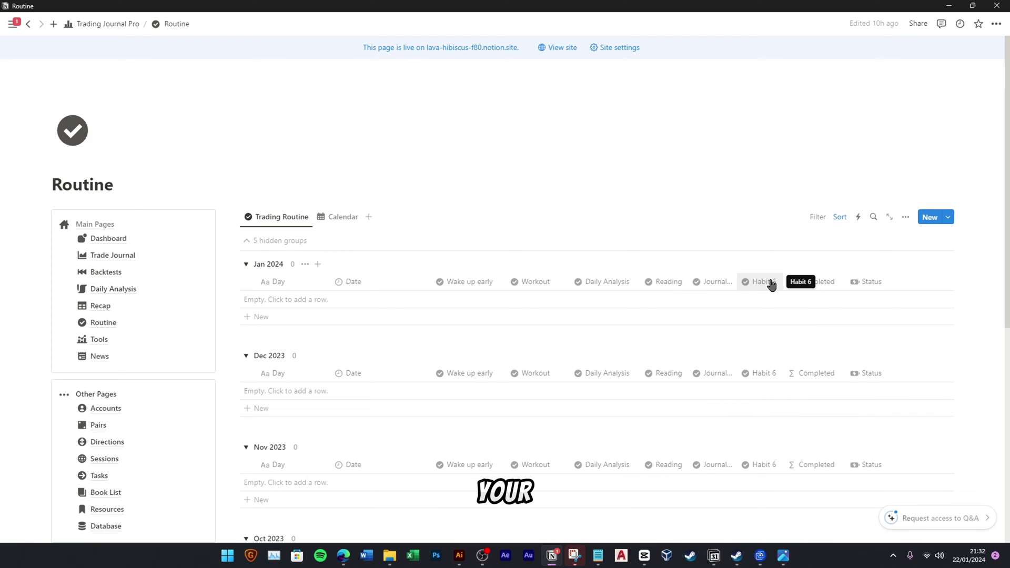
# Delete the unused Habit 6 column
pyautogui.click(762, 284)
pyautogui.click(782, 440)
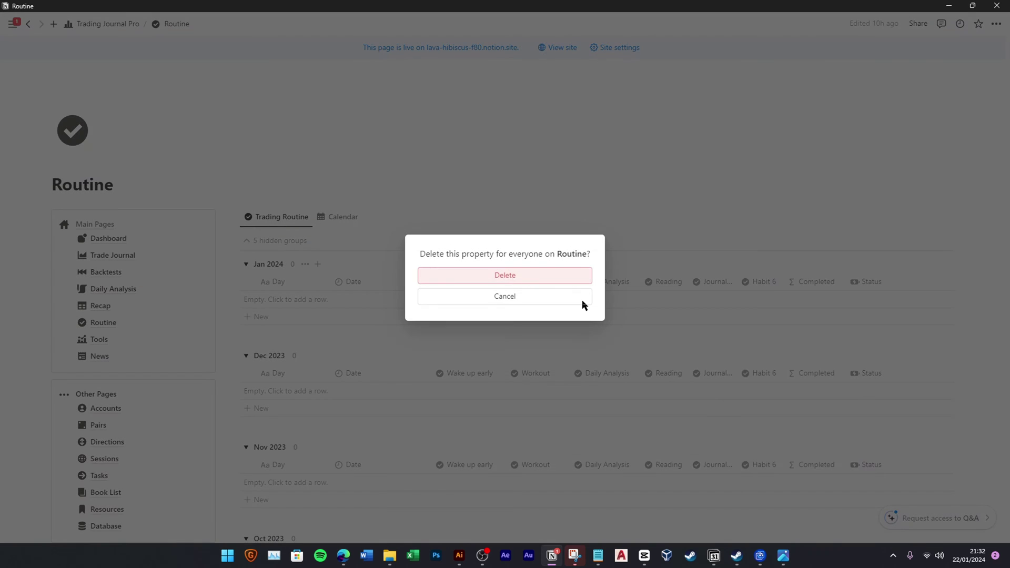
pyautogui.click(579, 278)
# Remove the broken Habit 6 term from the Completed formula and save it
pyautogui.click(770, 282)
pyautogui.click(757, 323)
pyautogui.click(930, 126)
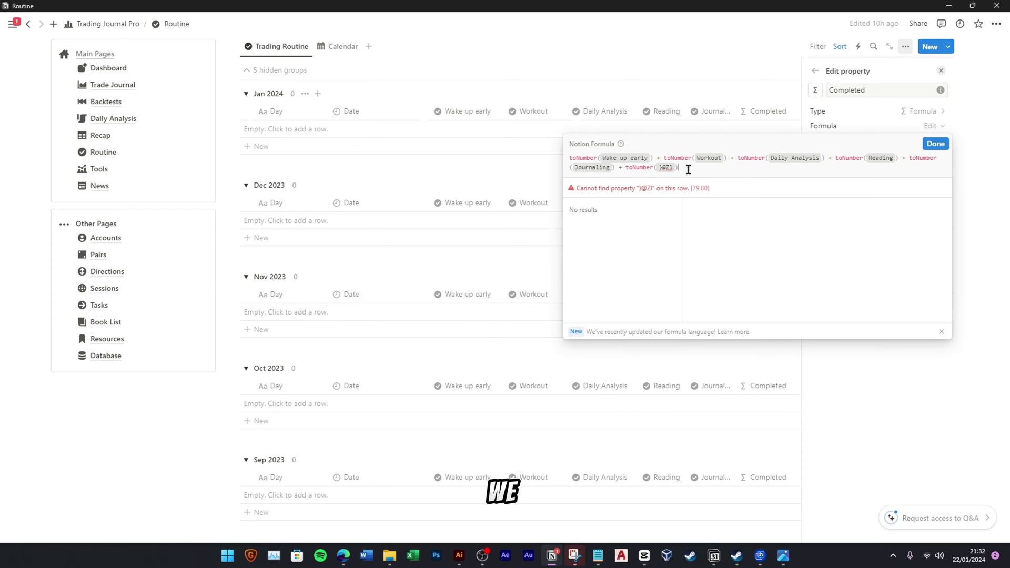
pyautogui.moveTo(689, 170); pyautogui.dragTo(619, 168)
pyautogui.press('BackSpace')
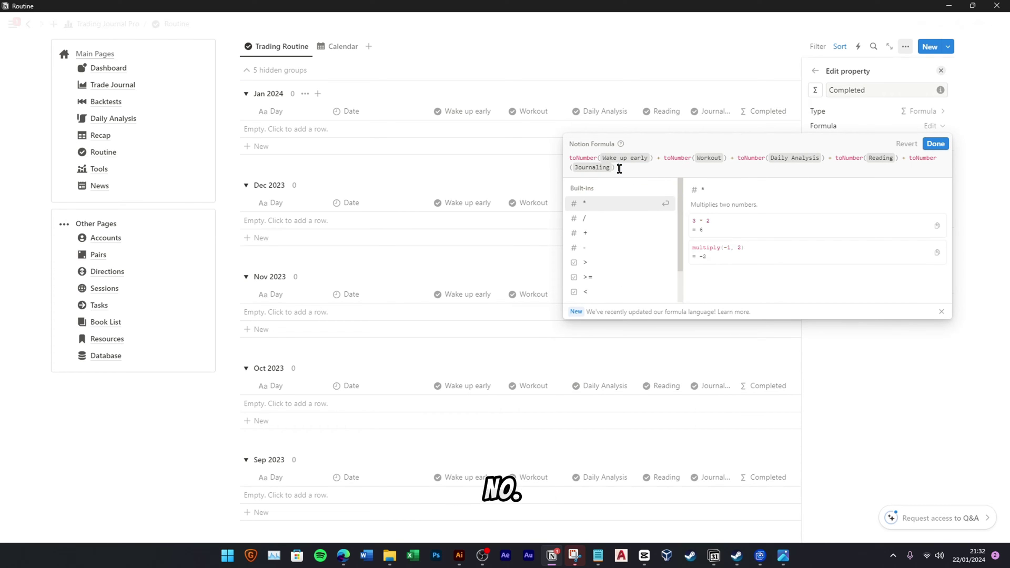
pyautogui.click(936, 143)
pyautogui.press('Escape')
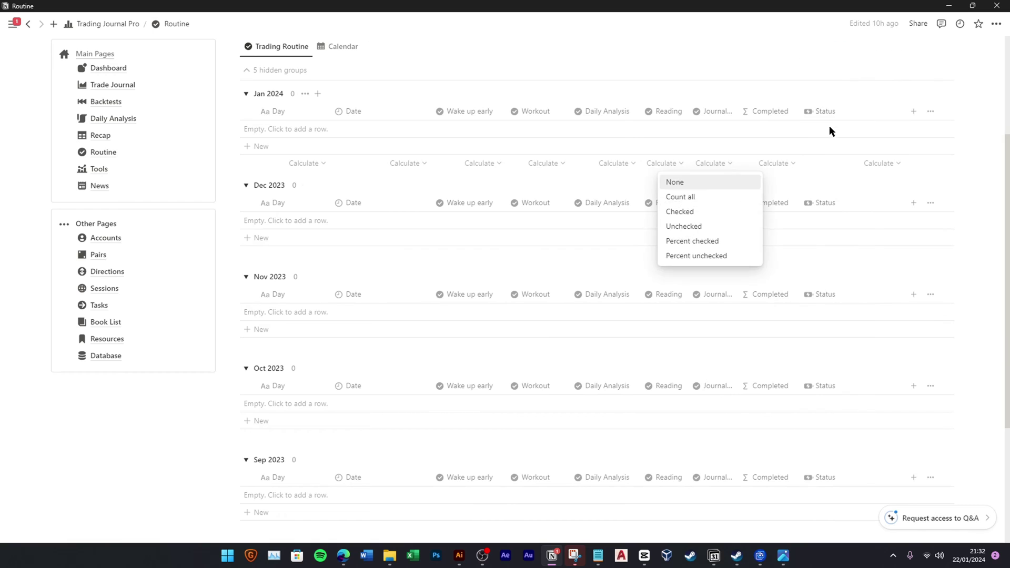
# Adjust the Status progress formula to count five habits and save it
pyautogui.click(826, 111)
pyautogui.click(844, 152)
pyautogui.click(894, 126)
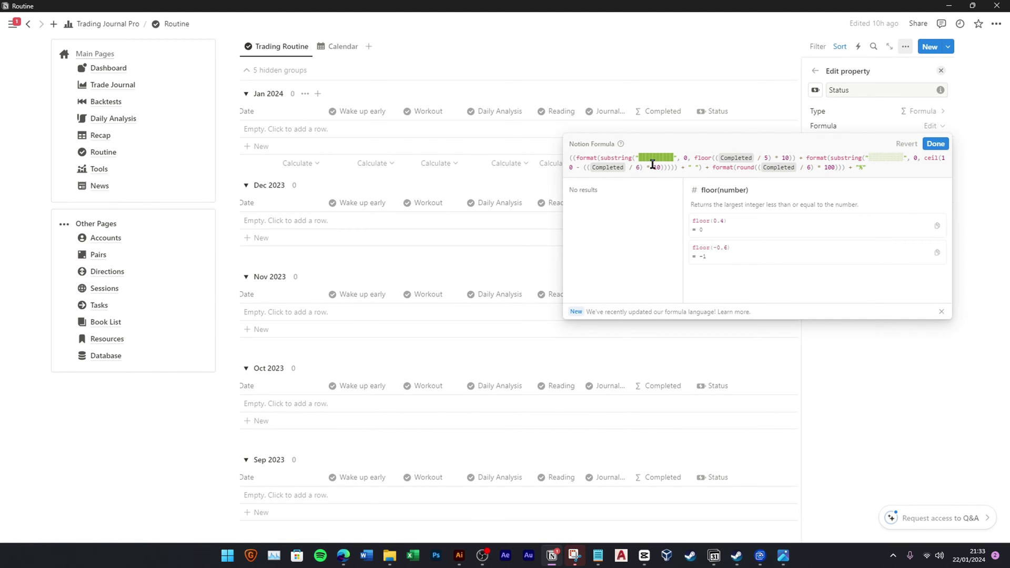
pyautogui.click(811, 168)
pyautogui.click(906, 144)
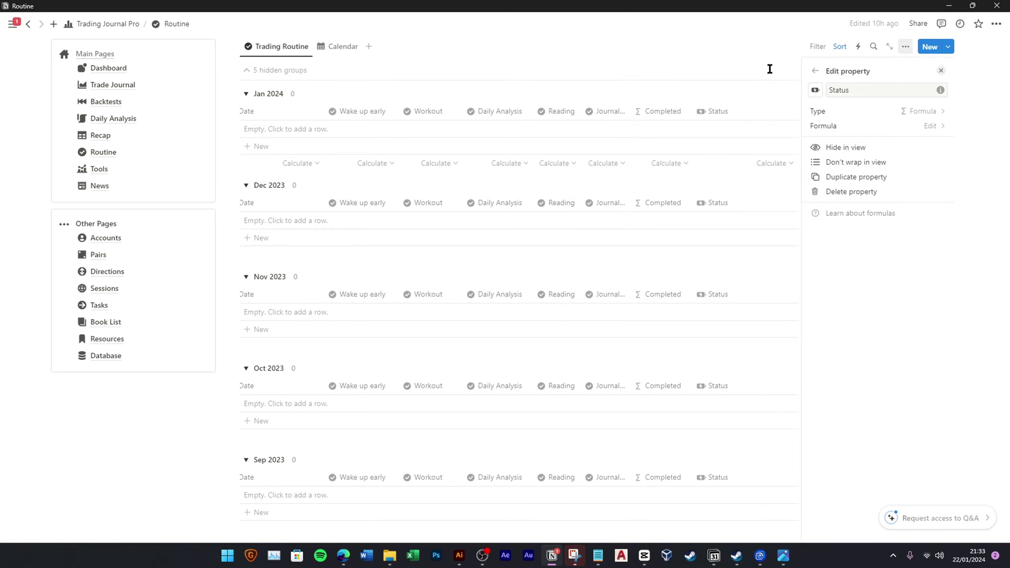
# Add a Monday entry to Jan 2024 with all five habits ticked
pyautogui.press('Escape')
pyautogui.click(289, 146)
pyautogui.write('Monday')
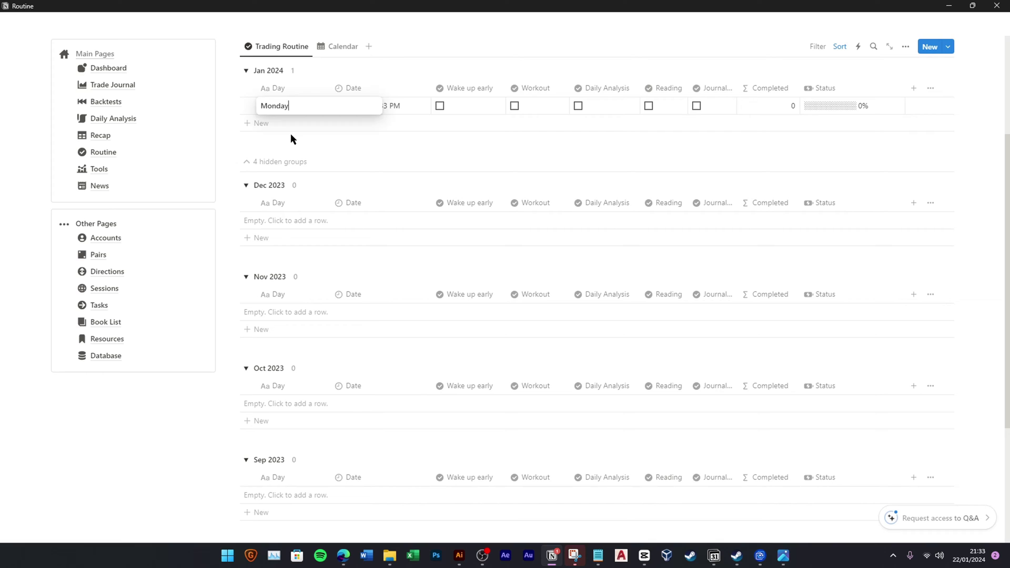
pyautogui.press('Return')
pyautogui.click(440, 106)
pyautogui.click(516, 107)
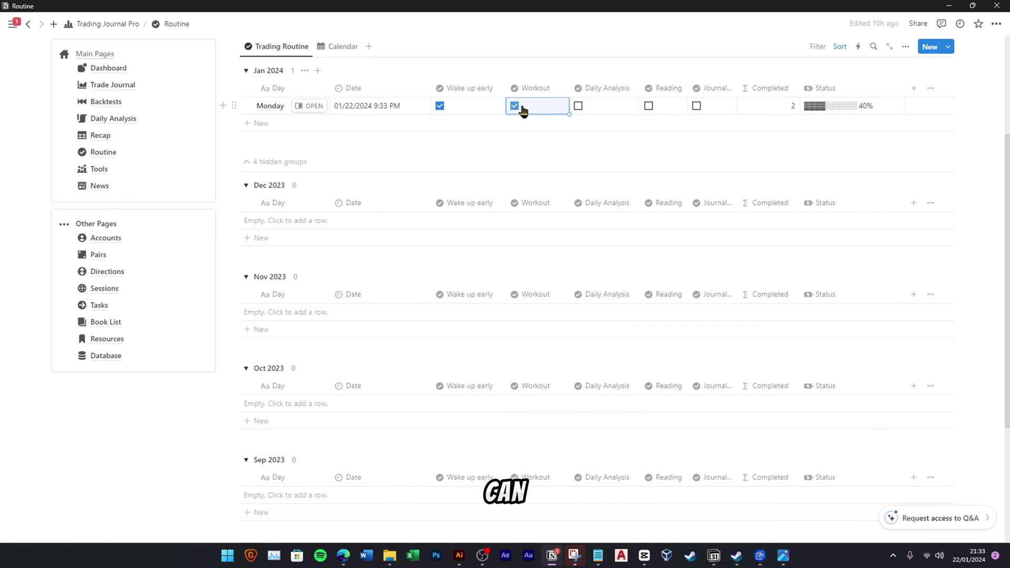
pyautogui.click(578, 106)
pyautogui.click(649, 106)
pyautogui.click(697, 106)
# Collapse the Sep, Oct, Nov and Dec 2023 groups in the Routine table
pyautogui.scroll(2, 617, 207)
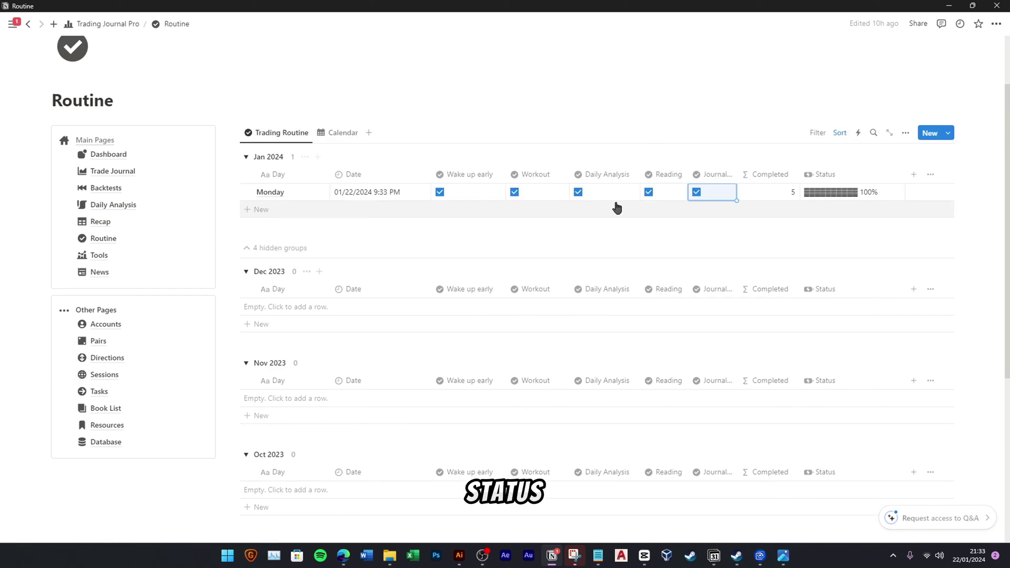
pyautogui.click(245, 291)
pyautogui.click(245, 316)
pyautogui.click(246, 343)
pyautogui.click(246, 368)
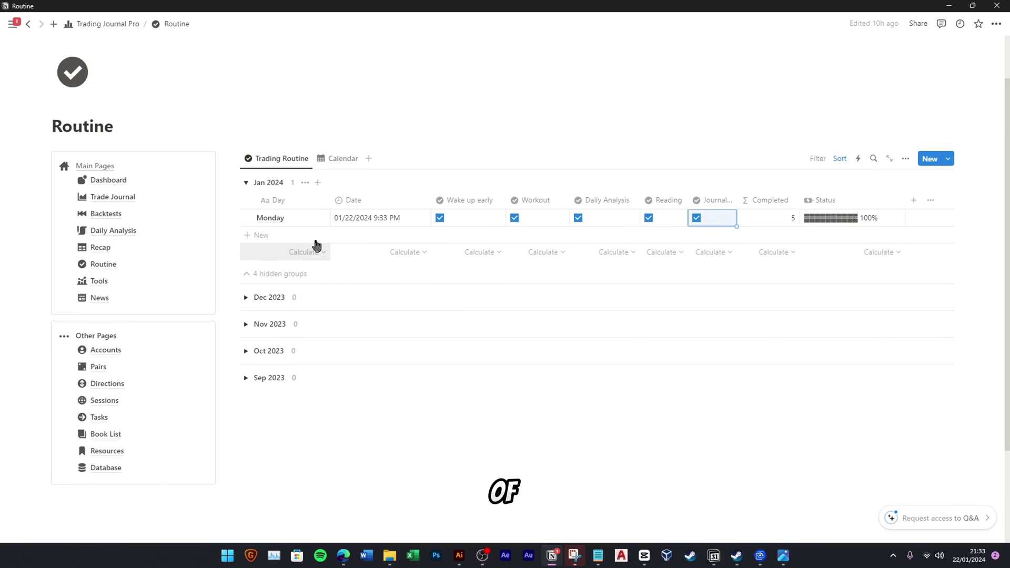
pyautogui.scroll(1, 583, 297)
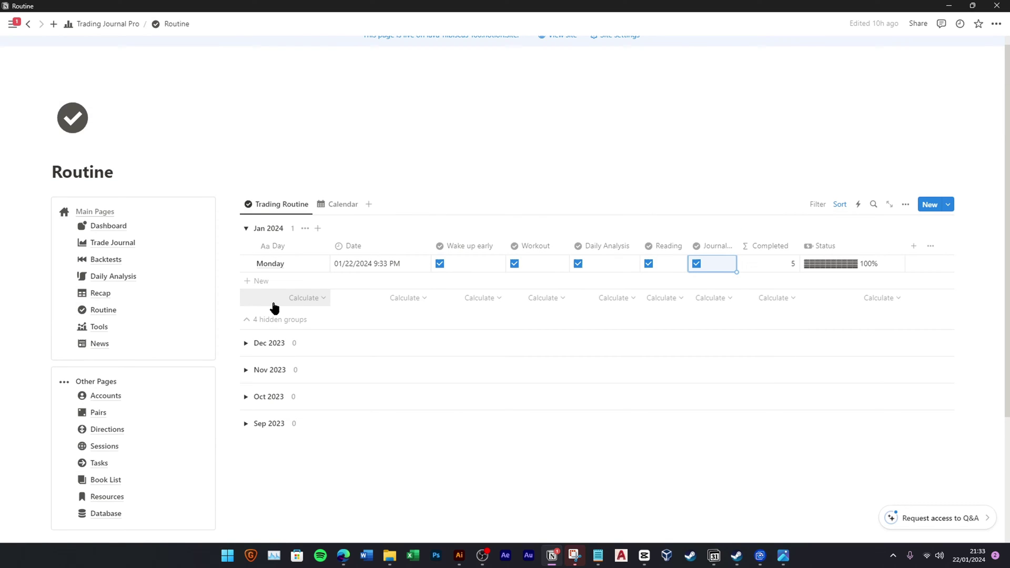
pyautogui.click(532, 481)
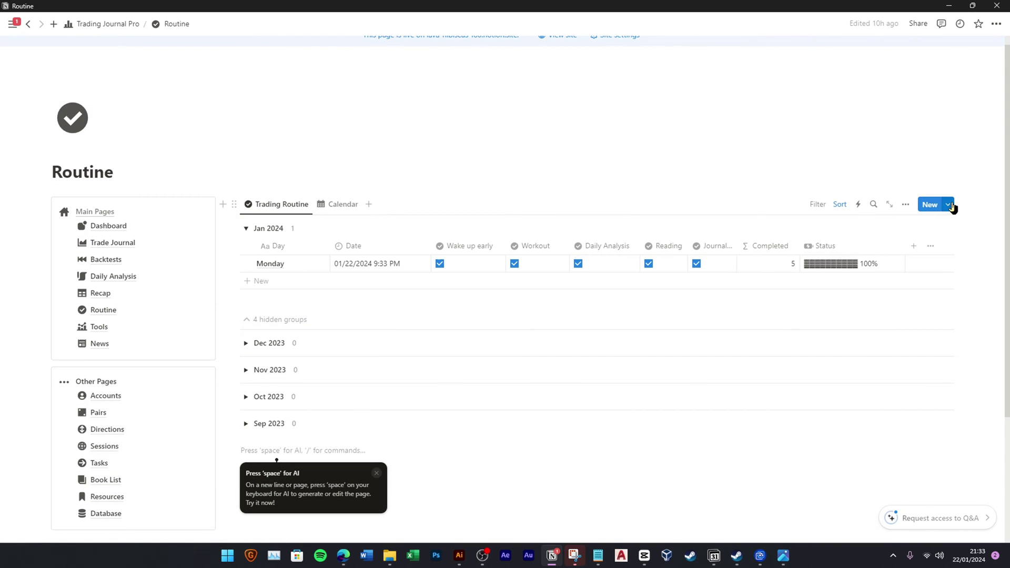
# Set the Monday and Tuesday Routine templates to repeat weekly
pyautogui.click(950, 205)
pyautogui.click(990, 269)
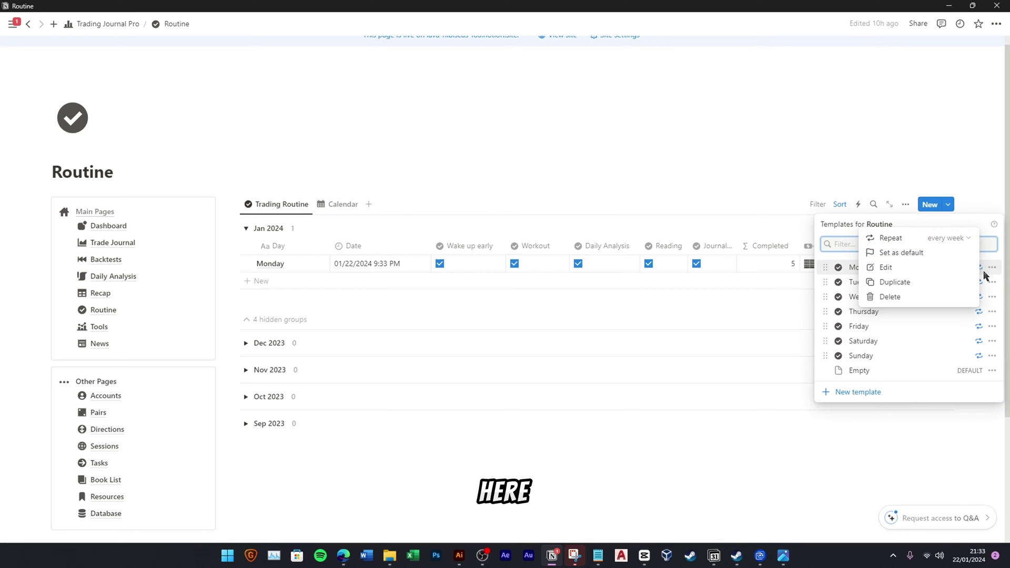
pyautogui.click(945, 239)
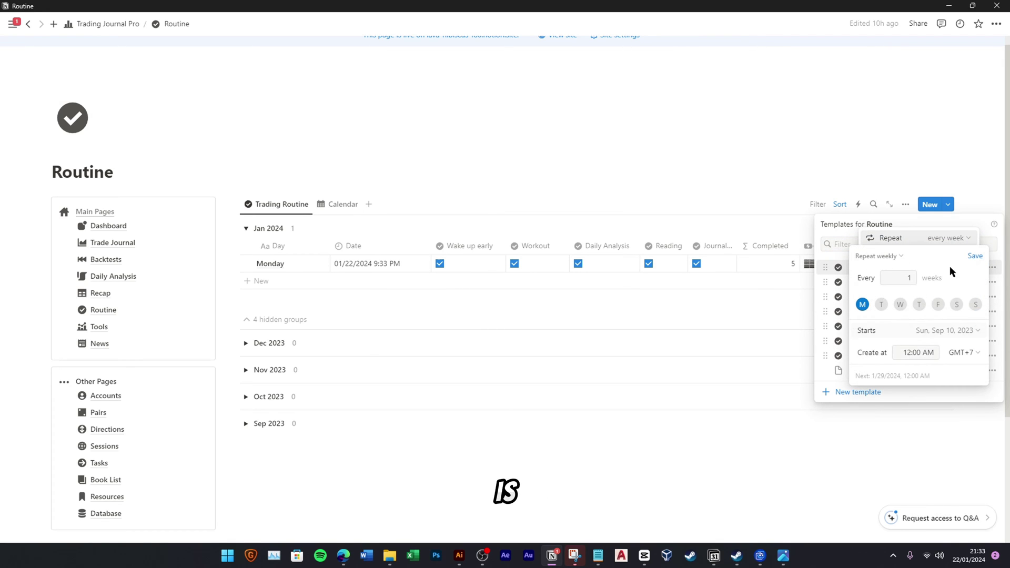
pyautogui.click(975, 255)
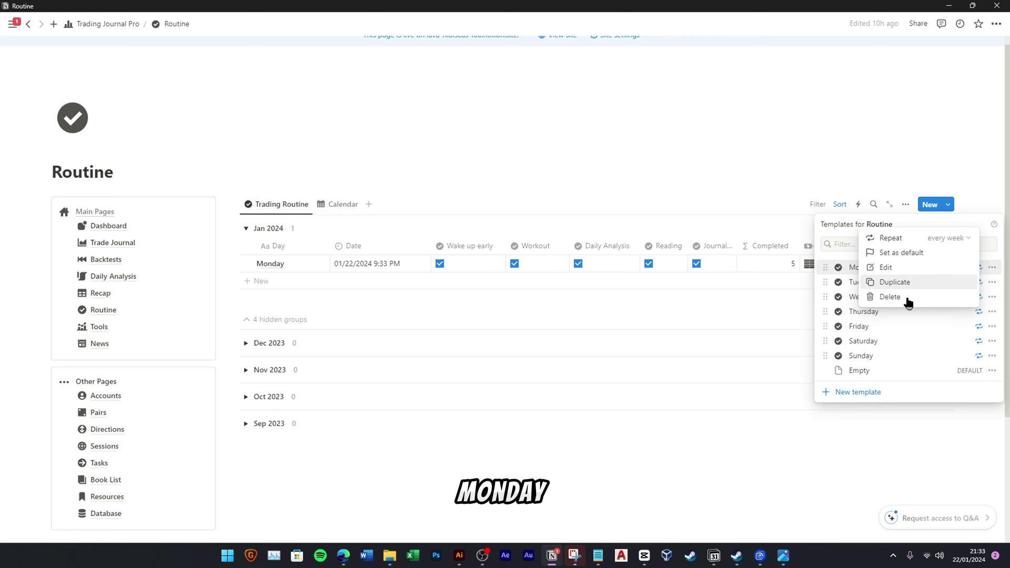
pyautogui.click(992, 282)
pyautogui.click(993, 282)
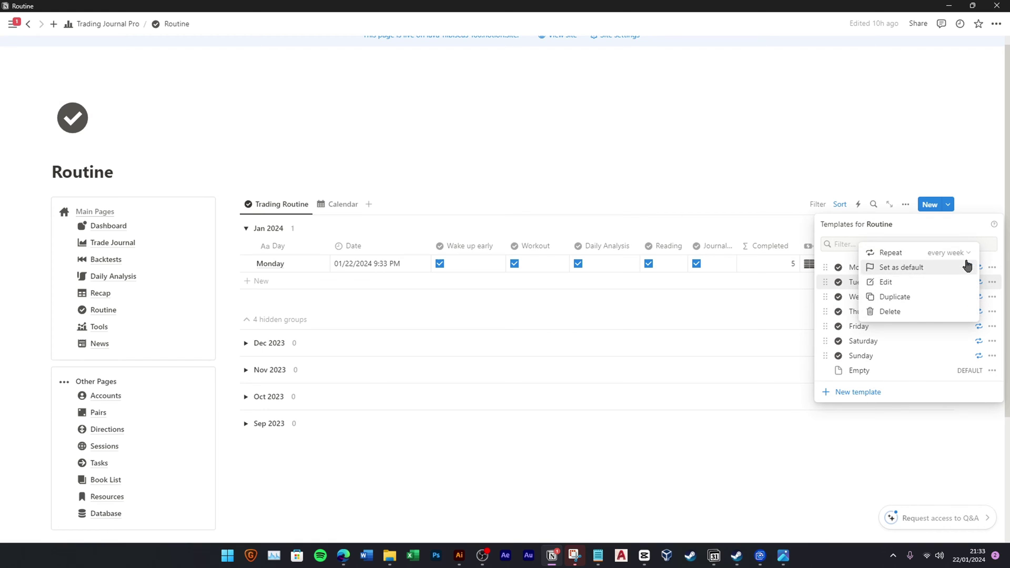
pyautogui.click(934, 253)
pyautogui.click(975, 270)
pyautogui.click(972, 247)
pyautogui.click(921, 216)
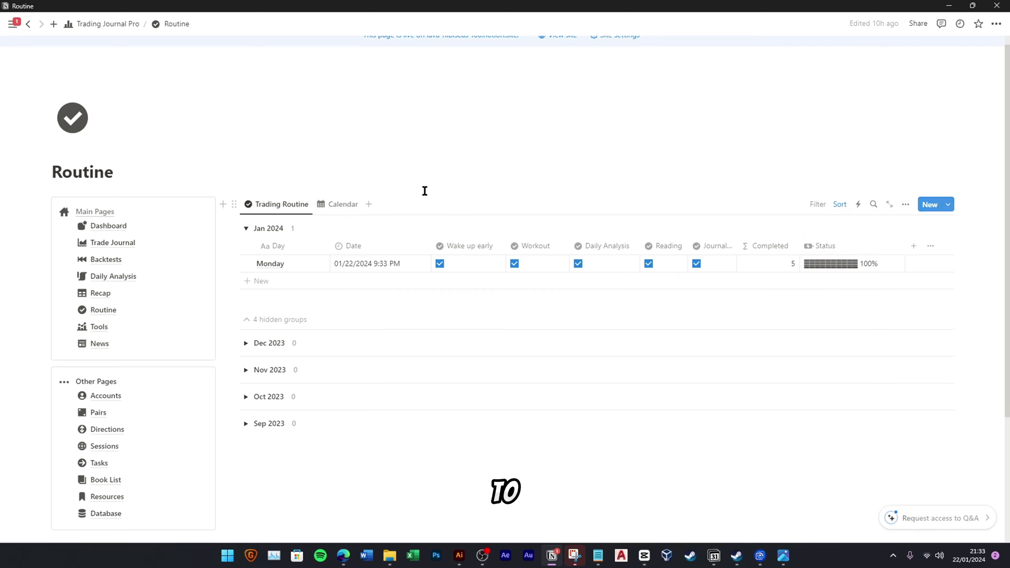
pyautogui.click(339, 204)
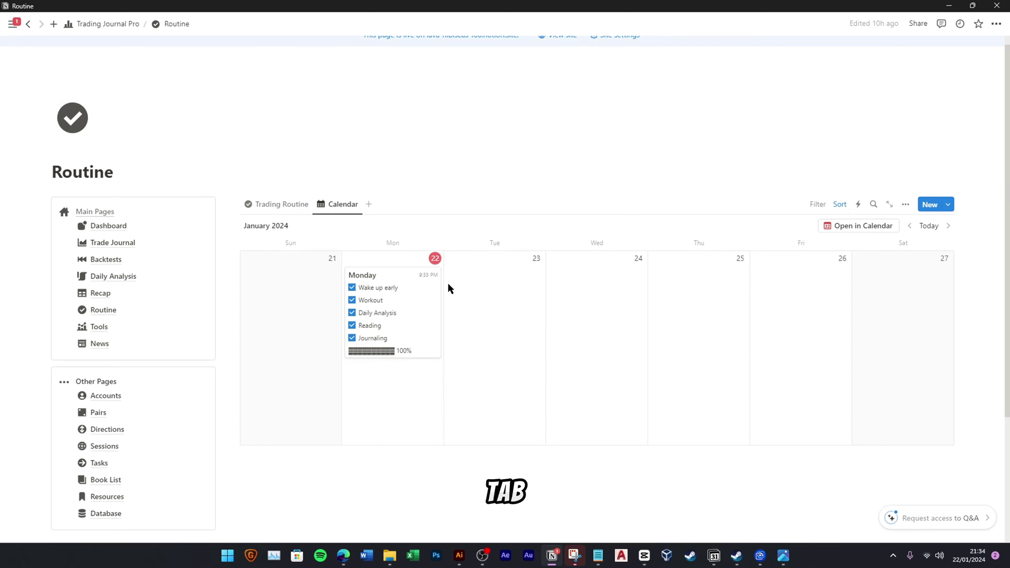
pyautogui.click(905, 204)
pyautogui.click(863, 302)
pyautogui.scroll(-1, 883, 342)
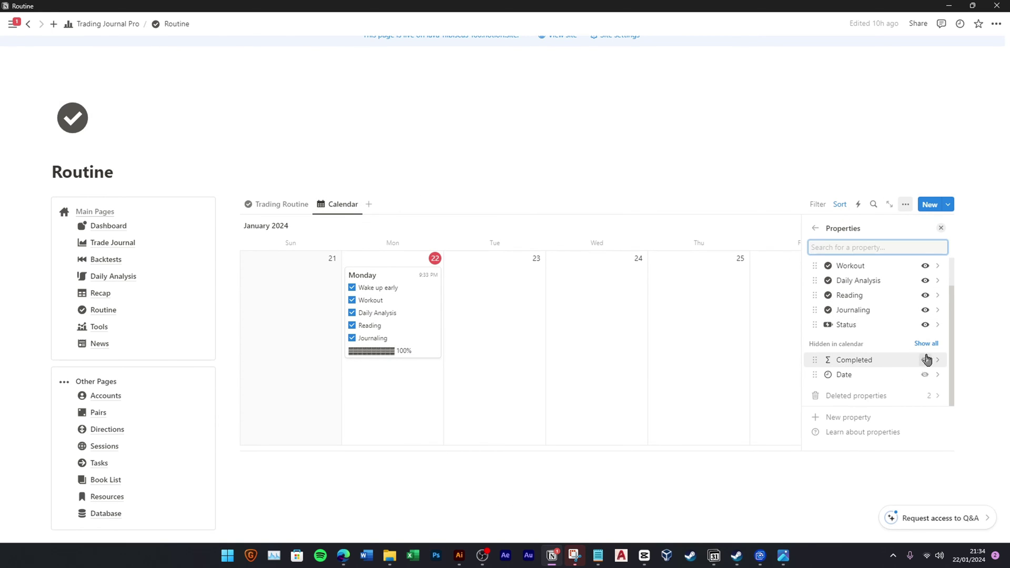
pyautogui.scroll(1, 924, 357)
pyautogui.scroll(-1, 916, 336)
pyautogui.click(925, 324)
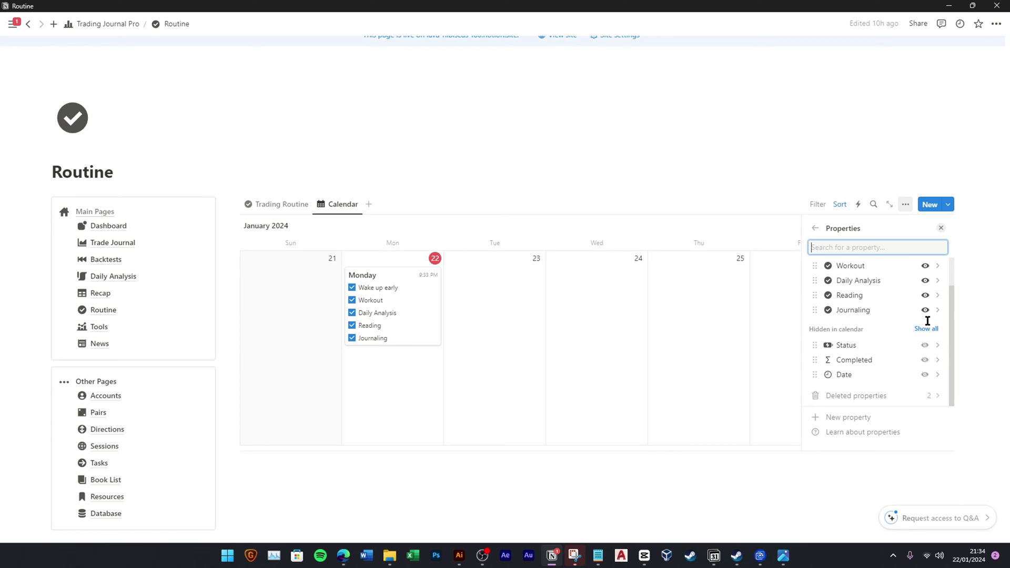
pyautogui.click(925, 346)
pyautogui.scroll(1, 918, 345)
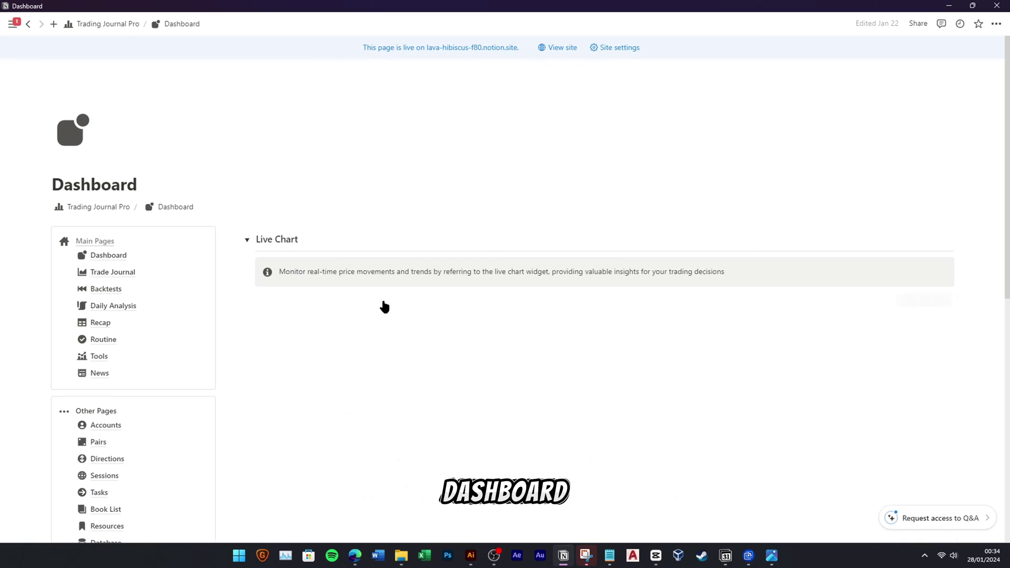
# Switch the Dashboard live chart to Binance BTCUSDT on 1h candles
pyautogui.scroll(-2, 316, 216)
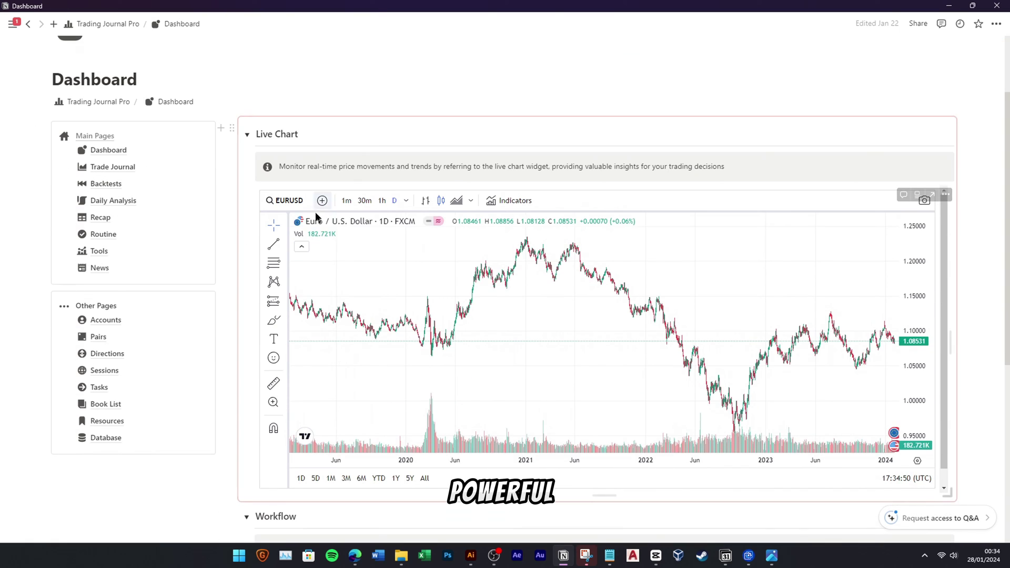
pyautogui.scroll(-2, 319, 247)
pyautogui.click(285, 201)
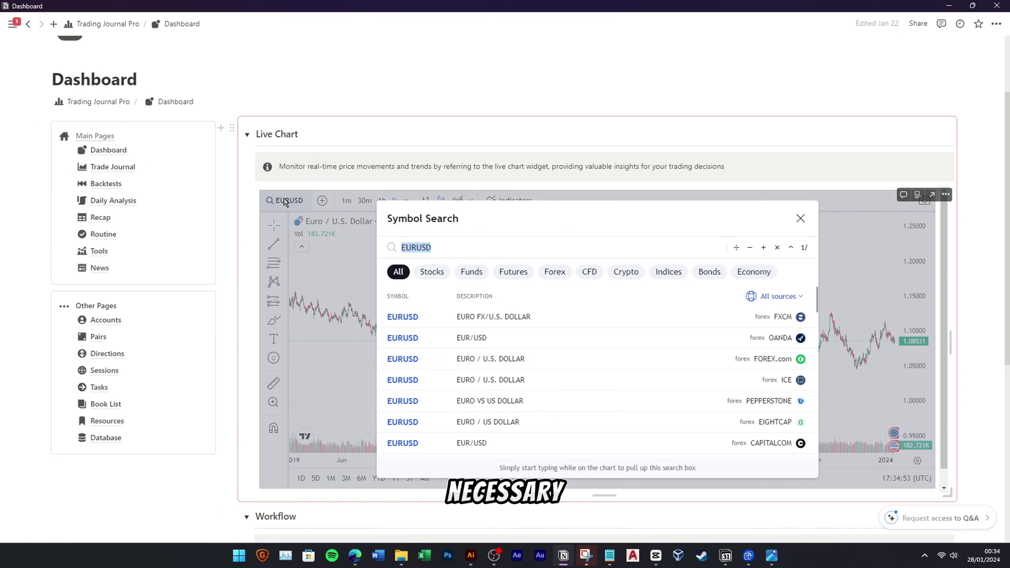
pyautogui.write('BTC')
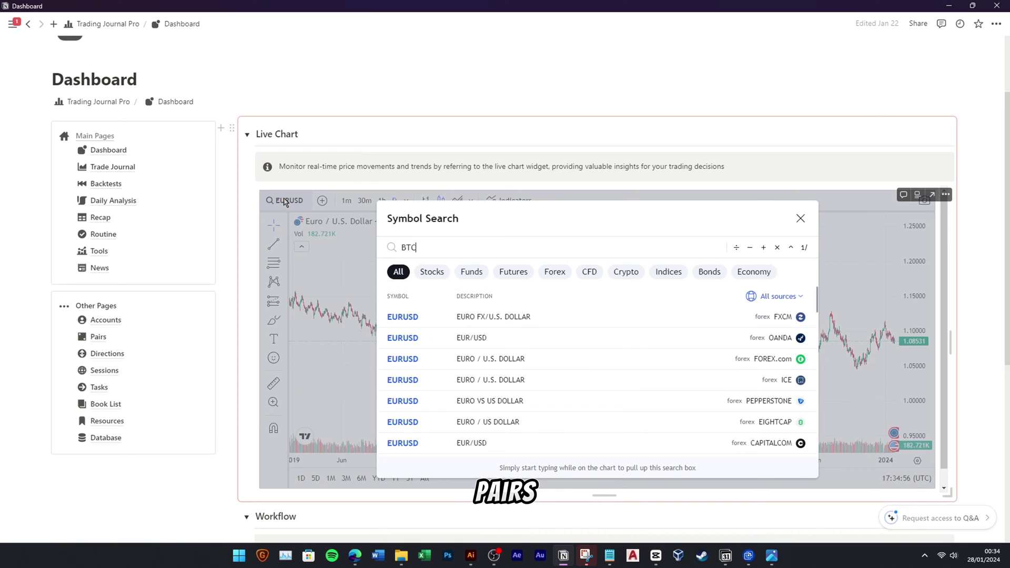
pyautogui.write('USD')
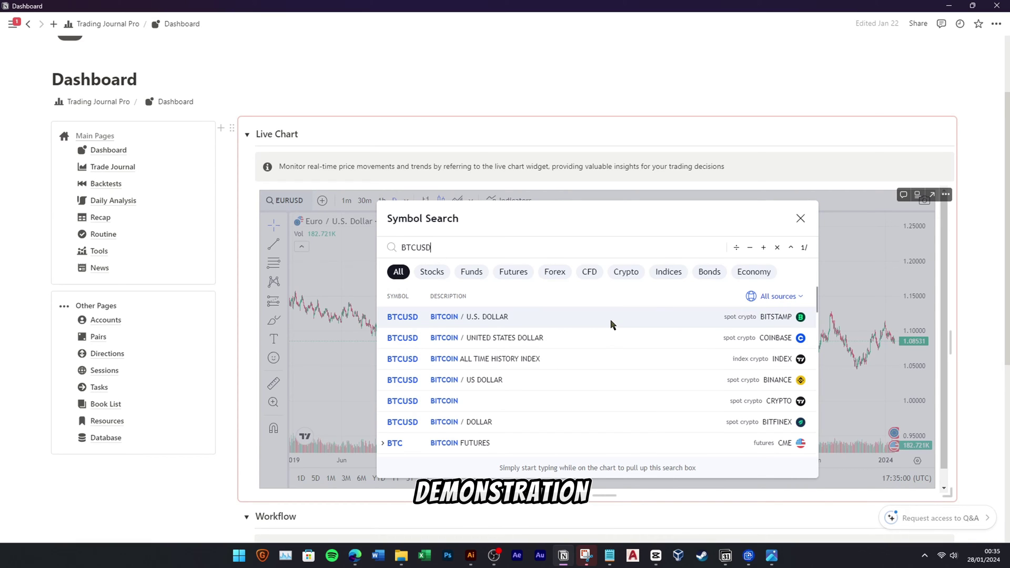
pyautogui.write('T')
pyautogui.click(572, 317)
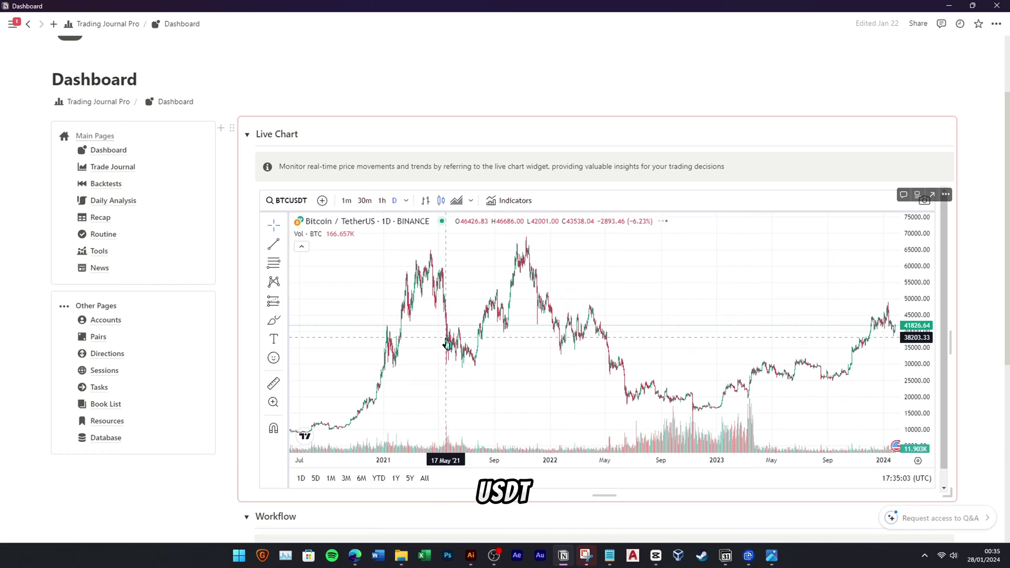
pyautogui.click(382, 200)
# Add the Bollinger Bands indicator to the live chart
pyautogui.click(511, 200)
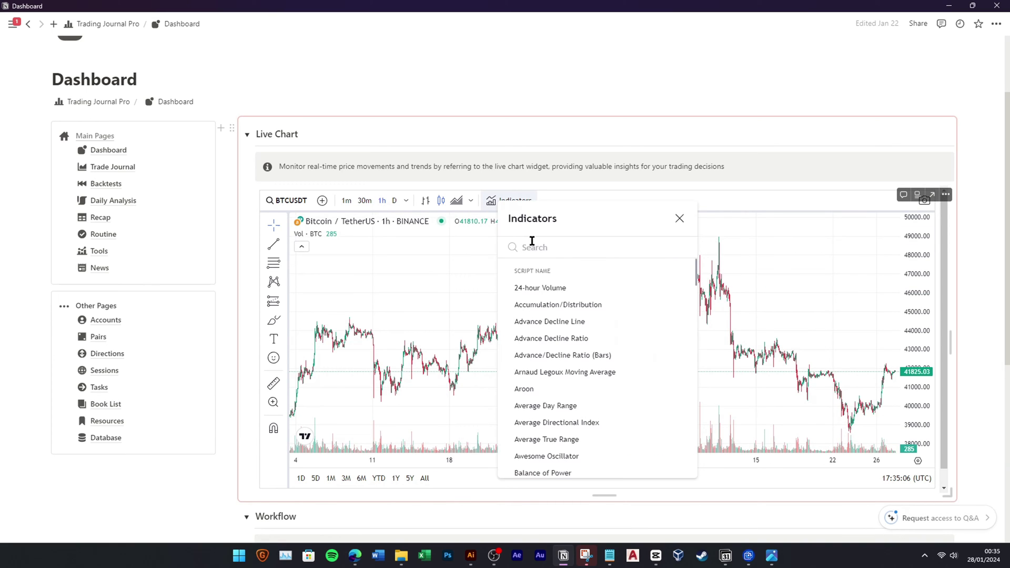
pyautogui.write('b')
pyautogui.click(525, 302)
pyautogui.click(780, 309)
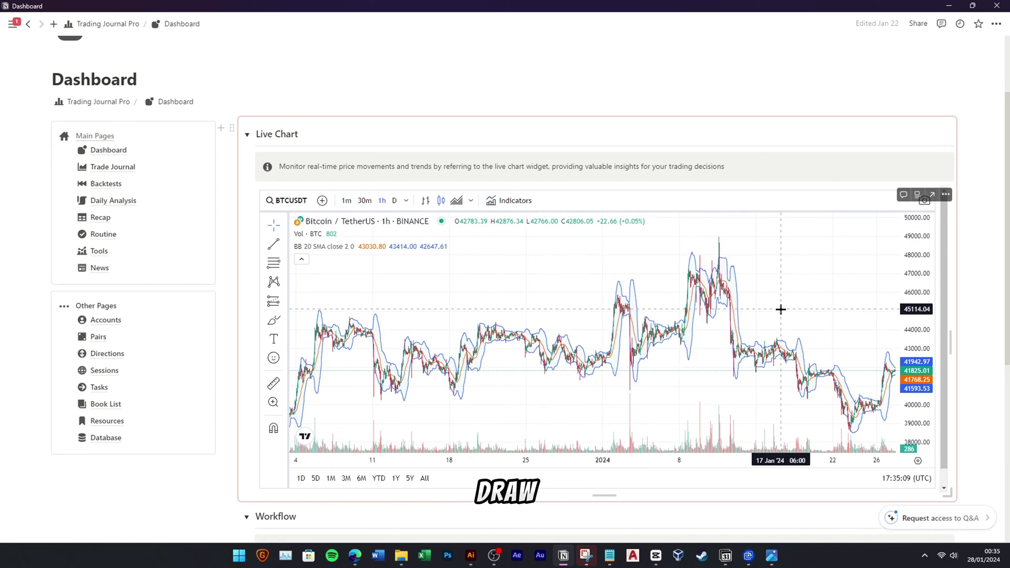
# Add a new row to the Trade Journal
pyautogui.scroll(6, 780, 309)
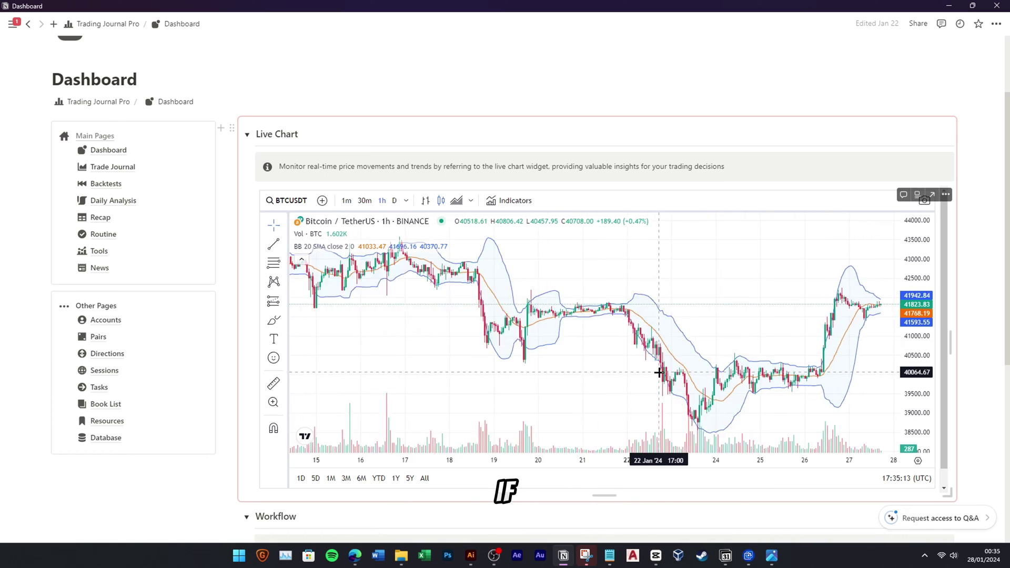
pyautogui.scroll(-5, 658, 373)
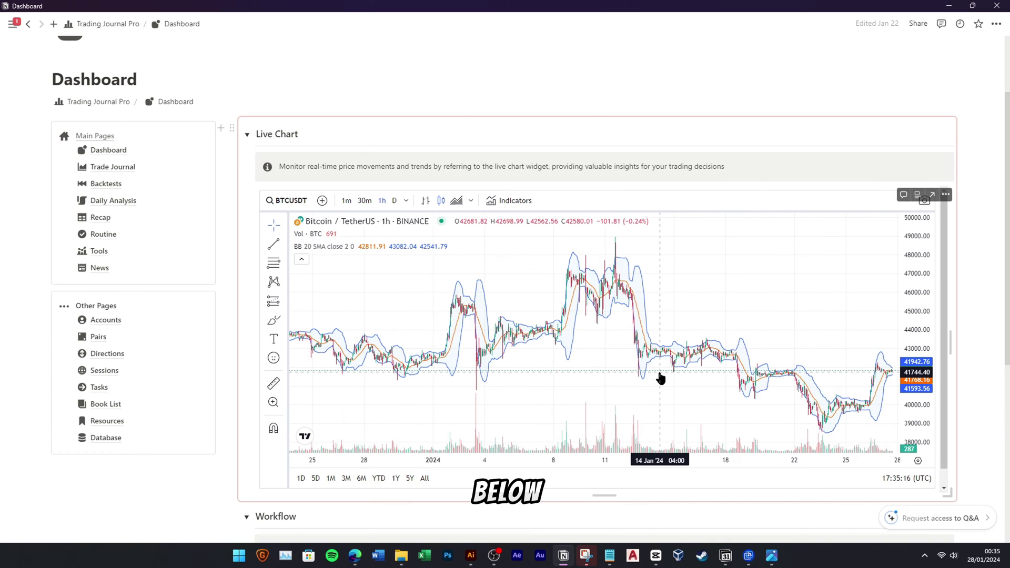
pyautogui.scroll(-5, 961, 415)
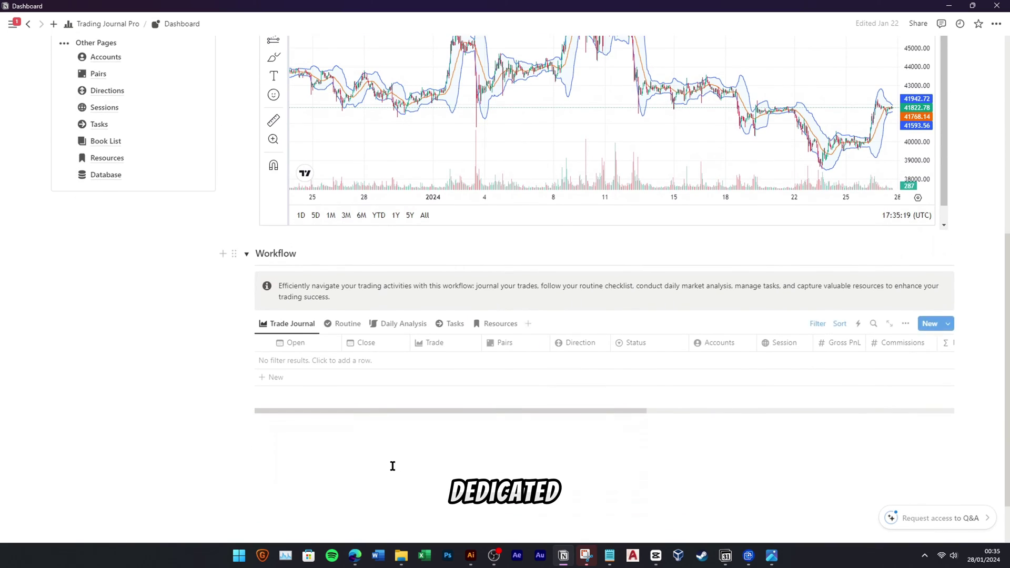
pyautogui.click(307, 374)
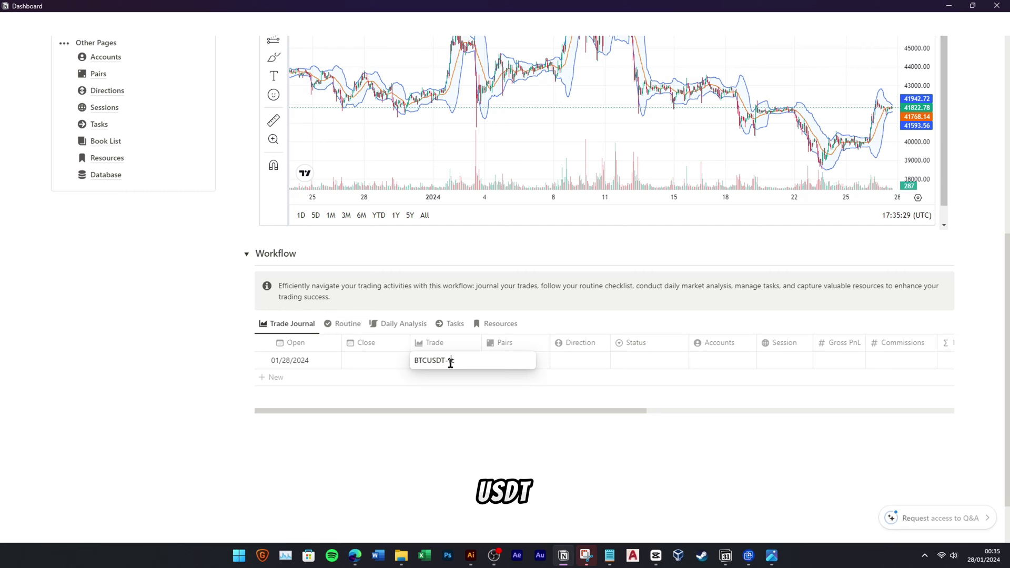
# Name the trade BTCUSDT-1, opened 01/25/2024 7:00 and closed 01/28/2024 9:00
pyautogui.write('BTCUSDT-1')
pyautogui.press('Return')
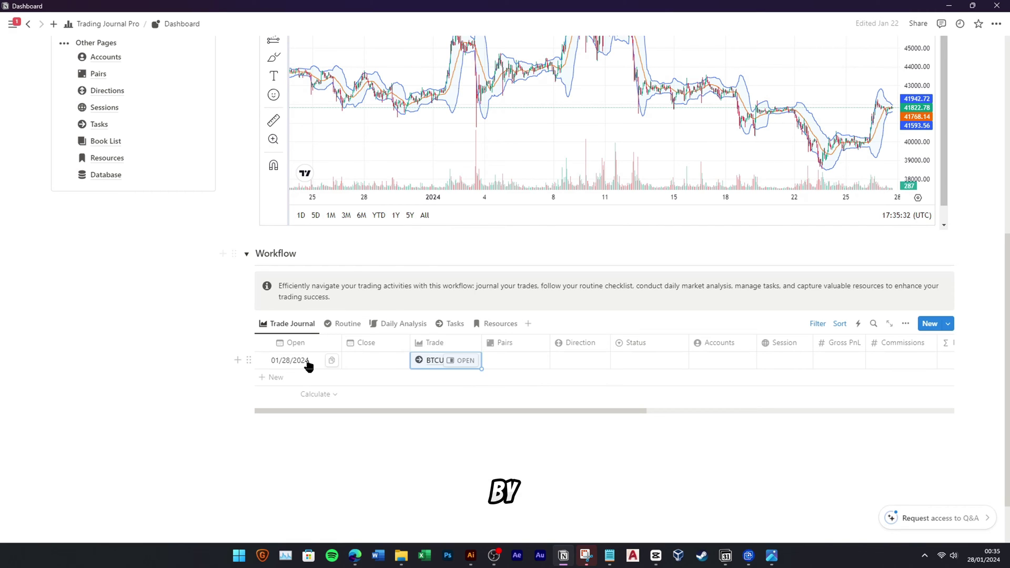
pyautogui.click(309, 362)
pyautogui.click(359, 199)
pyautogui.click(397, 294)
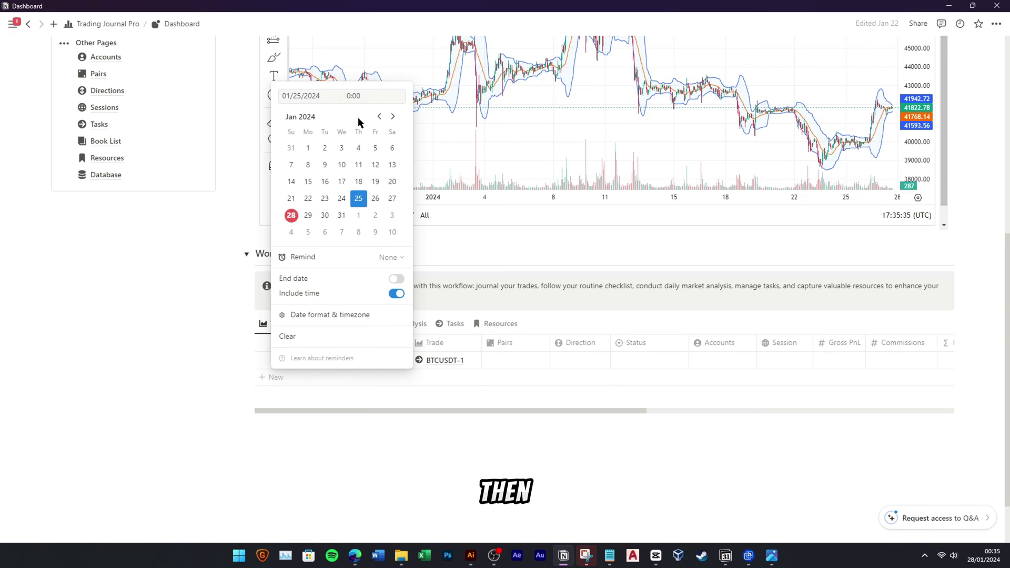
pyautogui.click(384, 430)
pyautogui.click(363, 363)
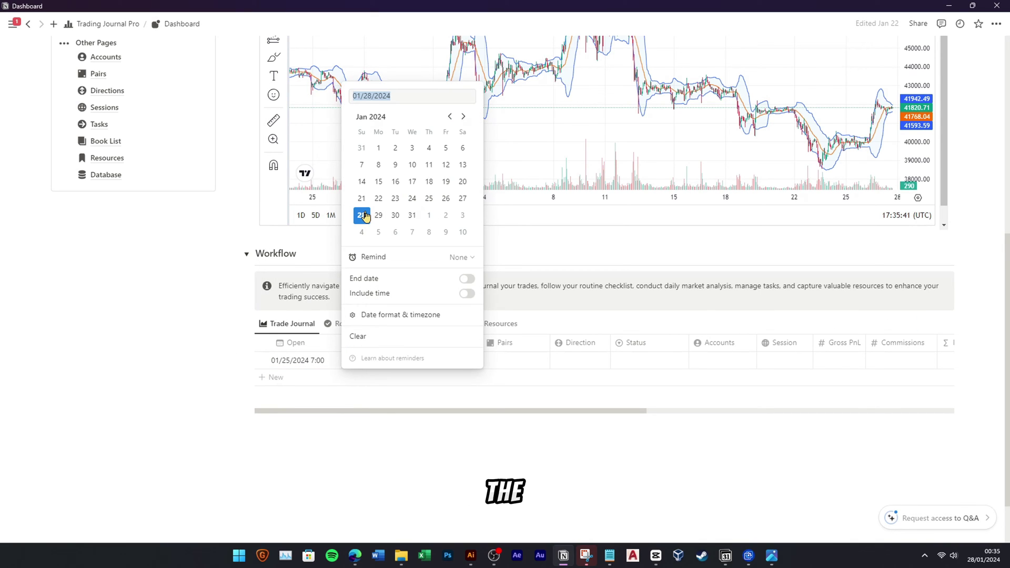
pyautogui.click(467, 293)
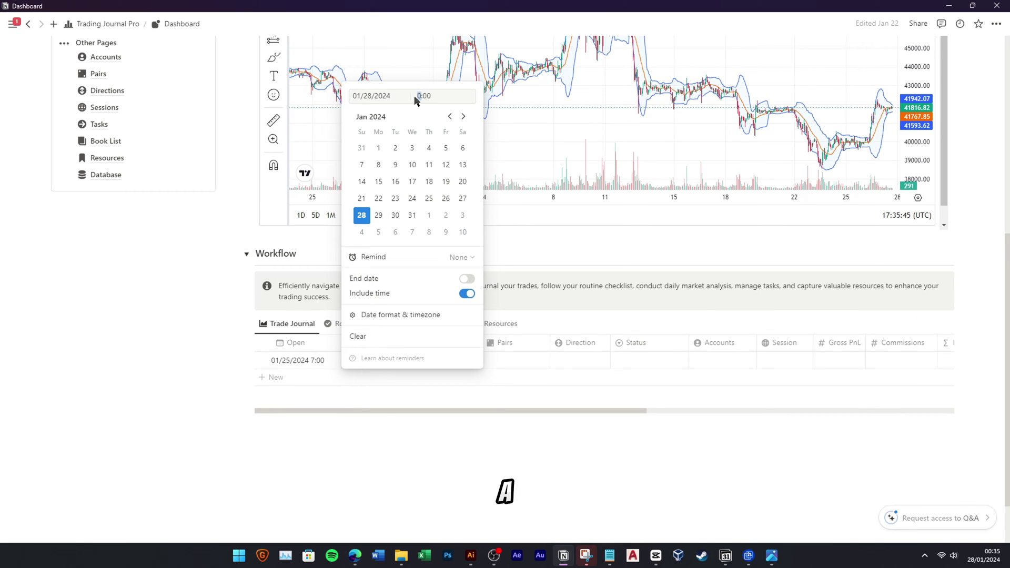
pyautogui.write('9:00')
pyautogui.click(577, 412)
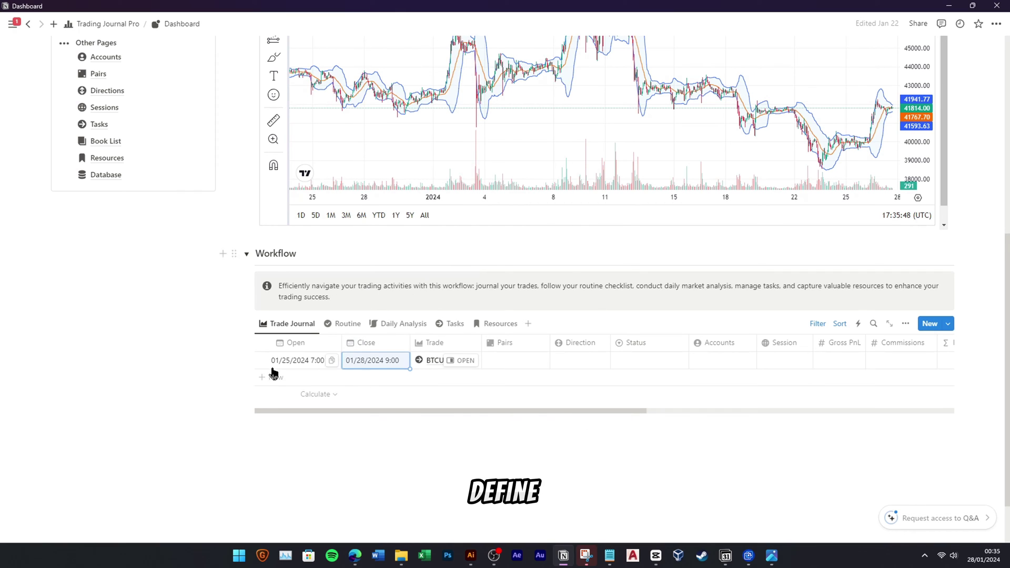
# Set the trade to BTCUSDT, Long, Closed by T/P, Personal account, Other session
pyautogui.click(512, 360)
pyautogui.click(542, 399)
pyautogui.click(702, 404)
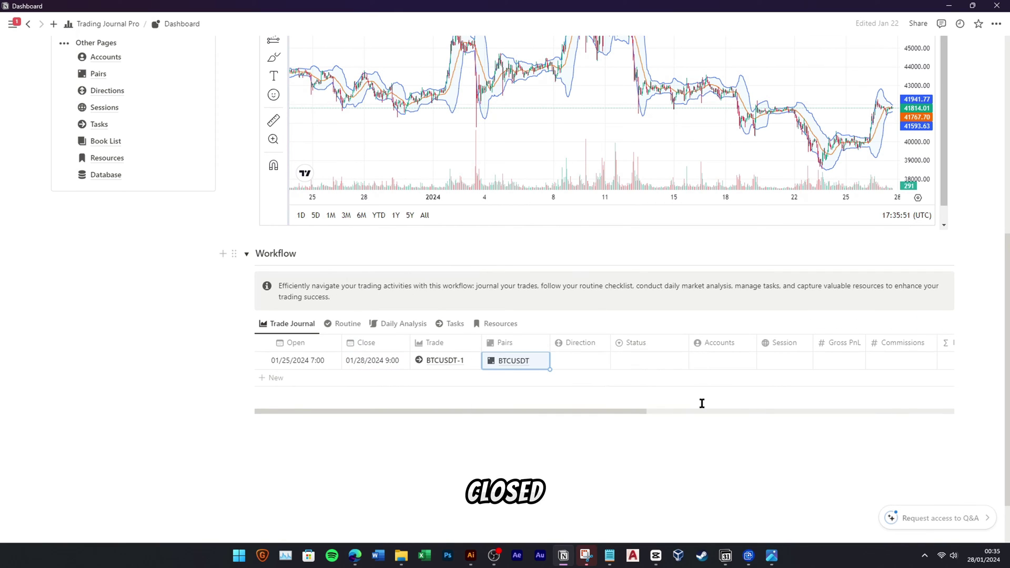
pyautogui.click(576, 361)
pyautogui.click(584, 412)
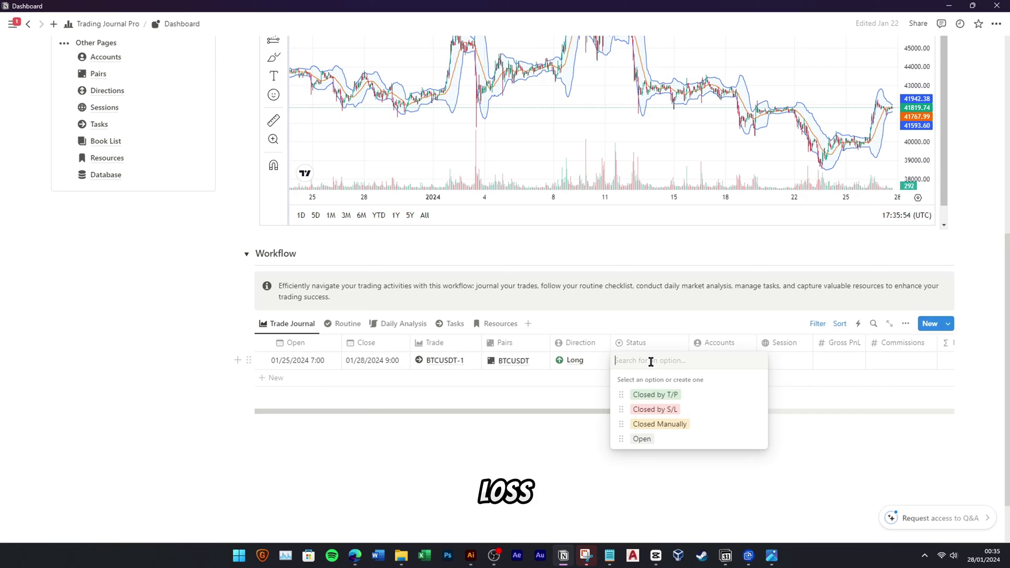
pyautogui.click(655, 395)
pyautogui.click(715, 361)
pyautogui.click(718, 410)
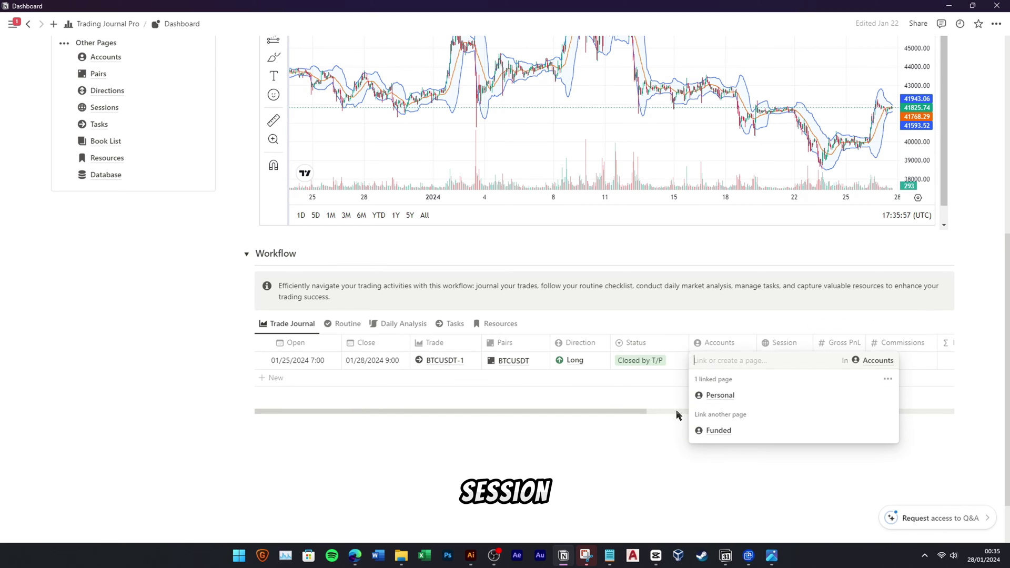
pyautogui.click(634, 413)
pyautogui.moveTo(637, 413); pyautogui.dragTo(723, 414)
pyautogui.click(637, 361)
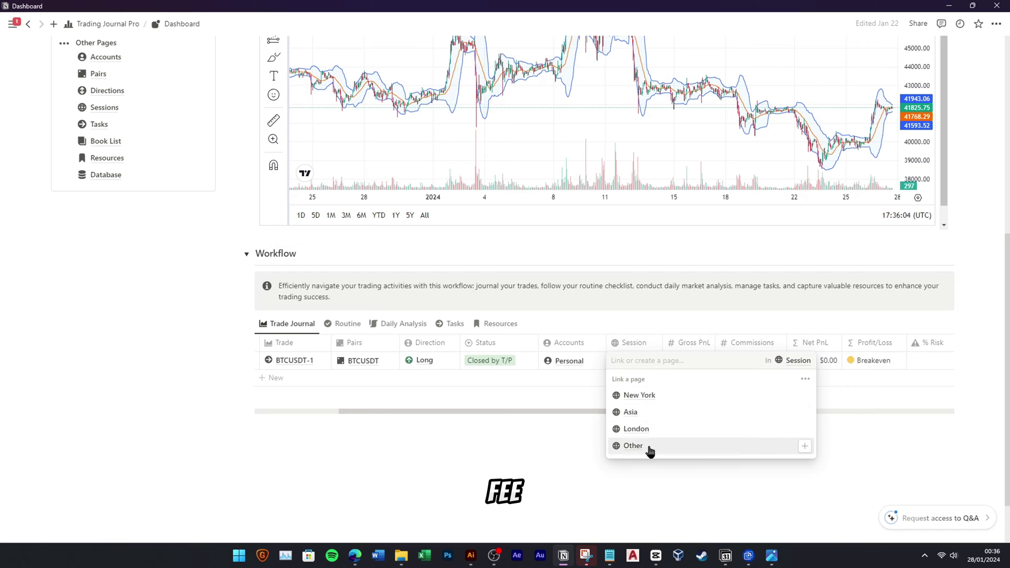
pyautogui.click(648, 447)
pyautogui.moveTo(590, 414); pyautogui.dragTo(661, 413)
# Enter Gross PnL 2,000, Commissions 25 and % Risk 2 for the trade
pyautogui.click(562, 358)
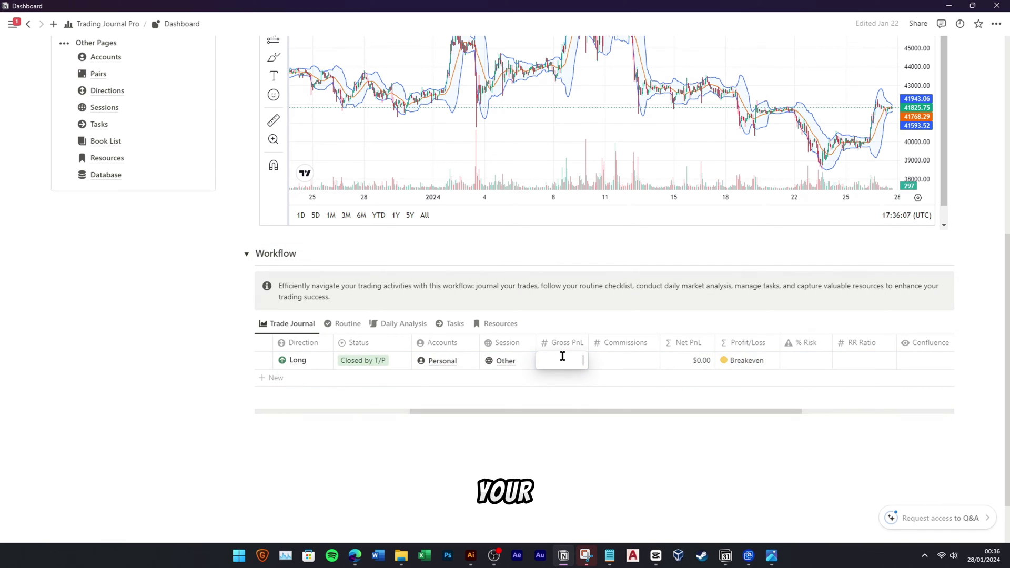
pyautogui.write('2,000')
pyautogui.click(613, 356)
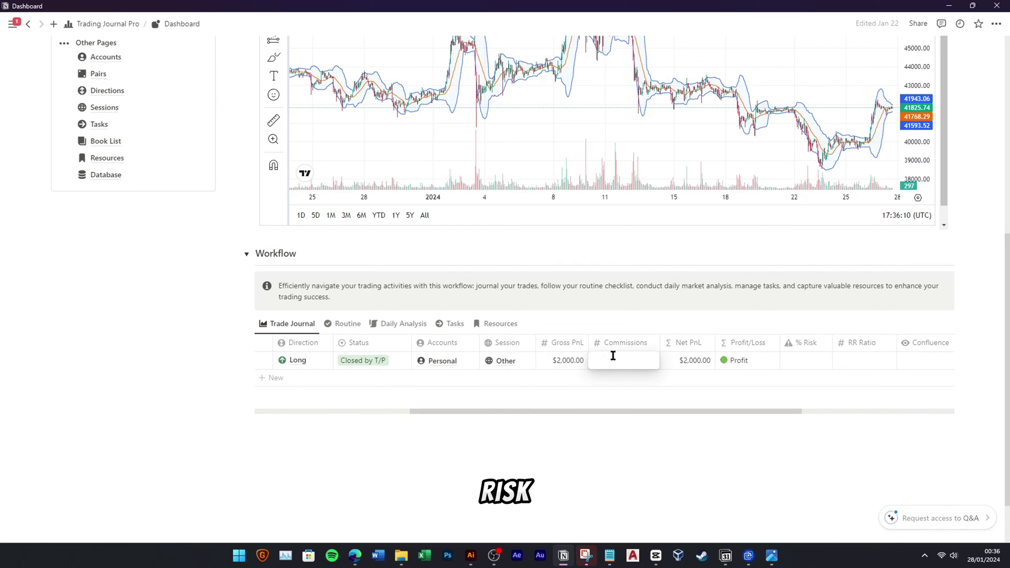
pyautogui.write('25')
pyautogui.click(640, 385)
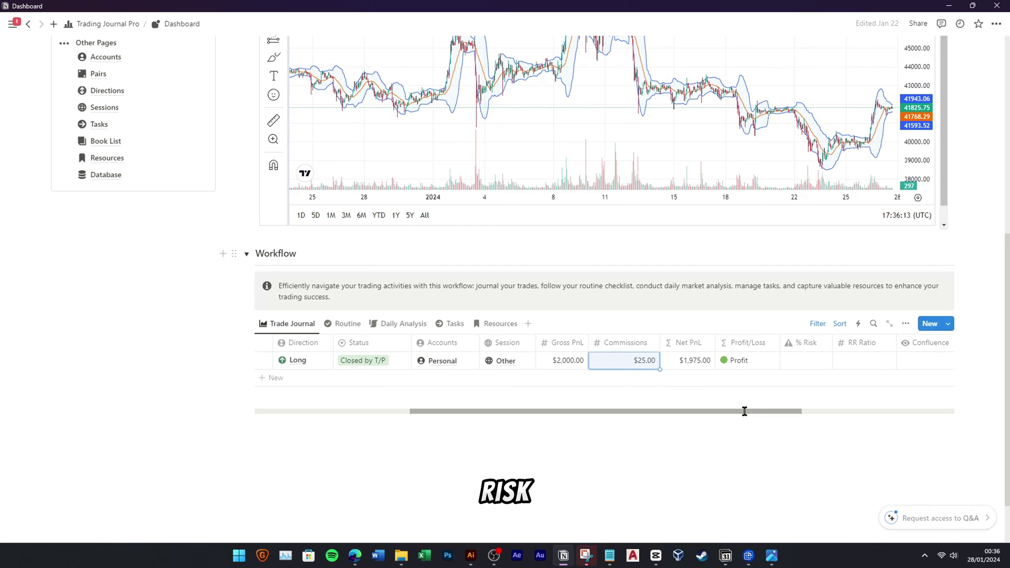
pyautogui.moveTo(744, 411); pyautogui.dragTo(809, 409)
pyautogui.click(681, 359)
pyautogui.write('2')
pyautogui.click(747, 363)
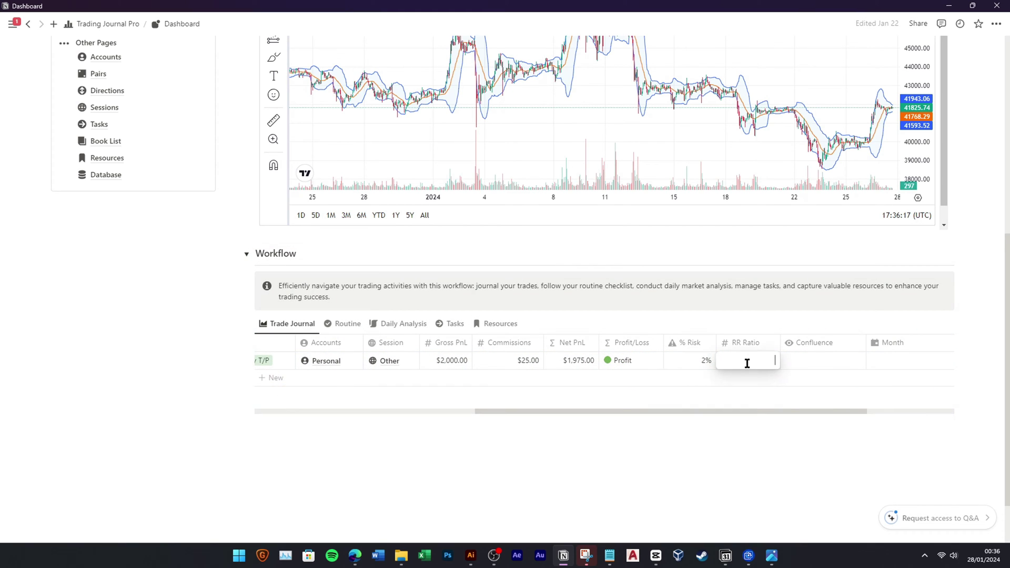
# Set the RR Ratio to 2 and tag the trade's confluence as BB, MACD and RSI
pyautogui.write('2')
pyautogui.click(795, 411)
pyautogui.hscroll(2, 779, 379)
pyautogui.click(779, 366)
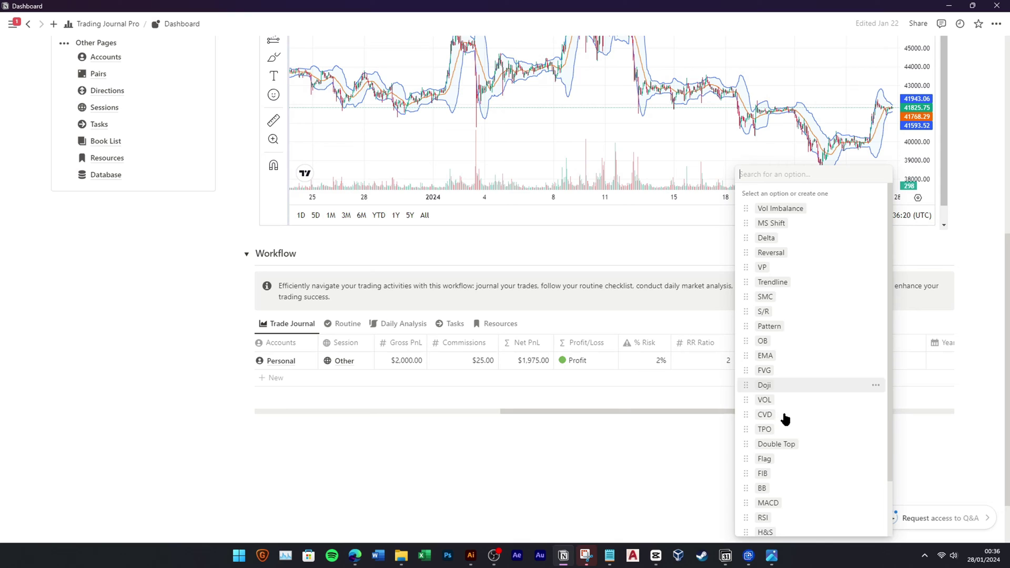
pyautogui.scroll(-1, 797, 445)
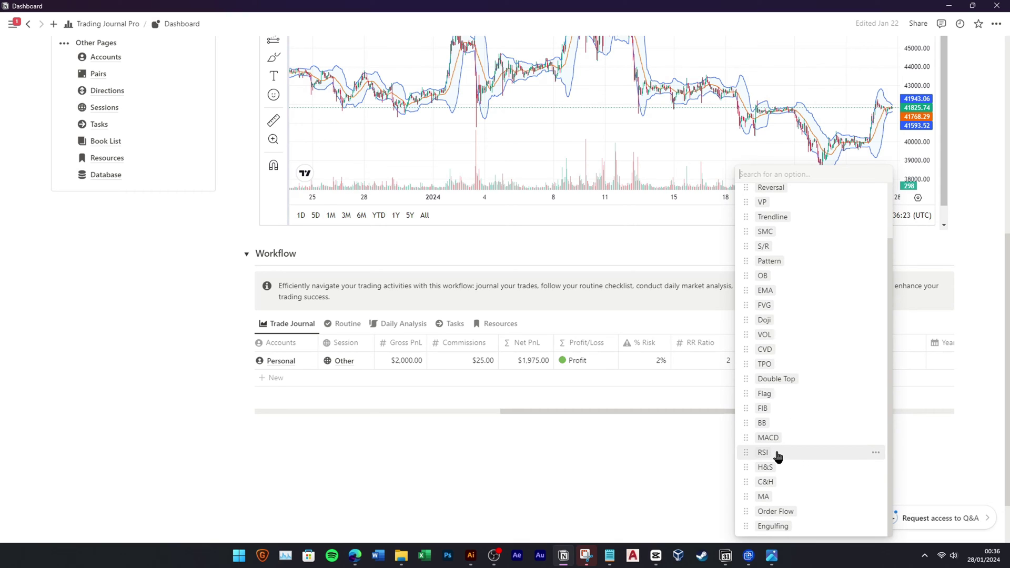
pyautogui.click(786, 424)
pyautogui.click(725, 425)
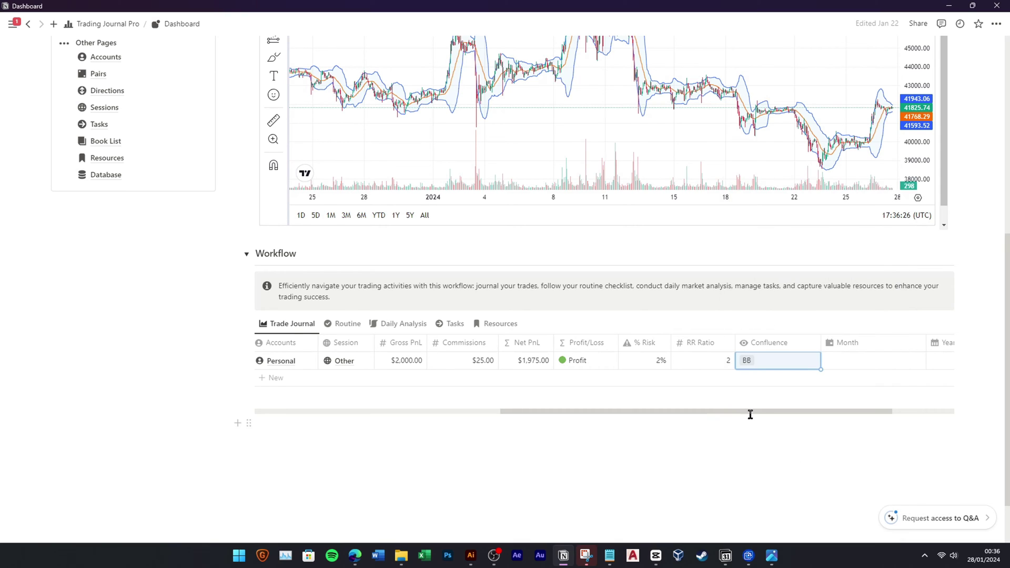
pyautogui.hscroll(2, 752, 387)
pyautogui.click(723, 361)
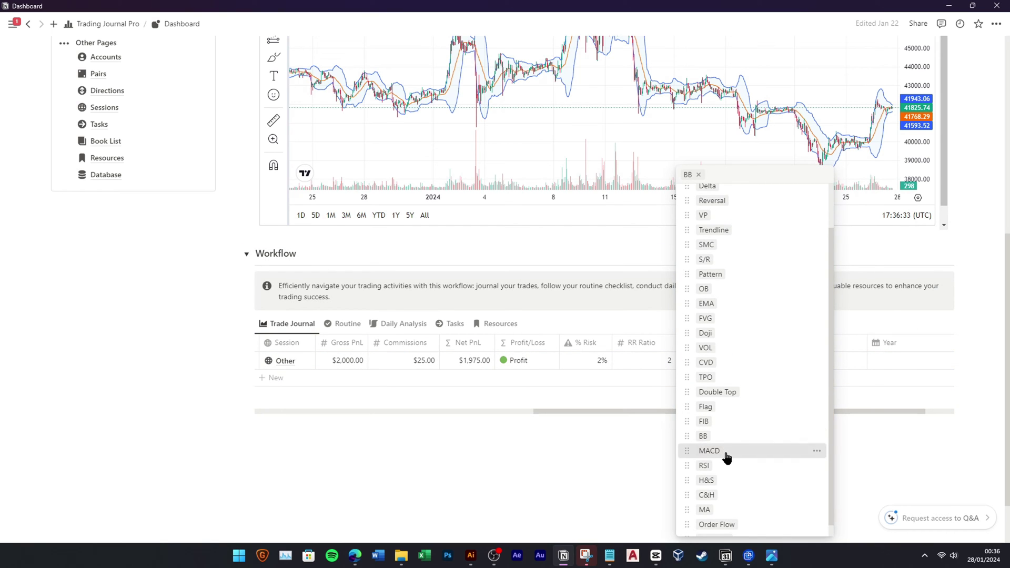
pyautogui.click(726, 451)
pyautogui.click(710, 466)
pyautogui.press('Escape')
# Create a new Jan '24 page and link it as the trade's Month
pyautogui.hscroll(2, 742, 410)
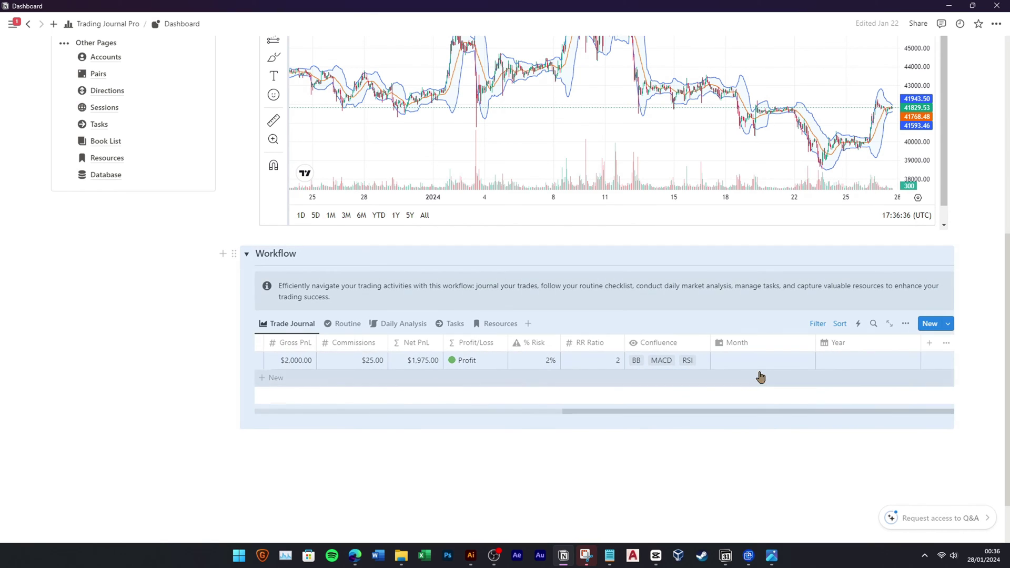
pyautogui.click(753, 361)
pyautogui.write('Jan')
pyautogui.press('BackSpace')
pyautogui.press('BackSpace')
pyautogui.press('BackSpace')
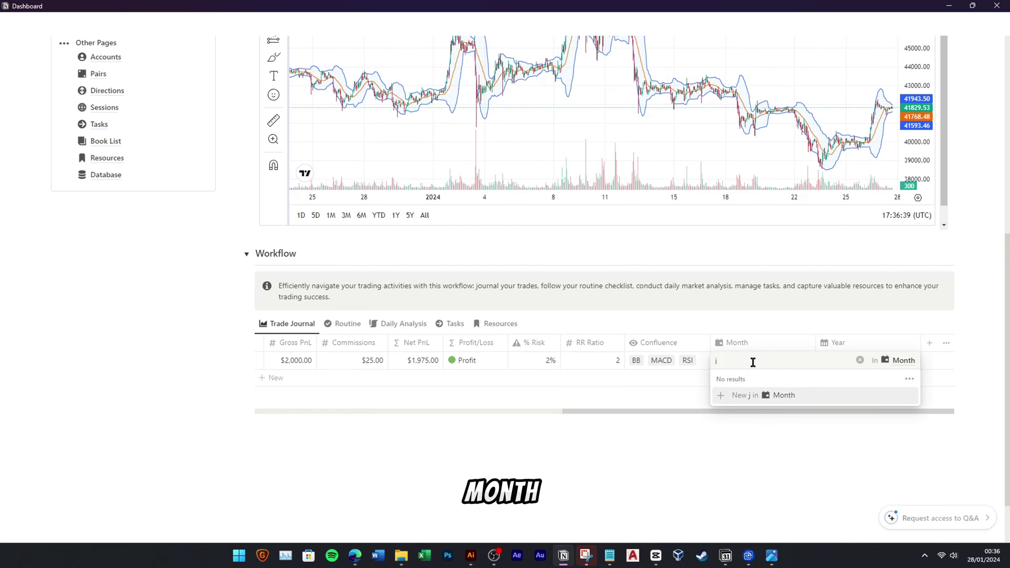
pyautogui.write("Jan '24")
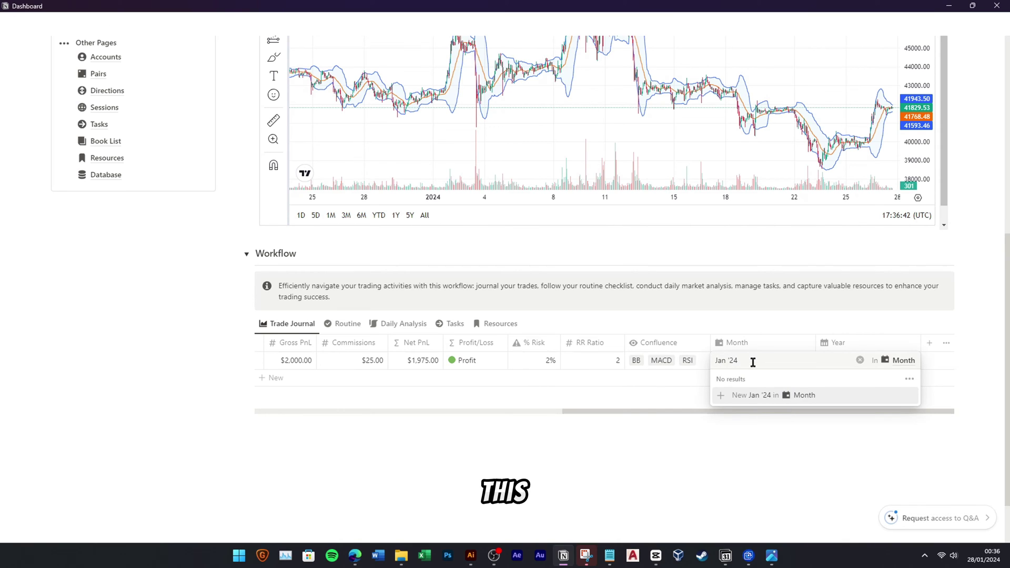
pyautogui.press('Return')
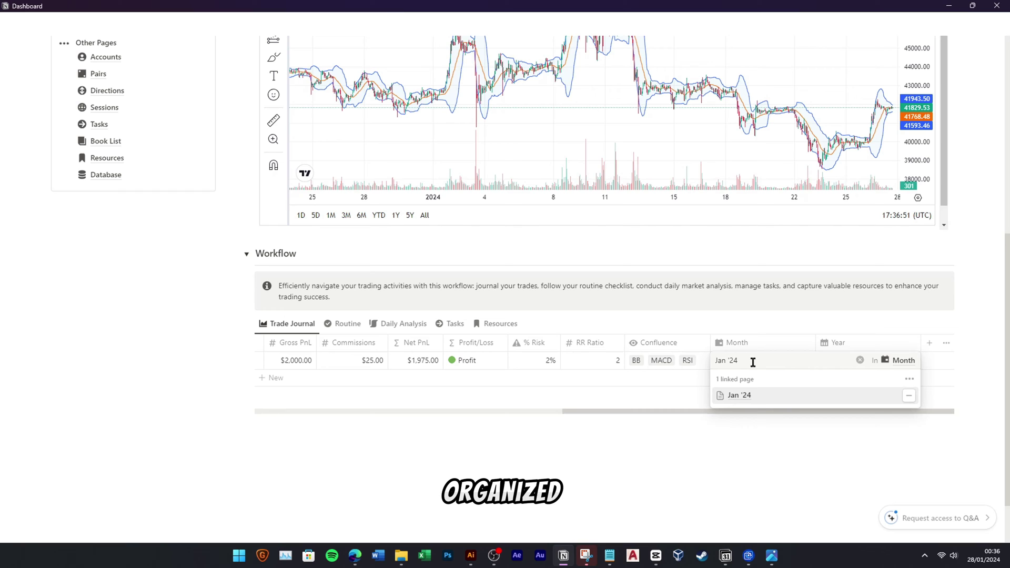
# Give the Jan '24 page a calendar icon
pyautogui.click(727, 398)
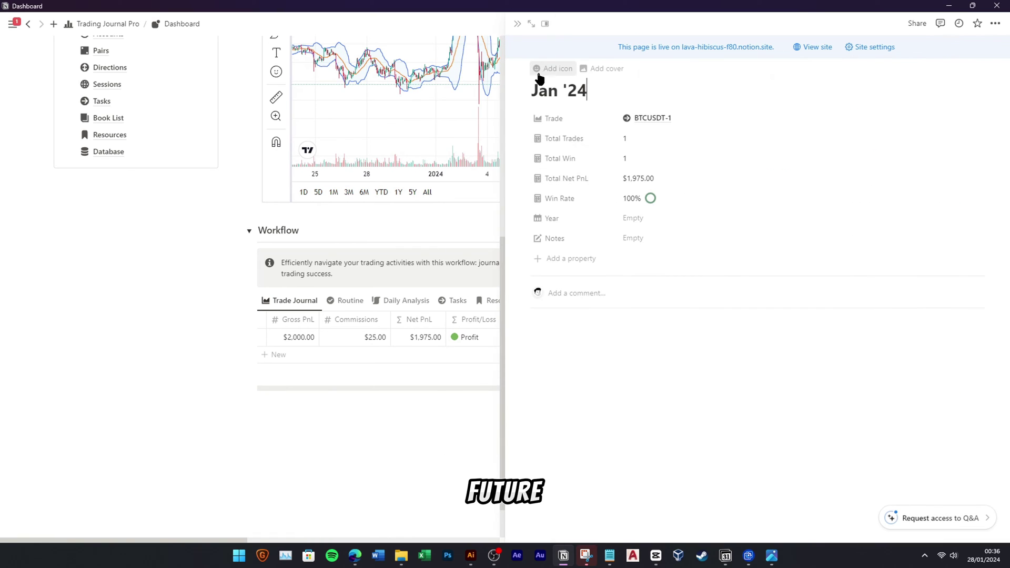
pyautogui.click(539, 68)
pyautogui.click(480, 111)
pyautogui.write('a')
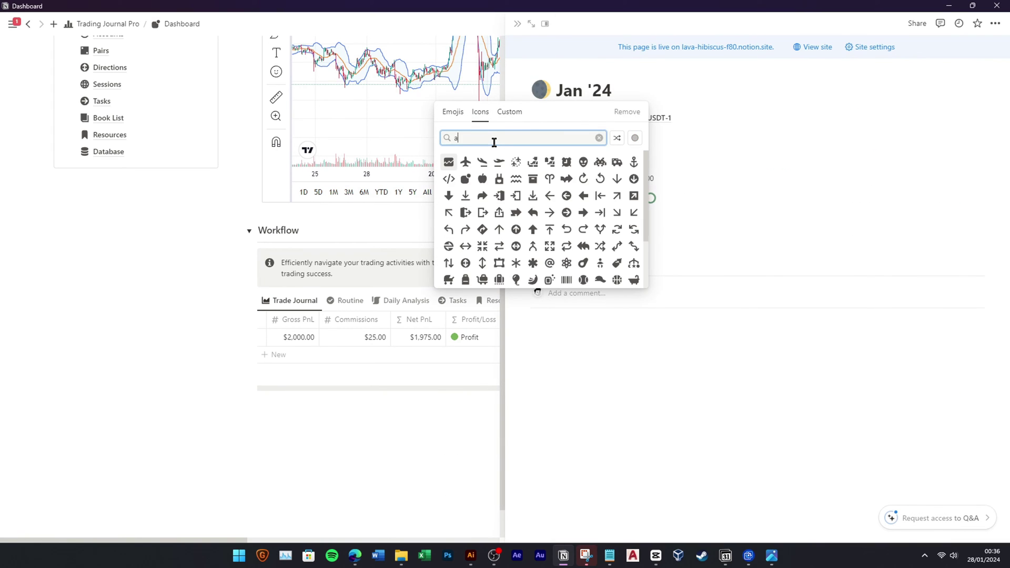
pyautogui.press('BackSpace')
pyautogui.write('cal')
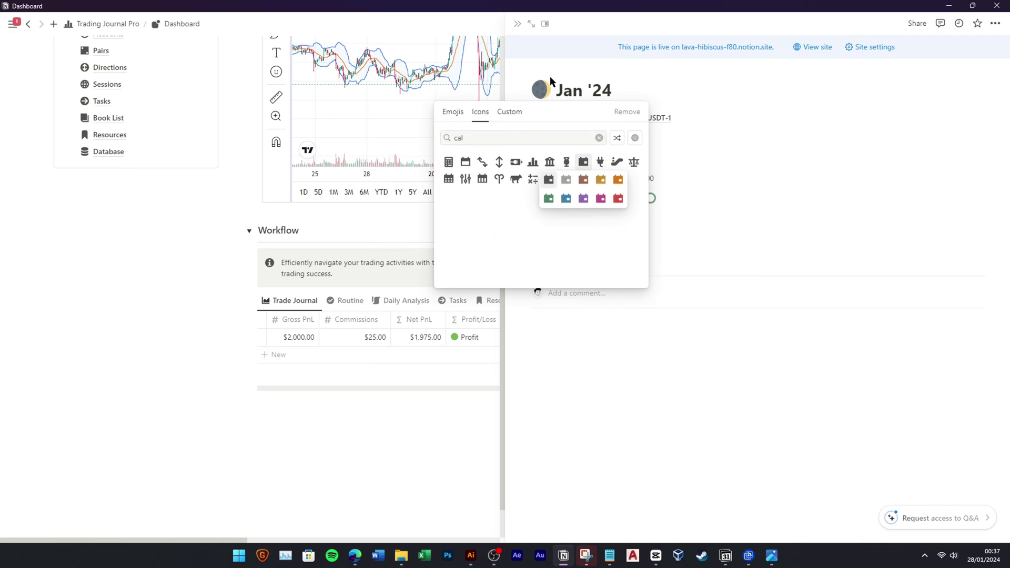
pyautogui.click(549, 179)
pyautogui.click(517, 24)
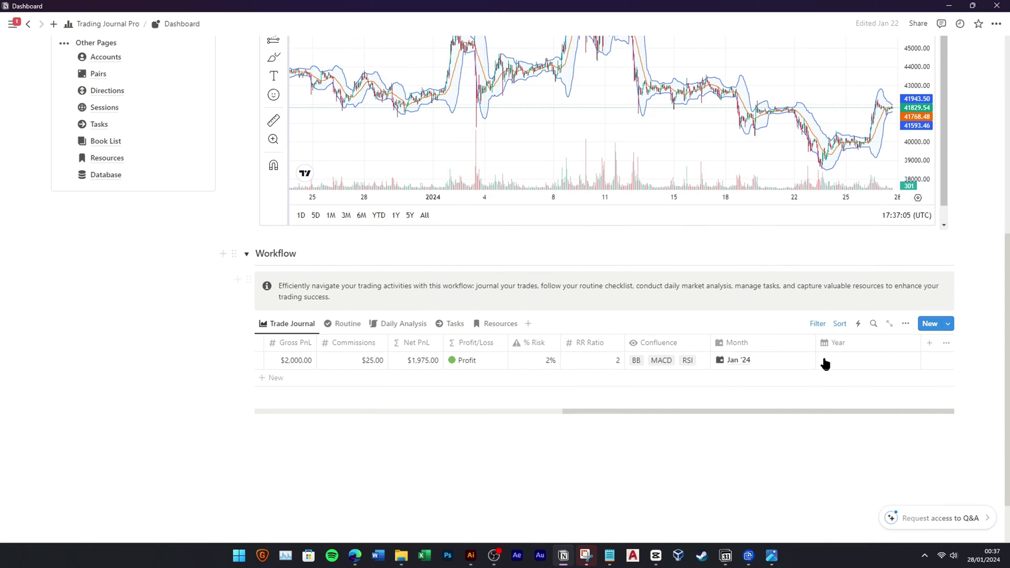
# Create and link a new 2024 Year page and give it a calendar icon
pyautogui.click(842, 359)
pyautogui.write('2024')
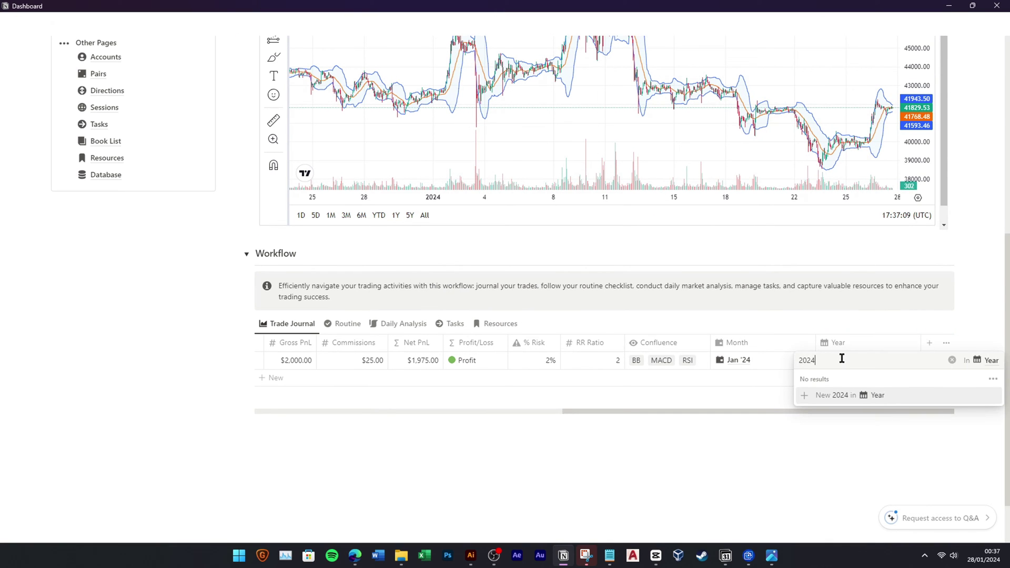
pyautogui.press('Return')
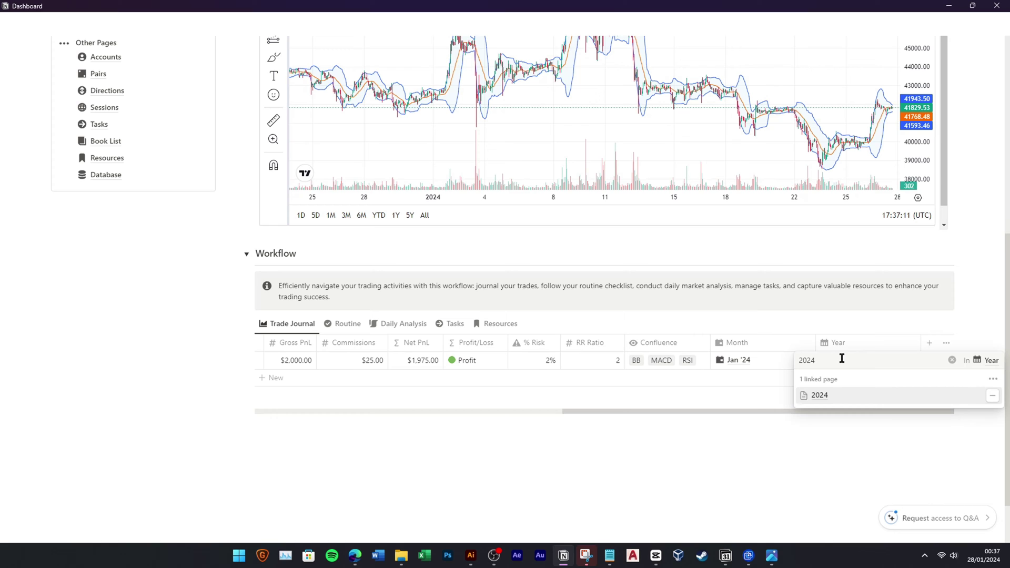
pyautogui.click(806, 400)
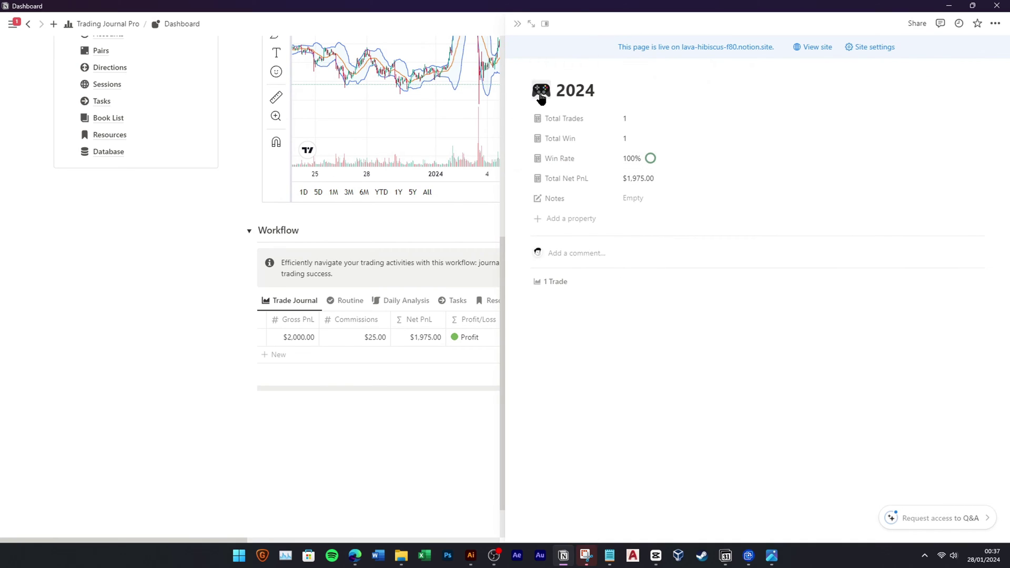
pyautogui.click(541, 99)
pyautogui.click(480, 112)
pyautogui.write('cale')
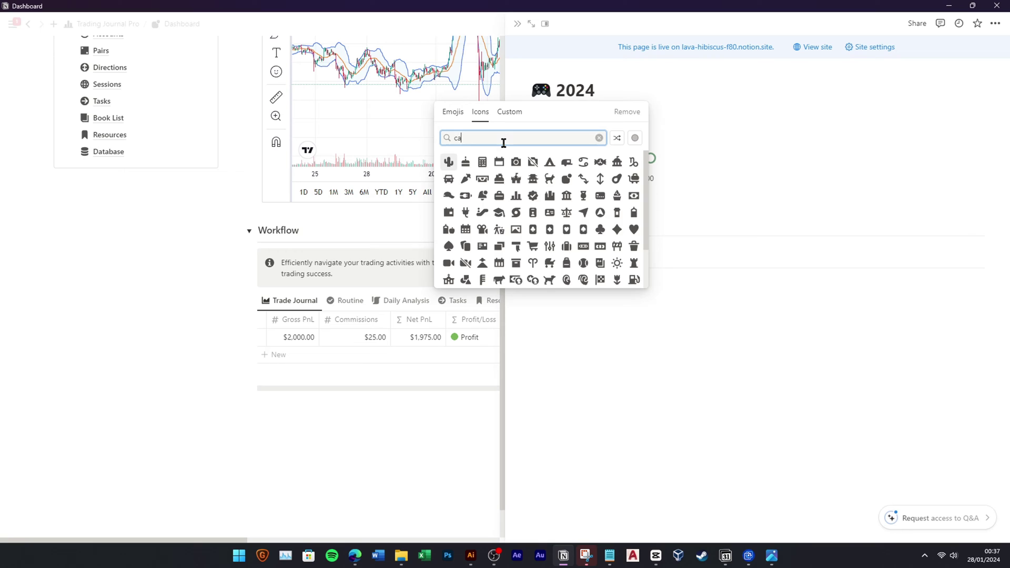
pyautogui.moveTo(518, 168)
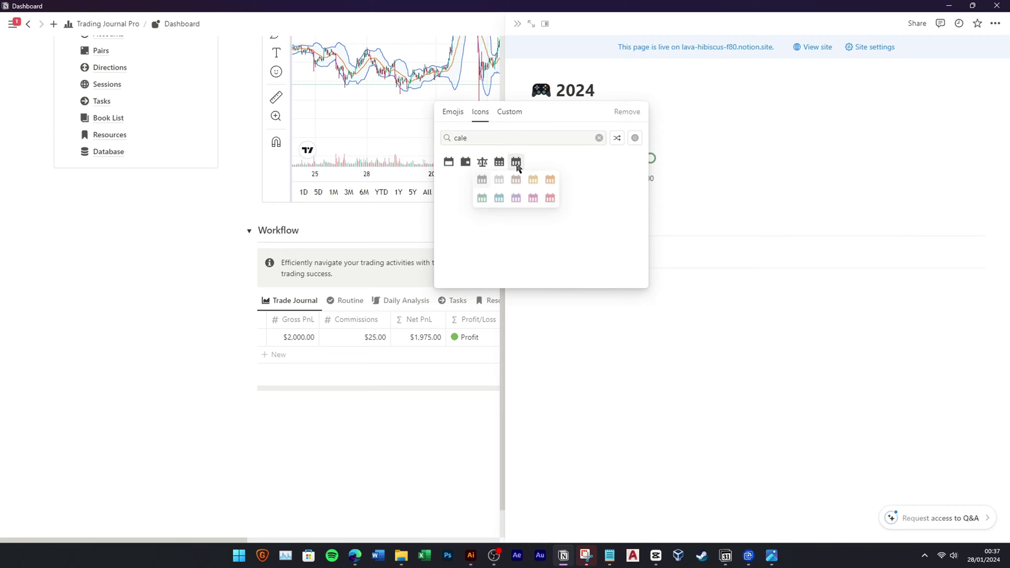
pyautogui.click(482, 188)
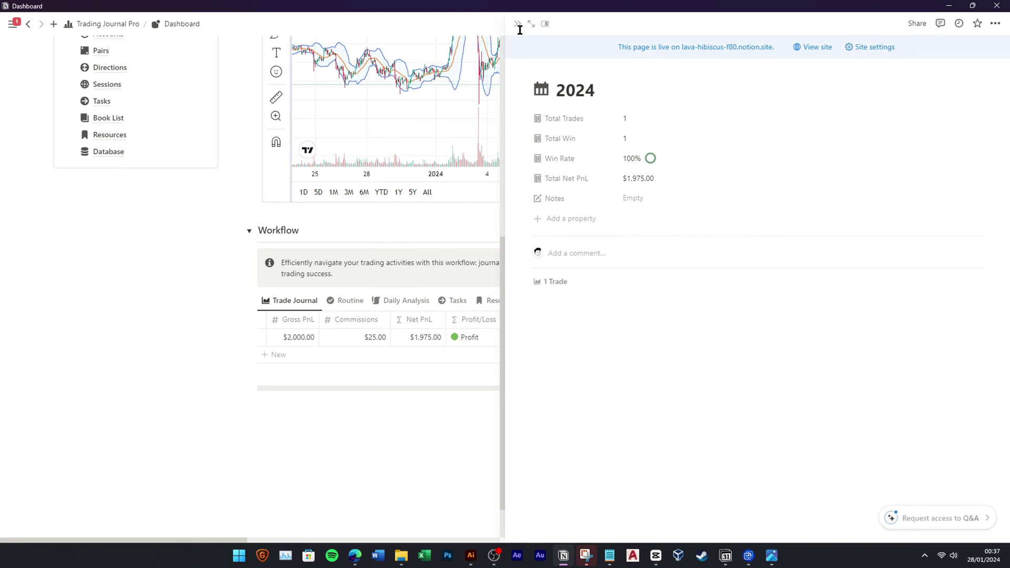
# Open the BTCUSDT-1 trade page in side peek and scroll to its still-empty Photos section
pyautogui.click(517, 24)
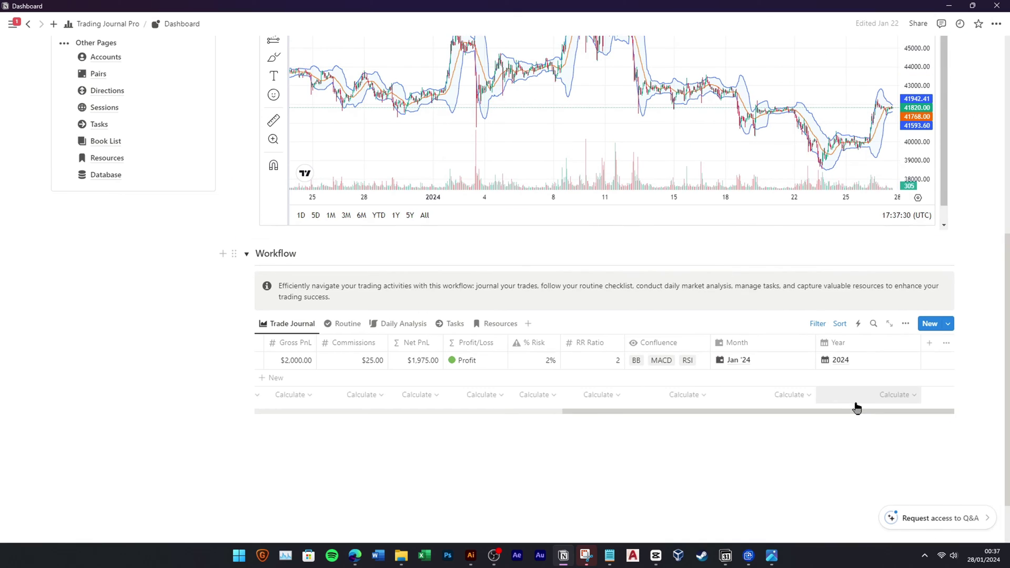
pyautogui.moveTo(839, 410); pyautogui.dragTo(420, 403)
pyautogui.click(466, 360)
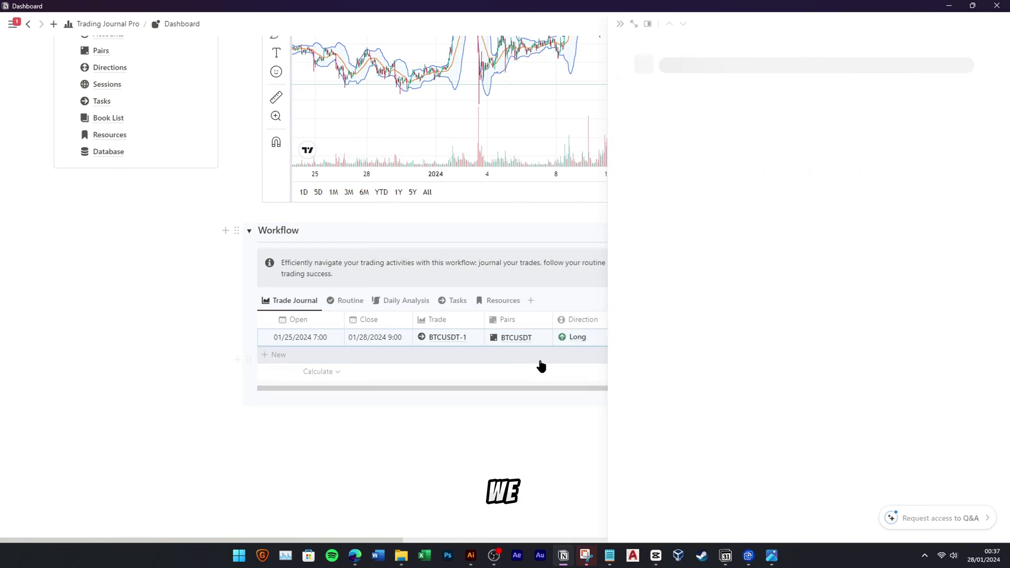
pyautogui.scroll(-3, 726, 307)
pyautogui.scroll(-3, 726, 302)
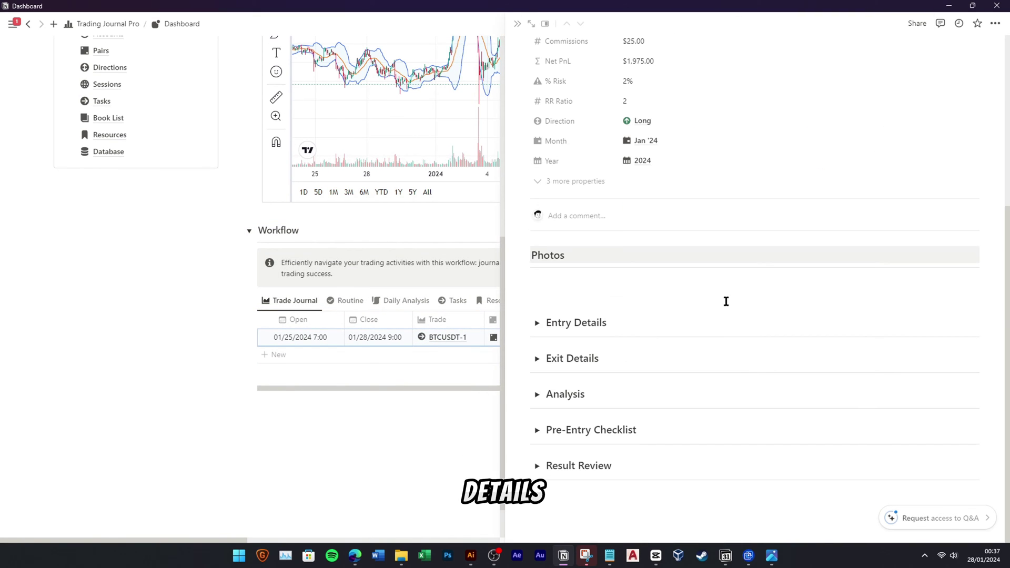
pyautogui.click(545, 287)
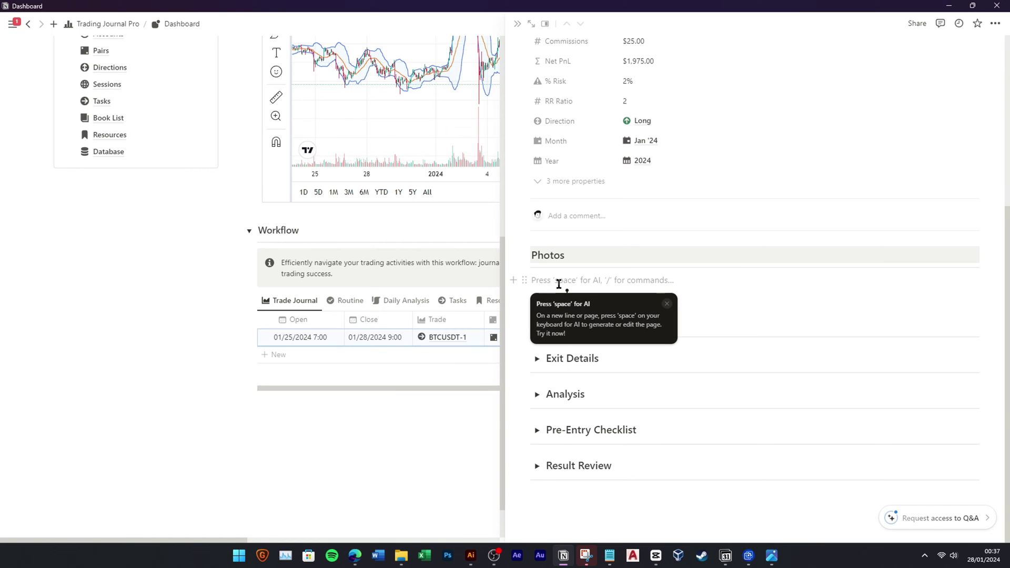
pyautogui.click(489, 388)
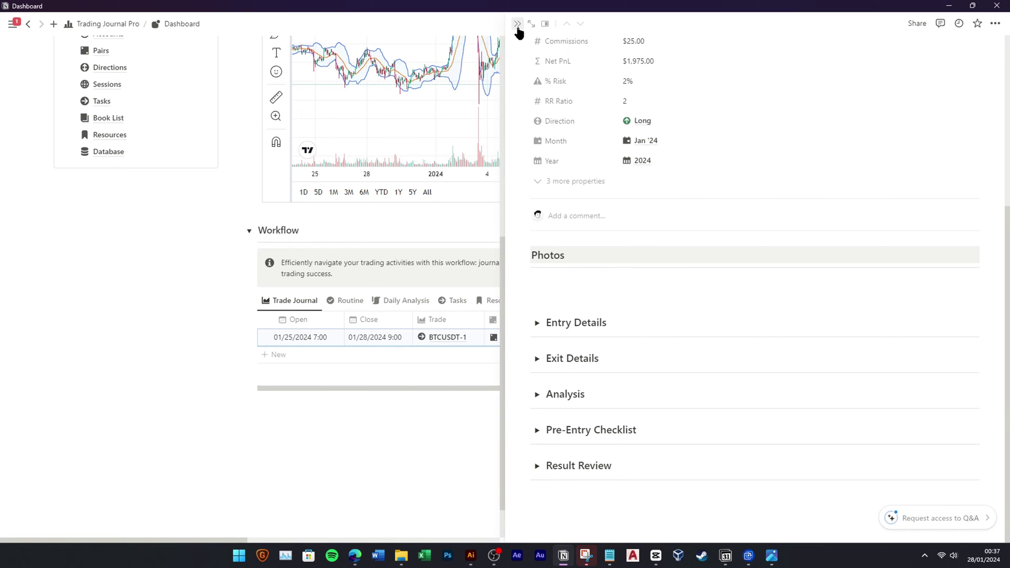
pyautogui.scroll(1, 368, 121)
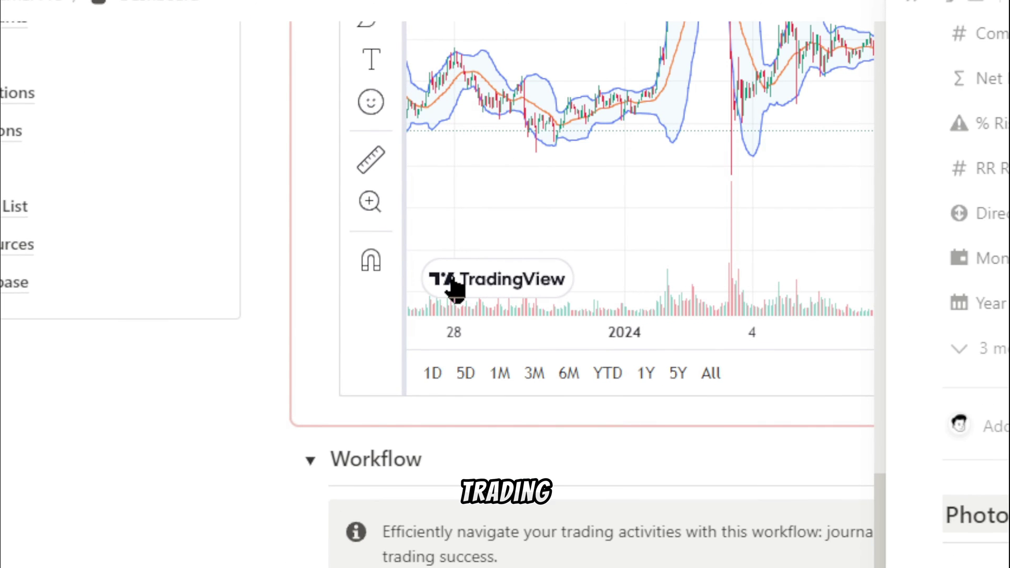
# Open the BTCUSDT chart in TradingView and add the Bollinger Bands indicator
pyautogui.click(314, 154)
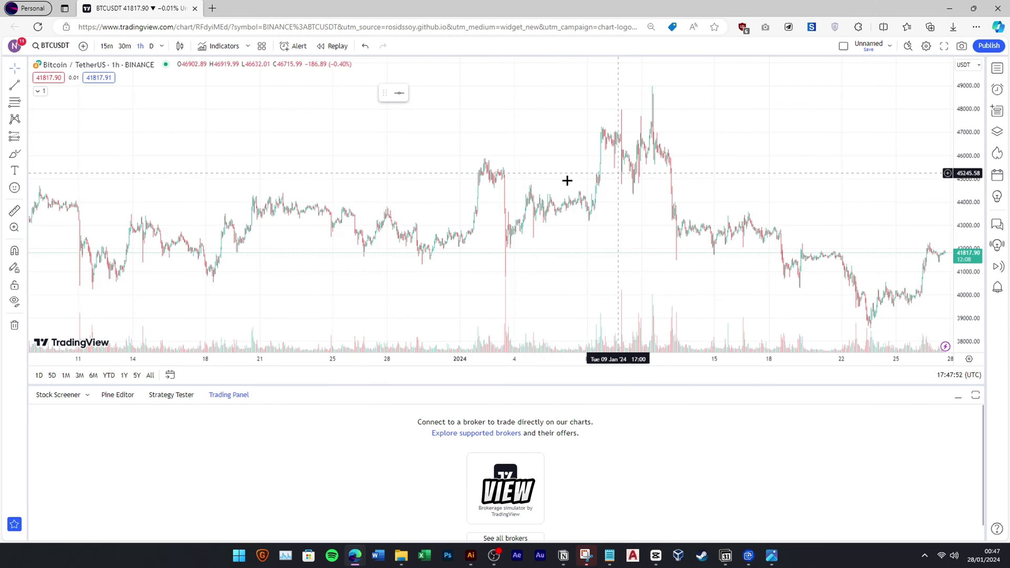
pyautogui.scroll(-3, 514, 182)
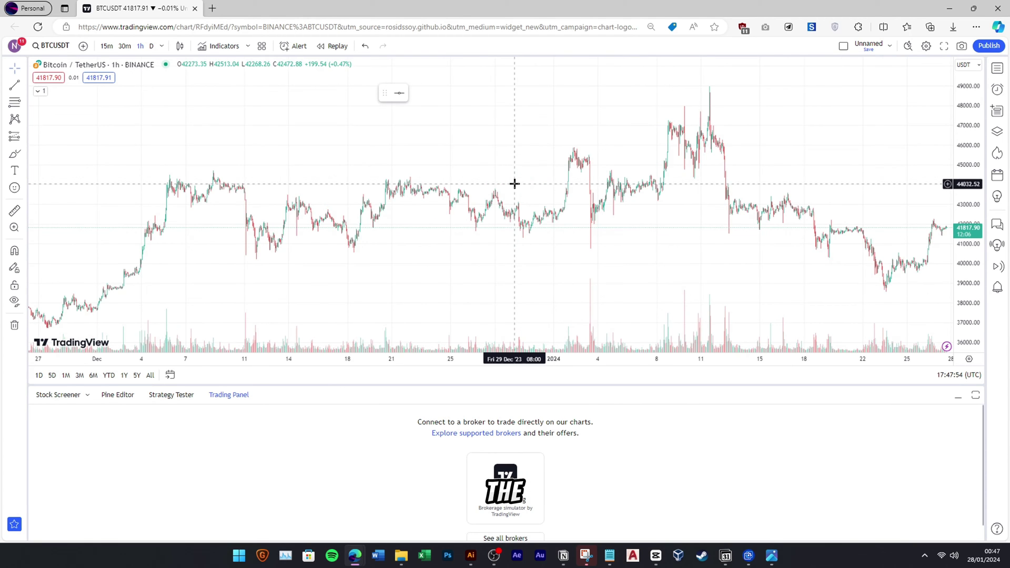
pyautogui.click(221, 46)
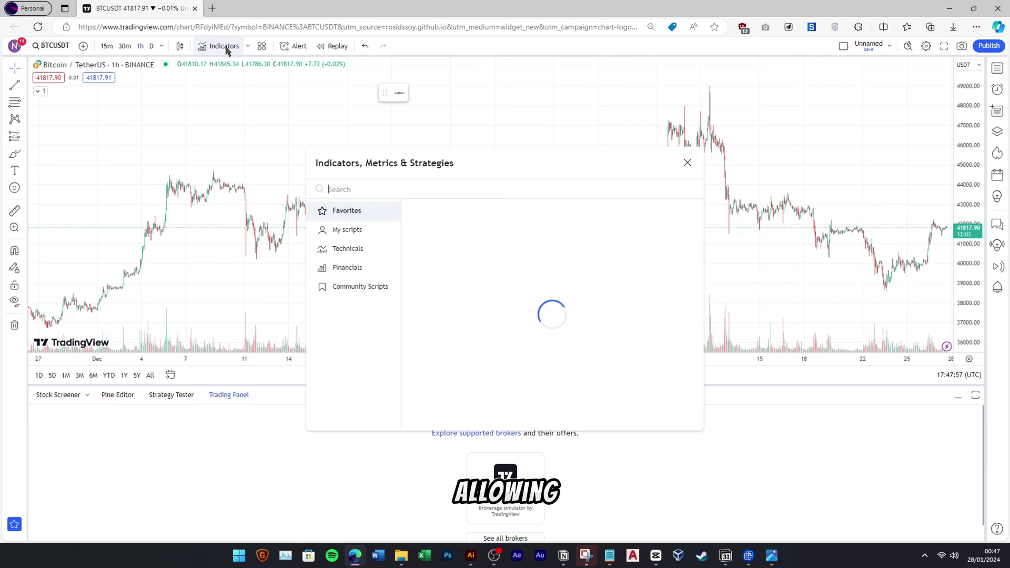
pyautogui.click(420, 241)
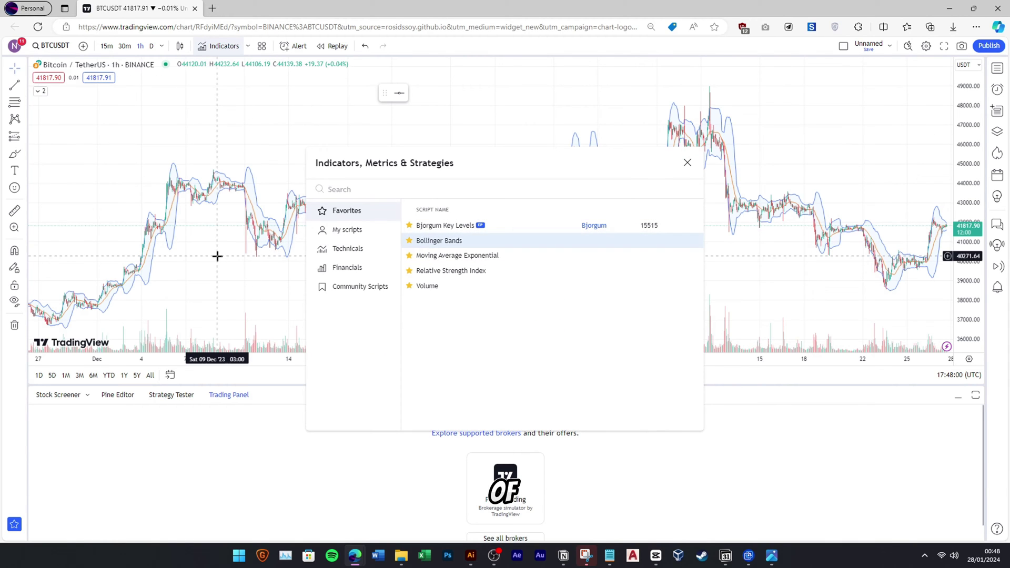
pyautogui.click(217, 256)
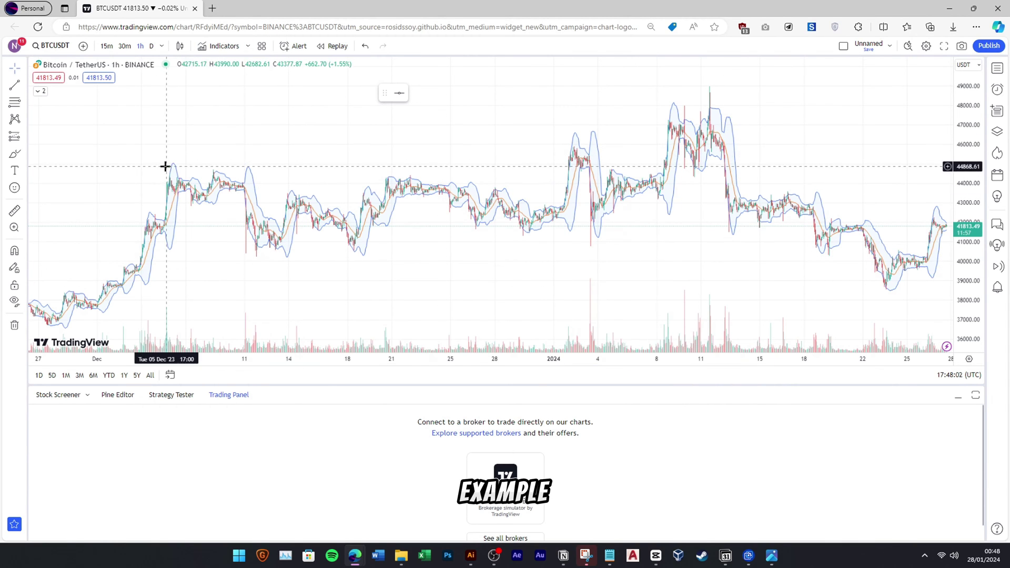
# Draw horizontal lines at 40,200 support and 44,900 resistance through late January
pyautogui.click(113, 257)
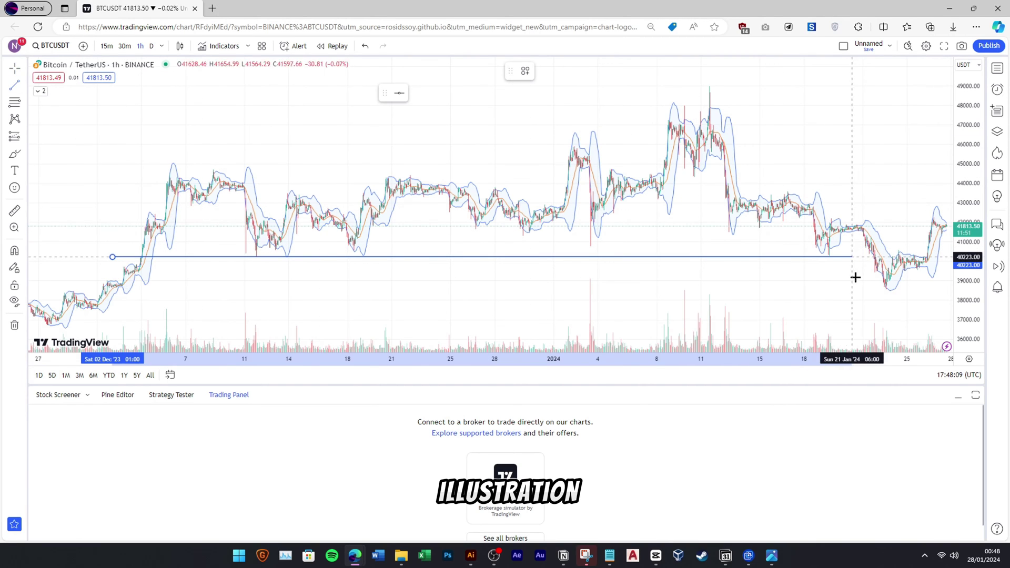
pyautogui.click(926, 277)
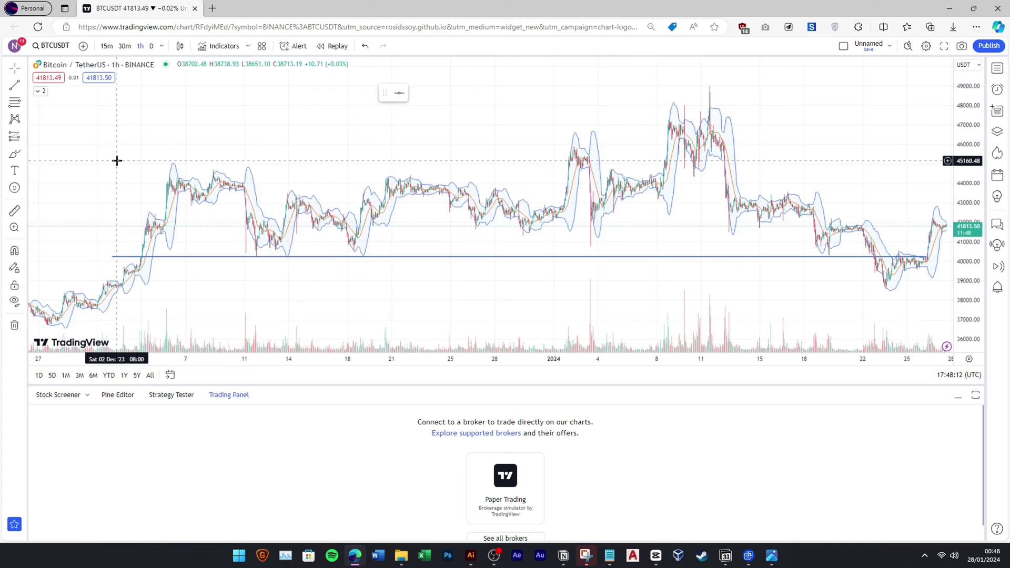
pyautogui.moveTo(117, 160); pyautogui.dragTo(198, 209)
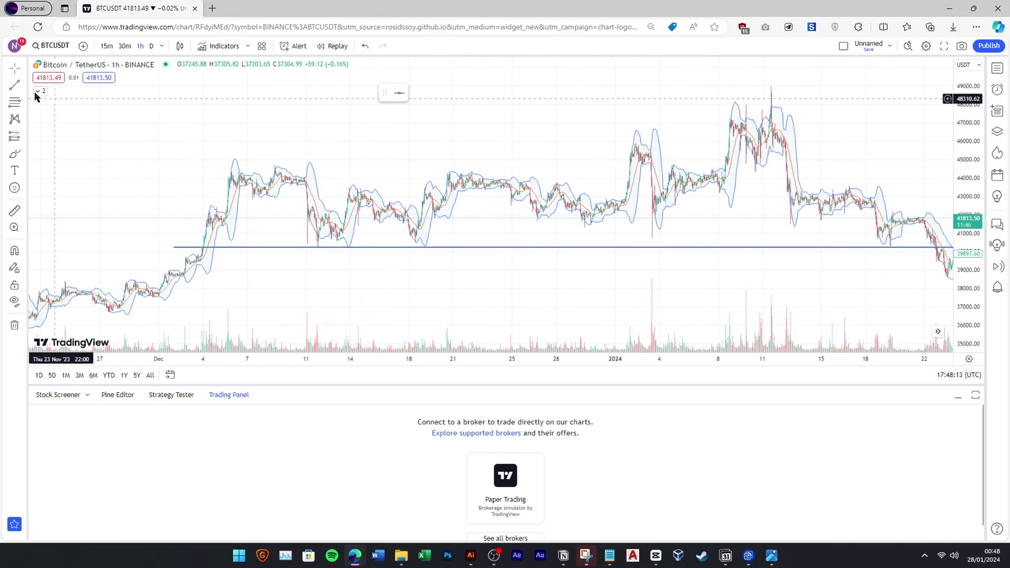
pyautogui.click(155, 161)
pyautogui.click(901, 173)
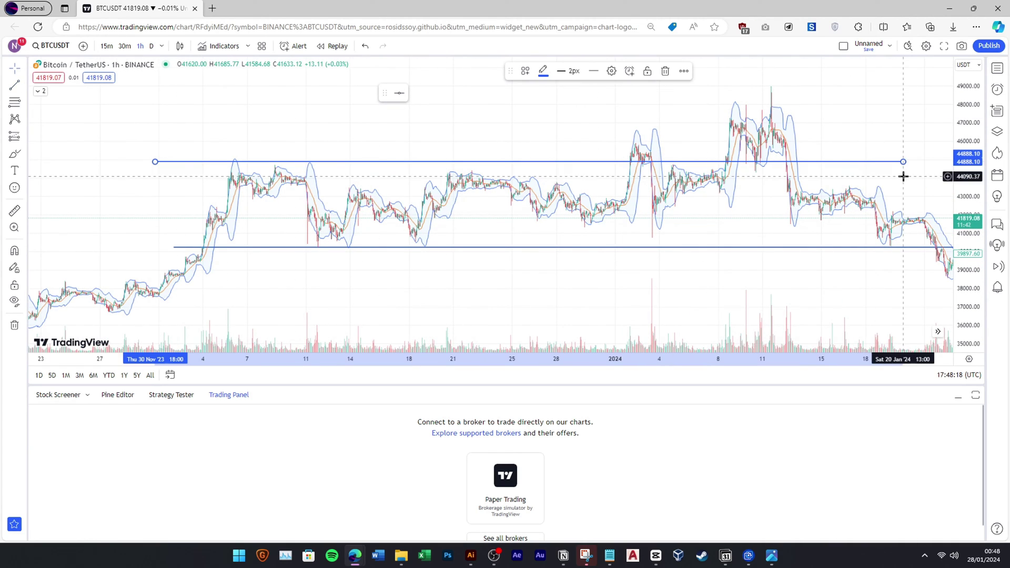
pyautogui.scroll(-3, 421, 205)
pyautogui.moveTo(444, 226); pyautogui.dragTo(363, 271)
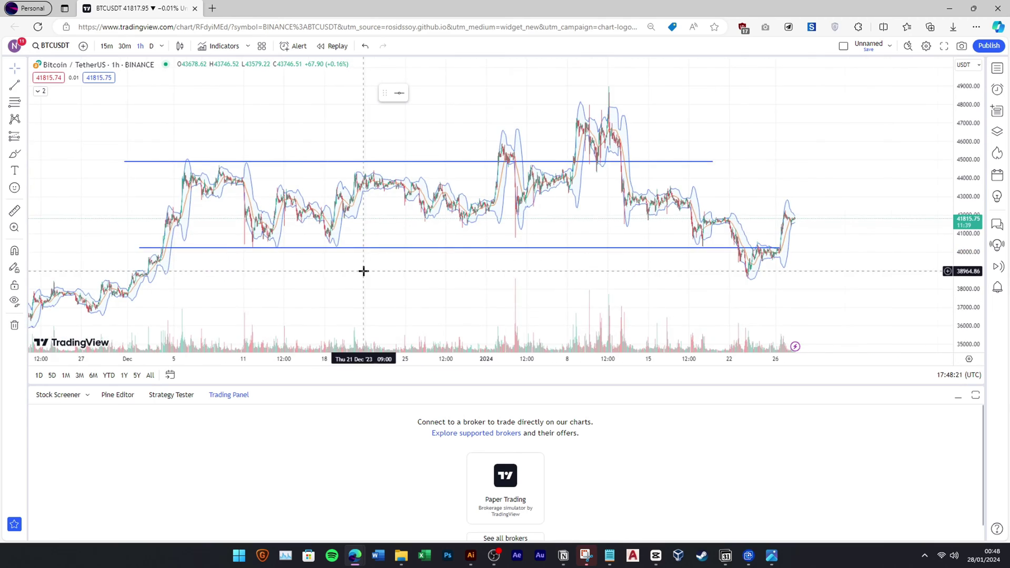
pyautogui.scroll(-1, 602, 247)
pyautogui.scroll(1, 736, 168)
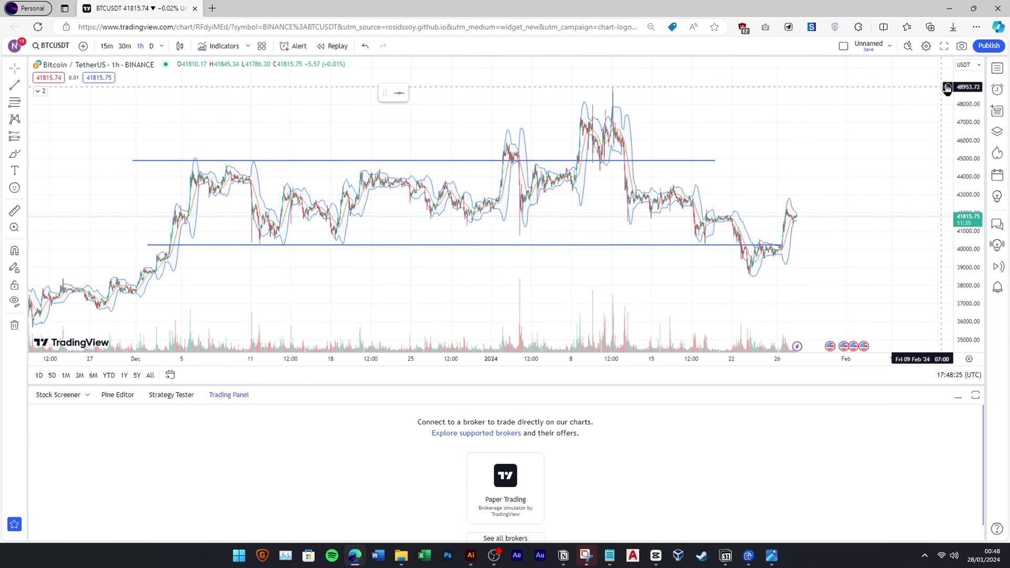
# Copy a snapshot image of the BTCUSDT chart via the camera menu's Copy image
pyautogui.click(961, 46)
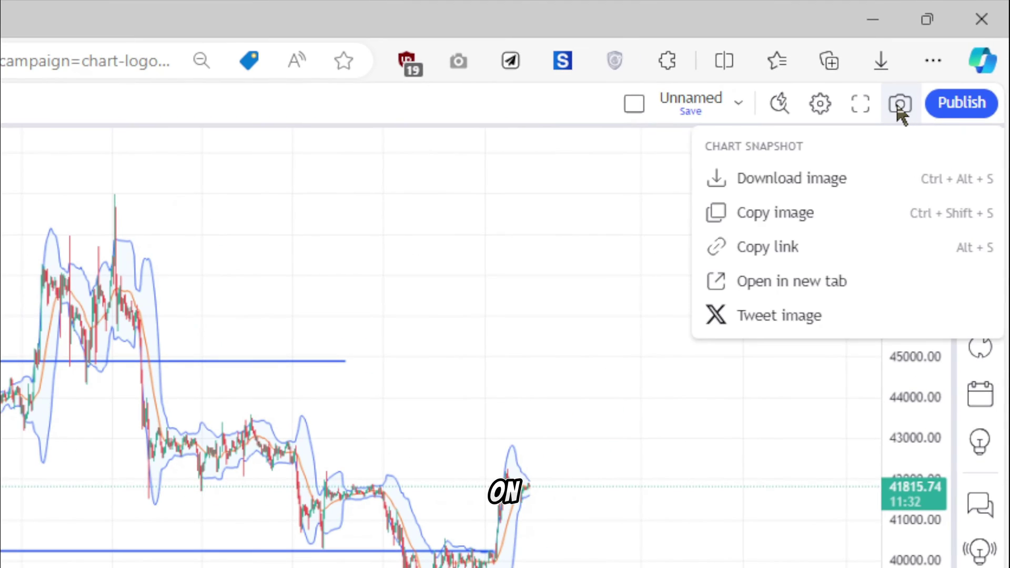
pyautogui.click(802, 212)
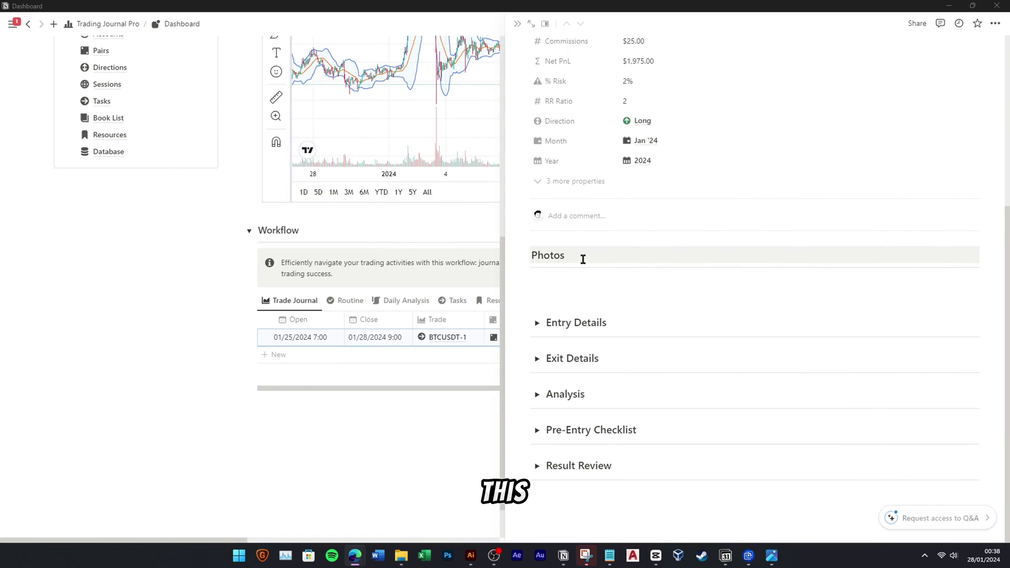
# Paste the BTCUSDT range chart snapshot onto a new line under Photos
pyautogui.click(579, 278)
pyautogui.rightClick(514, 282)
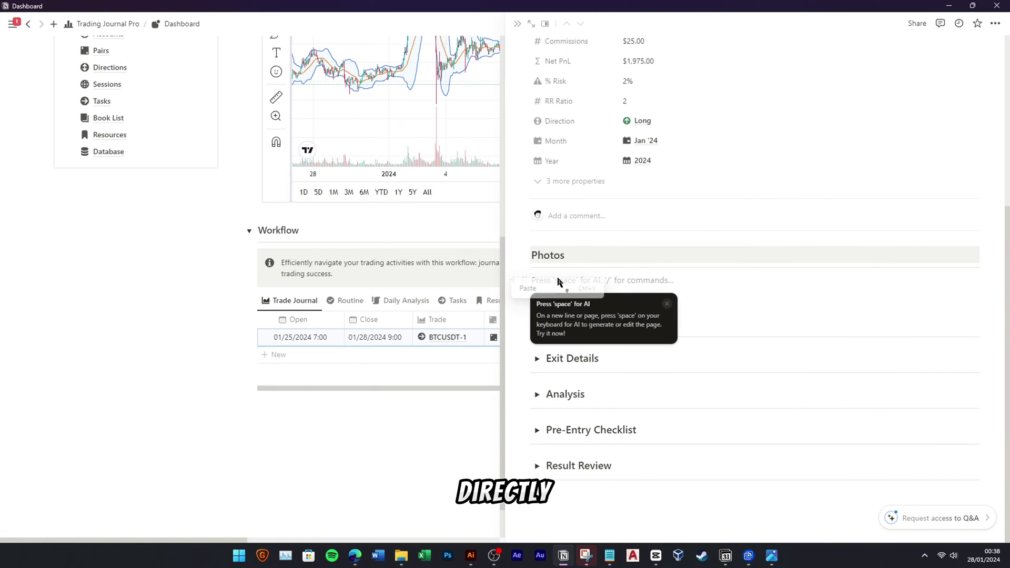
pyautogui.click(528, 289)
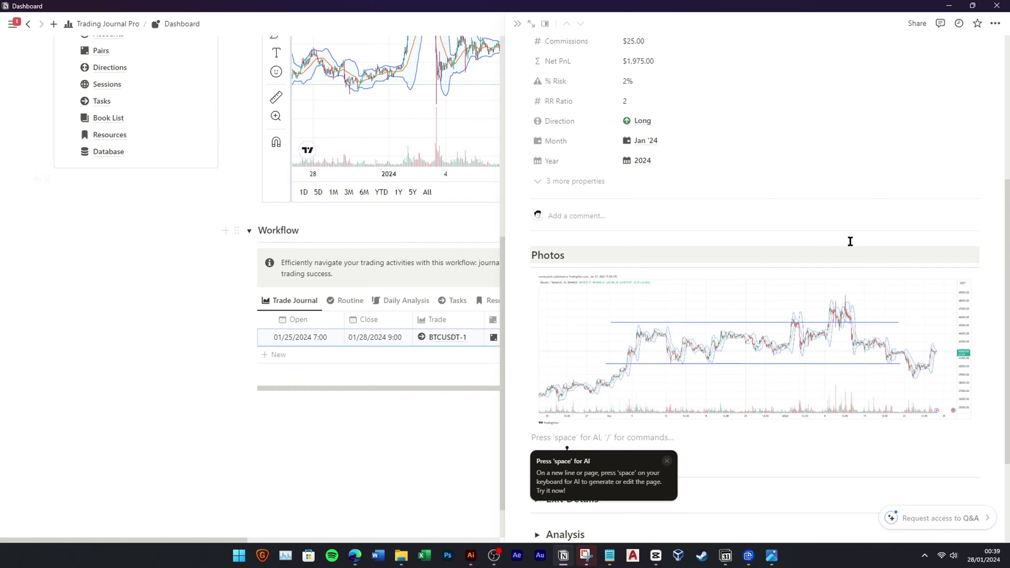
pyautogui.scroll(-2, 850, 241)
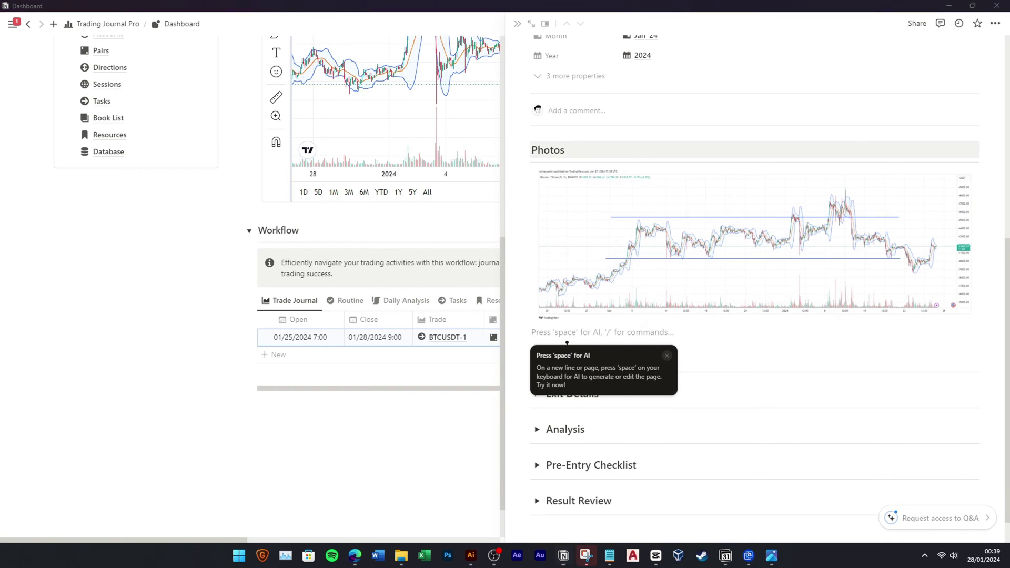
pyautogui.scroll(-1, 631, 347)
# Paste the entry bullets into Entry Details and change the entry hour to 07:00 AM
pyautogui.click(729, 354)
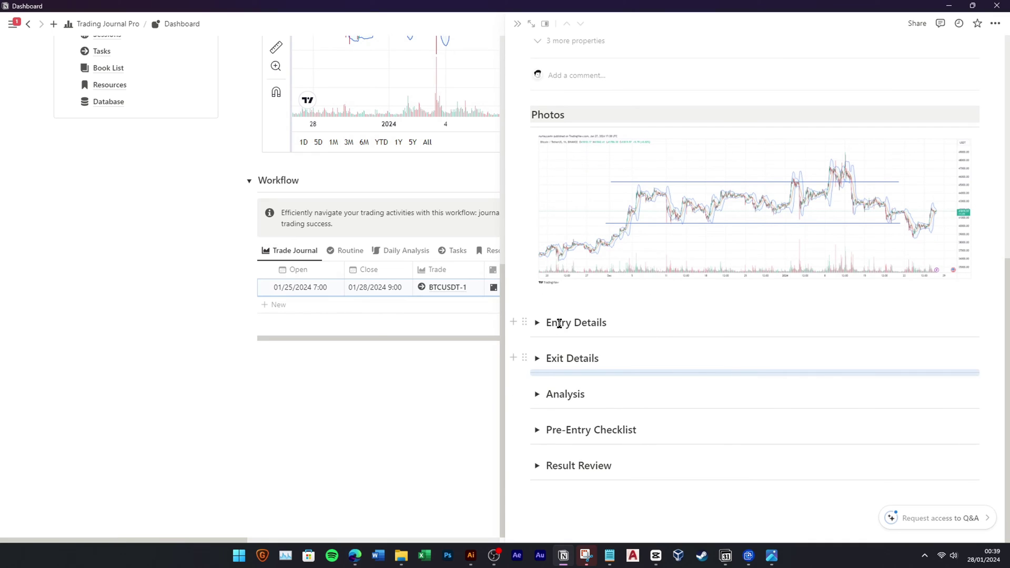
pyautogui.click(537, 323)
pyautogui.click(586, 348)
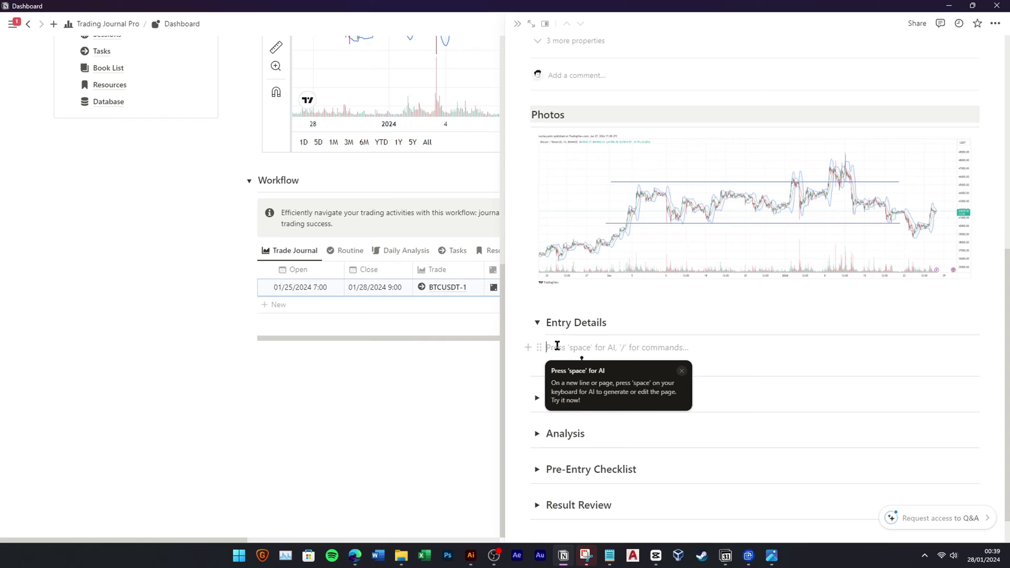
pyautogui.hotkey('ctrl', 'v')
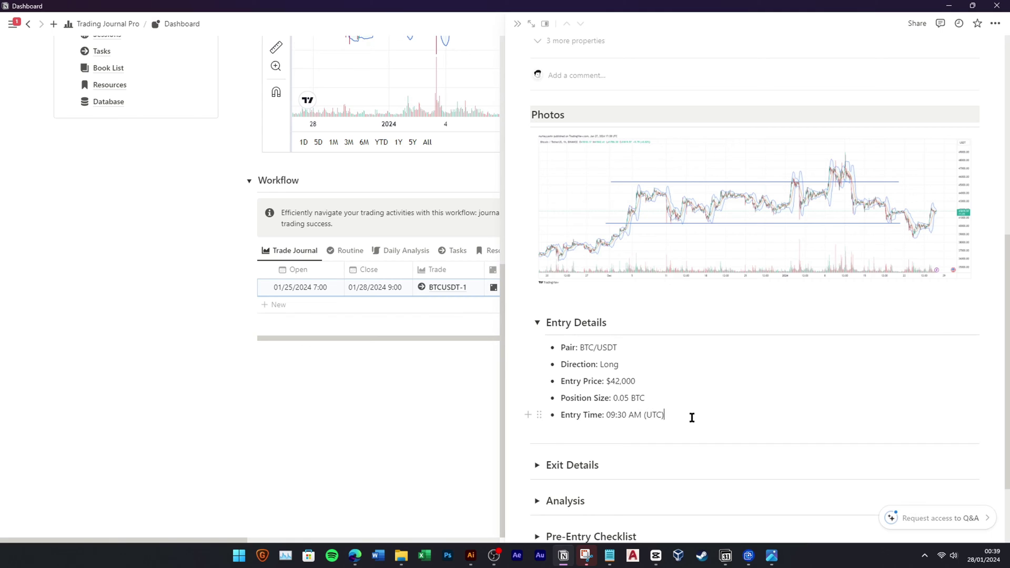
pyautogui.scroll(-1, 692, 417)
pyautogui.moveTo(610, 361); pyautogui.dragTo(616, 362)
pyautogui.write('7')
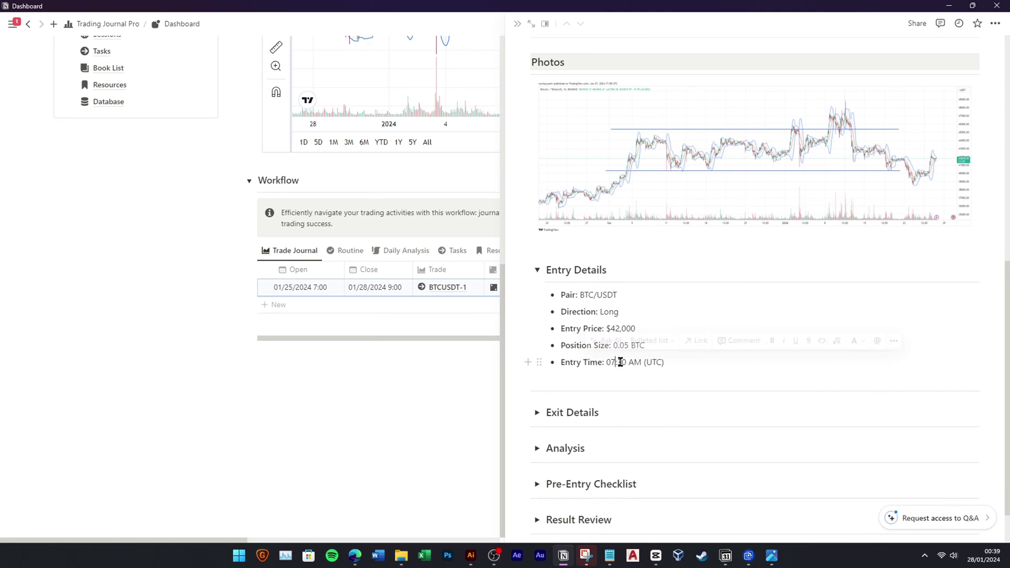
pyautogui.scroll(-1, 672, 361)
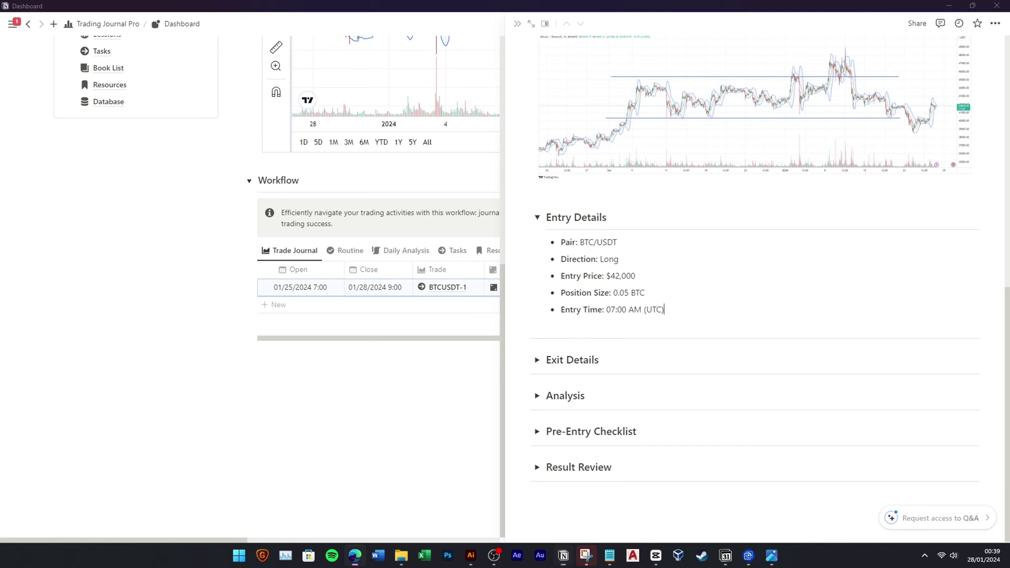
# Paste the exit bullets into Exit Details and set the exit time to 09:00 AM
pyautogui.click(537, 360)
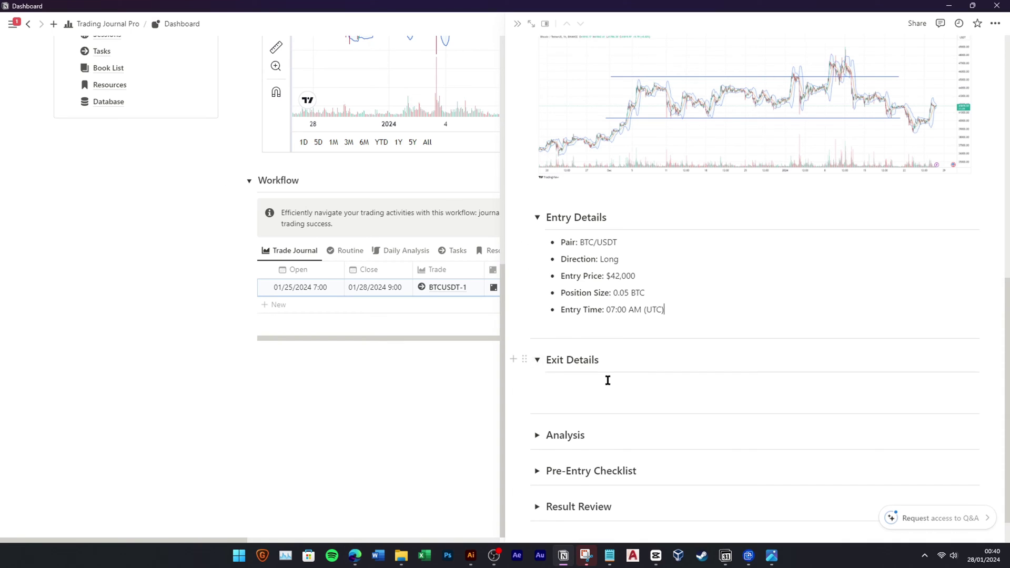
pyautogui.click(607, 378)
pyautogui.scroll(-1, 616, 357)
pyautogui.rightClick(525, 347)
pyautogui.click(541, 356)
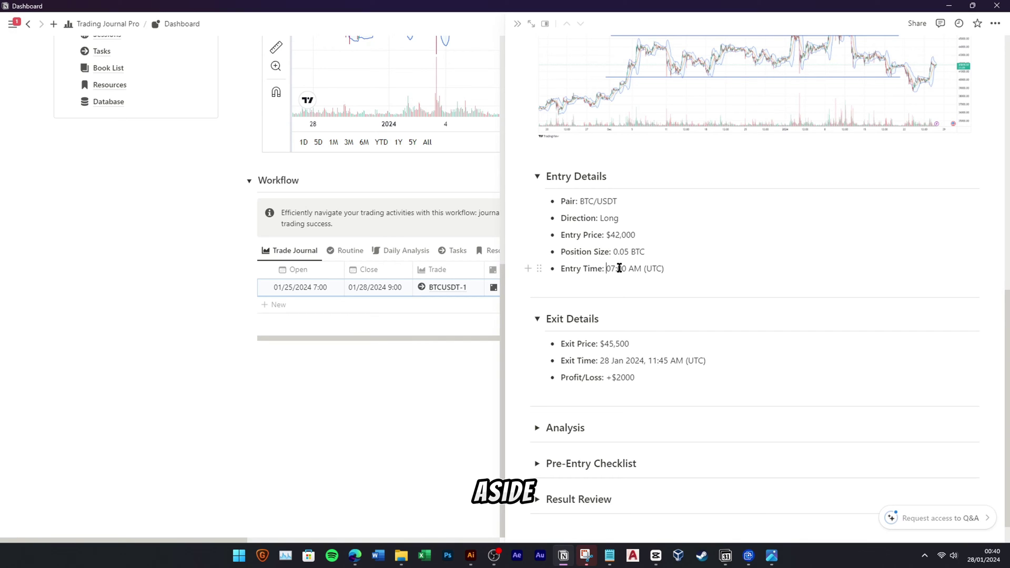
pyautogui.write('25 Jan 2024 ')
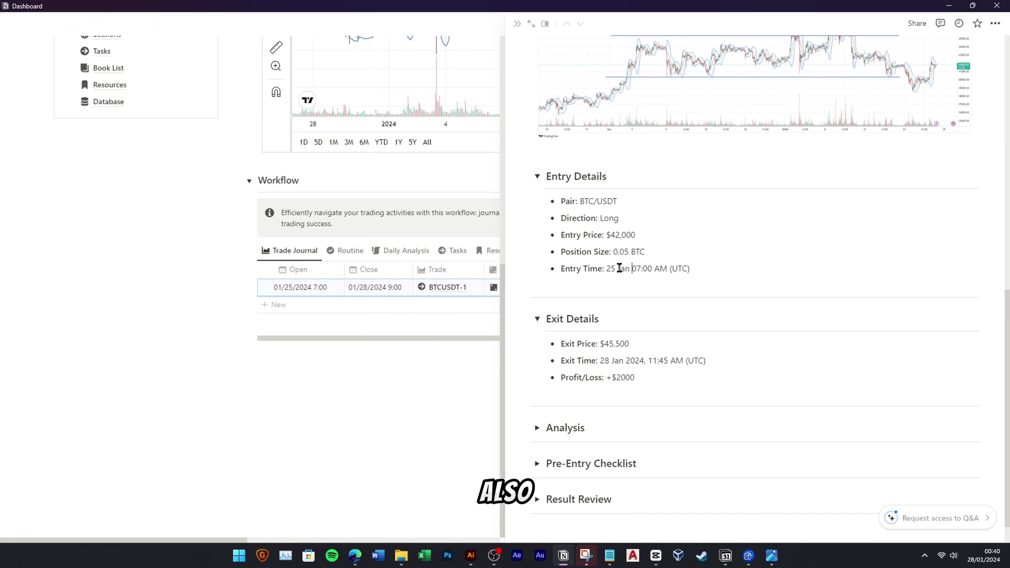
pyautogui.write(',')
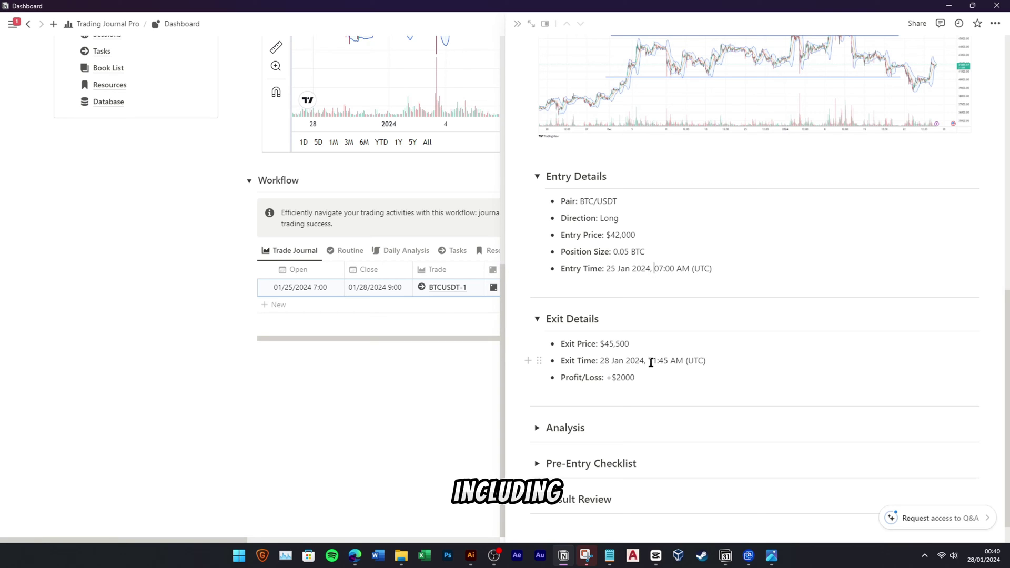
pyautogui.moveTo(653, 361); pyautogui.dragTo(658, 362)
pyautogui.press('BackSpace')
pyautogui.press('BackSpace')
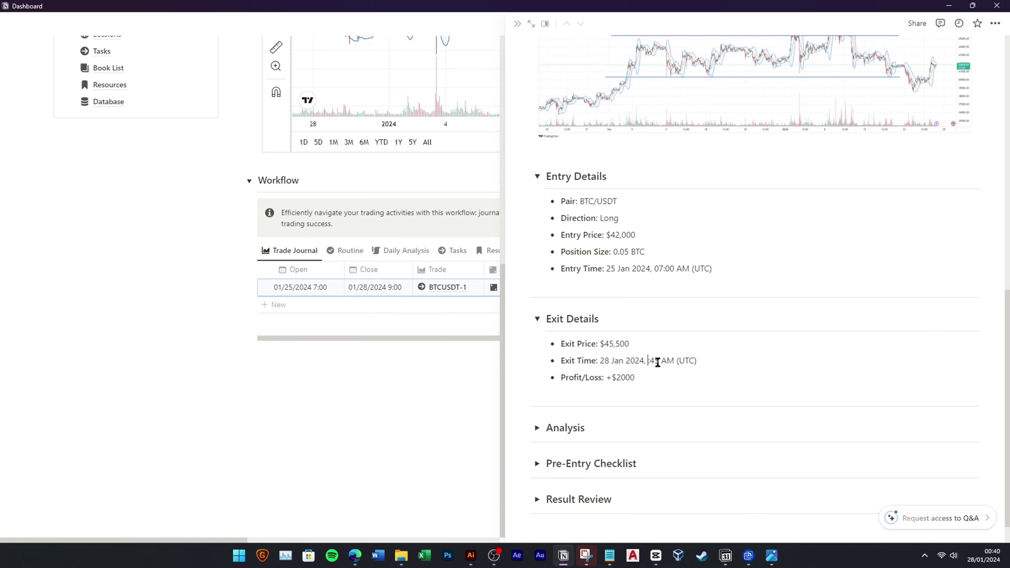
pyautogui.write('09')
pyautogui.press('Delete')
pyautogui.press('Delete')
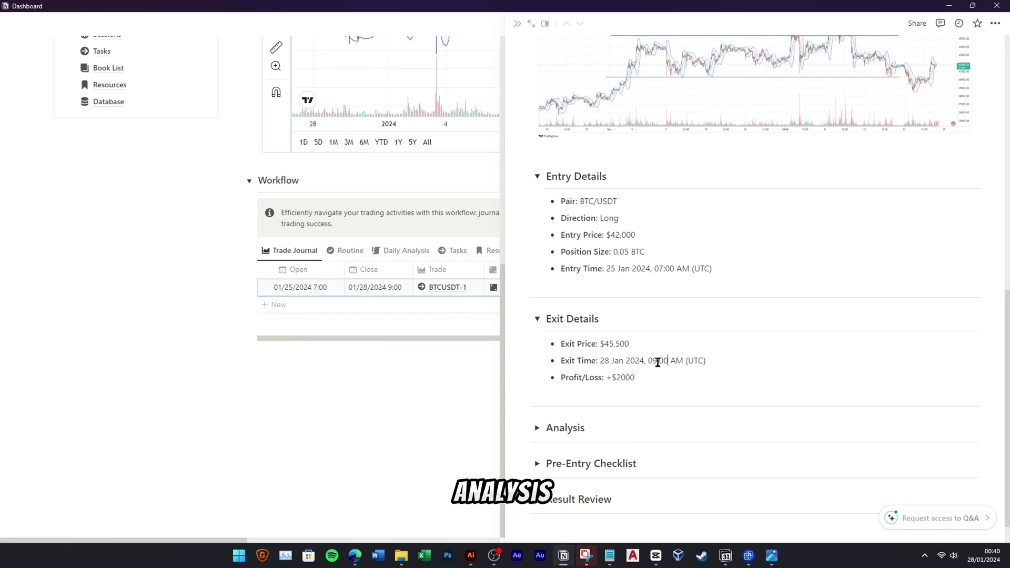
pyautogui.scroll(-1, 656, 372)
# Paste the Technical Analysis, Fundamental Analysis and Trade Strategy notes into the Analysis section
pyautogui.click(537, 393)
pyautogui.scroll(-1, 617, 384)
pyautogui.click(581, 375)
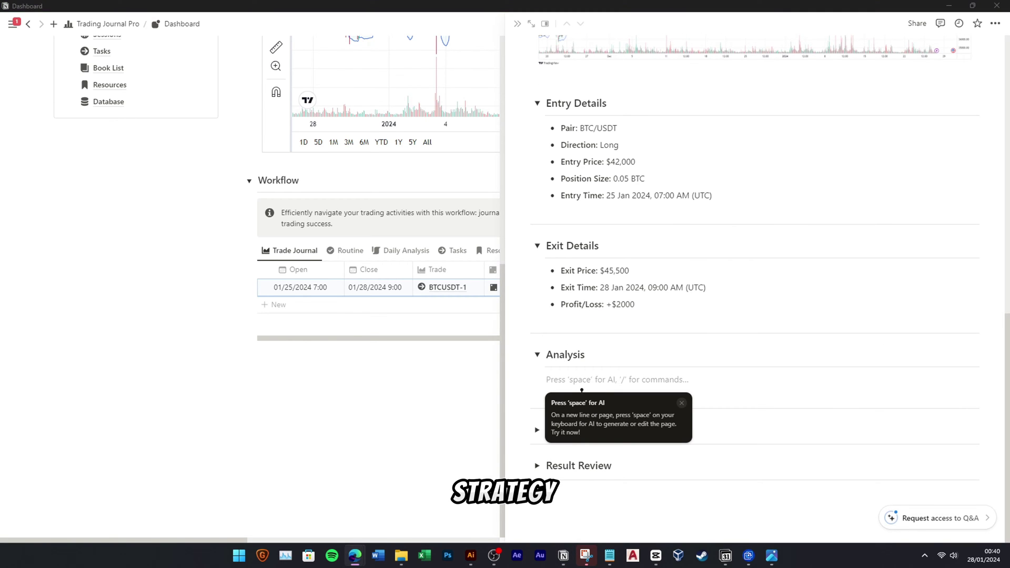
pyautogui.hotkey('ctrl', 'v')
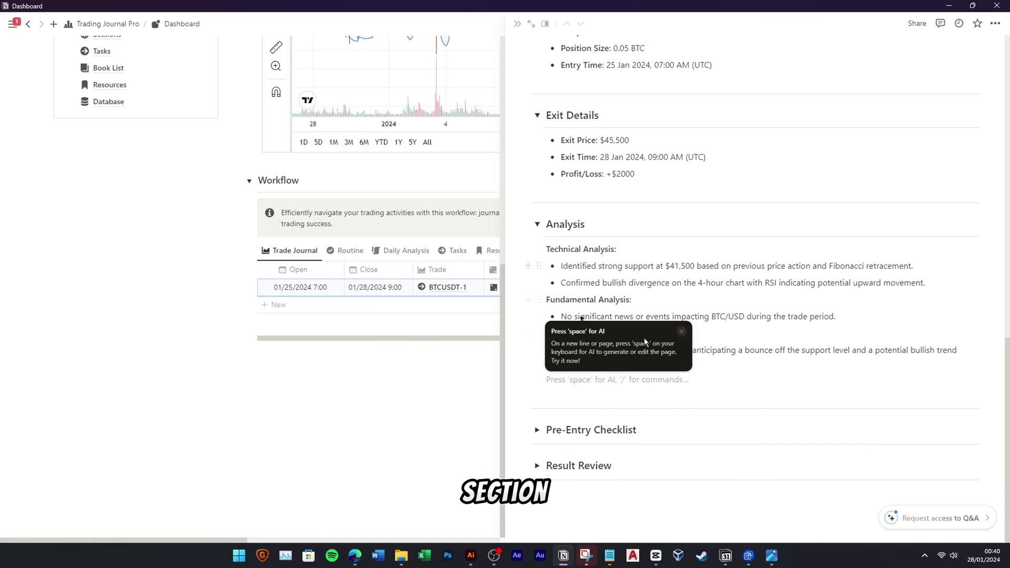
pyautogui.click(681, 331)
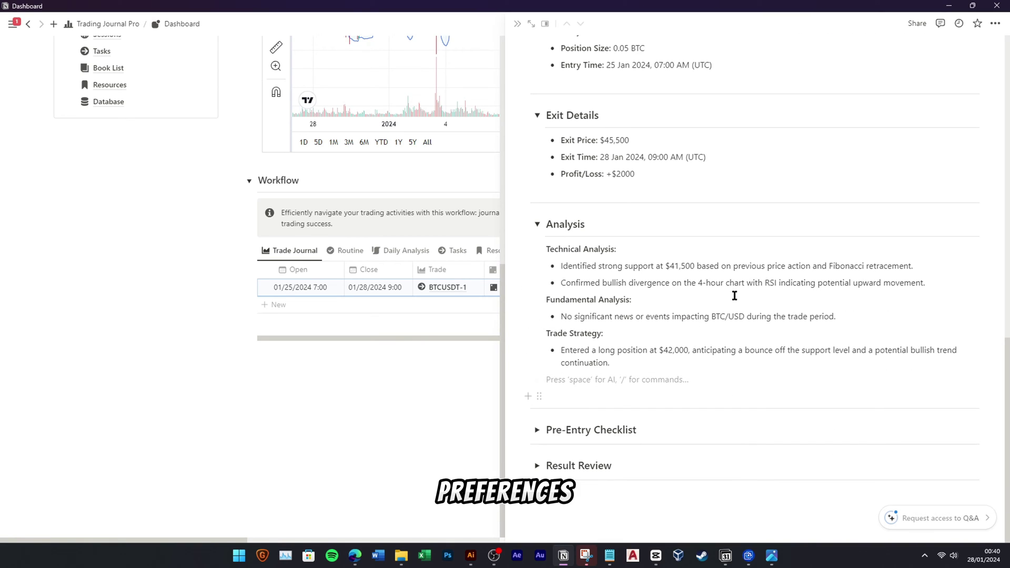
# Answer Y for Confirm Trend, Define Entry and Exit Points, and Risk-Reward Ratio
pyautogui.click(538, 430)
pyautogui.scroll(-3, 640, 383)
pyautogui.click(885, 157)
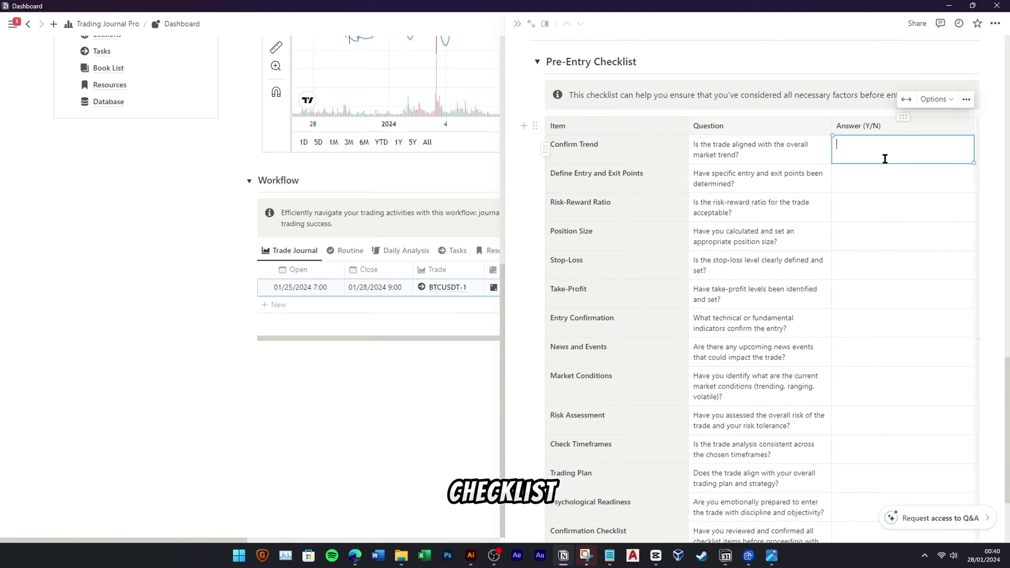
pyautogui.write('Y')
pyautogui.click(872, 174)
pyautogui.write('Y')
pyautogui.click(870, 200)
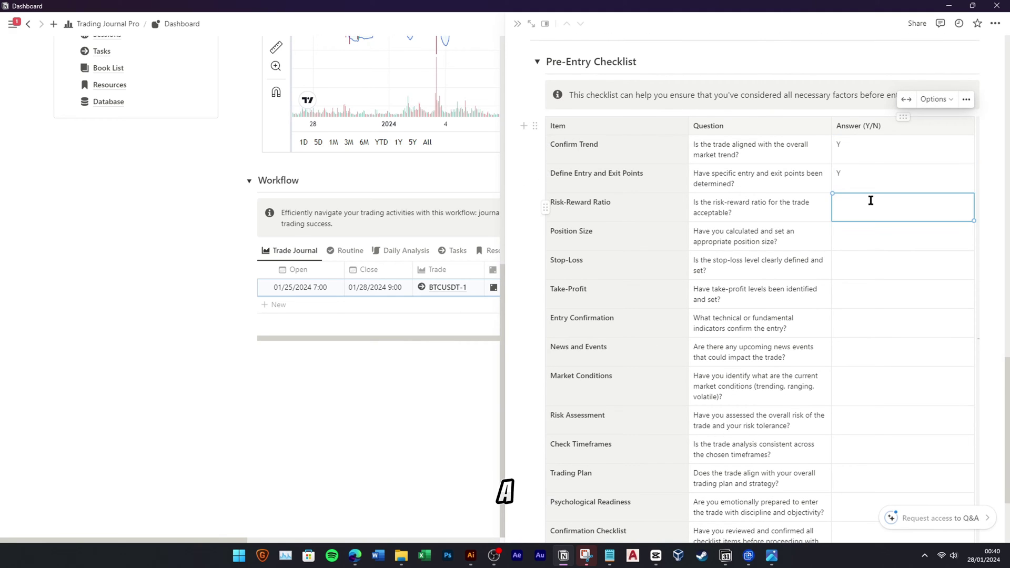
pyautogui.write('Y')
# Answer Y down the remaining checklist rows through Confirmation Checklist, then expand Result Review
pyautogui.press('Down')
pyautogui.write('Y')
pyautogui.press('Down')
pyautogui.write('Y')
pyautogui.press('Down')
pyautogui.write('YY')
pyautogui.press('Down')
pyautogui.write('Y')
pyautogui.press('Down')
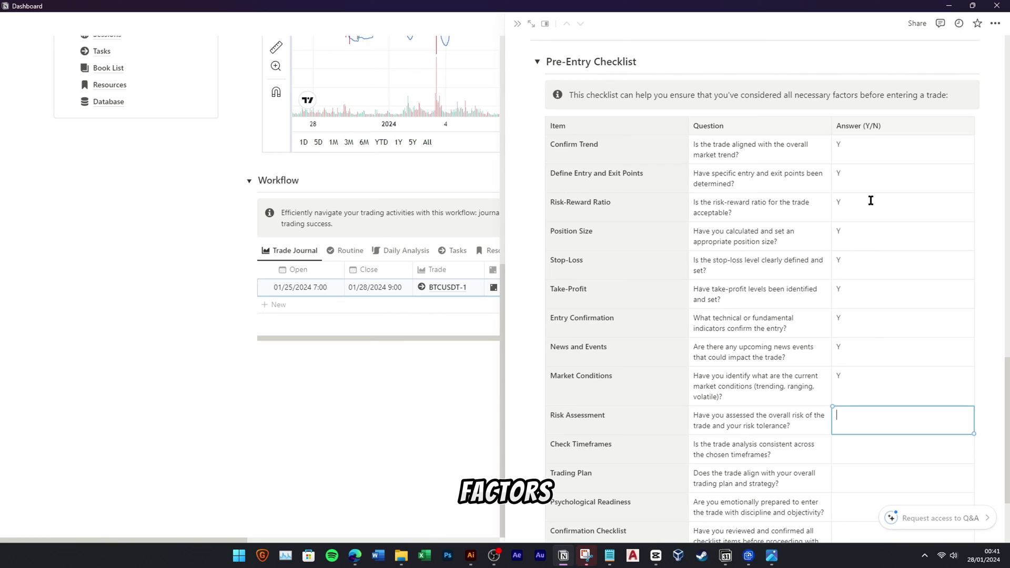
pyautogui.write('Y')
pyautogui.press('Down')
pyautogui.write('Y')
pyautogui.press('Down')
pyautogui.write('Y')
pyautogui.scroll(-3, 870, 210)
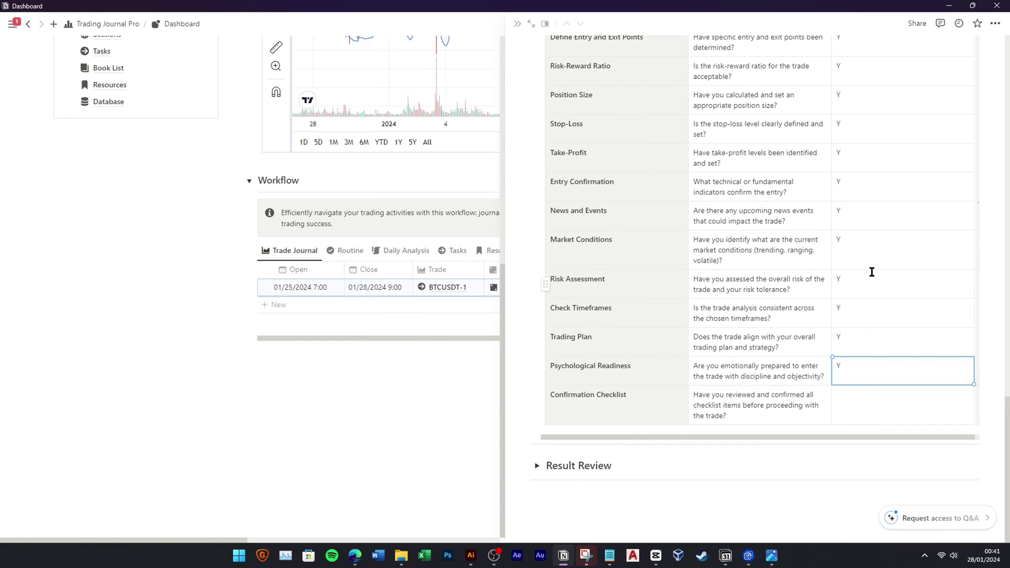
pyautogui.press('Down')
pyautogui.write('Y')
pyautogui.click(578, 450)
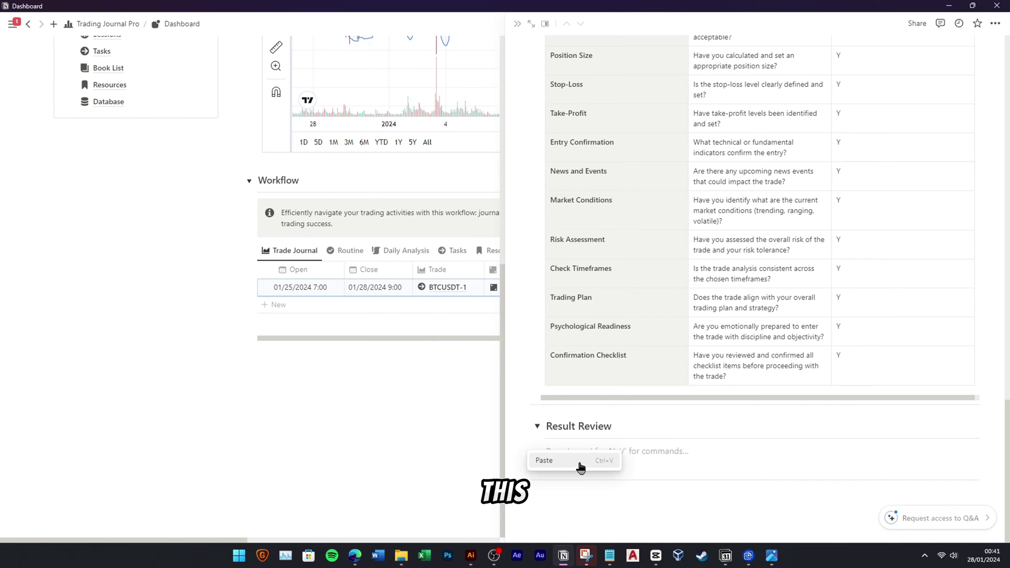
# Paste the notes into Result Review and close the BTCUSDT-1 page back to the Dashboard
pyautogui.click(579, 464)
pyautogui.scroll(20, 696, 415)
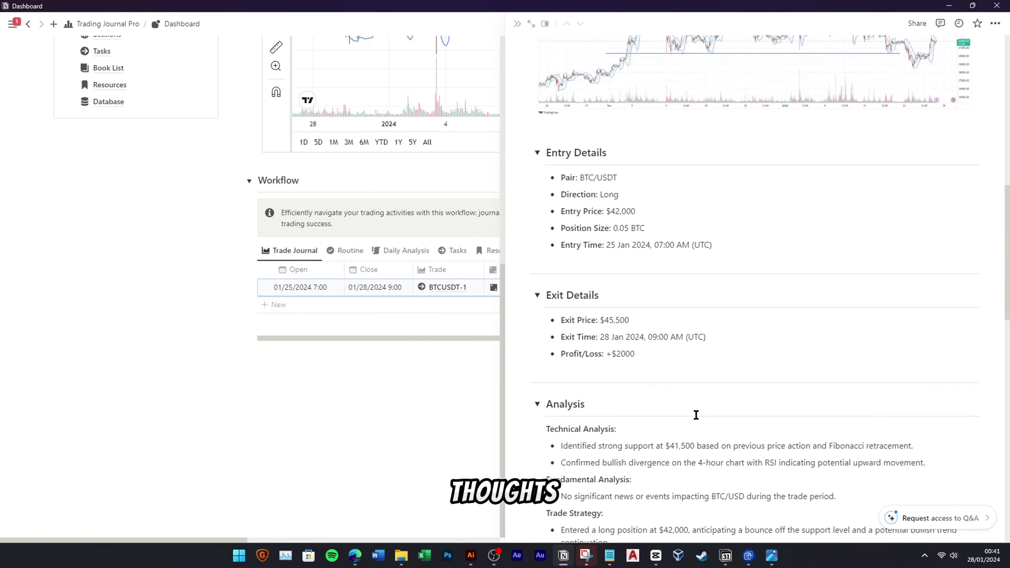
pyautogui.scroll(-4, 759, 356)
pyautogui.scroll(4, 747, 363)
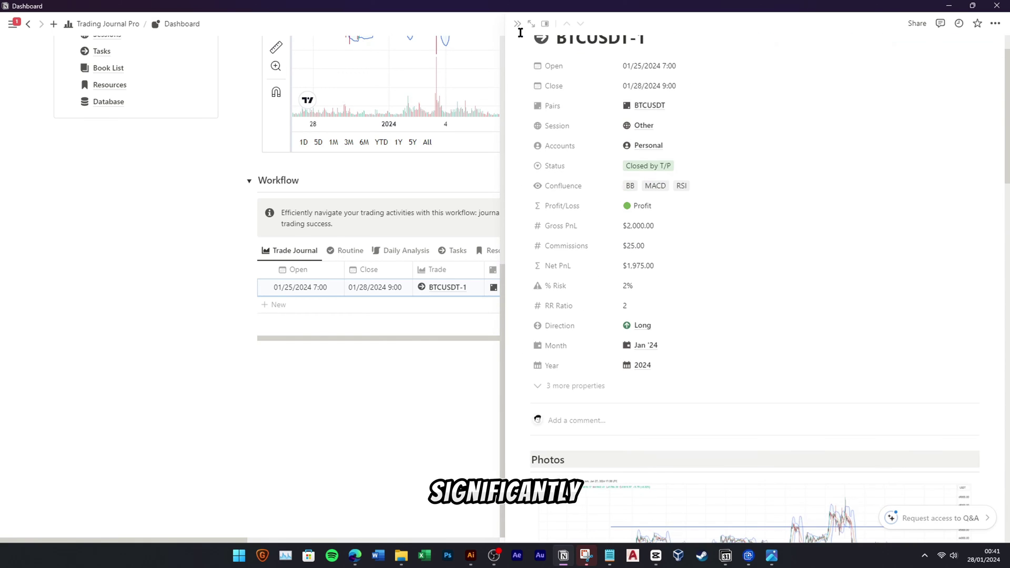
pyautogui.click(517, 24)
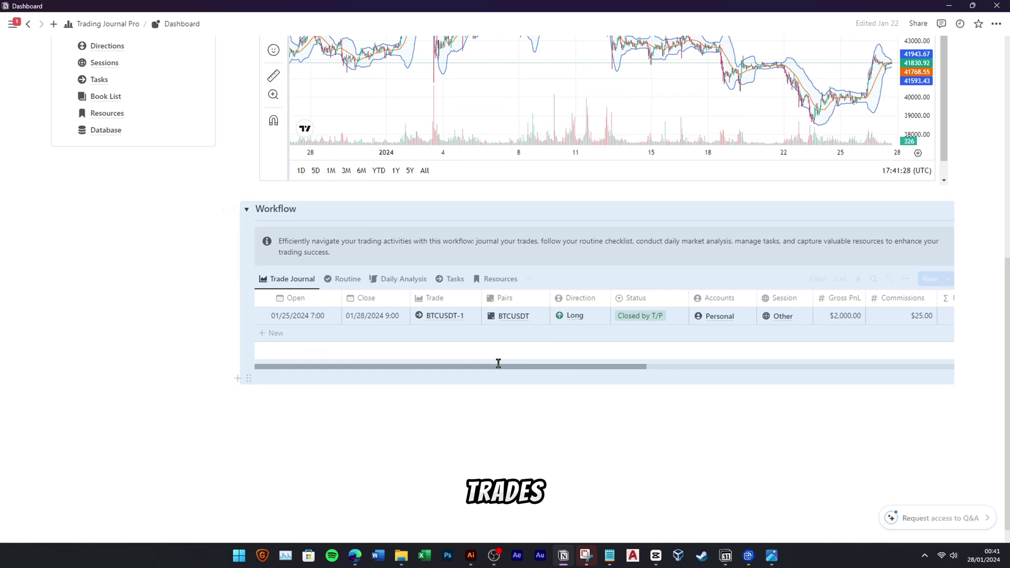
pyautogui.scroll(5, 533, 368)
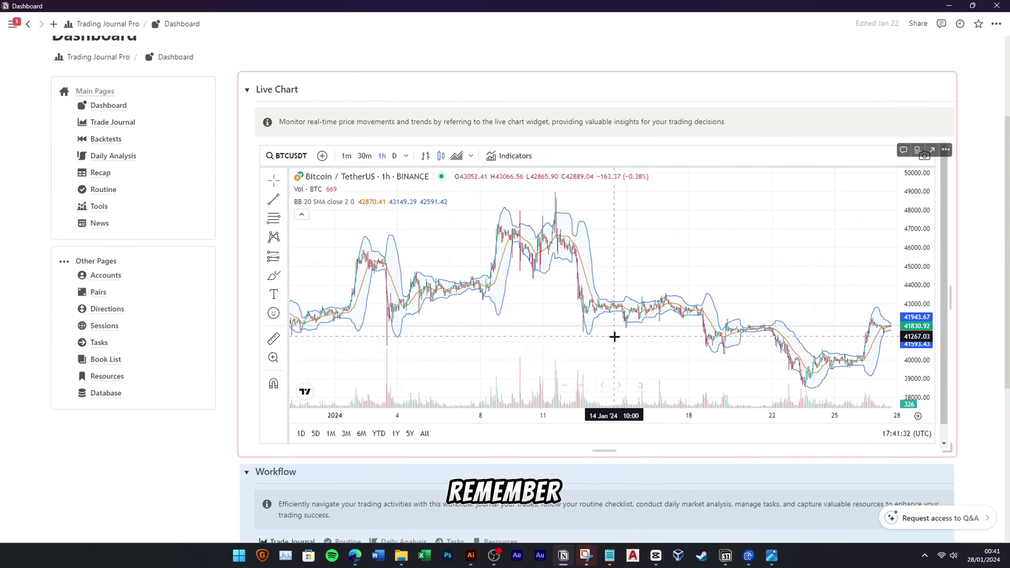
# Open Trade Journal and view its trades first as Gallery cards, then as a Calendar
pyautogui.click(124, 123)
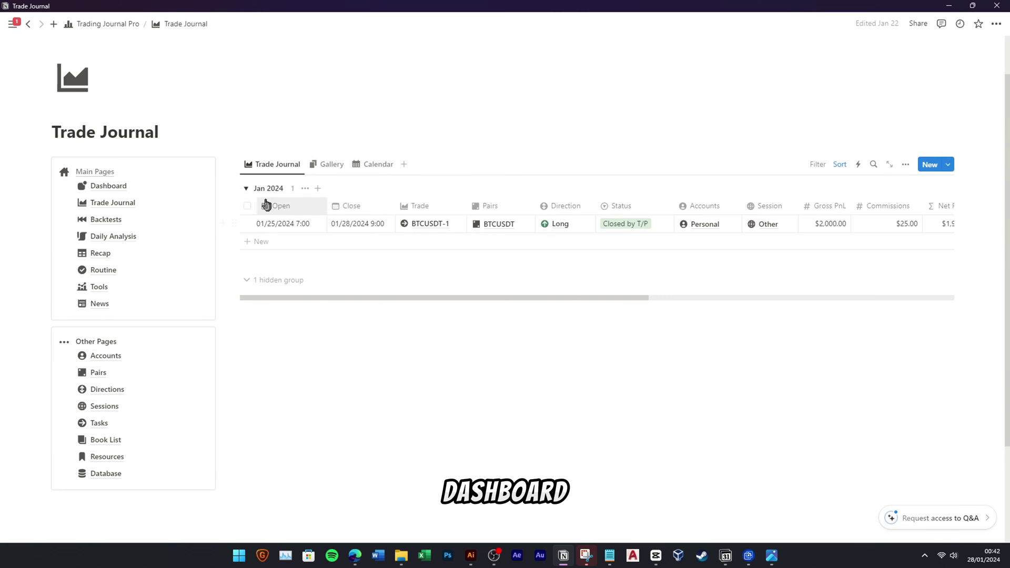
pyautogui.click(331, 165)
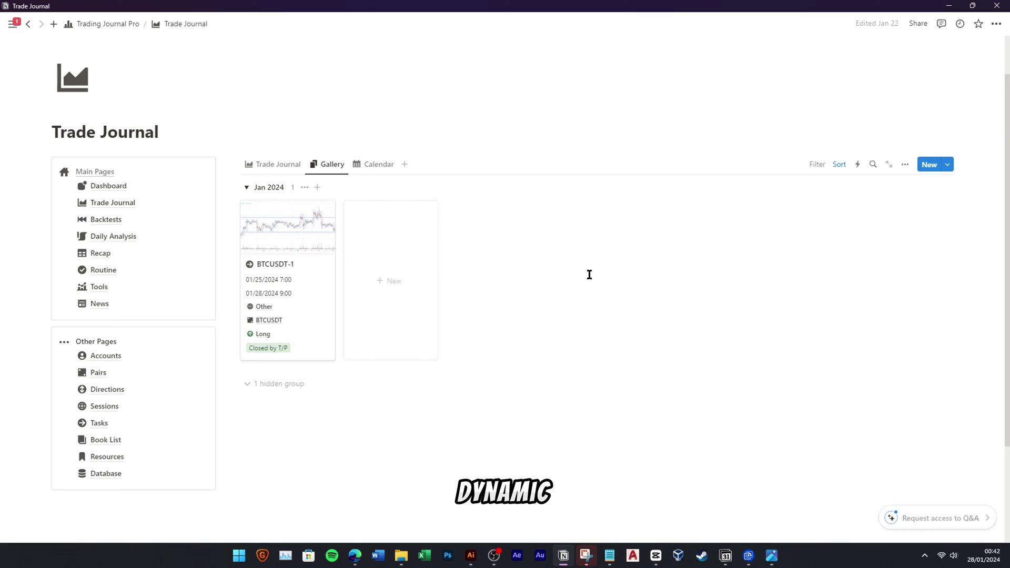
pyautogui.click(363, 165)
pyautogui.scroll(-3, 569, 333)
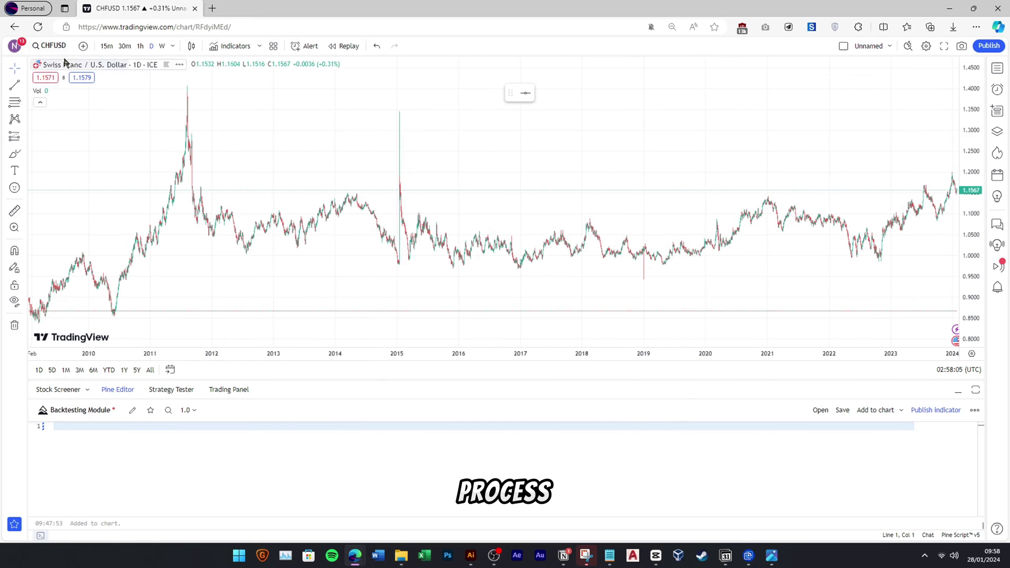
# Select all the backtesting code in the Notepad script file
pyautogui.click(53, 46)
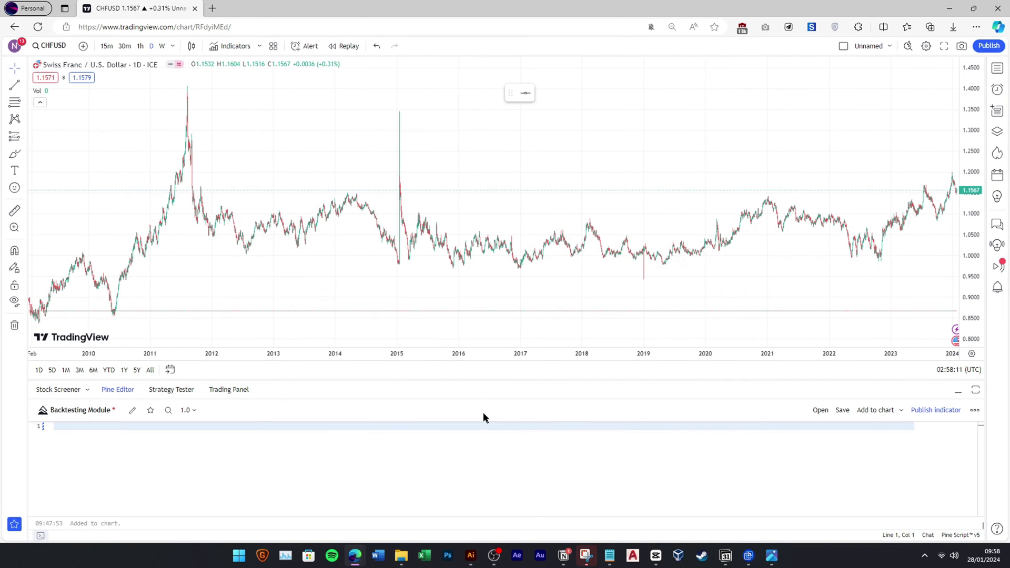
pyautogui.click(611, 559)
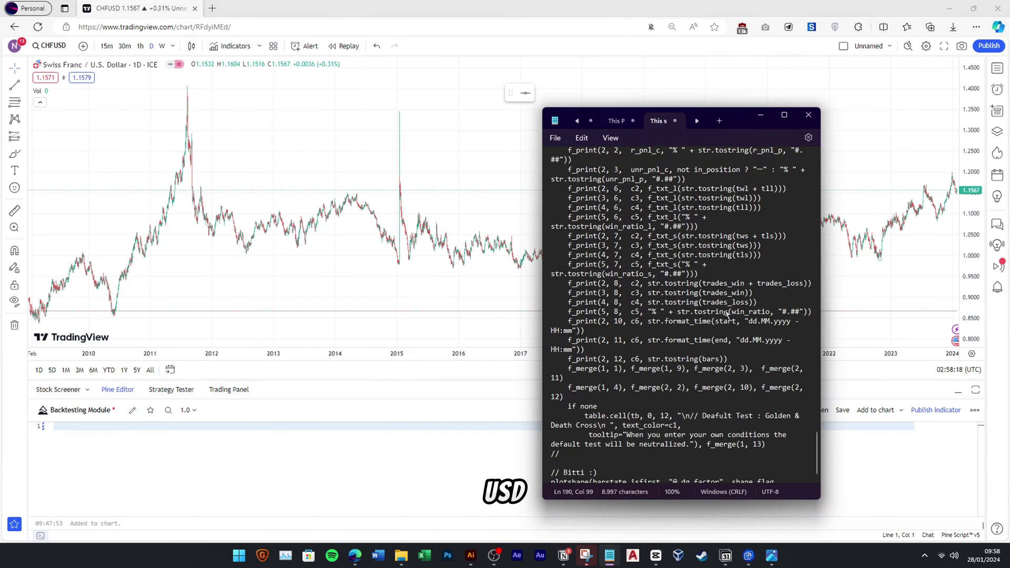
pyautogui.scroll(15, 805, 336)
pyautogui.scroll(3, 805, 337)
pyautogui.hotkey('ctrl', 'a')
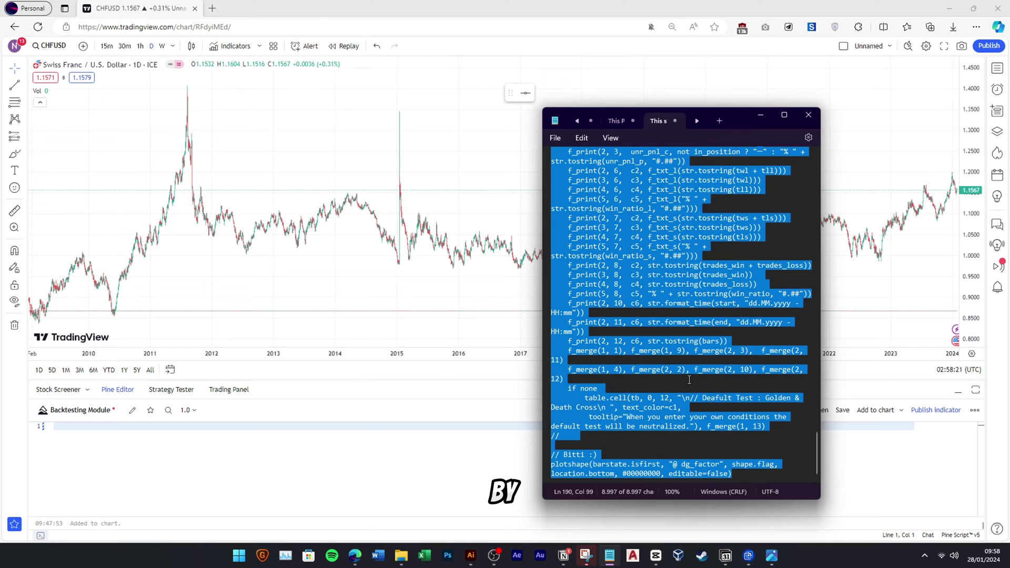
# Paste the code into the empty Backtesting Module in the Pine Editor, allowing clipboard access
pyautogui.click(268, 437)
pyautogui.rightClick(174, 448)
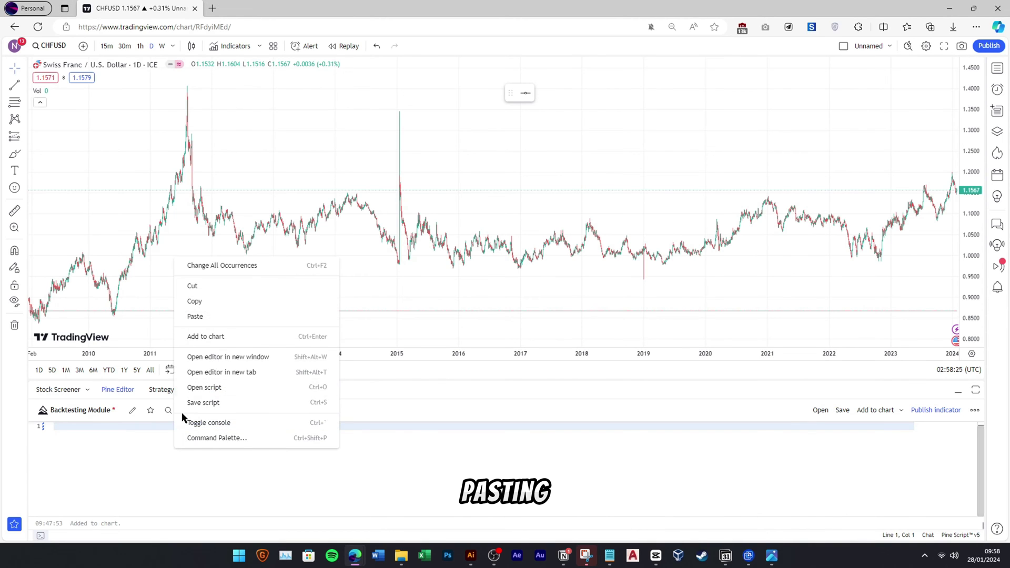
pyautogui.click(213, 317)
pyautogui.click(97, 87)
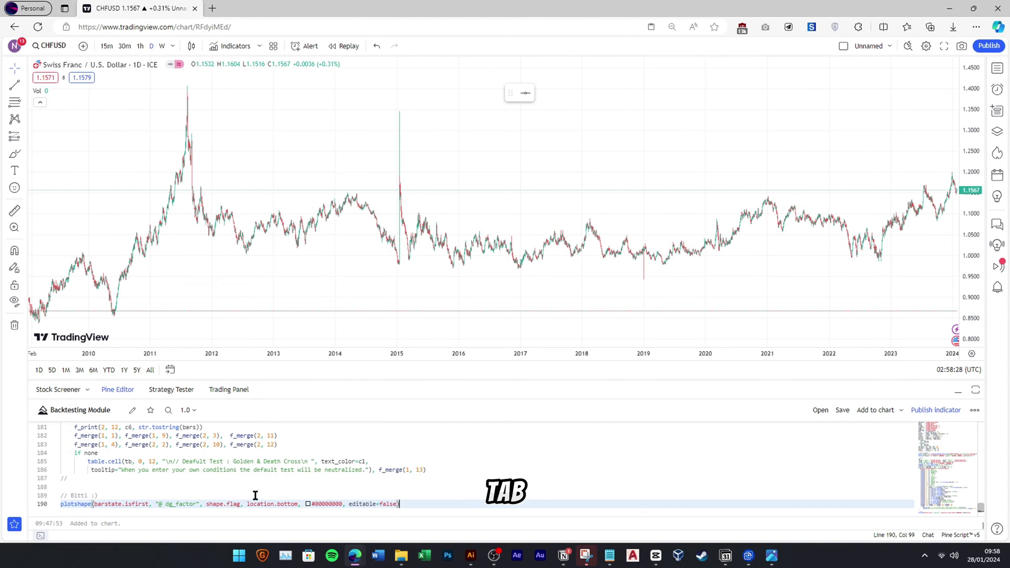
pyautogui.scroll(10, 381, 471)
pyautogui.scroll(-5, 381, 471)
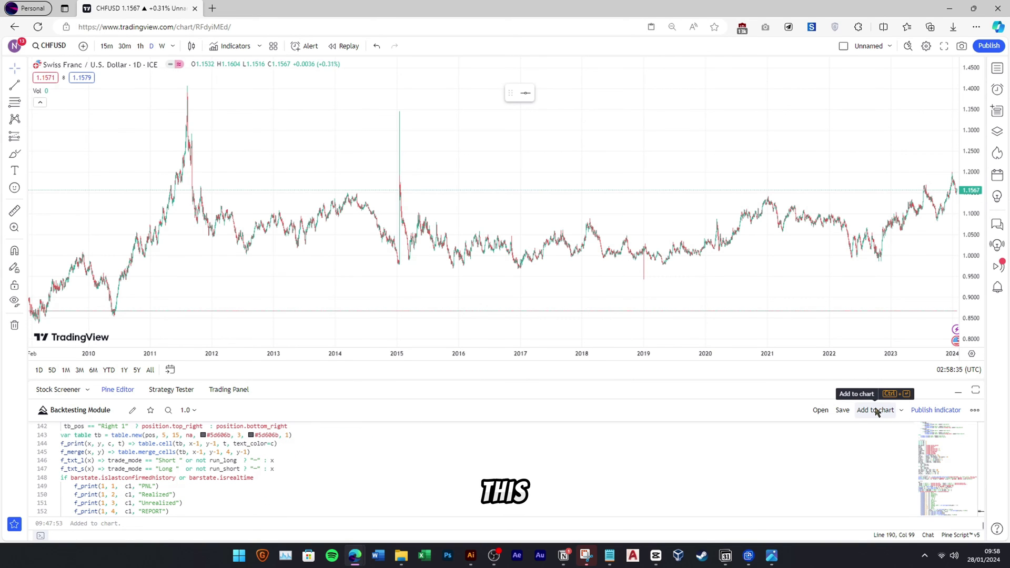
# Add the Backtesting Module to the CHFUSD chart and review its 55 trades and 37.14 USD net profit
pyautogui.click(876, 410)
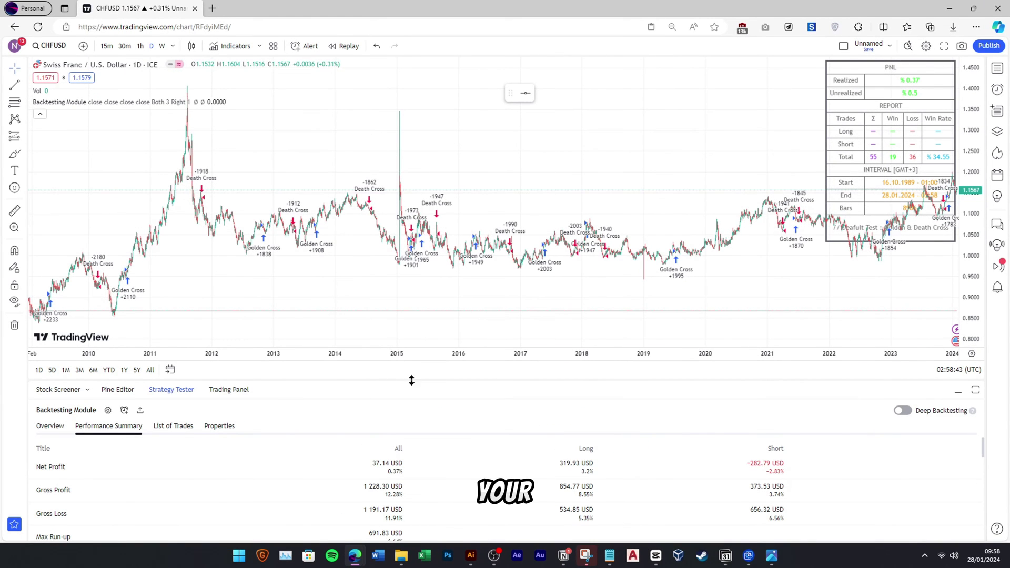
pyautogui.scroll(-1, 345, 492)
pyautogui.scroll(1, 345, 491)
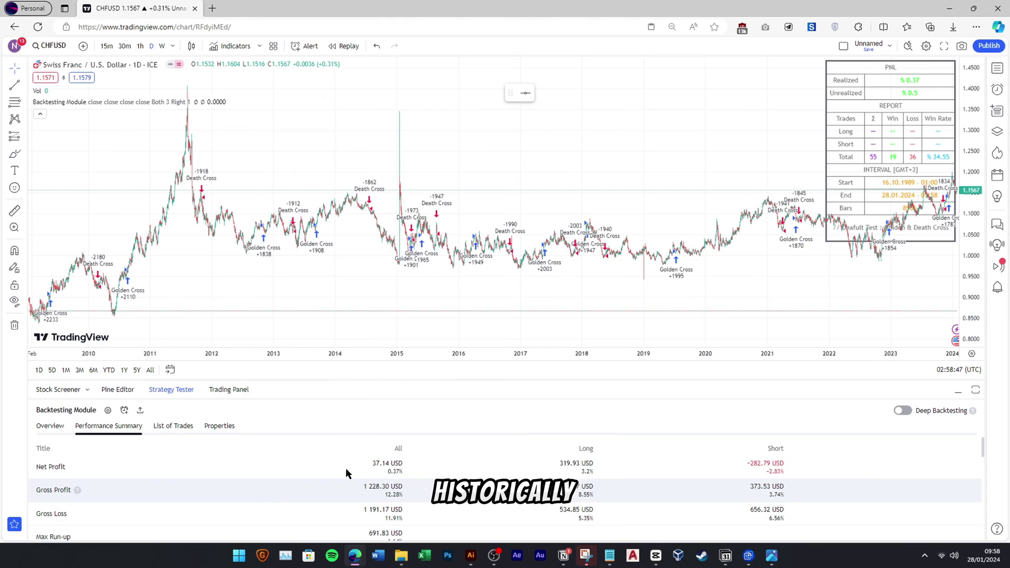
pyautogui.scroll(-4, 532, 503)
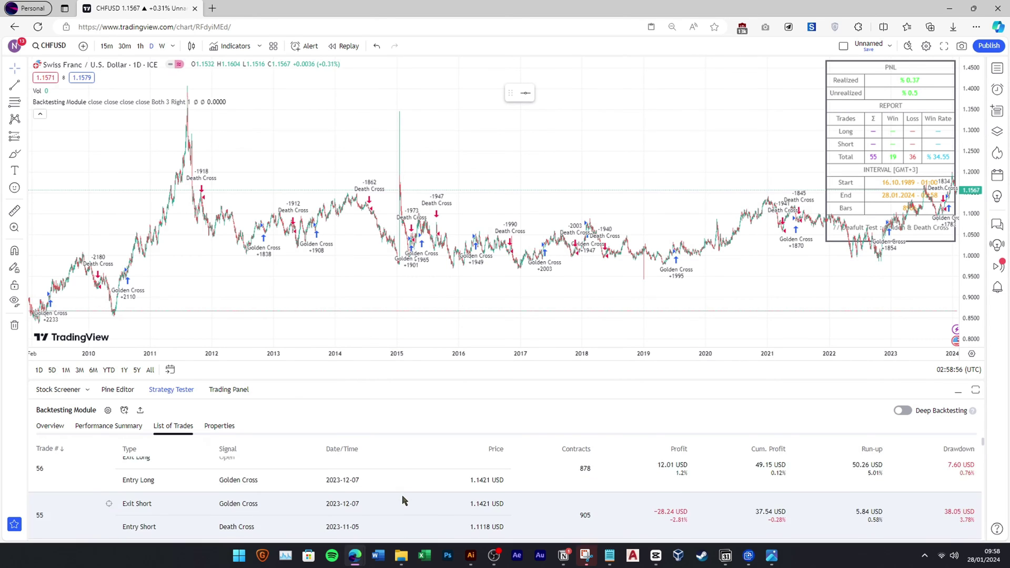
pyautogui.moveTo(379, 380); pyautogui.dragTo(373, 310)
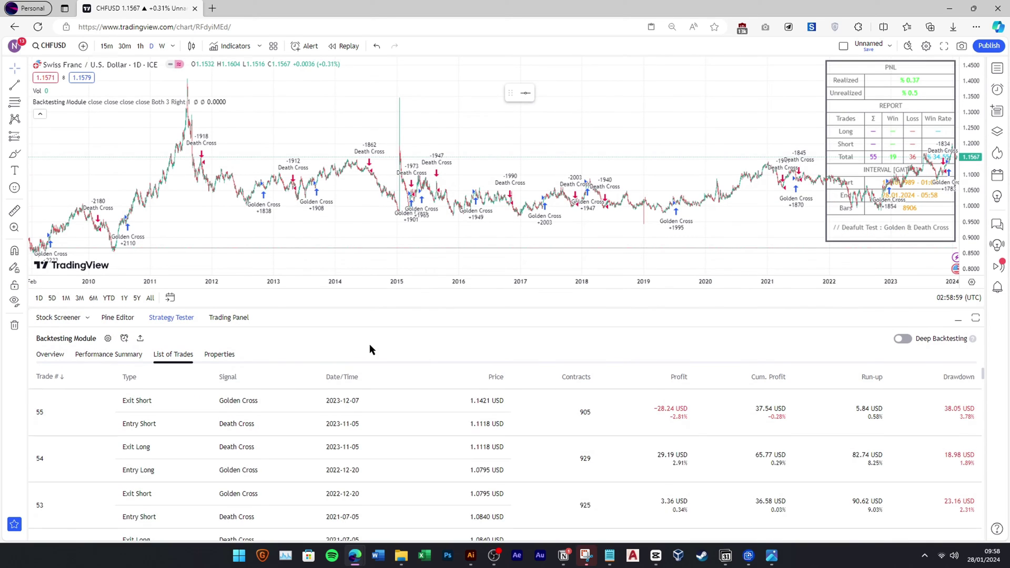
pyautogui.scroll(-4, 264, 462)
pyautogui.scroll(-8, 384, 462)
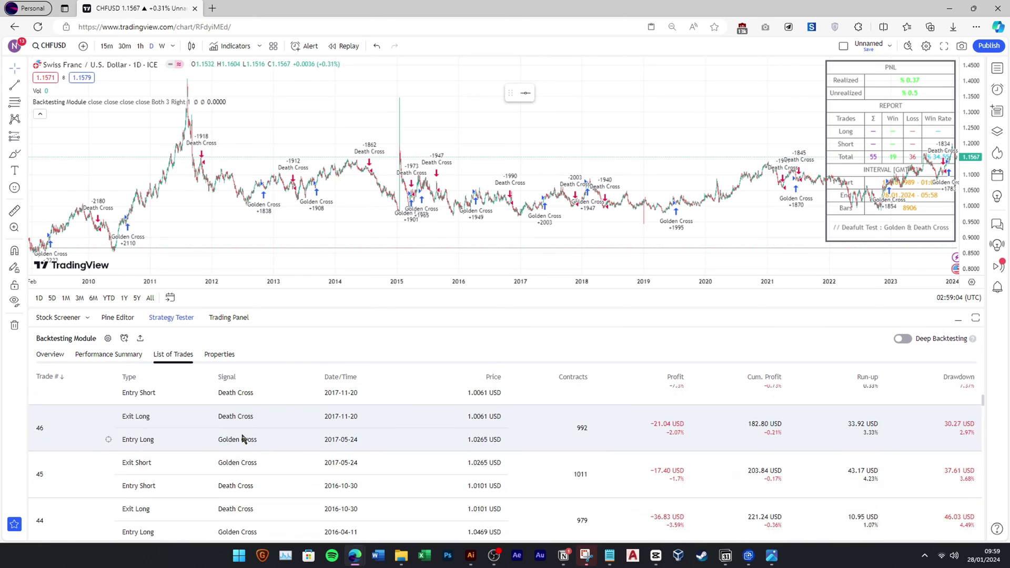
pyautogui.scroll(12, 219, 444)
pyautogui.click(103, 356)
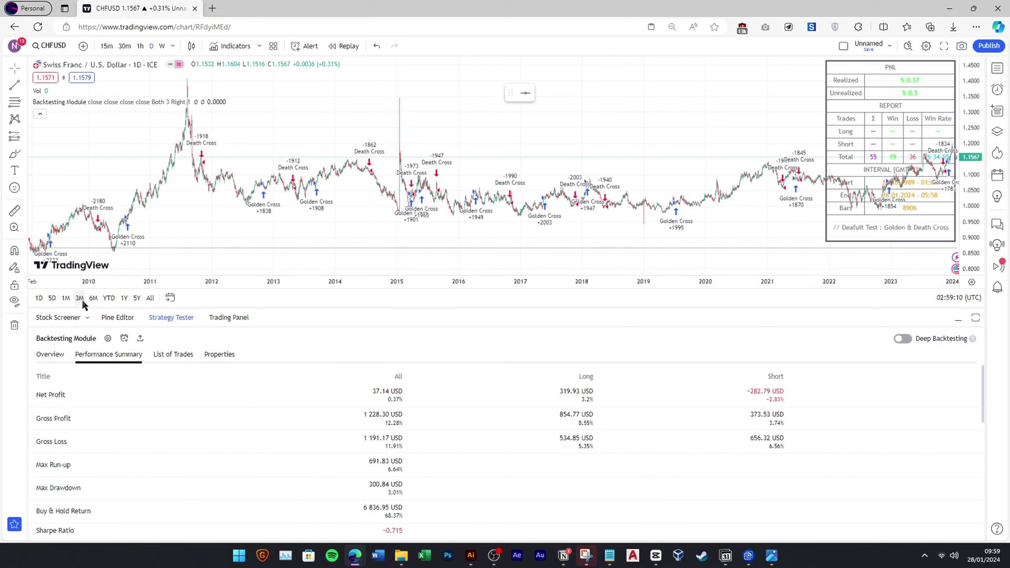
# In the module's inputs, disable Short, set Trade to Long, and date range 2020-01-01 to 2023-12-31
pyautogui.click(212, 104)
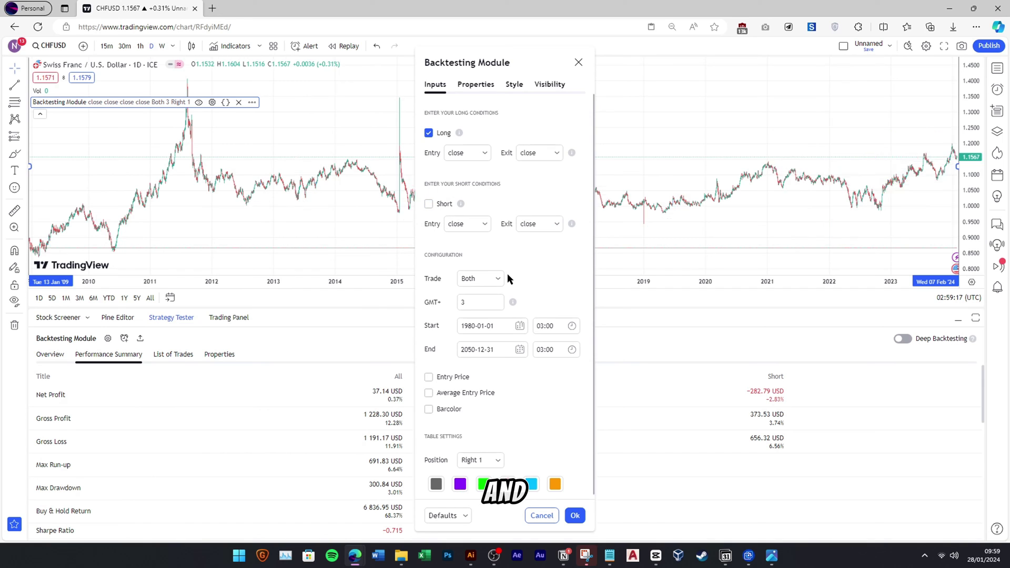
pyautogui.click(479, 279)
pyautogui.click(476, 305)
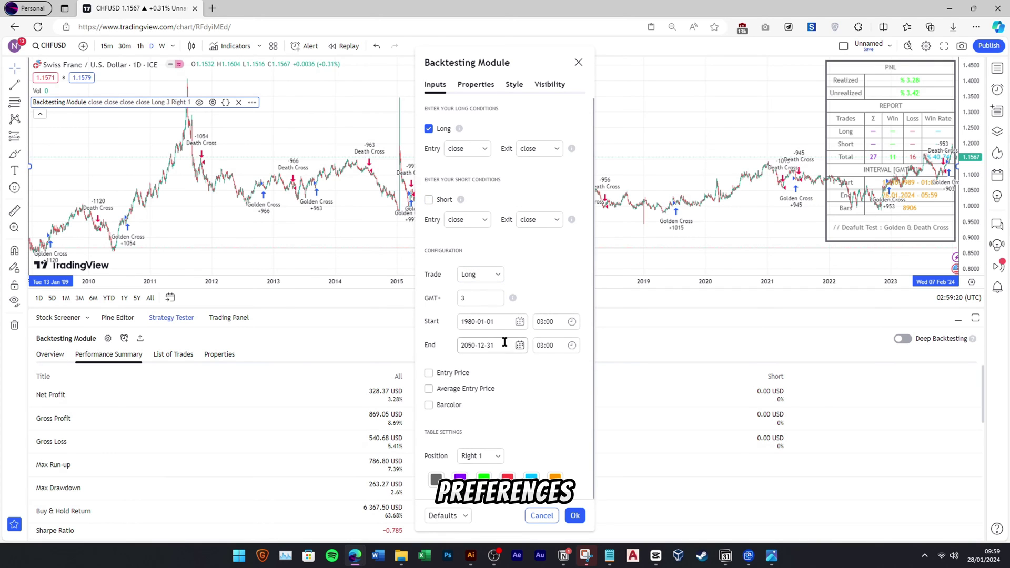
pyautogui.click(472, 322)
pyautogui.press('BackSpace')
pyautogui.press('BackSpace')
pyautogui.press('BackSpace')
pyautogui.press('BackSpace')
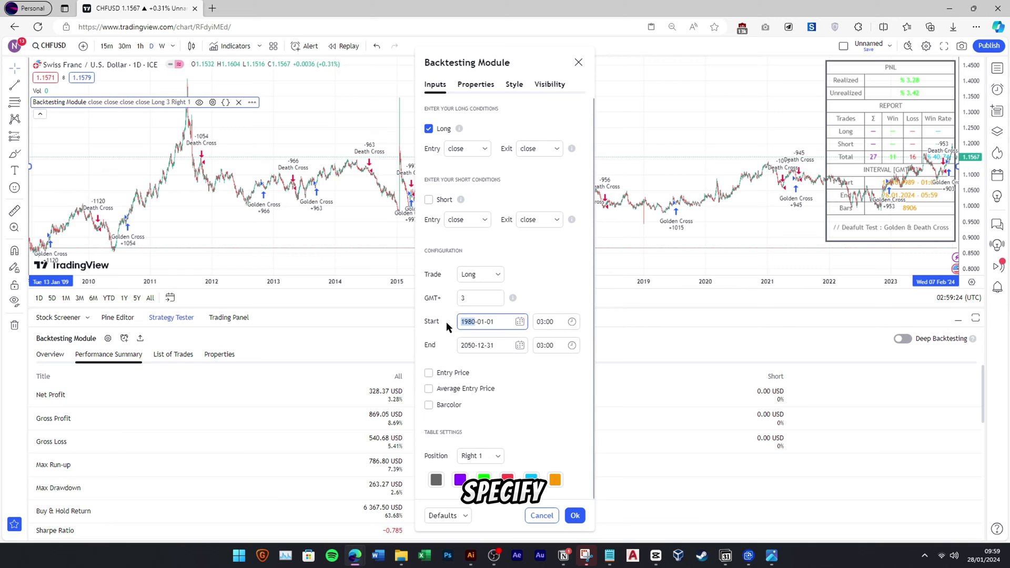
pyautogui.write('2020')
pyautogui.click(468, 345)
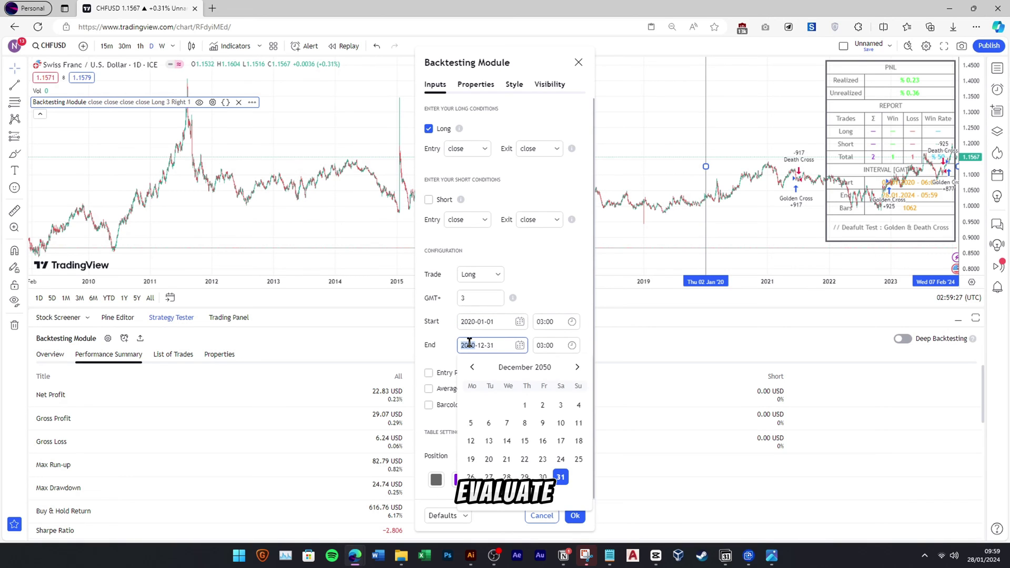
pyautogui.press('BackSpace')
pyautogui.write('3')
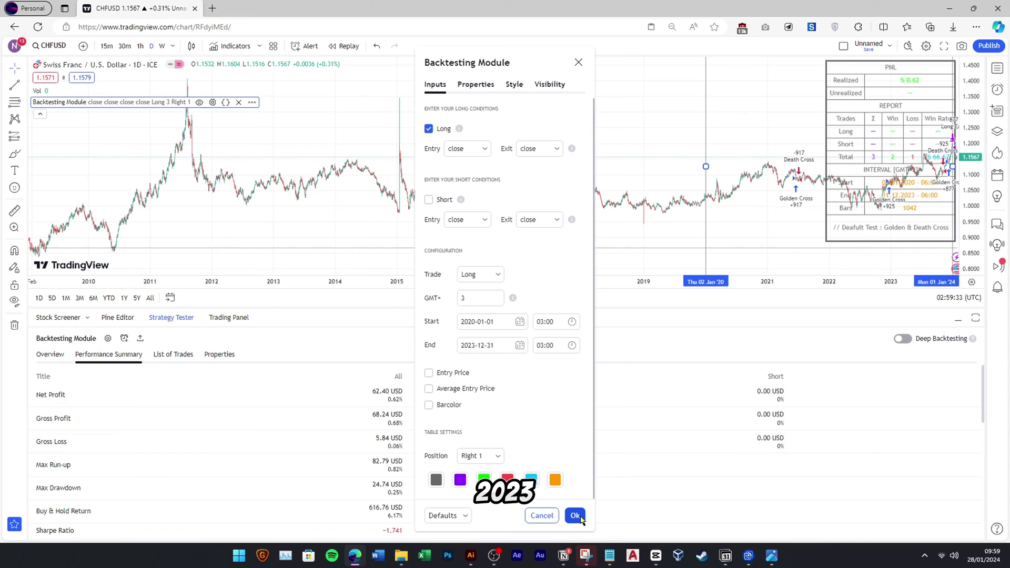
# Look through the Properties, Style and Visibility settings, then close the dialog
pyautogui.click(476, 85)
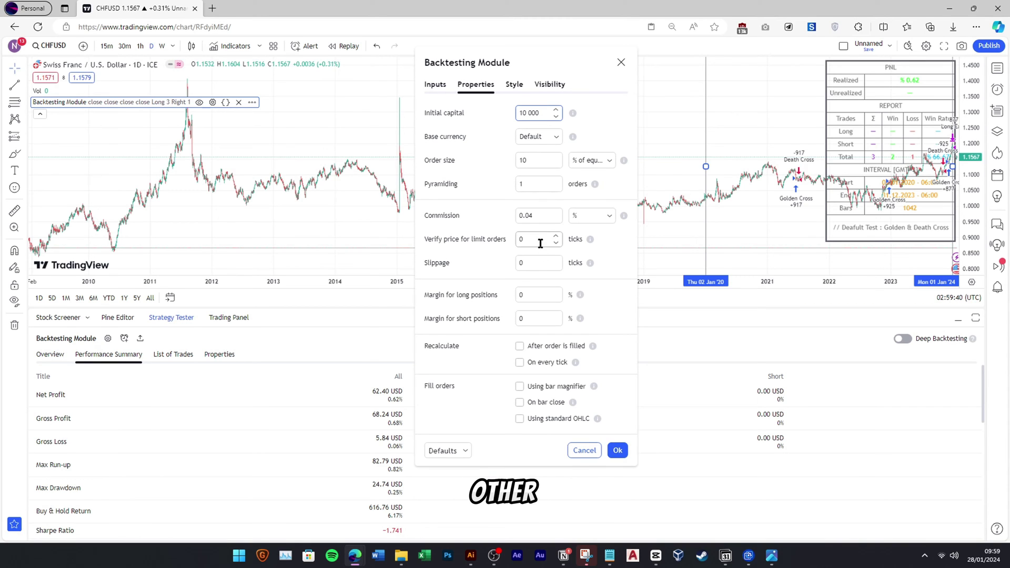
pyautogui.click(514, 84)
pyautogui.click(549, 84)
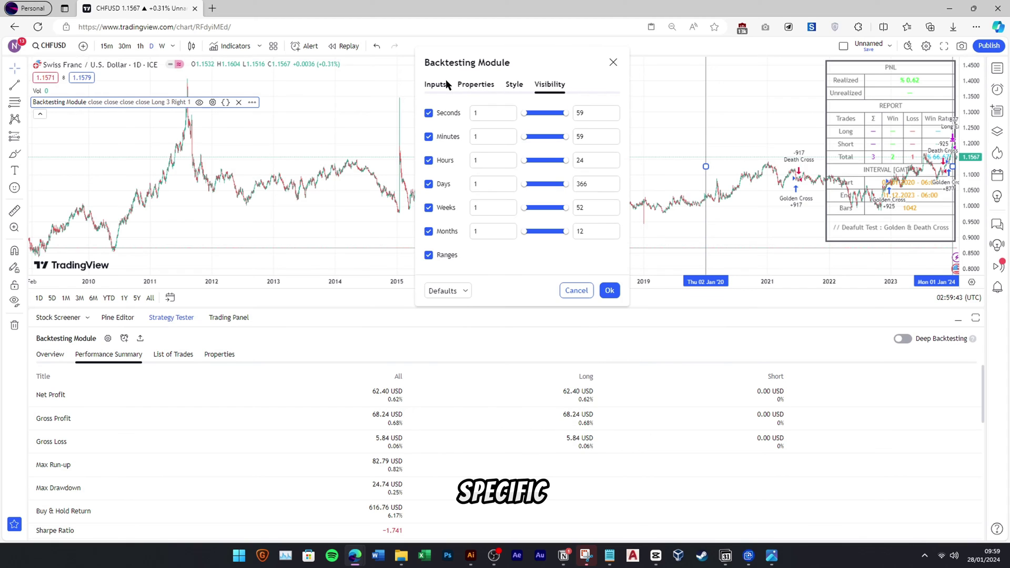
pyautogui.click(435, 84)
pyautogui.press('Escape')
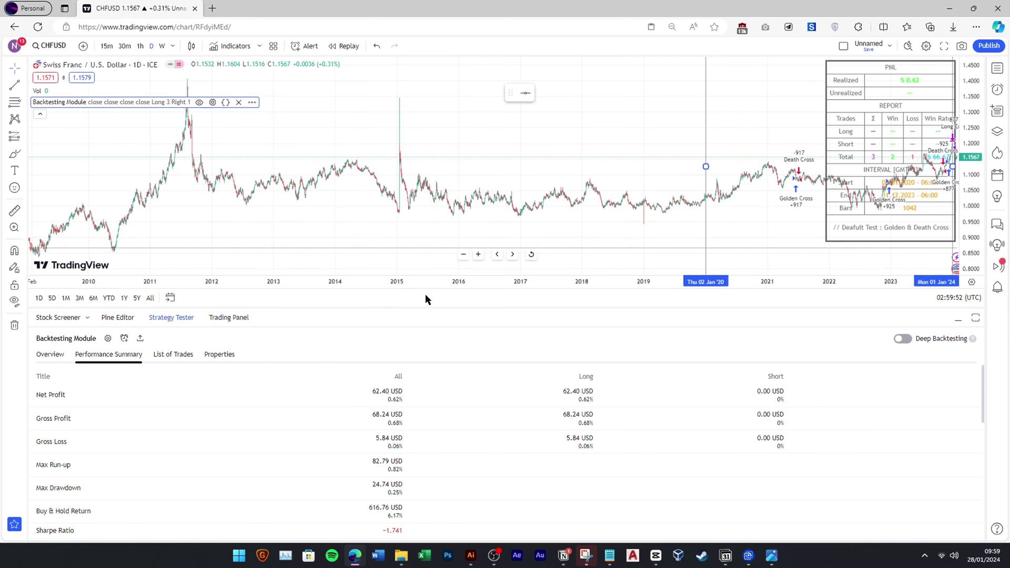
# Enlarge the chart pane and copy a snapshot image of the CHFUSD backtest chart
pyautogui.moveTo(426, 308); pyautogui.dragTo(425, 394)
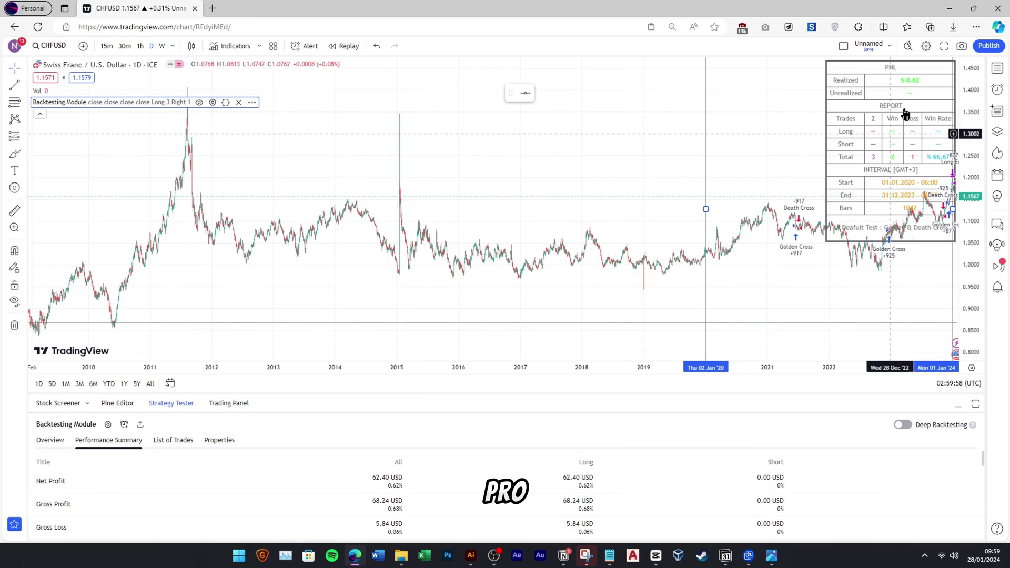
pyautogui.click(961, 46)
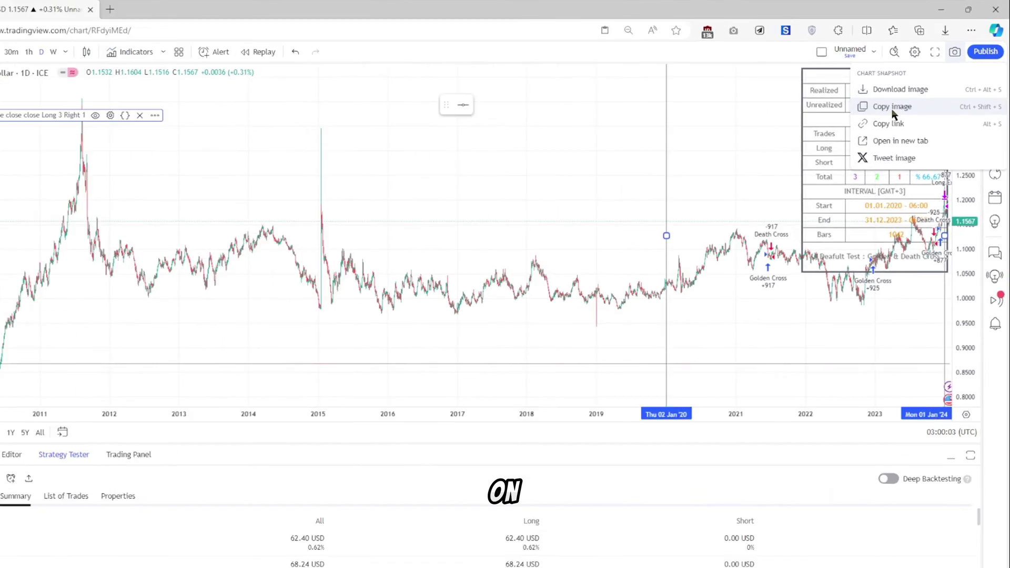
pyautogui.click(893, 108)
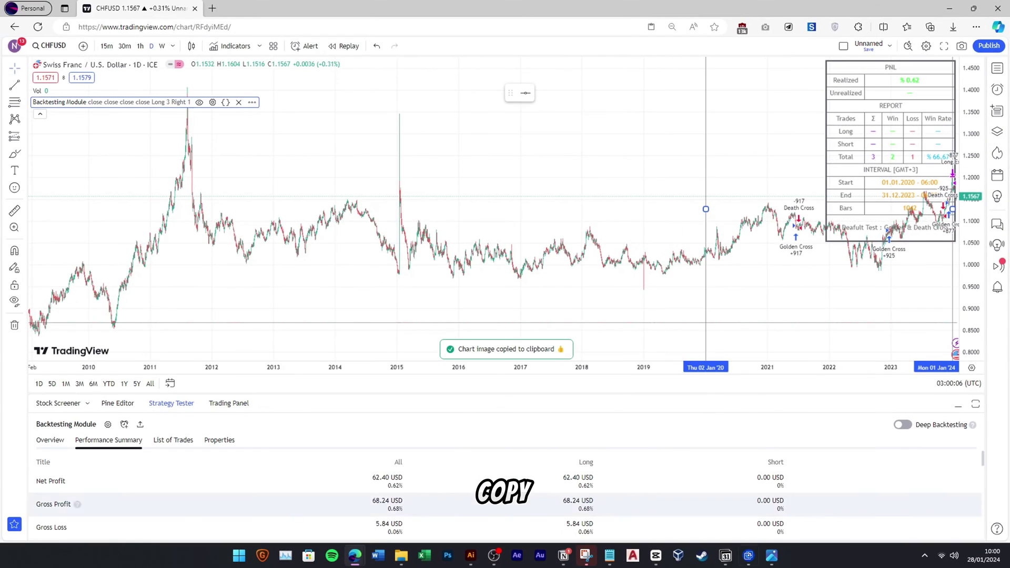
# Add a new entry named 'CHFUSD 01' to the Notion Backtests table
pyautogui.hotkey('alt', 'Tab')
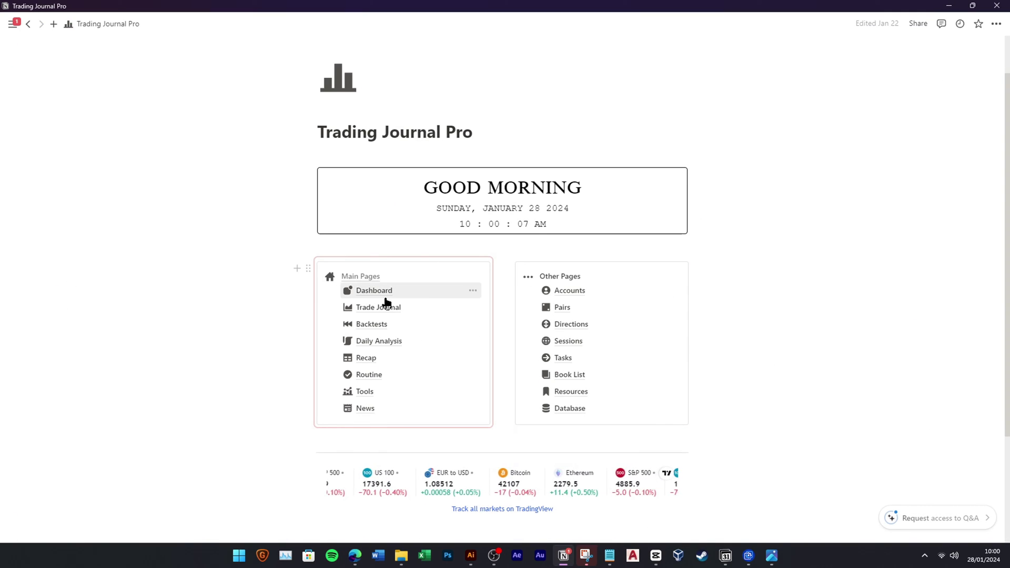
pyautogui.click(383, 328)
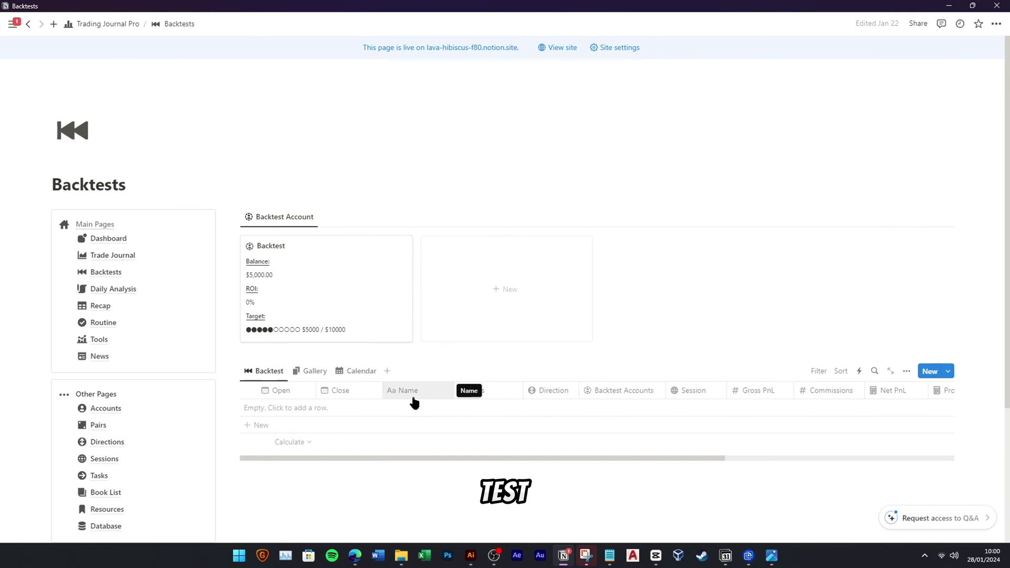
pyautogui.scroll(-2, 405, 398)
pyautogui.click(300, 322)
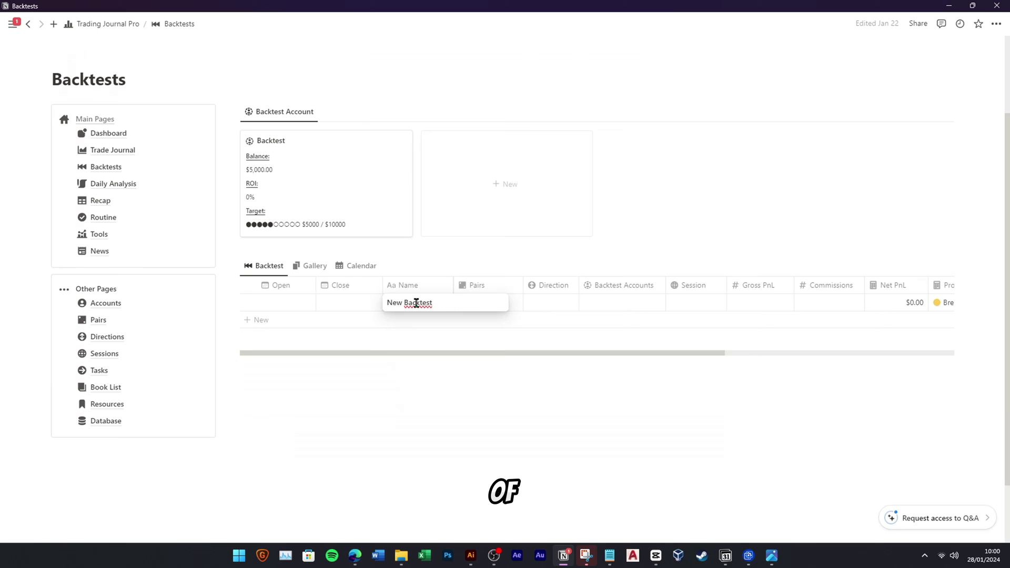
pyautogui.tripleClick(418, 301)
pyautogui.write('CHFUSD')
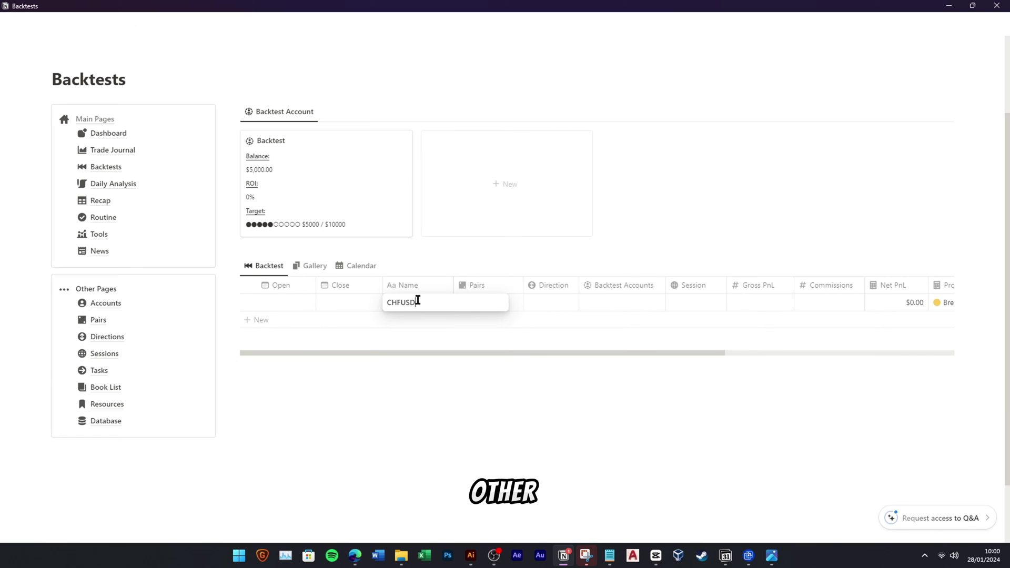
pyautogui.write(' 01')
pyautogui.press('Return')
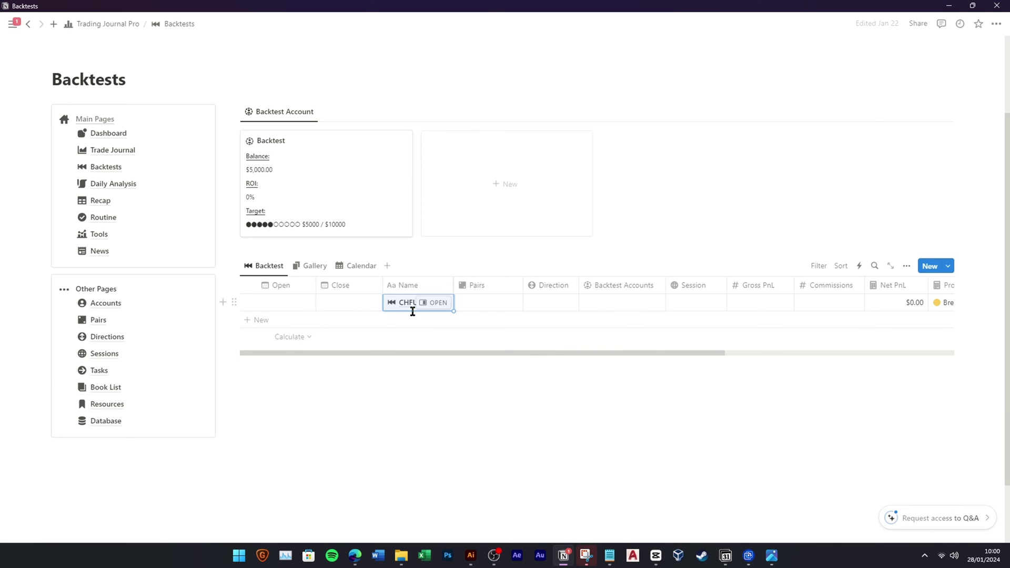
# Give it close date 12/31/2023, pair CHFUSD, direction Long, the Backtest account and Other session
pyautogui.click(289, 308)
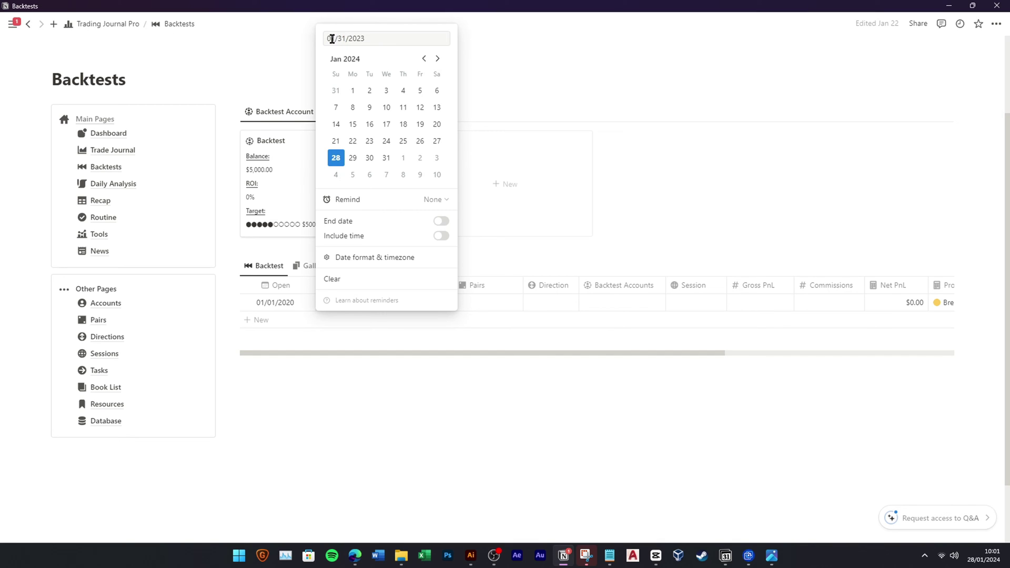
pyautogui.write('12')
pyautogui.press('Return')
pyautogui.click(482, 303)
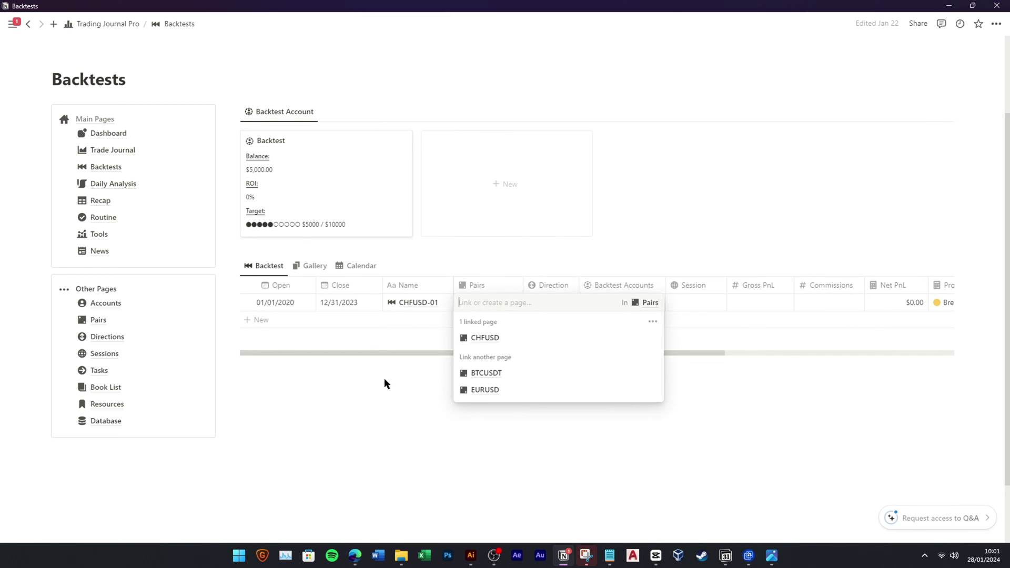
pyautogui.press('Escape')
pyautogui.click(557, 304)
pyautogui.click(547, 337)
pyautogui.click(633, 304)
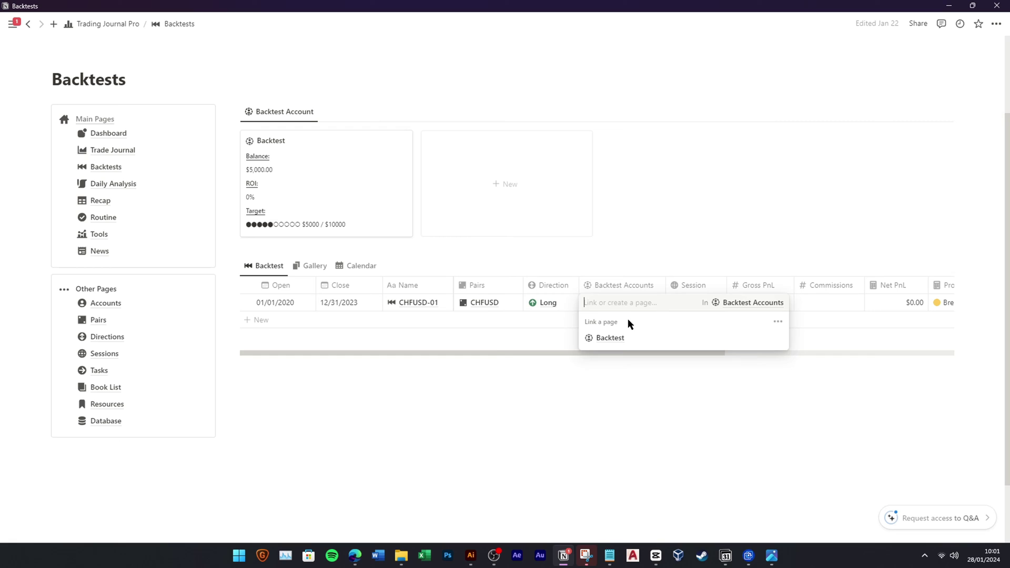
pyautogui.click(610, 337)
pyautogui.click(696, 304)
pyautogui.click(691, 387)
pyautogui.moveTo(617, 353); pyautogui.dragTo(682, 352)
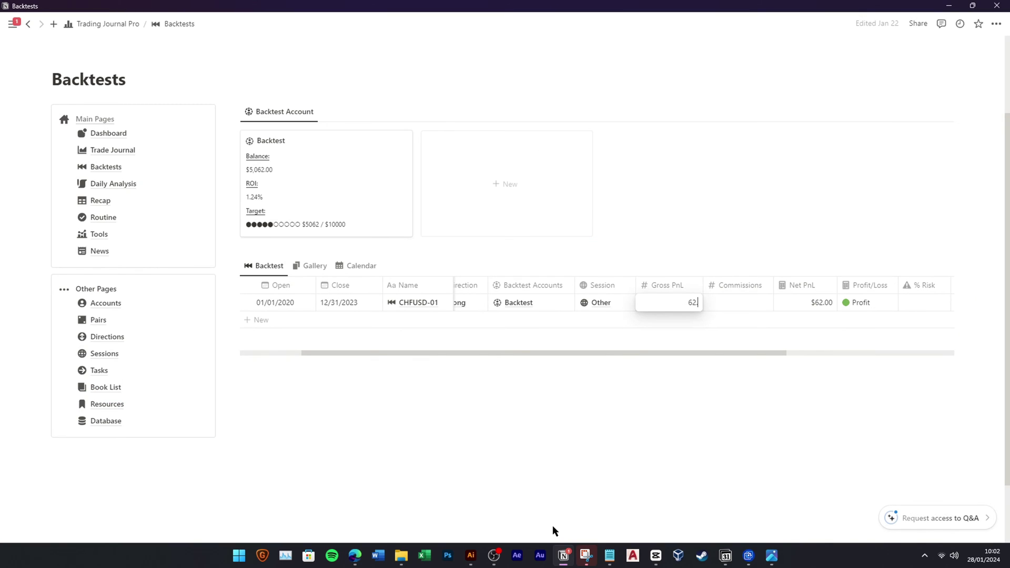
# Enter $62.40 gross PnL and $2.43 commissions for CHFUSD-01
pyautogui.moveTo(355, 556)
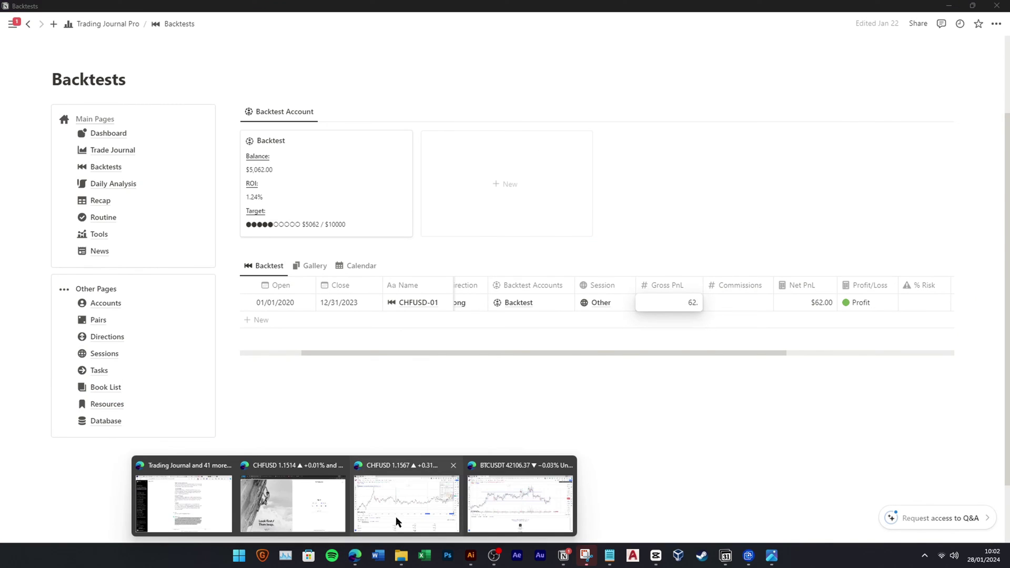
pyautogui.click(395, 516)
pyautogui.hotkey('alt', 'Tab')
pyautogui.write('.40')
pyautogui.press('Return')
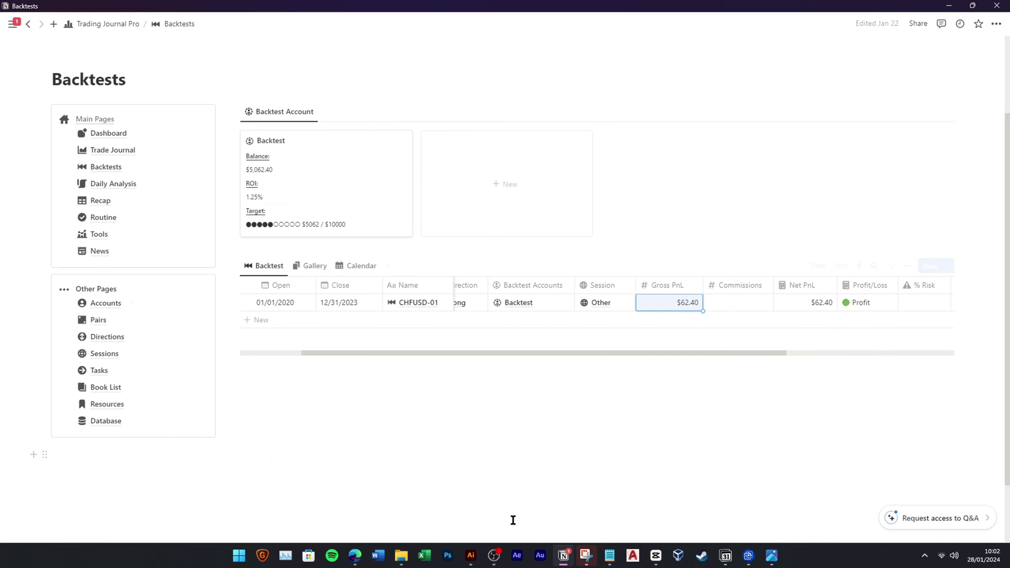
pyautogui.click(326, 513)
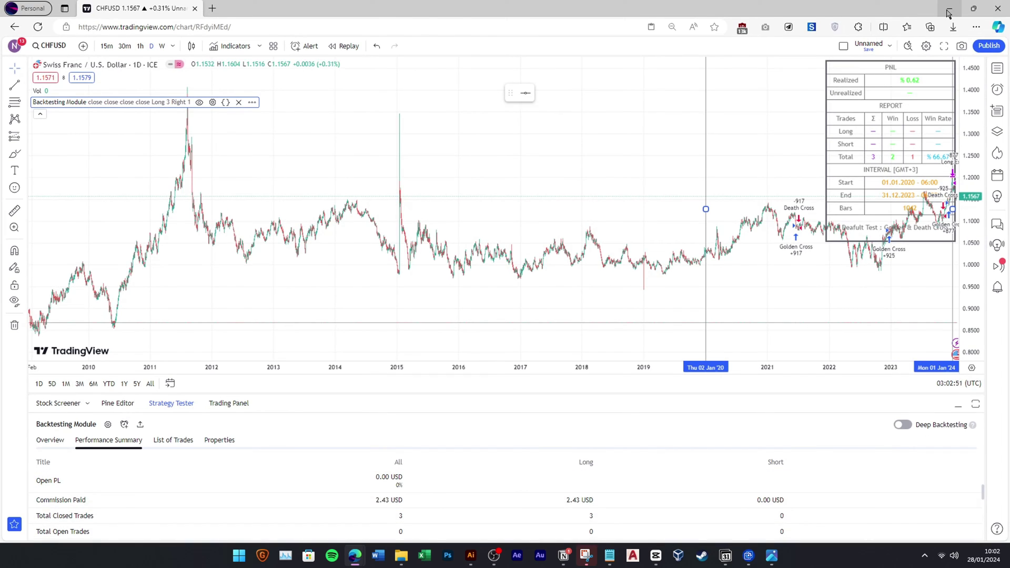
pyautogui.hotkey('alt', 'Tab')
pyautogui.write('2.43')
pyautogui.press('Return')
pyautogui.moveTo(778, 352); pyautogui.dragTo(916, 354)
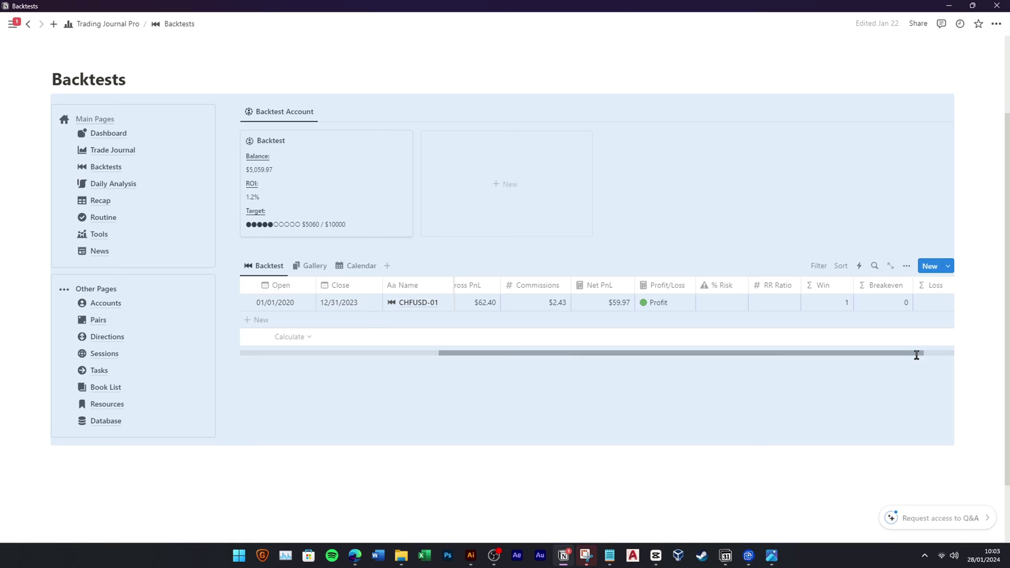
# Set % Risk to 2 and RR Ratio to 2
pyautogui.click(718, 303)
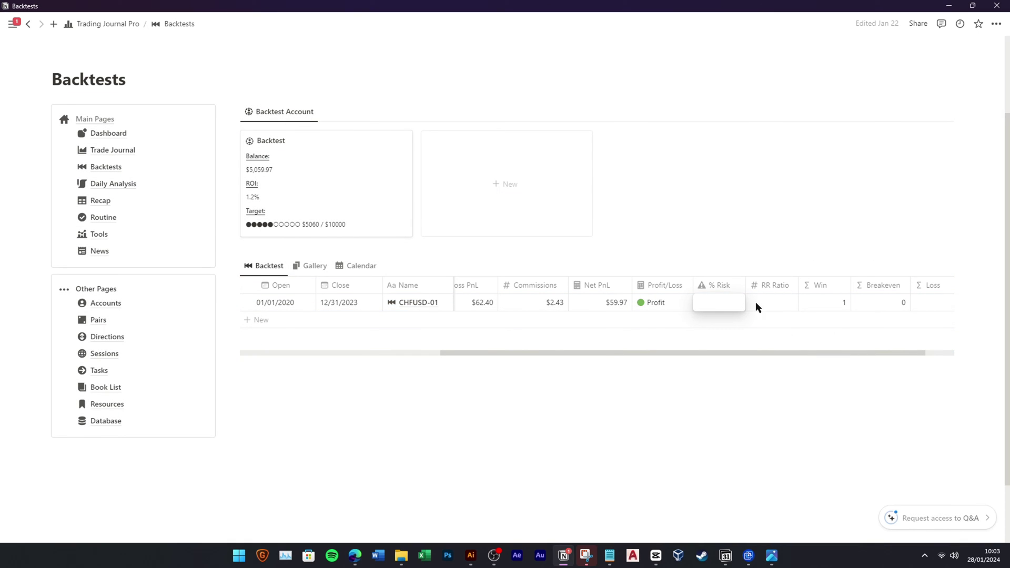
pyautogui.write('2')
pyautogui.press('Tab')
pyautogui.write('2')
pyautogui.press('Escape')
# Hide the Win, Breakeven and Loss columns of the backtest table
pyautogui.click(784, 285)
pyautogui.click(816, 397)
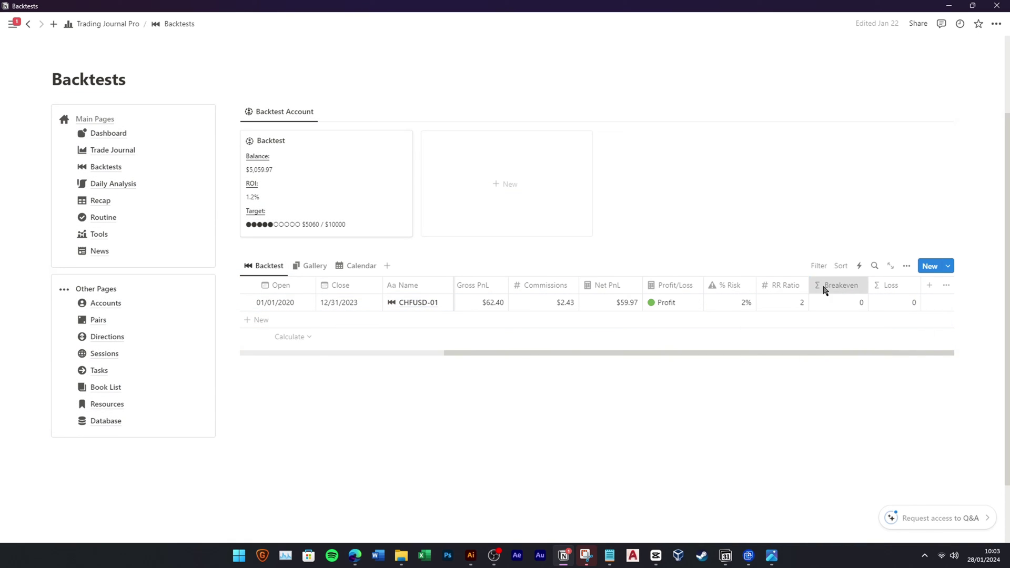
pyautogui.click(824, 285)
pyautogui.click(842, 399)
pyautogui.click(891, 285)
pyautogui.click(894, 399)
pyautogui.moveTo(557, 350); pyautogui.dragTo(737, 354)
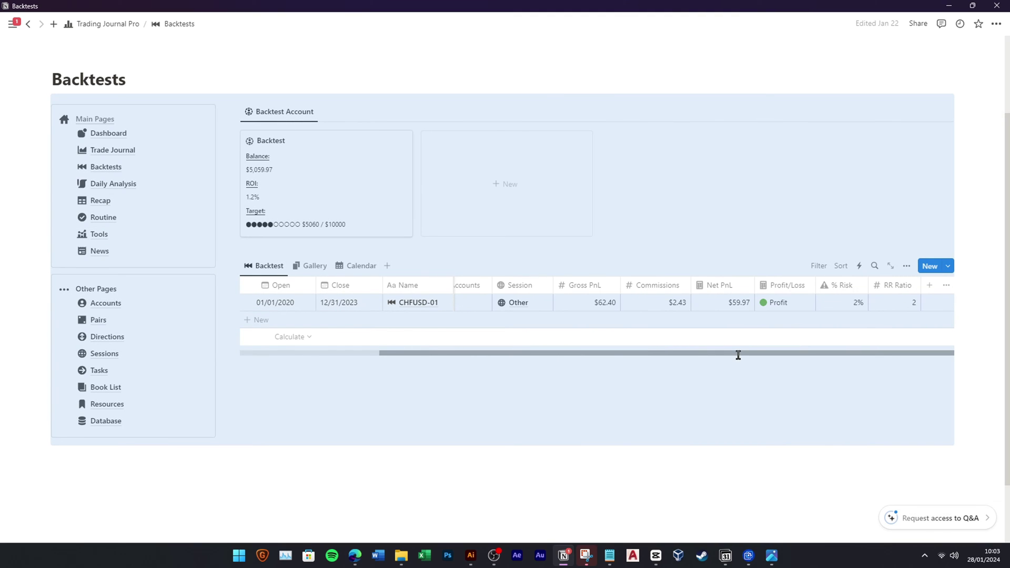
# Review the Backtests table's property list in the view options
pyautogui.click(907, 265)
pyautogui.click(892, 365)
pyautogui.scroll(-5, 875, 428)
pyautogui.scroll(8, 879, 411)
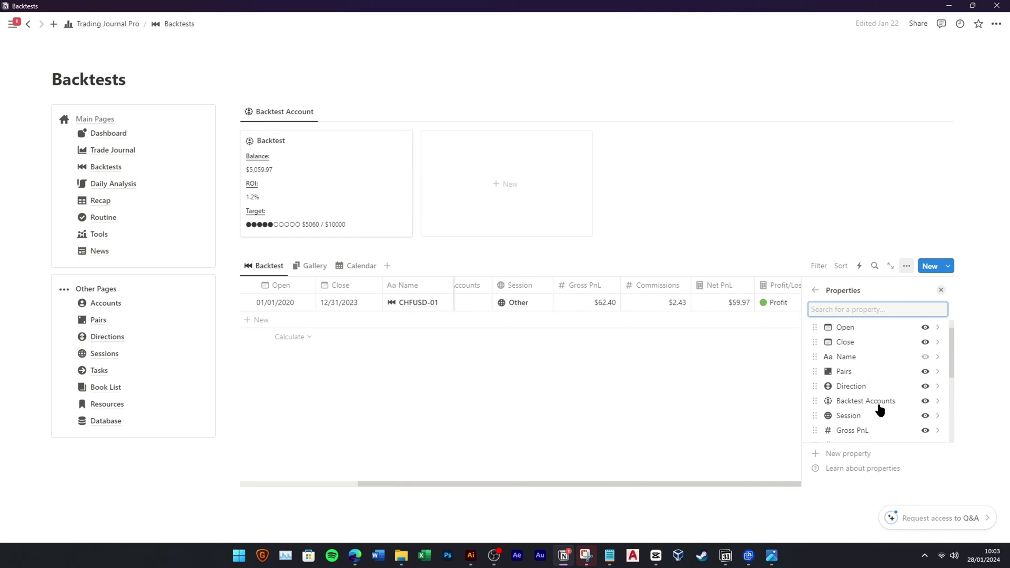
pyautogui.scroll(-6, 879, 409)
pyautogui.click(761, 425)
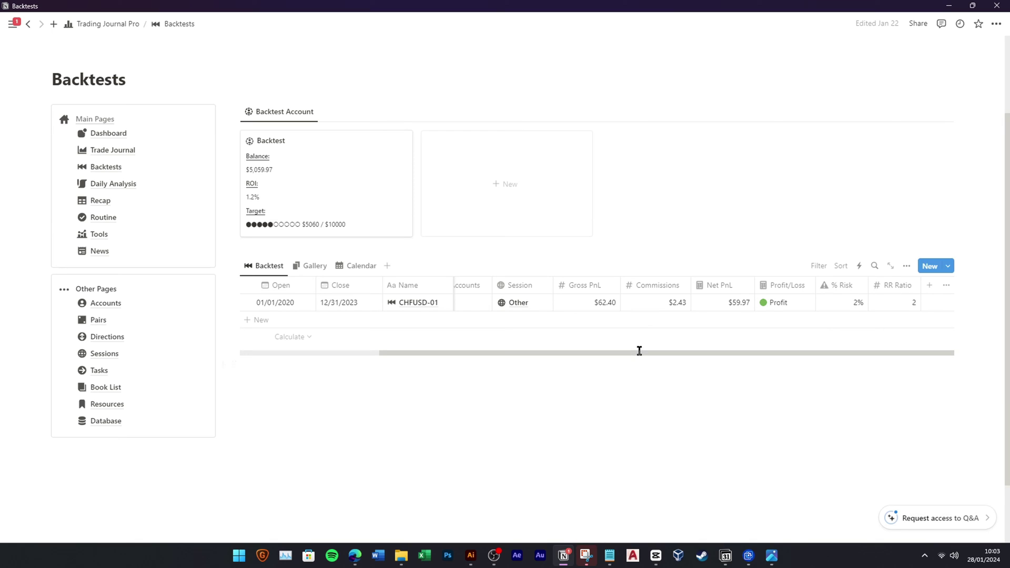
# Add a Notes text column with a pen icon and begin the CHFUSD-01 note
pyautogui.click(934, 289)
pyautogui.click(854, 280)
pyautogui.write('Pips')
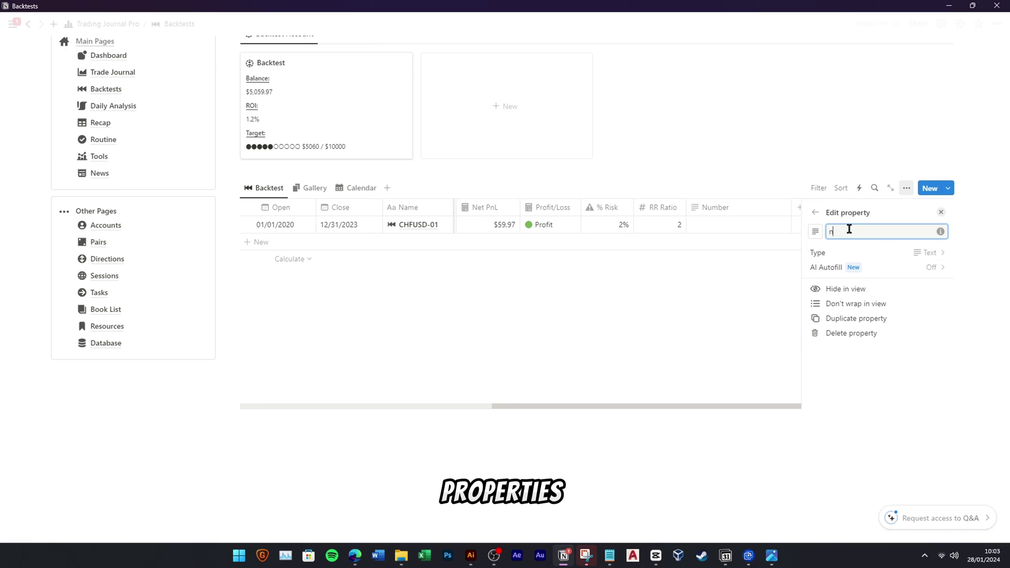
pyautogui.press('BackSpace')
pyautogui.press('BackSpace')
pyautogui.press('BackSpace')
pyautogui.press('BackSpace')
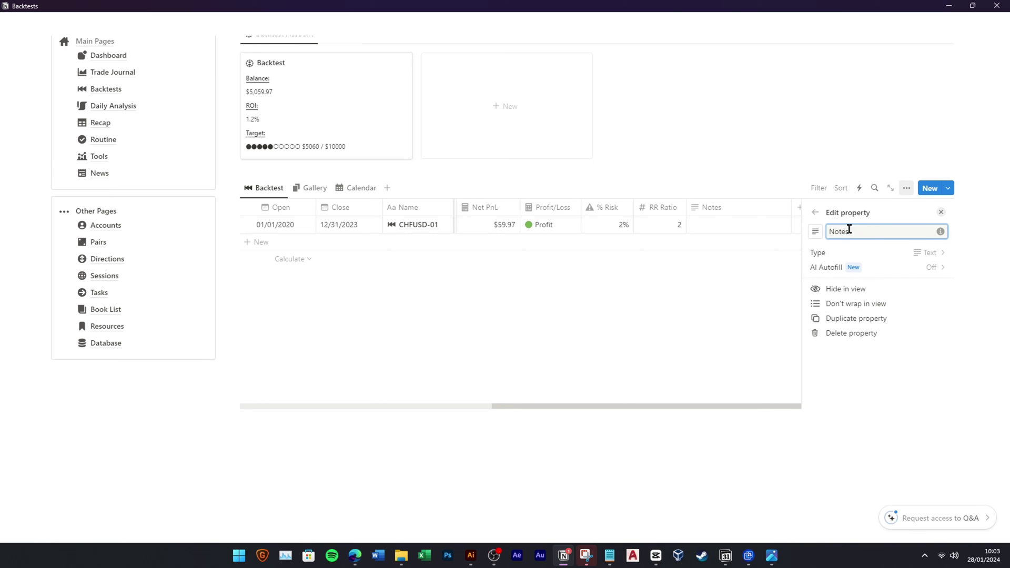
pyautogui.click(816, 231)
pyautogui.click(793, 323)
pyautogui.click(733, 294)
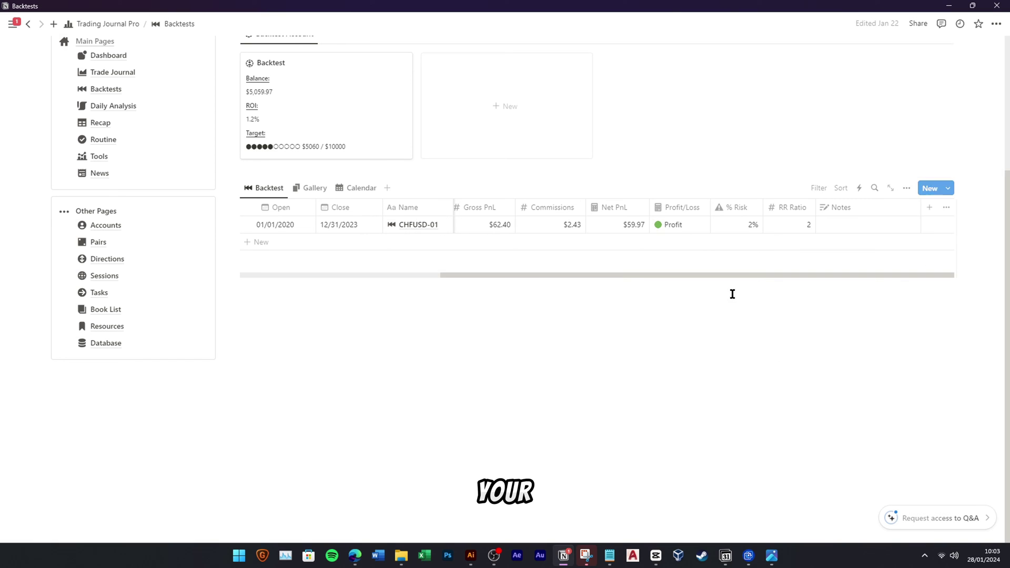
pyautogui.click(879, 224)
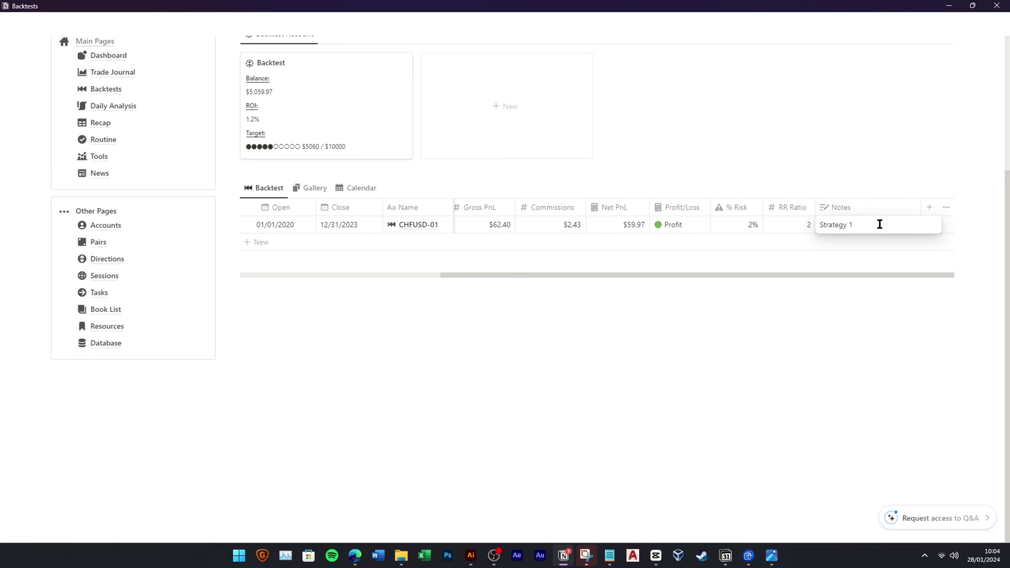
# Open the CHFUSD-01 record and paste the TradingView chart screenshot under Photos
pyautogui.moveTo(496, 275); pyautogui.dragTo(306, 284)
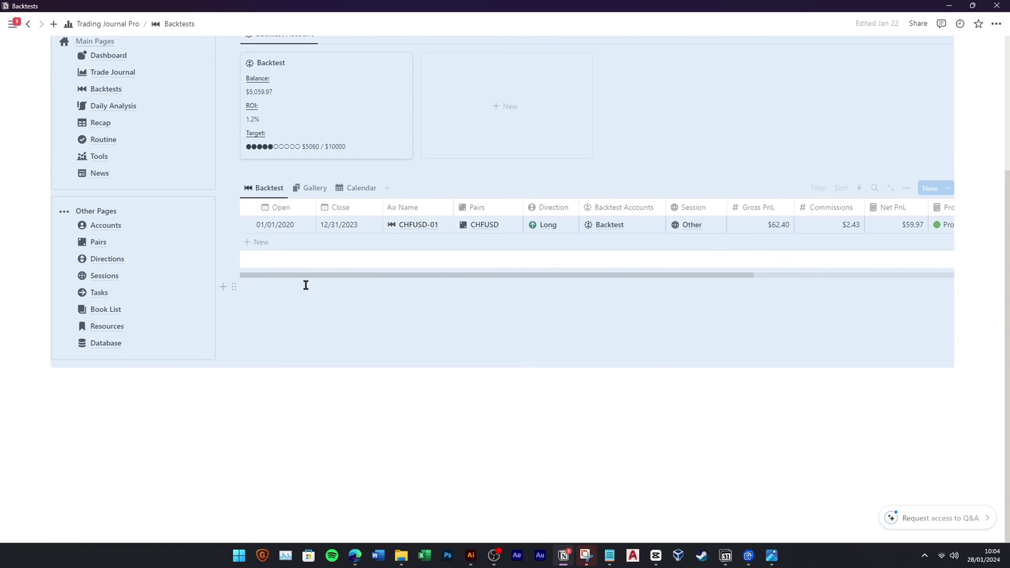
pyautogui.click(441, 225)
pyautogui.scroll(-4, 715, 285)
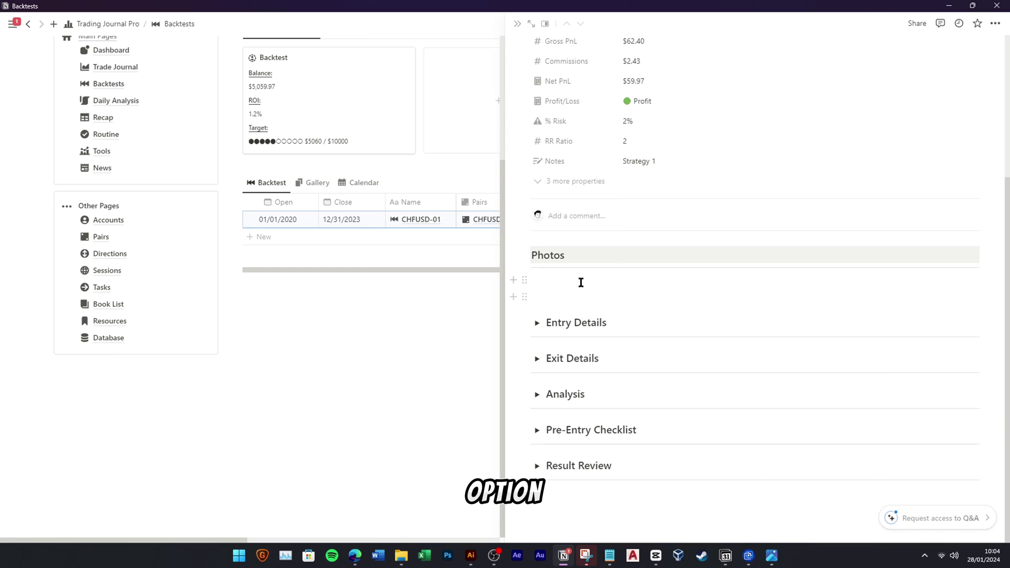
pyautogui.rightClick(568, 287)
pyautogui.click(564, 288)
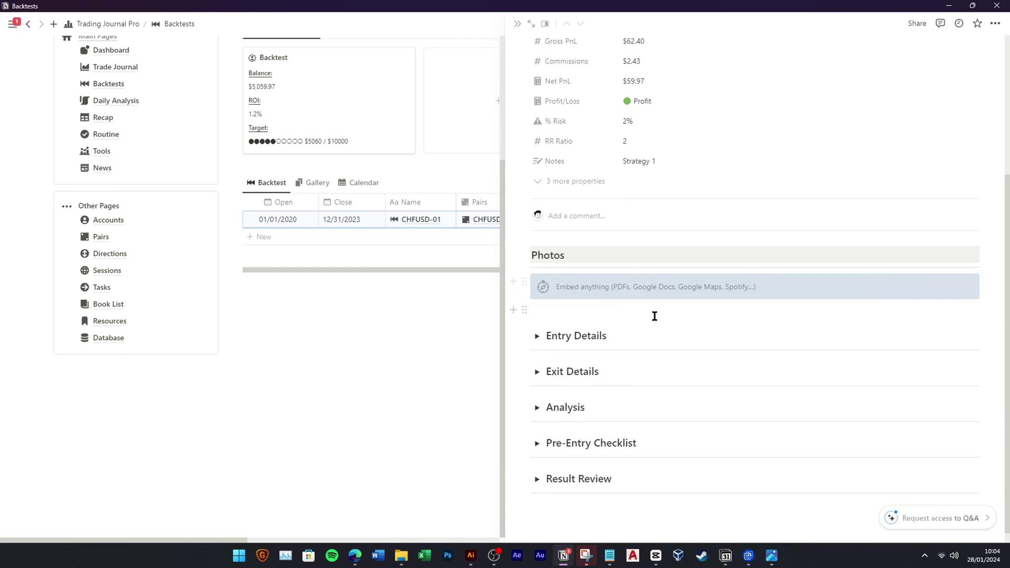
pyautogui.scroll(-3, 767, 356)
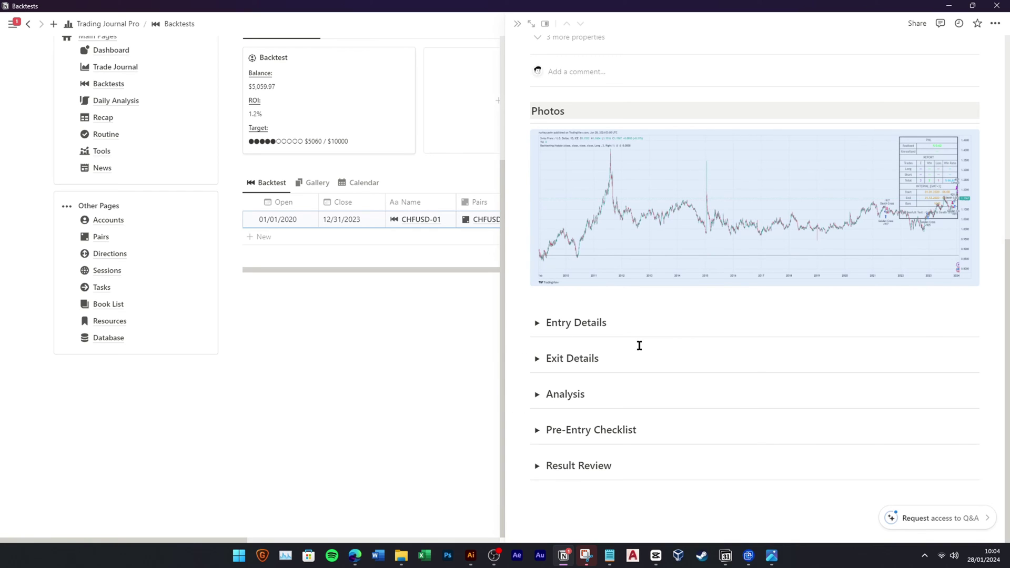
pyautogui.click(537, 323)
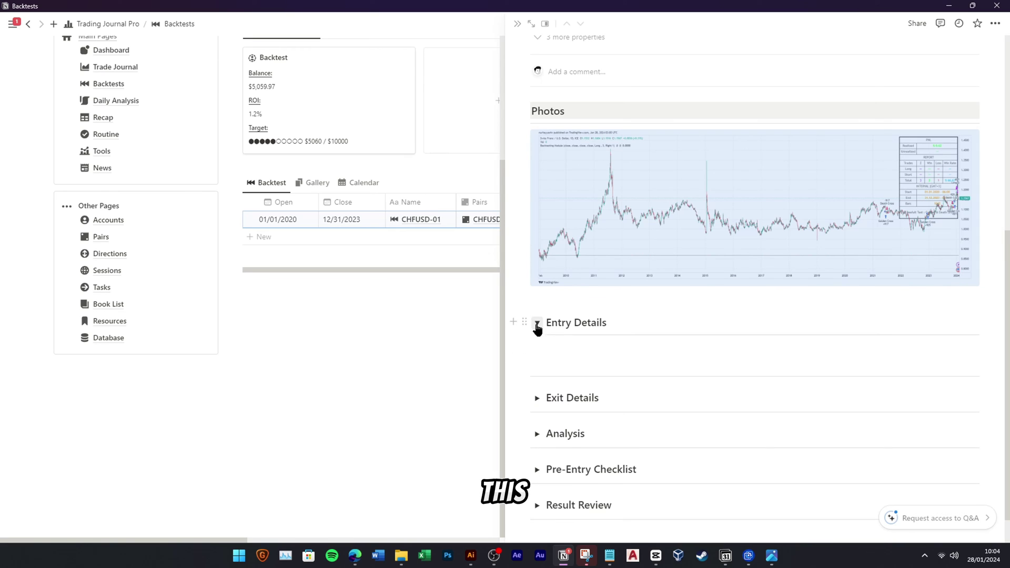
pyautogui.click(537, 322)
pyautogui.click(562, 323)
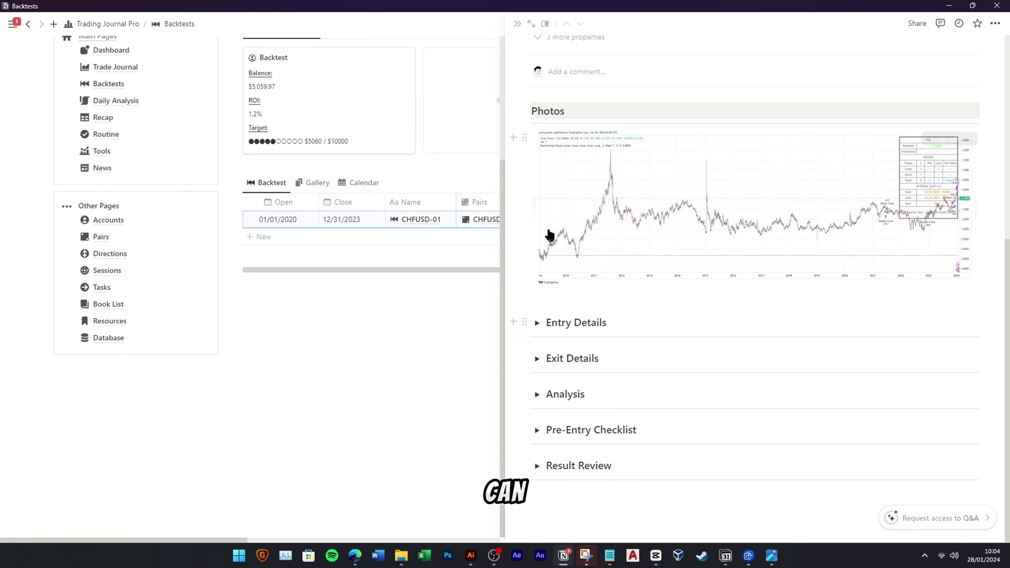
# Edit the New Backtest template and rename its Entry Details heading to Script
pyautogui.click(519, 24)
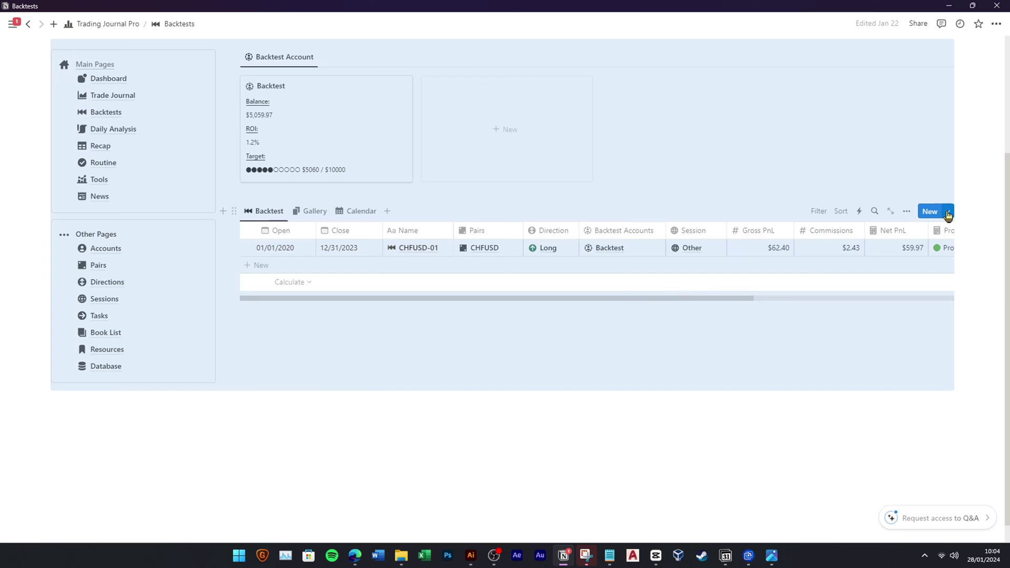
pyautogui.click(948, 211)
pyautogui.click(992, 249)
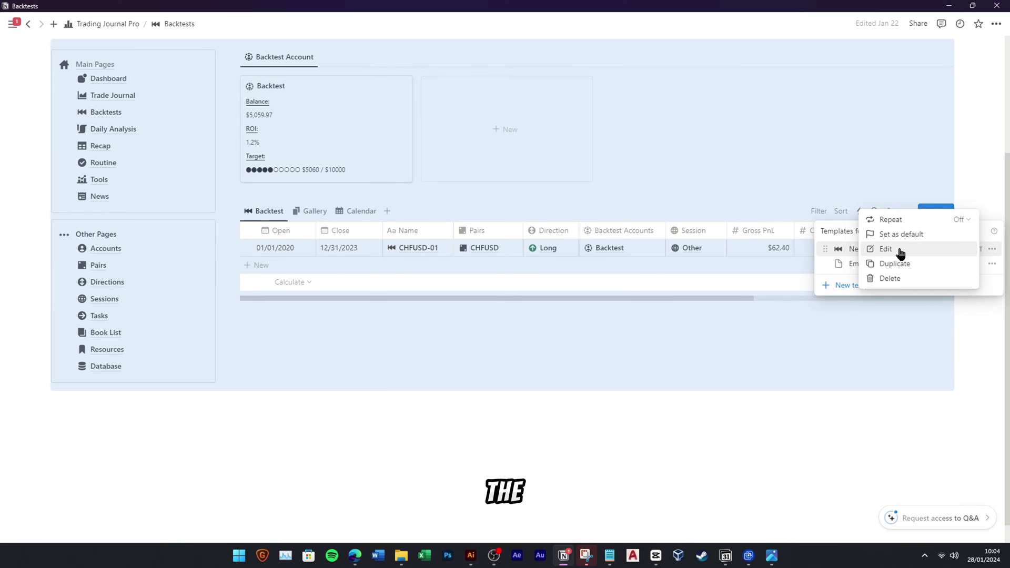
pyautogui.click(894, 250)
pyautogui.scroll(-6, 437, 315)
pyautogui.scroll(-2, 400, 327)
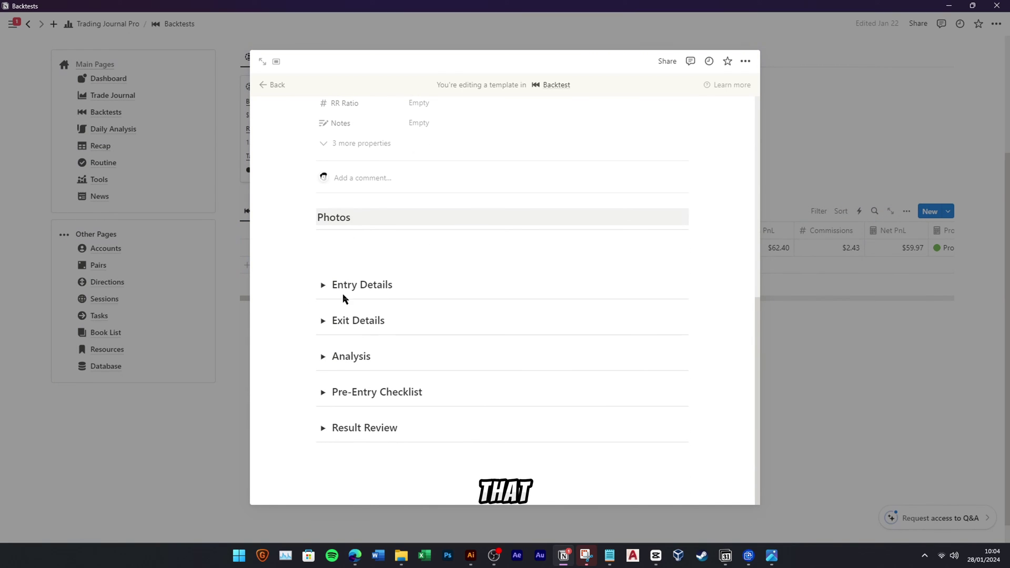
pyautogui.moveTo(331, 285); pyautogui.dragTo(387, 285)
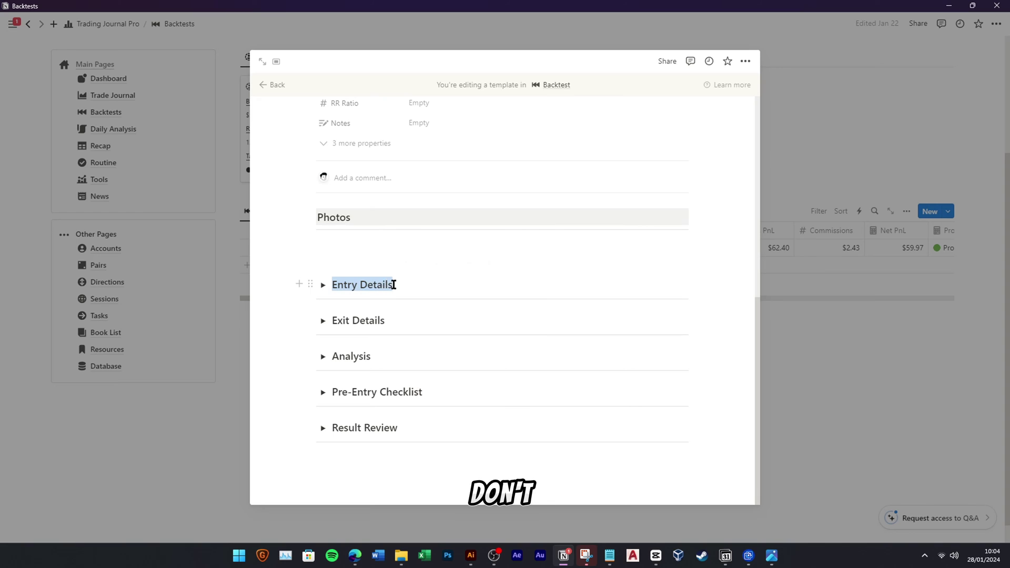
pyautogui.write('Sc')
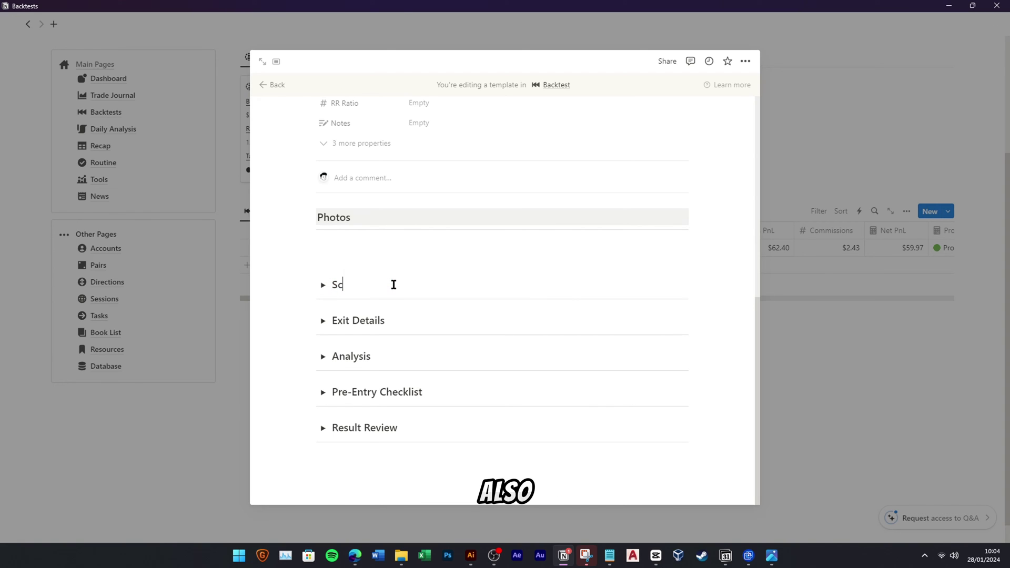
pyautogui.write('iptript')
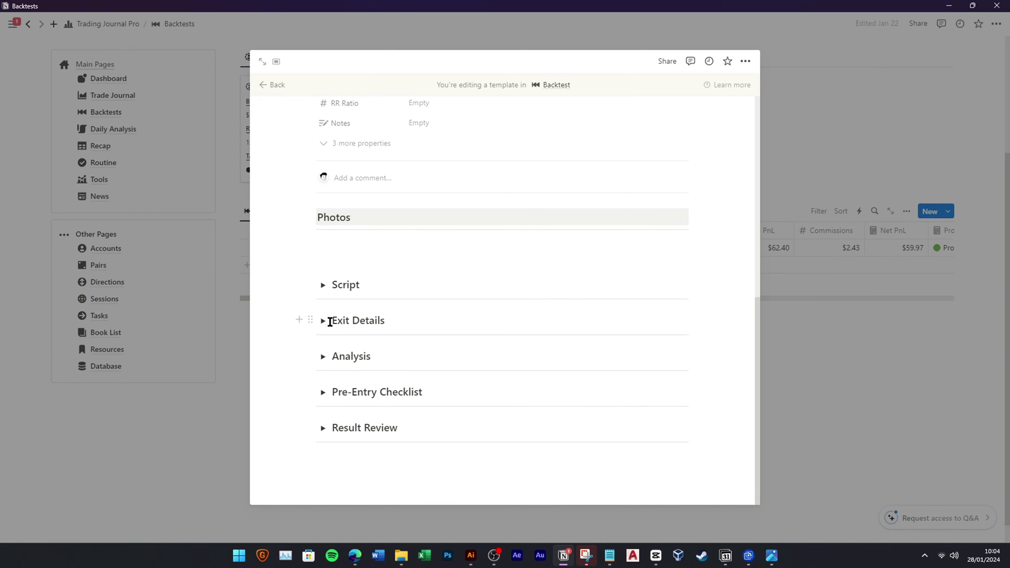
# Delete the Exit Details and Pre-Entry Checklist sections from the template
pyautogui.moveTo(284, 319); pyautogui.dragTo(345, 329)
pyautogui.press('BackSpace')
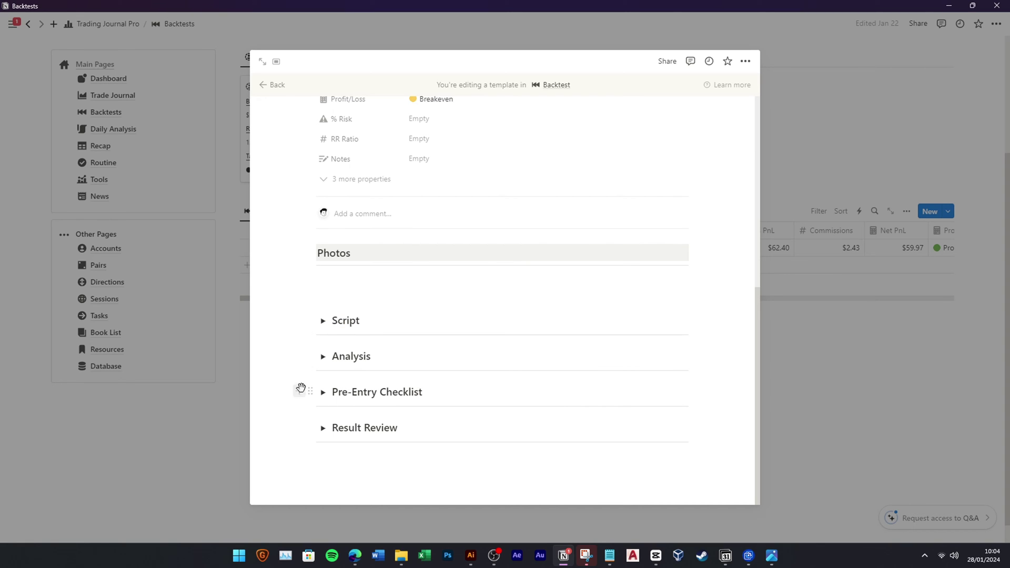
pyautogui.moveTo(327, 398); pyautogui.dragTo(335, 408)
pyautogui.press('BackSpace')
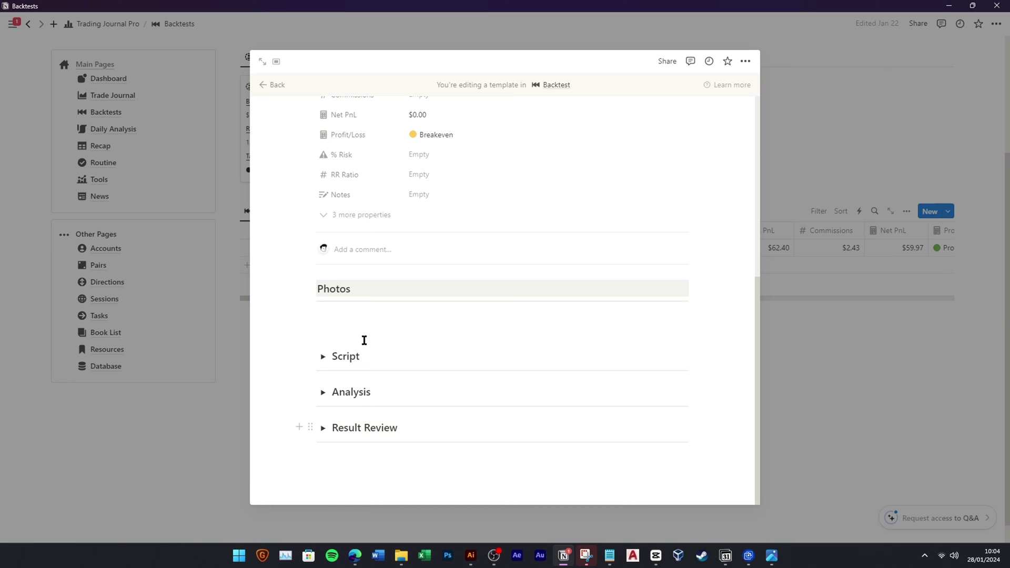
# Clear CHFUSD-01's old photo and section blocks and apply the New Backtest template
pyautogui.click(221, 422)
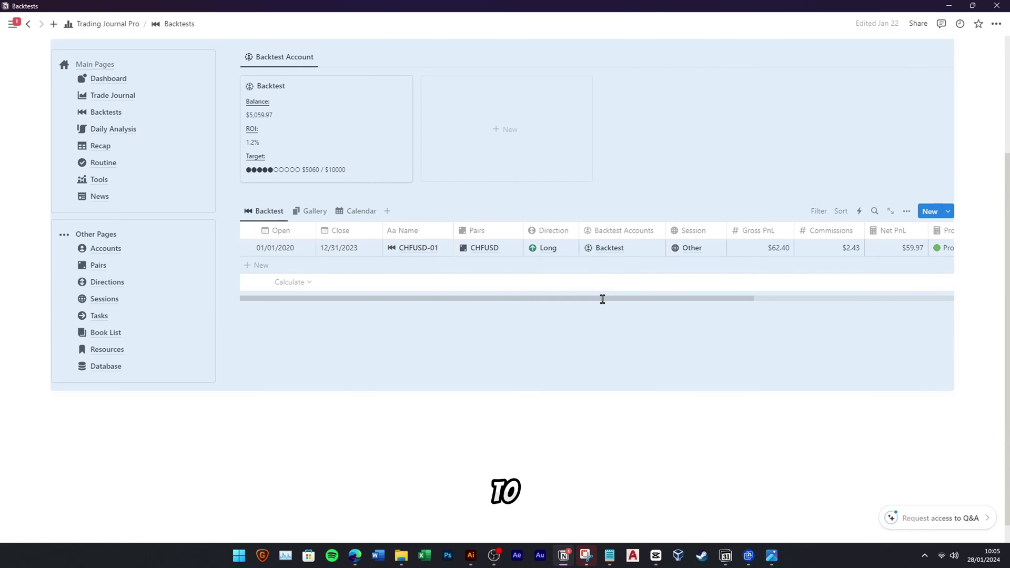
pyautogui.click(417, 252)
pyautogui.scroll(-6, 702, 377)
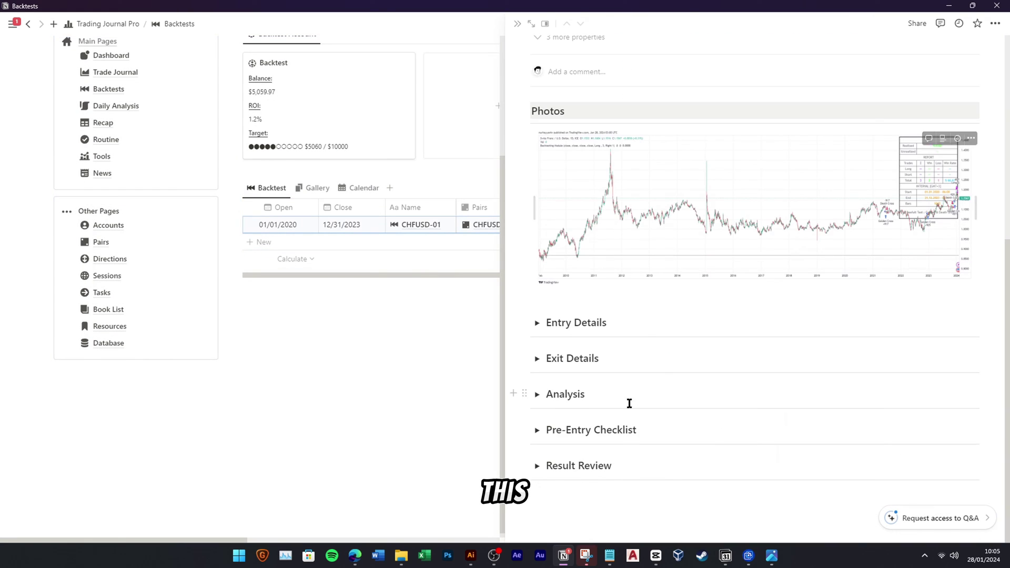
pyautogui.moveTo(684, 493); pyautogui.dragTo(532, 321)
pyautogui.moveTo(678, 526); pyautogui.dragTo(590, 165)
pyautogui.press('Delete')
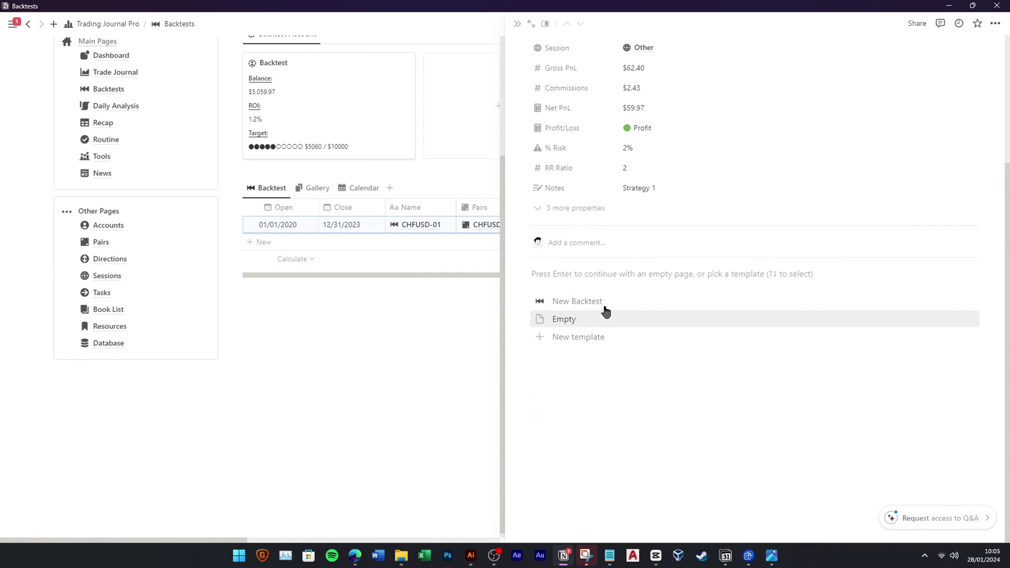
pyautogui.click(608, 307)
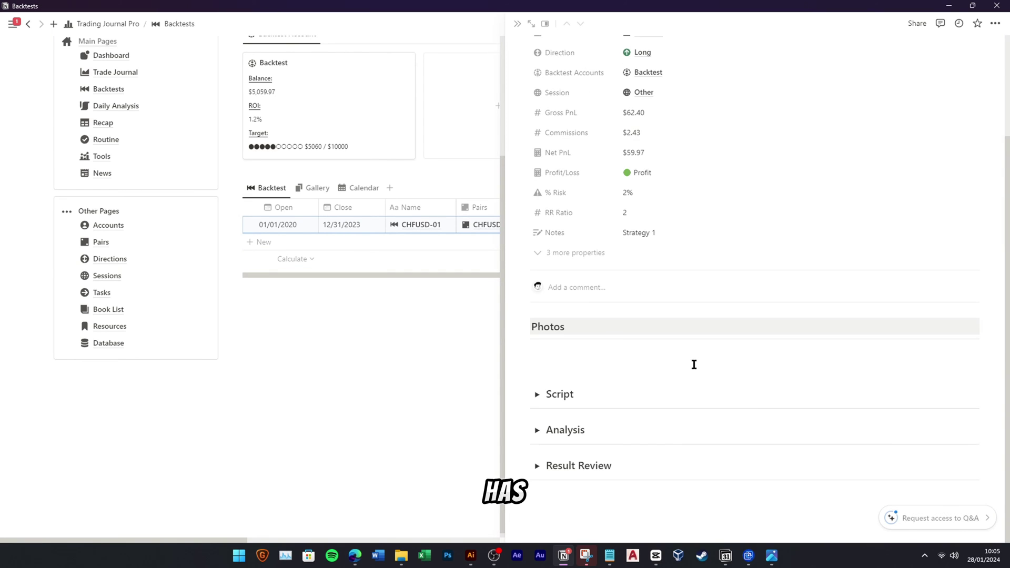
# Paste the chart image under Photos and the Notepad Pine script into the Script section
pyautogui.click(563, 354)
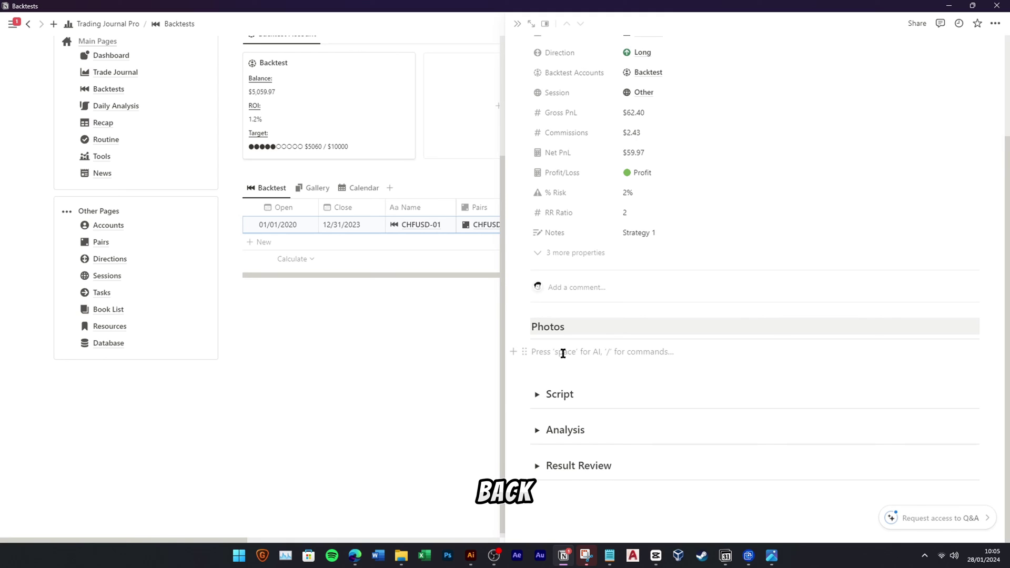
pyautogui.hotkey('ctrl', 'v')
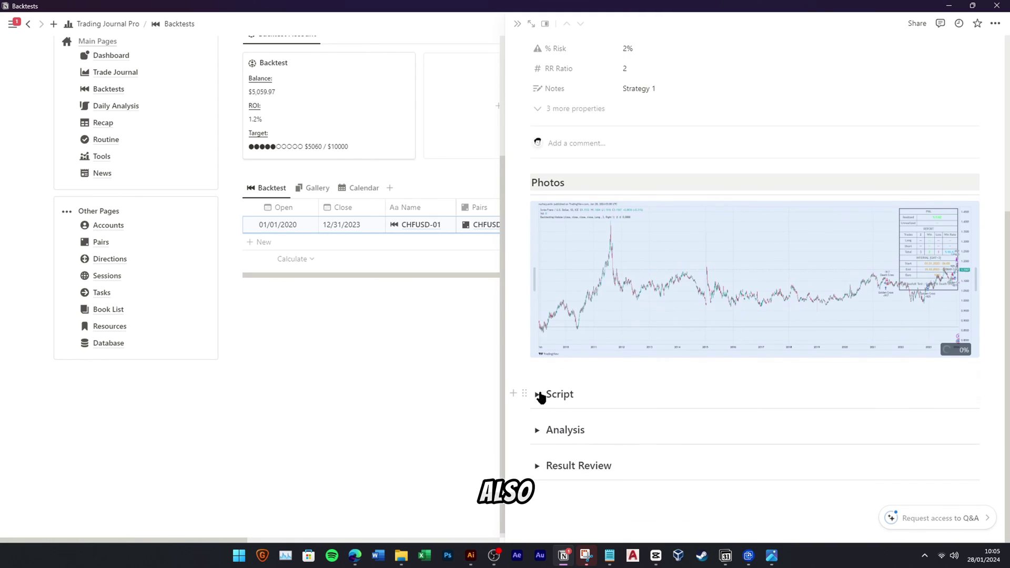
pyautogui.click(537, 395)
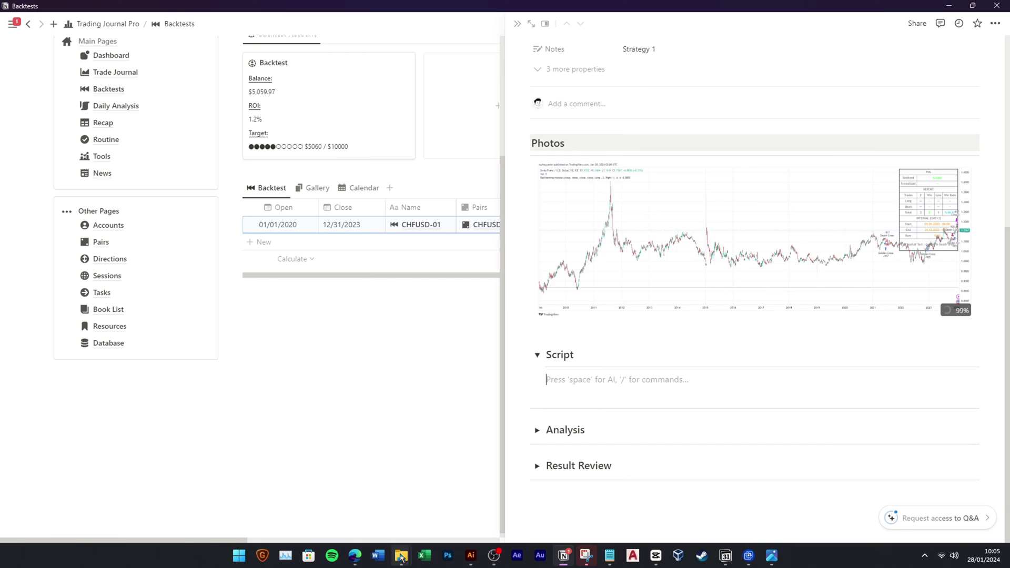
pyautogui.click(608, 559)
pyautogui.rightClick(625, 299)
pyautogui.click(648, 350)
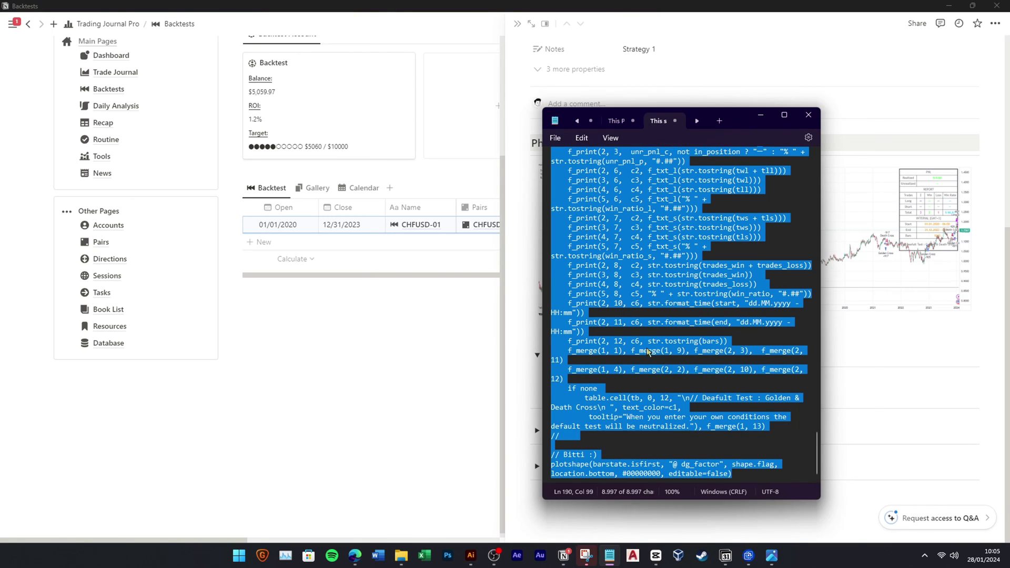
pyautogui.click(760, 115)
pyautogui.hotkey('ctrl', 'v')
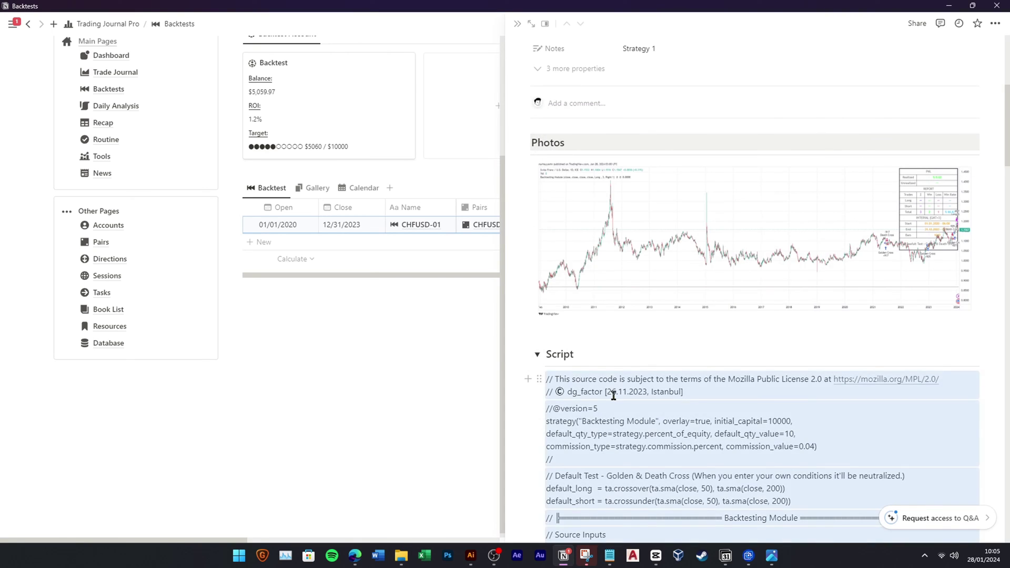
# Check the Script, Analysis and Result Review sections of the rebuilt entry
pyautogui.scroll(-10, 611, 392)
pyautogui.scroll(12, 611, 392)
pyautogui.click(536, 304)
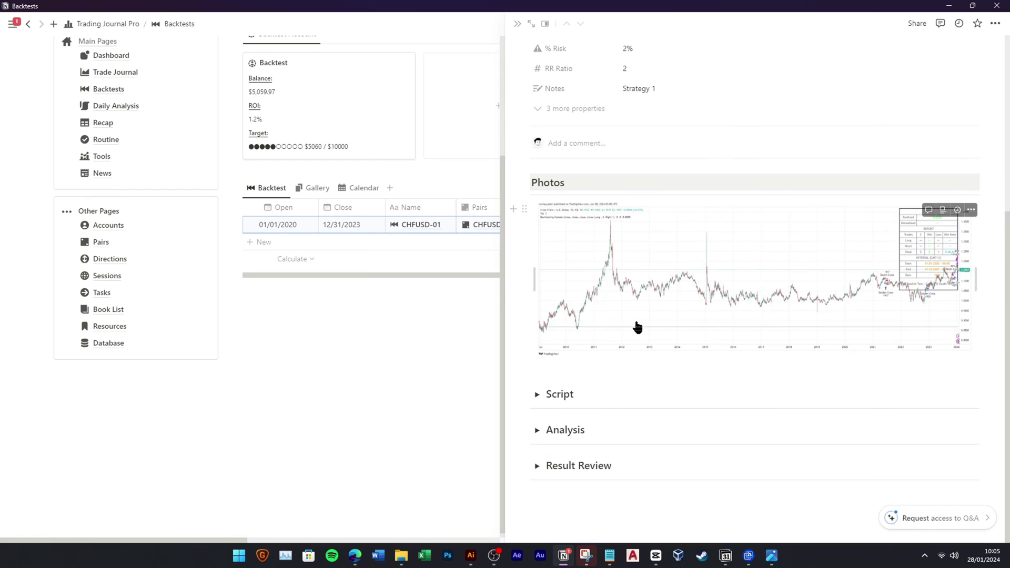
pyautogui.click(536, 430)
pyautogui.scroll(-1, 541, 435)
pyautogui.click(537, 390)
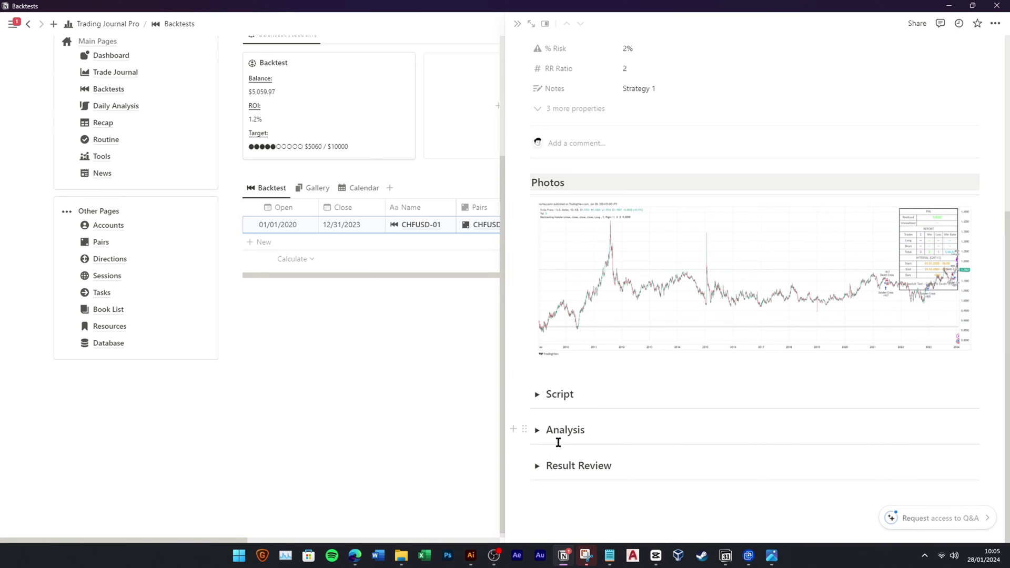
pyautogui.click(537, 465)
pyautogui.click(524, 425)
pyautogui.click(623, 99)
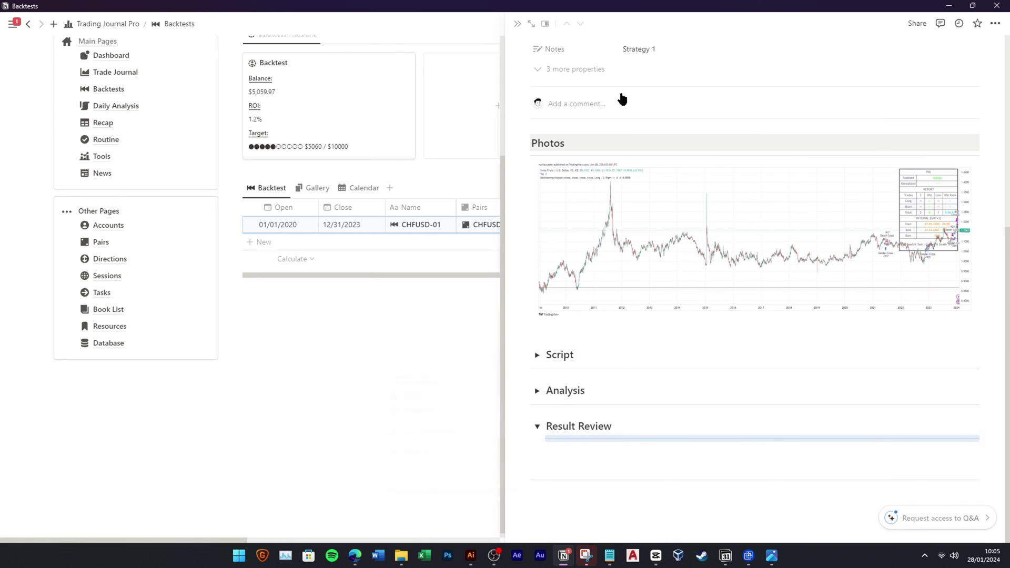
pyautogui.click(517, 25)
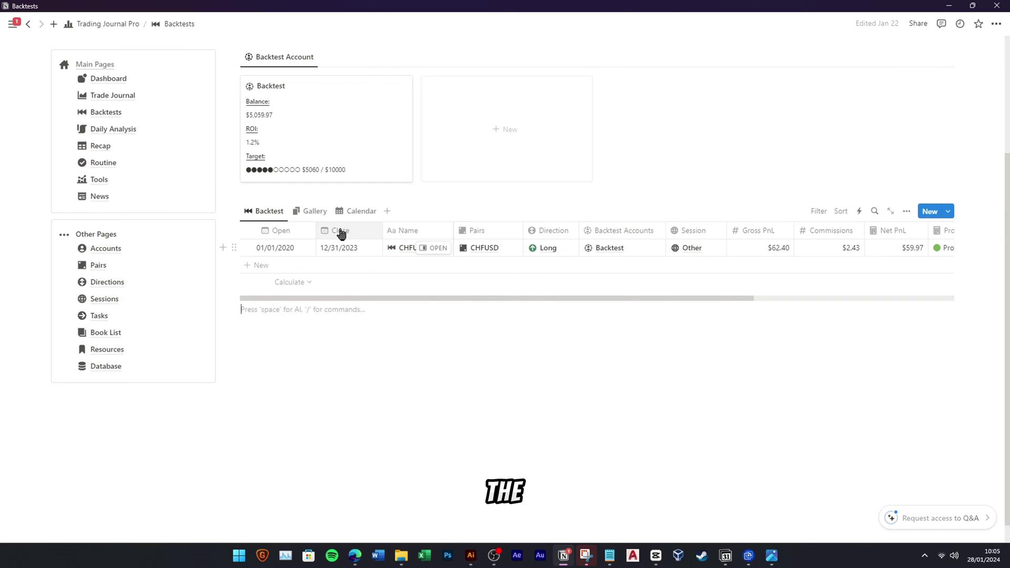
pyautogui.click(317, 213)
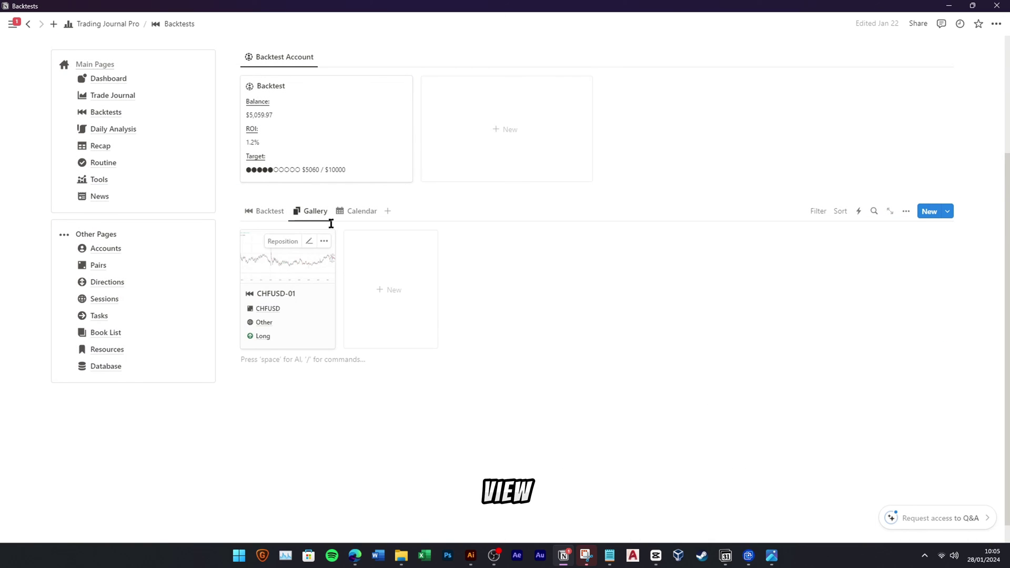
pyautogui.click(350, 215)
pyautogui.scroll(-3, 484, 340)
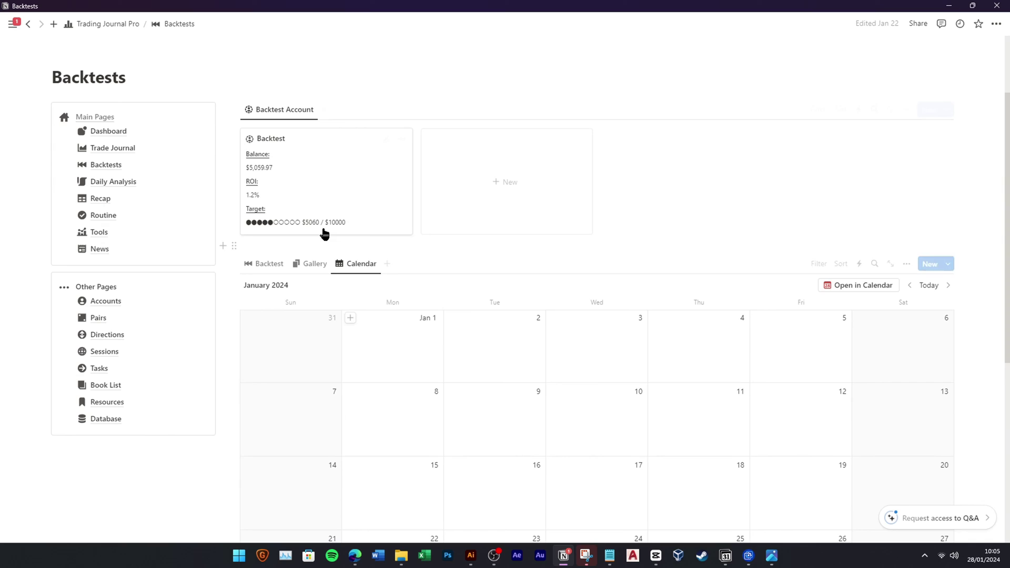
pyautogui.click(308, 263)
pyautogui.click(283, 264)
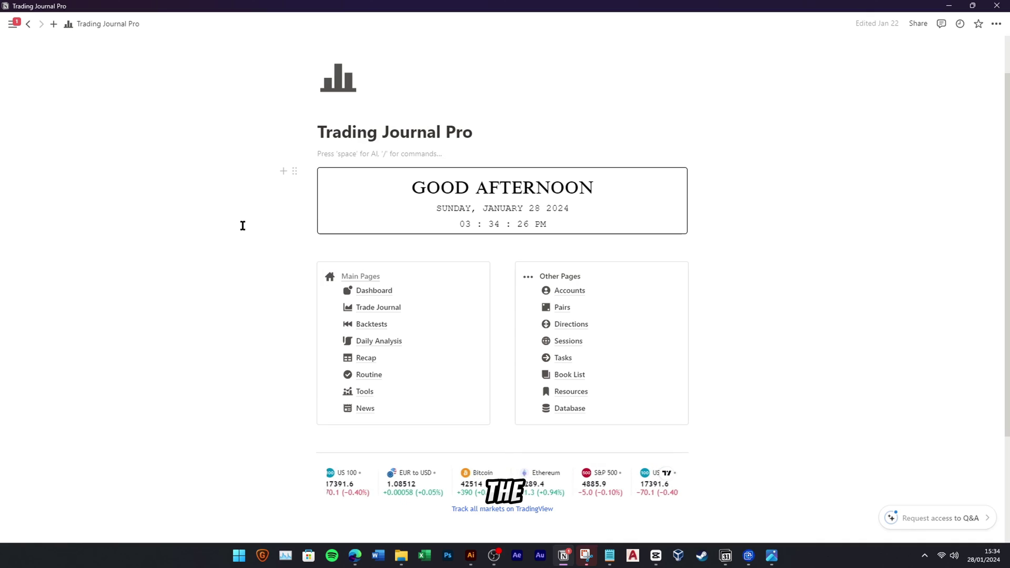
# Open the Tools page and collapse and re-expand the Live Chart, briefly trying its symbol search
pyautogui.click(371, 393)
pyautogui.scroll(-1, 244, 187)
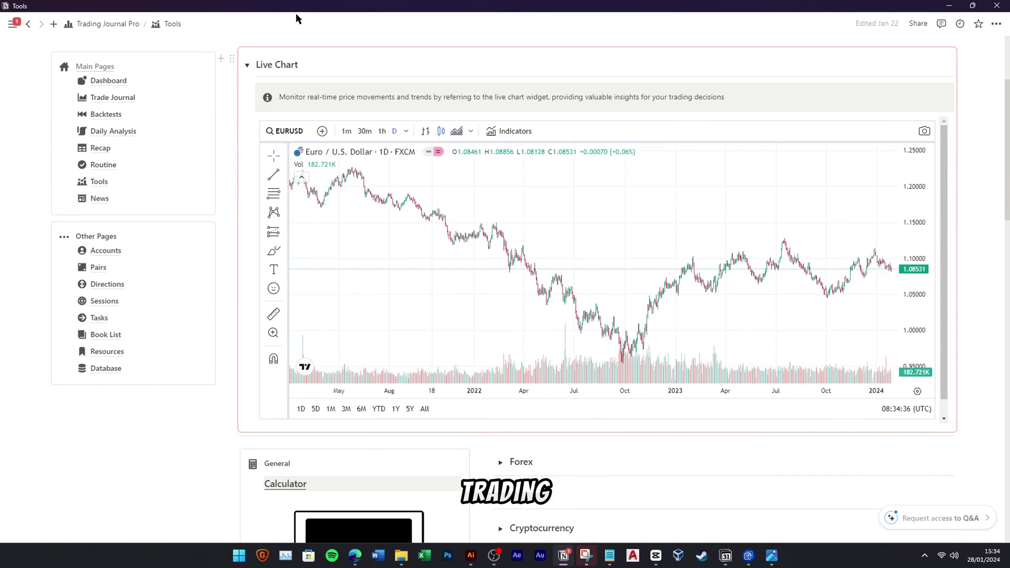
pyautogui.click(246, 66)
pyautogui.click(246, 66)
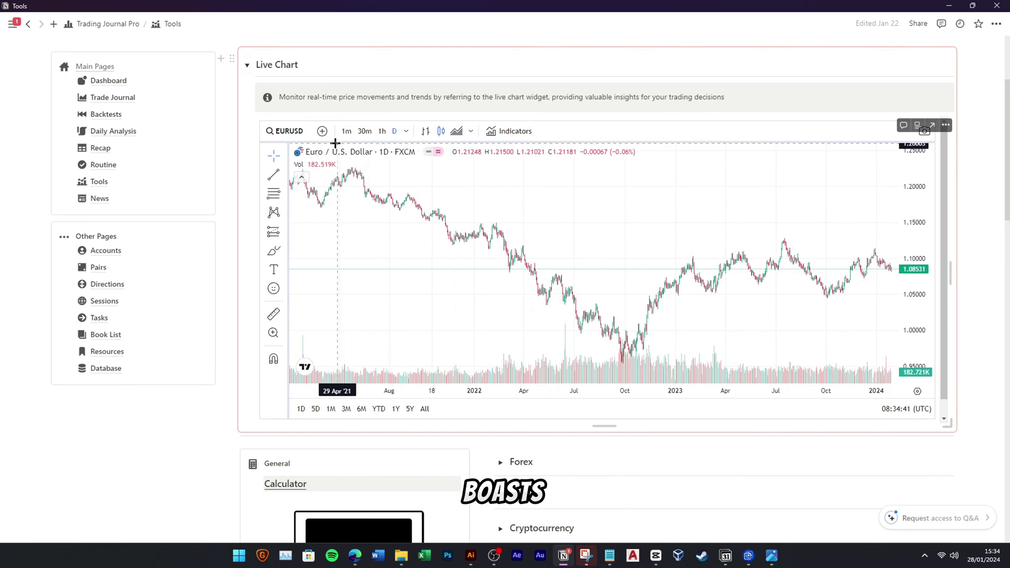
pyautogui.click(284, 131)
pyautogui.press('BackSpace')
pyautogui.press('Escape')
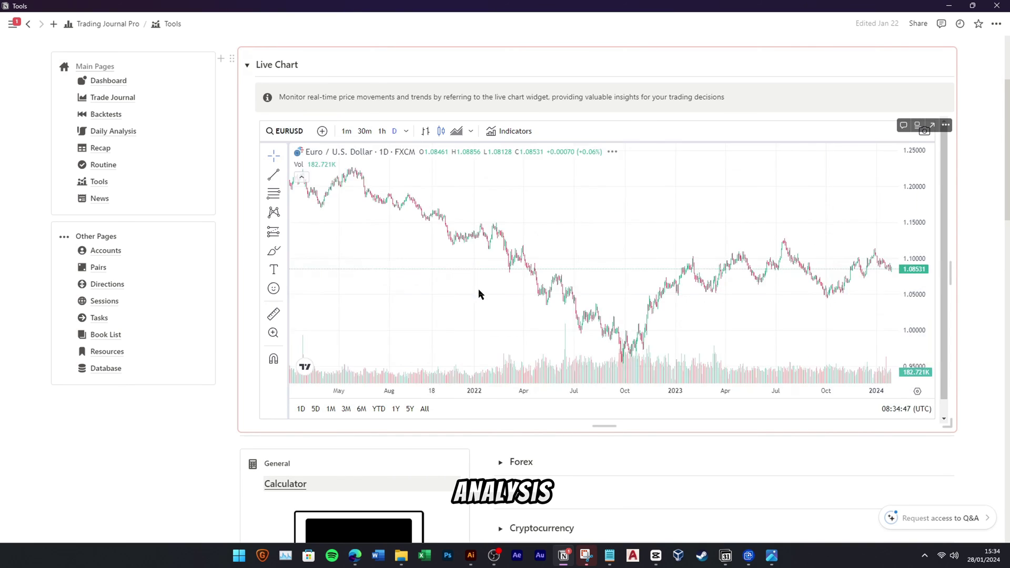
# Switch the Technical Summary through Commodities and Indices, ending on Stocks
pyautogui.scroll(-4, 237, 374)
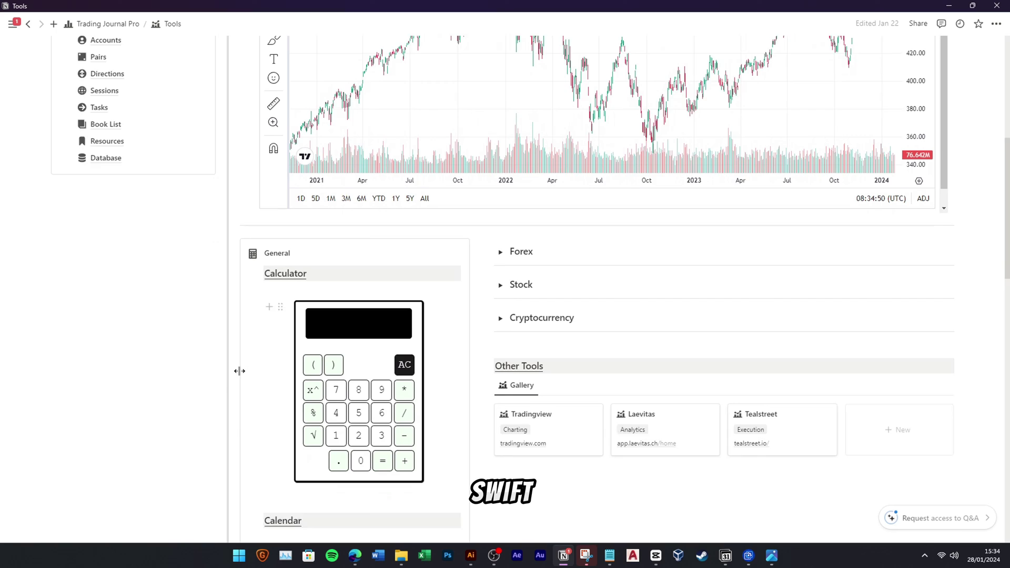
pyautogui.scroll(-2, 239, 371)
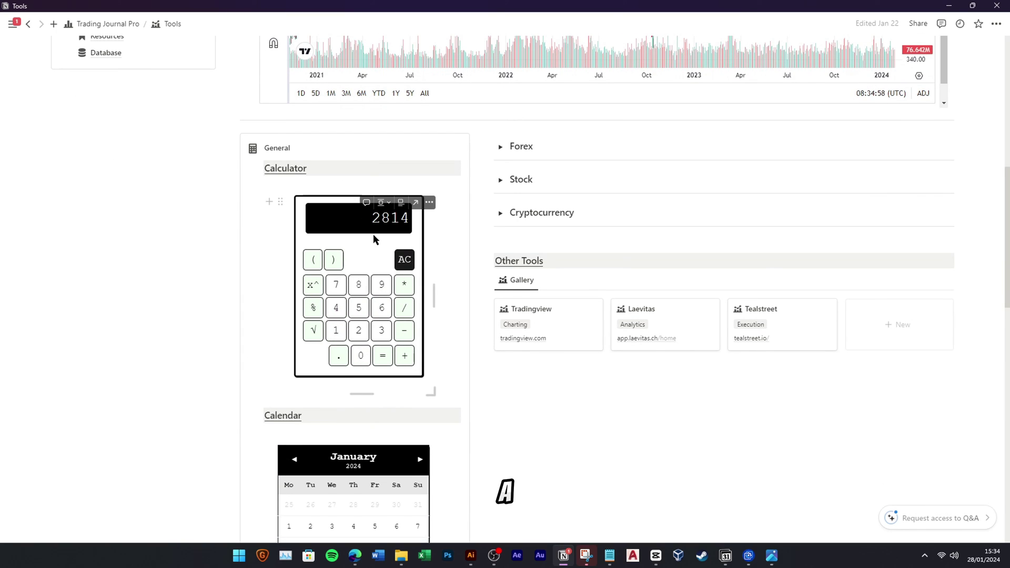
pyautogui.scroll(-8, 374, 239)
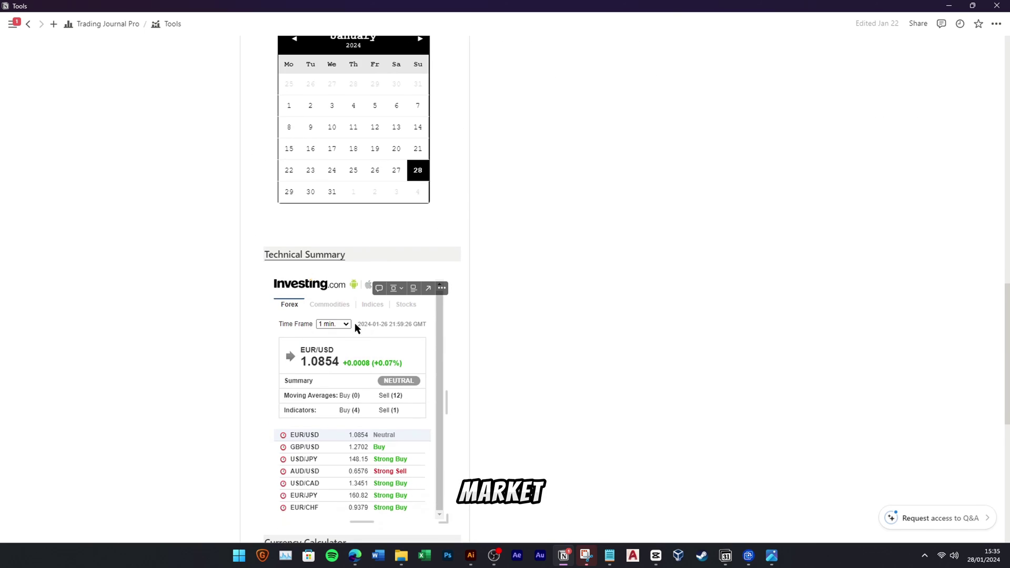
pyautogui.scroll(-1, 355, 326)
pyautogui.click(337, 249)
pyautogui.click(372, 249)
pyautogui.click(409, 250)
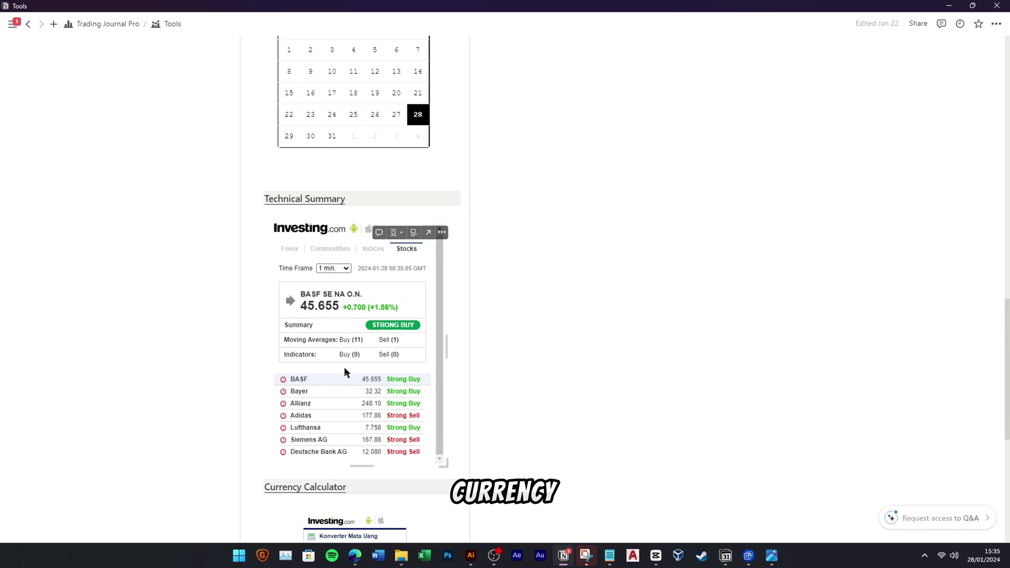
# Convert 100 EUR to USD in the Currency Calculator
pyautogui.scroll(-6, 345, 372)
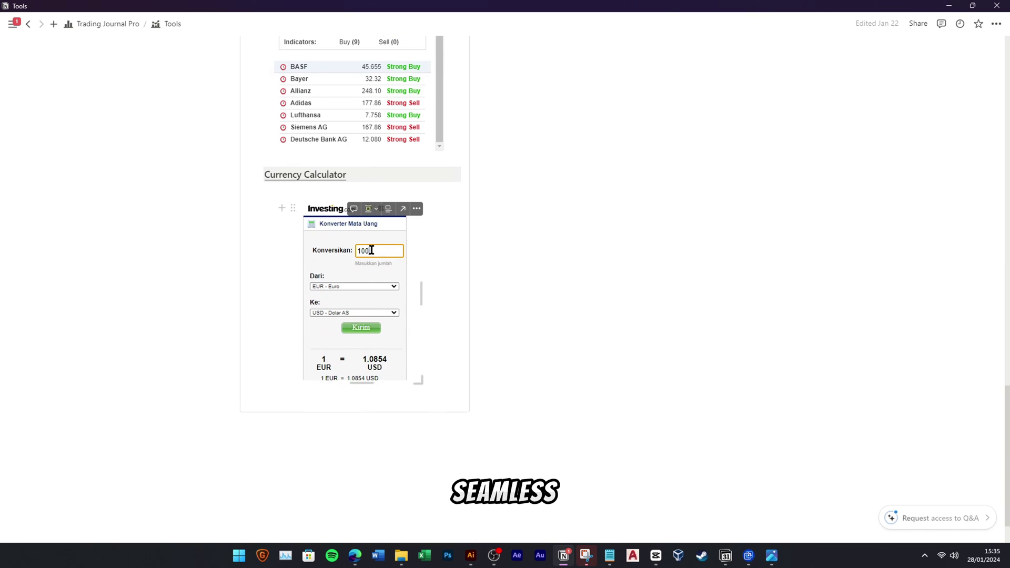
pyautogui.click(361, 328)
pyautogui.scroll(-1, 355, 337)
pyautogui.scroll(20, 366, 314)
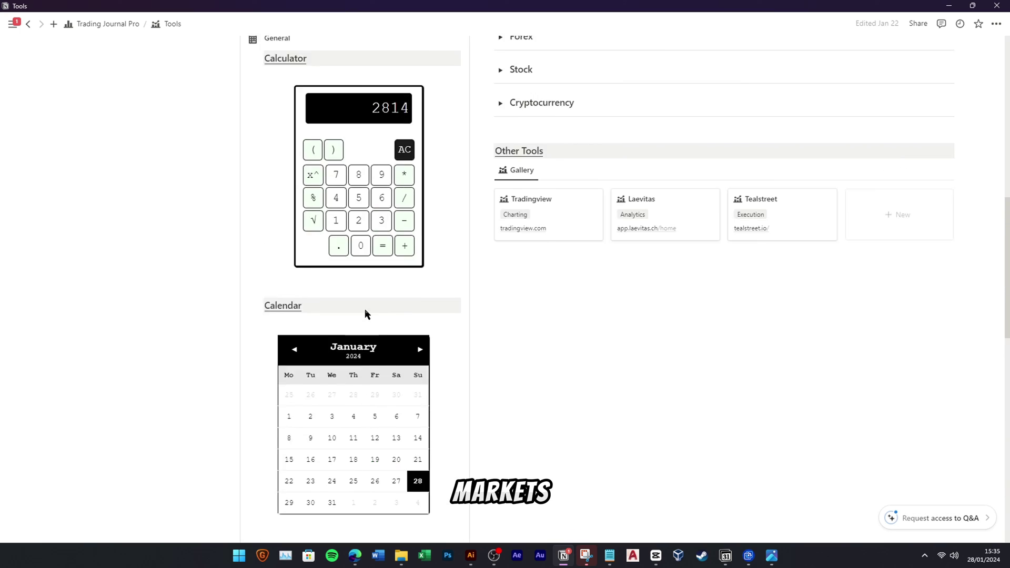
pyautogui.scroll(-3, 743, 339)
# Expand the Forex section, sort its screener by percentage change and open the bid filter
pyautogui.click(500, 299)
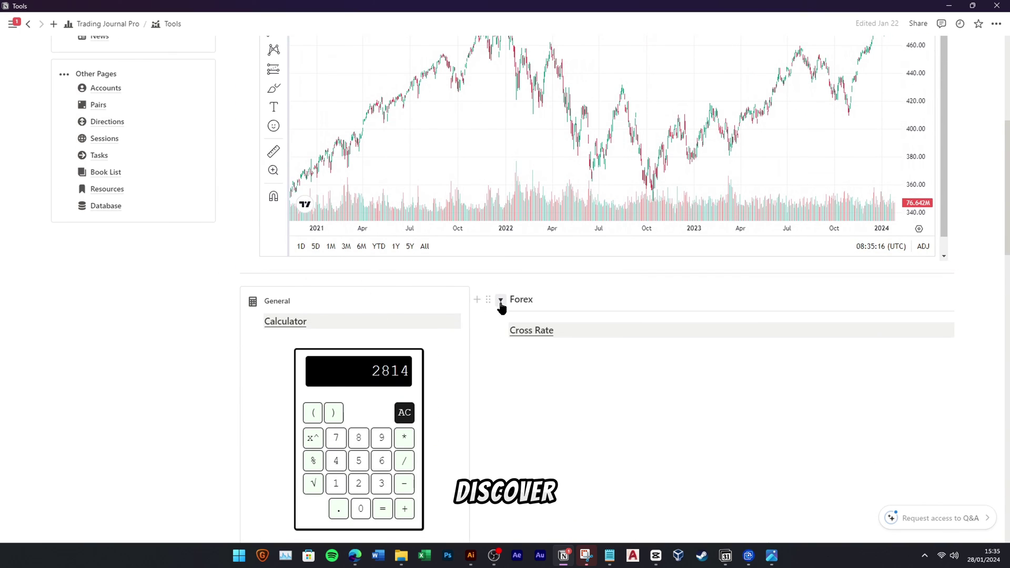
pyautogui.scroll(-4, 497, 326)
pyautogui.scroll(-4, 619, 300)
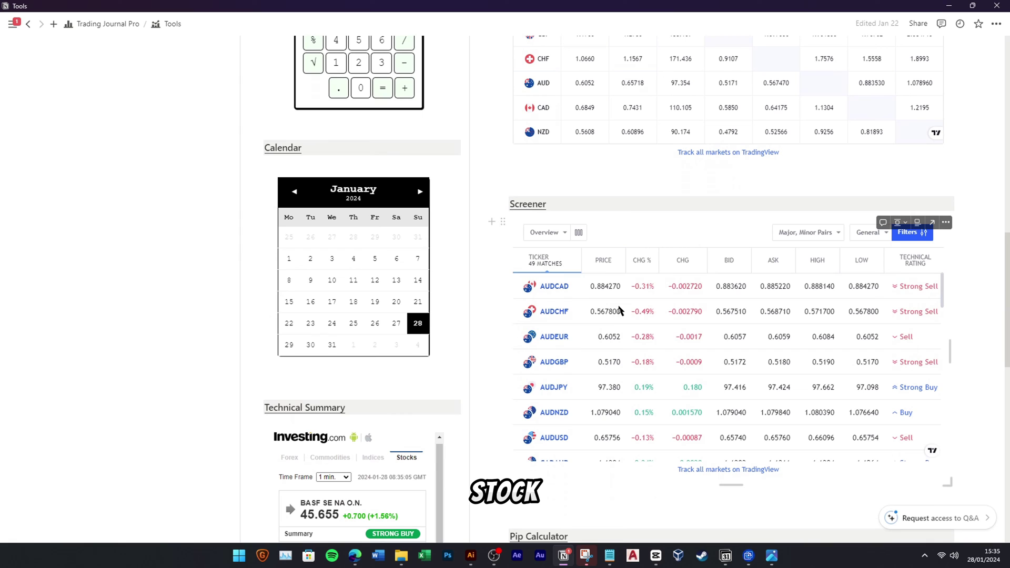
pyautogui.click(640, 261)
pyautogui.click(748, 261)
pyautogui.scroll(-5, 563, 267)
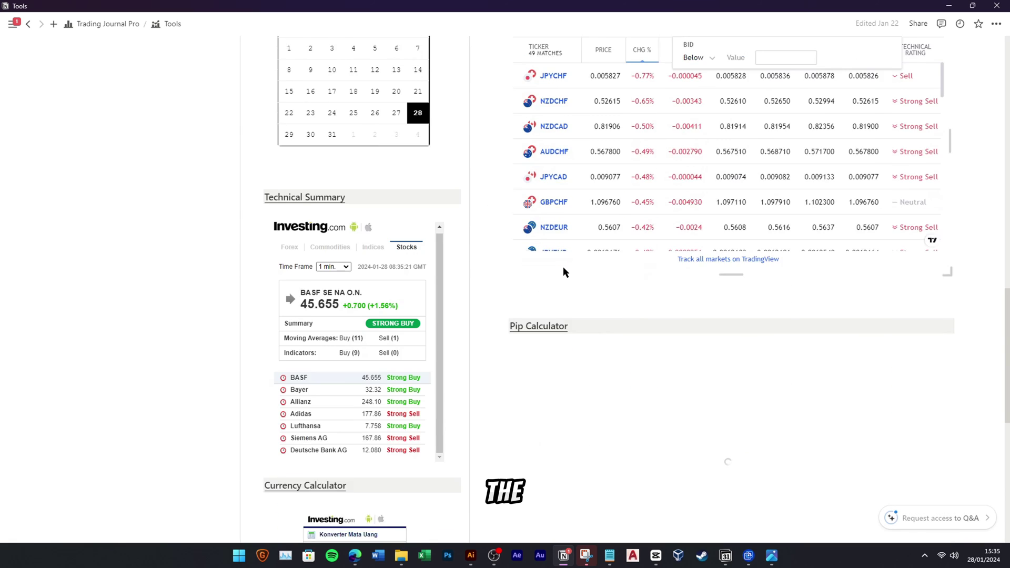
pyautogui.scroll(-3, 539, 282)
pyautogui.scroll(1, 647, 360)
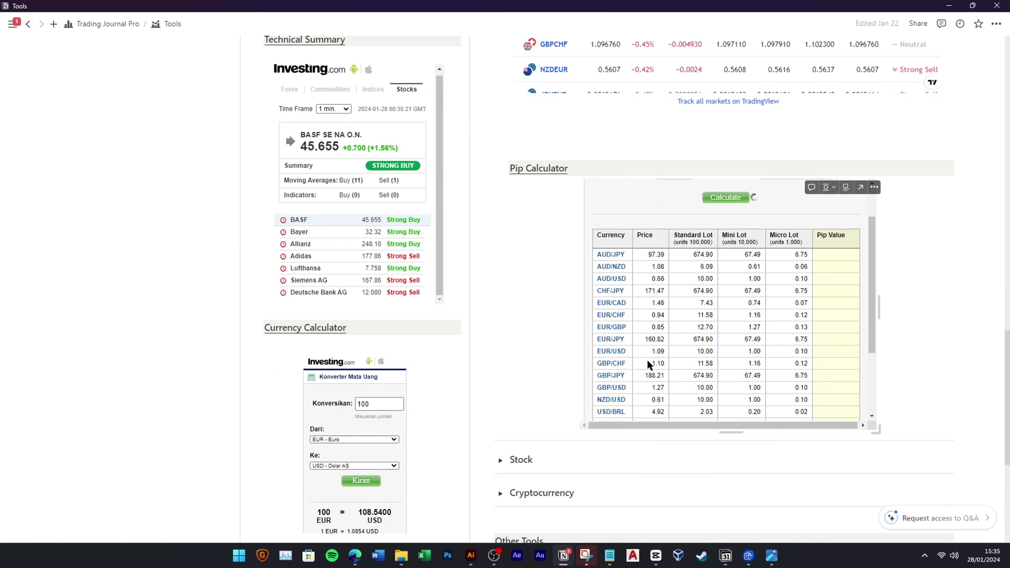
pyautogui.scroll(-3, 648, 365)
# Expand the Stock and Cryptocurrency sections and sort the crypto market by FD MKT CAP
pyautogui.click(501, 301)
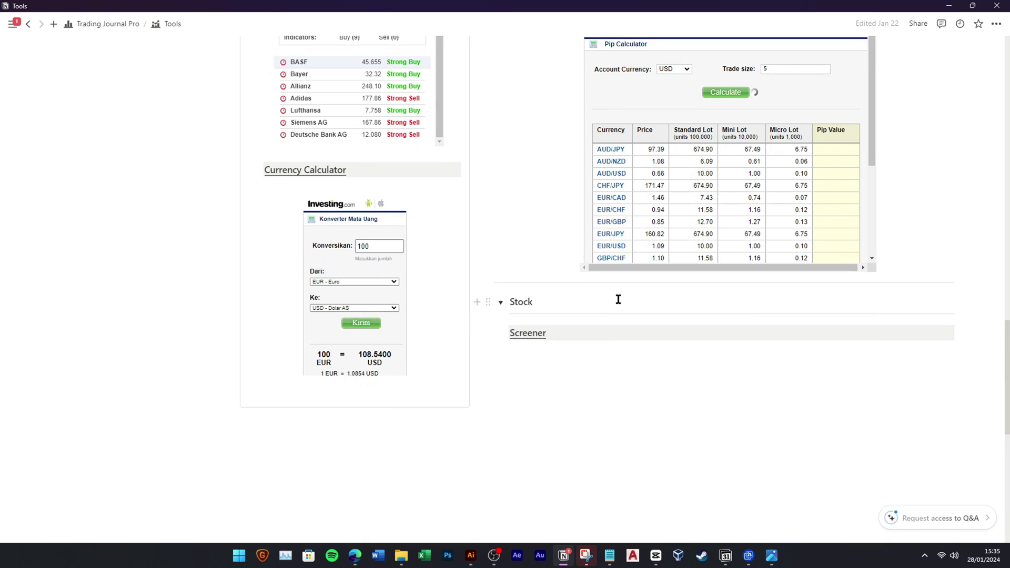
pyautogui.scroll(-2, 601, 302)
pyautogui.scroll(-4, 686, 257)
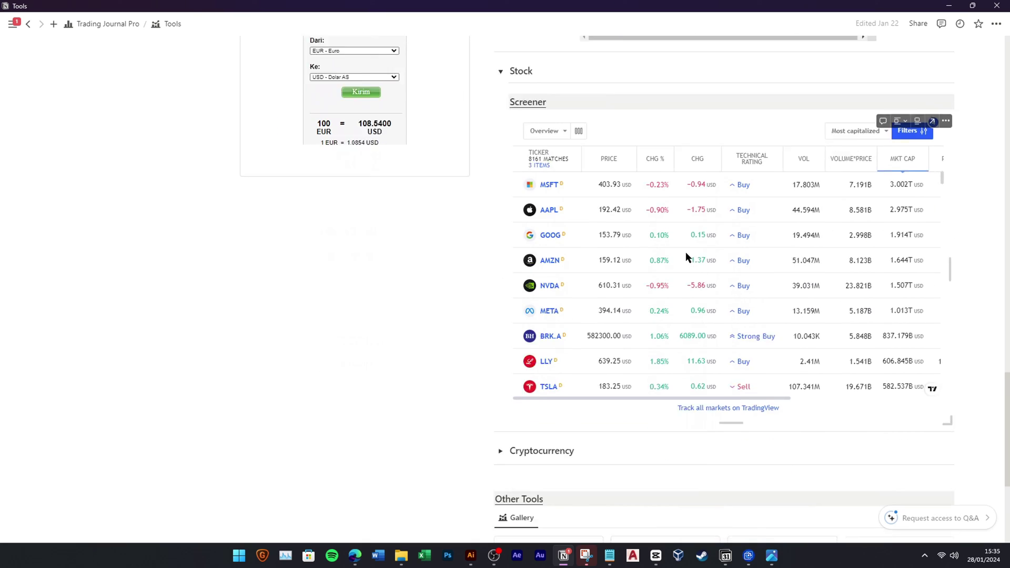
pyautogui.click(502, 373)
pyautogui.scroll(-5, 668, 342)
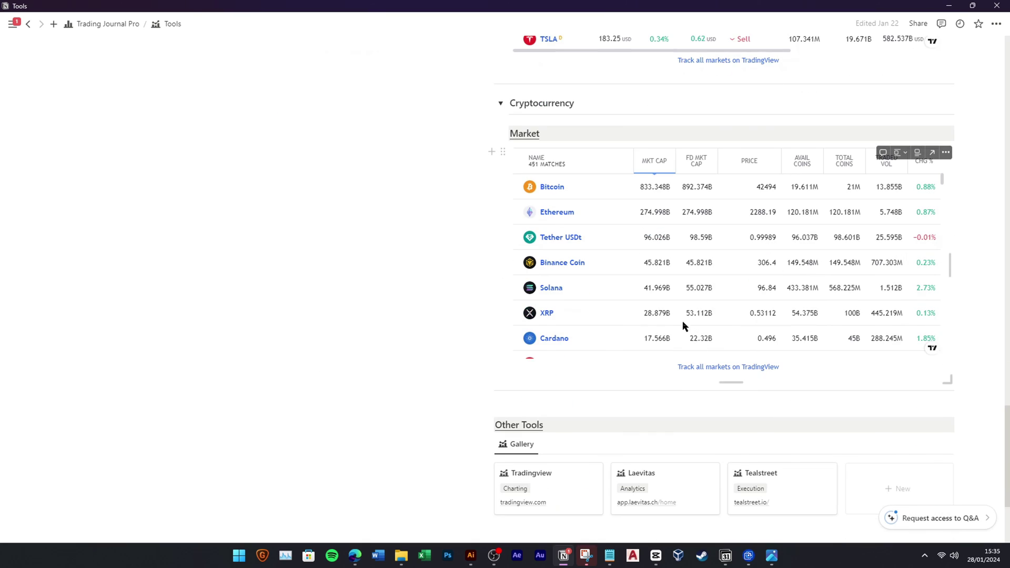
pyautogui.click(712, 165)
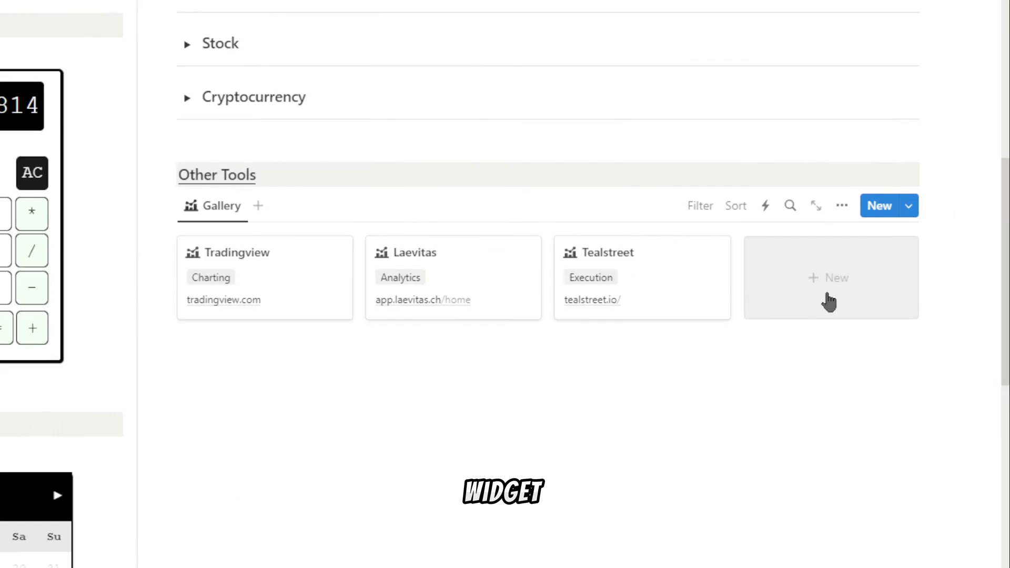
# Add a new Other Tools gallery entry and copy the finviz.com address from Edge
pyautogui.click(764, 315)
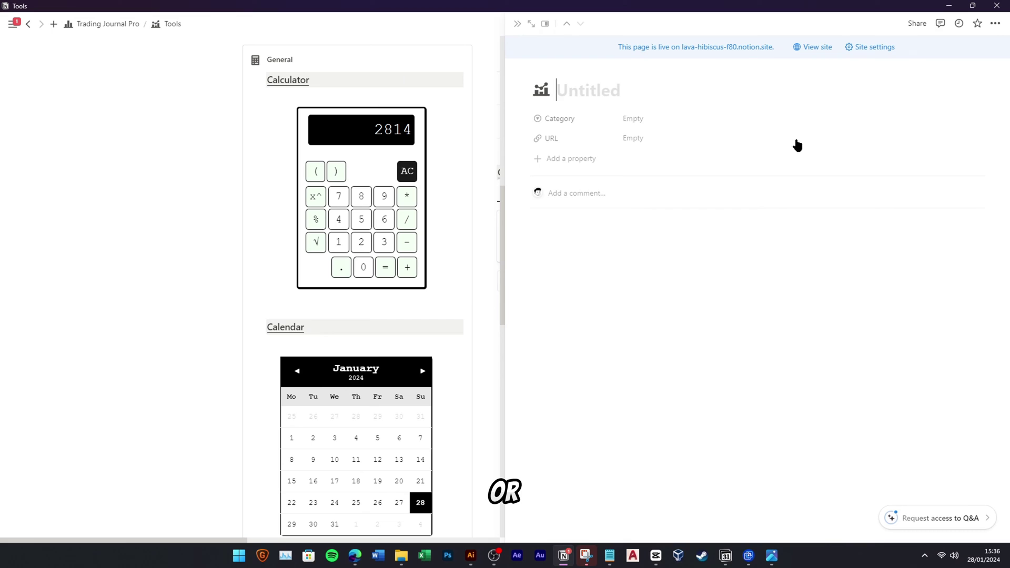
pyautogui.moveTo(586, 555)
pyautogui.click(405, 496)
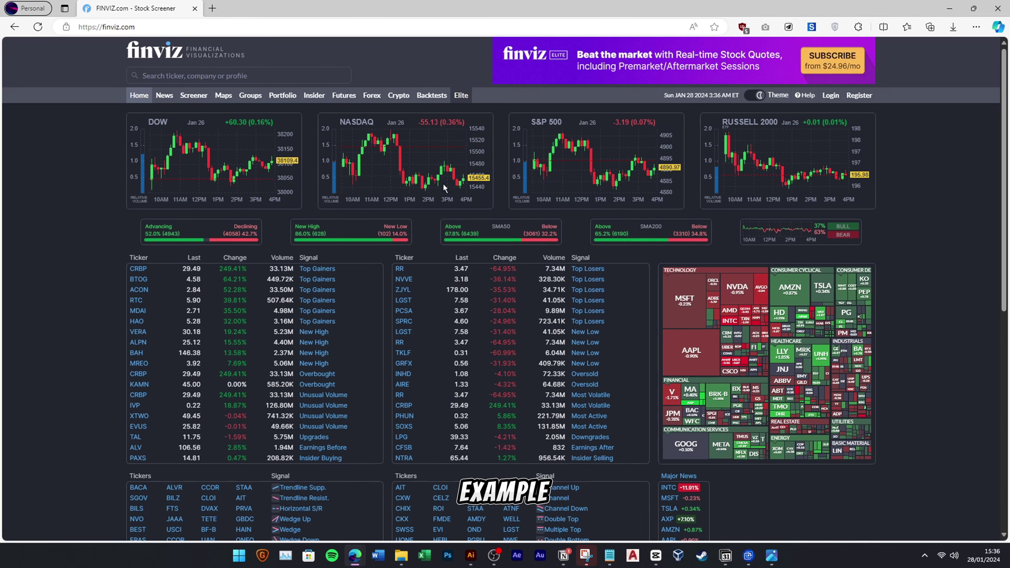
pyautogui.moveTo(104, 28); pyautogui.dragTo(152, 28)
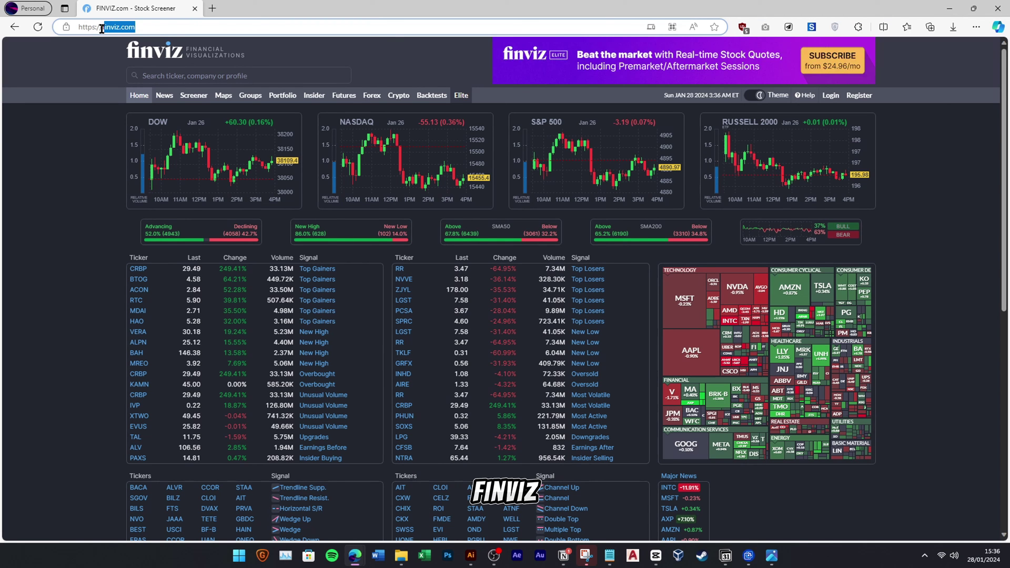
pyautogui.click(949, 8)
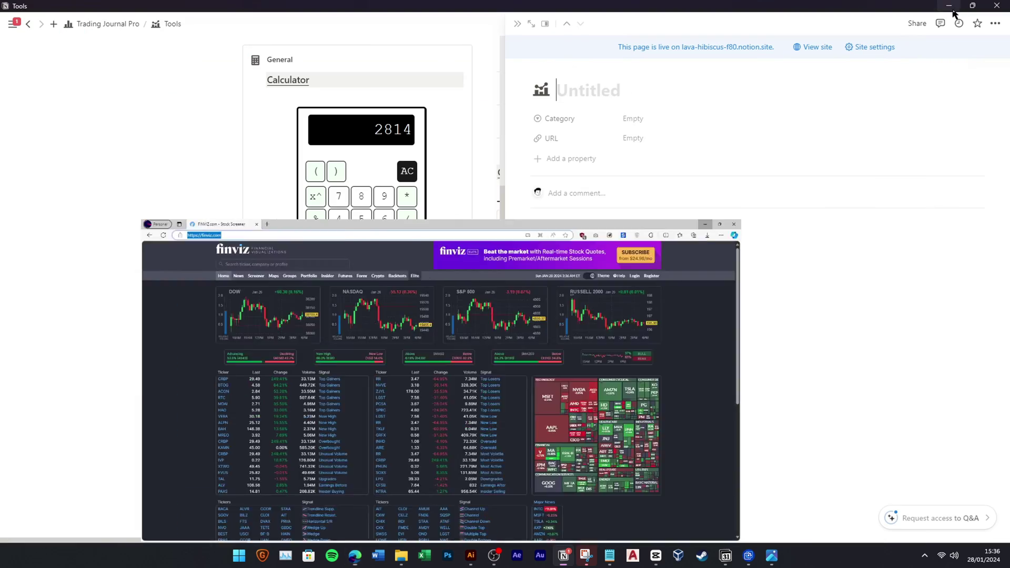
# Tag the Finviz tool as Analytics, give it the URL finviz.com/ and close the entry
pyautogui.click(633, 118)
pyautogui.click(674, 169)
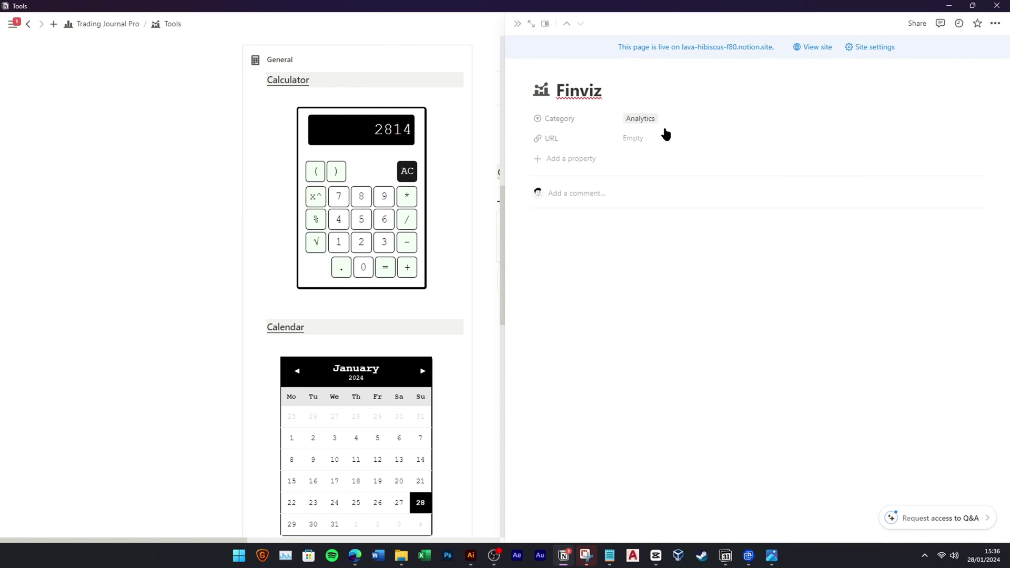
pyautogui.click(665, 136)
pyautogui.press('Return')
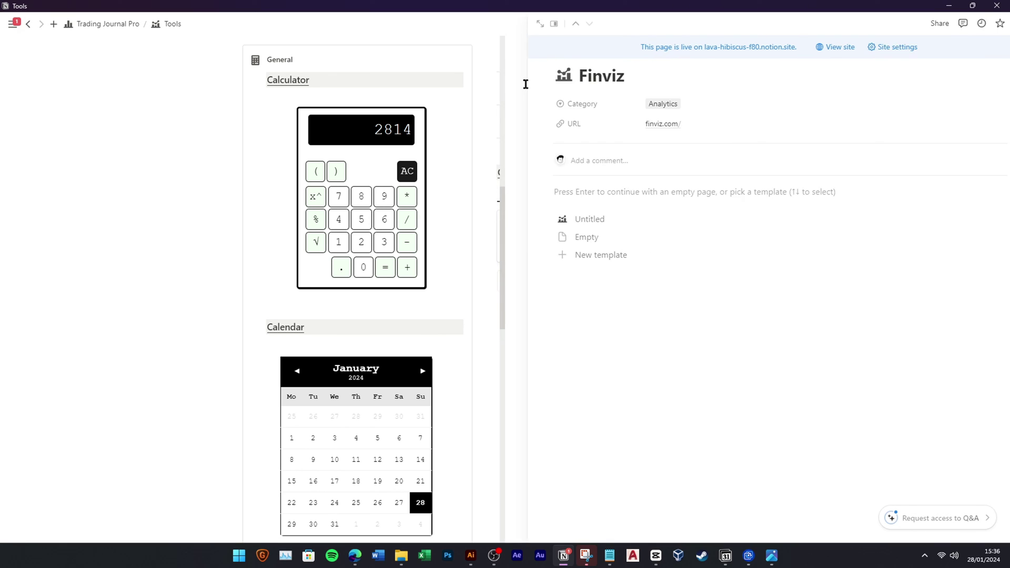
pyautogui.press('Escape')
pyautogui.scroll(-1, 811, 433)
pyautogui.scroll(4, 812, 433)
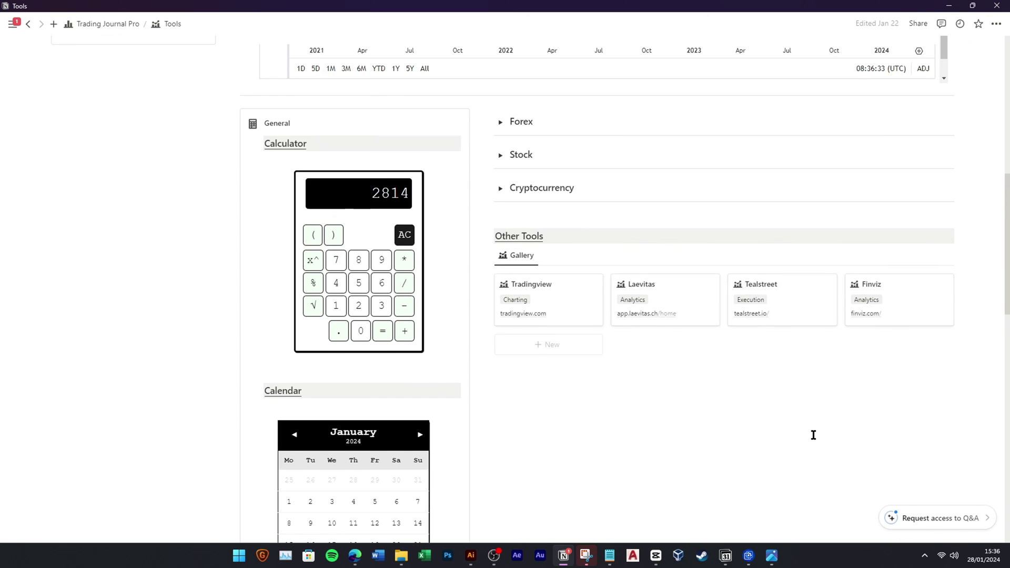
pyautogui.scroll(7, 813, 435)
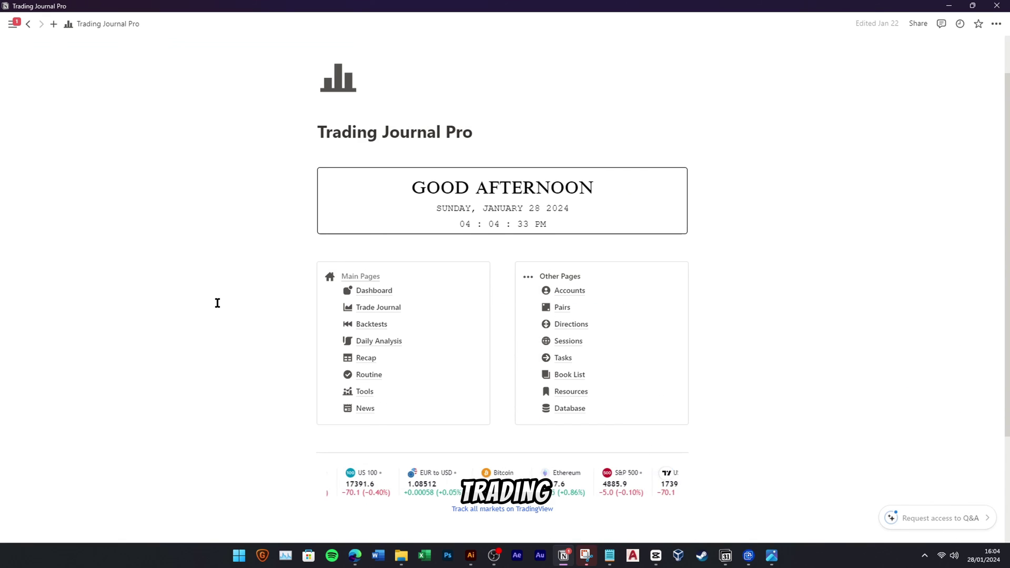
# Open the News page and scroll through Economic News, Economic Calendar and Top Stories
pyautogui.scroll(-1, 223, 323)
pyautogui.click(403, 362)
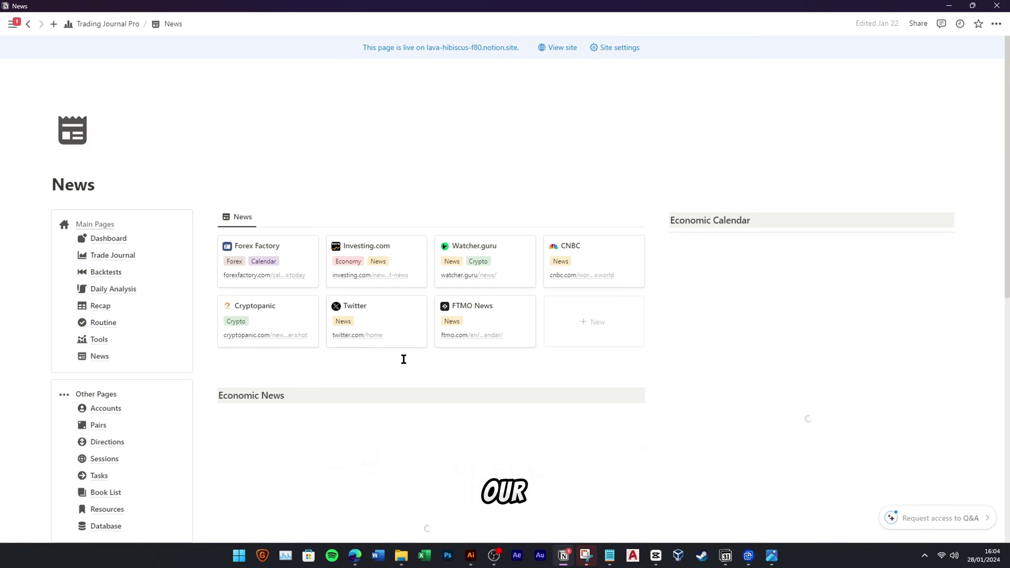
pyautogui.scroll(-2, 404, 359)
pyautogui.scroll(-5, 402, 356)
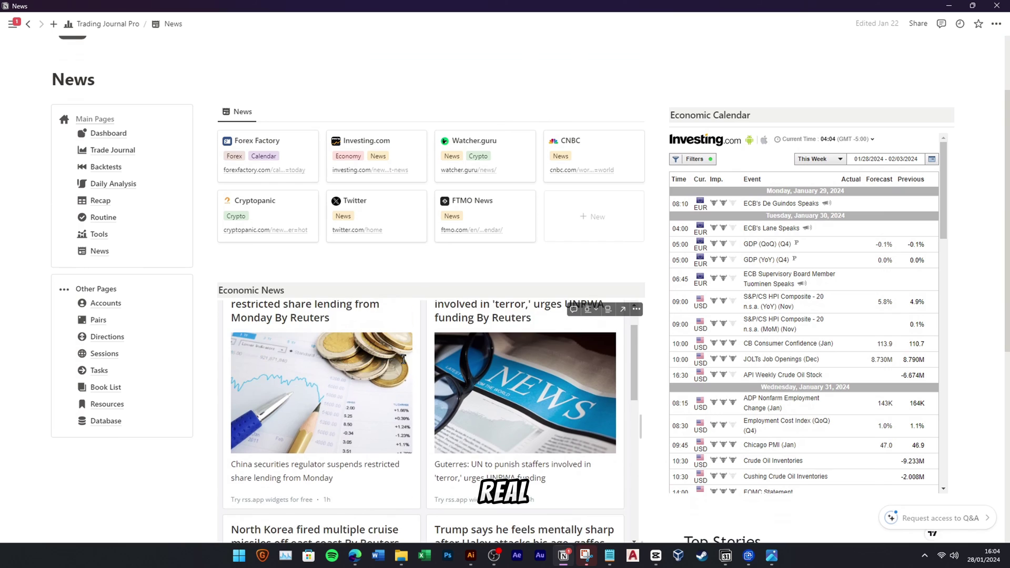
pyautogui.scroll(6, 397, 384)
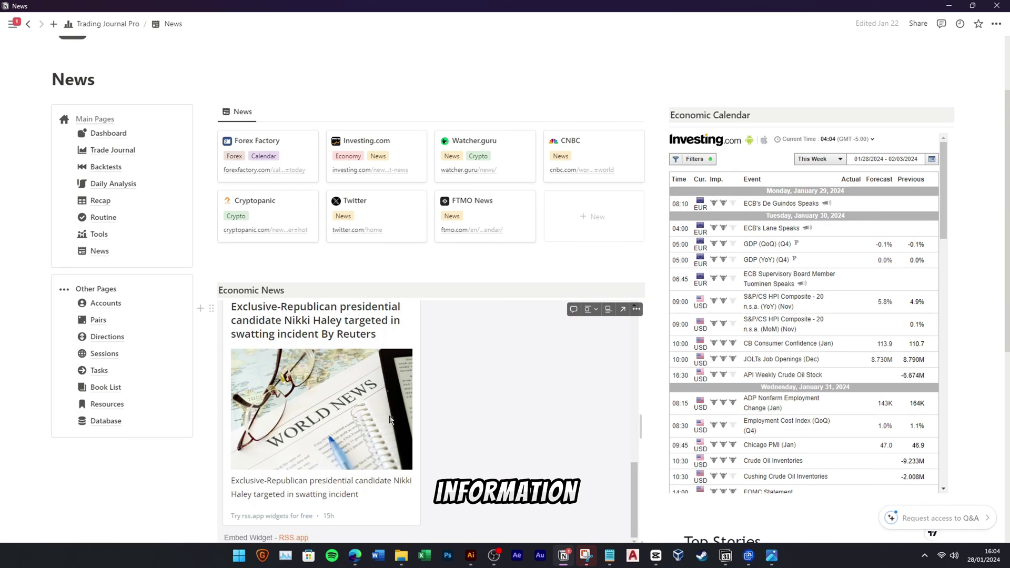
pyautogui.scroll(-2, 315, 500)
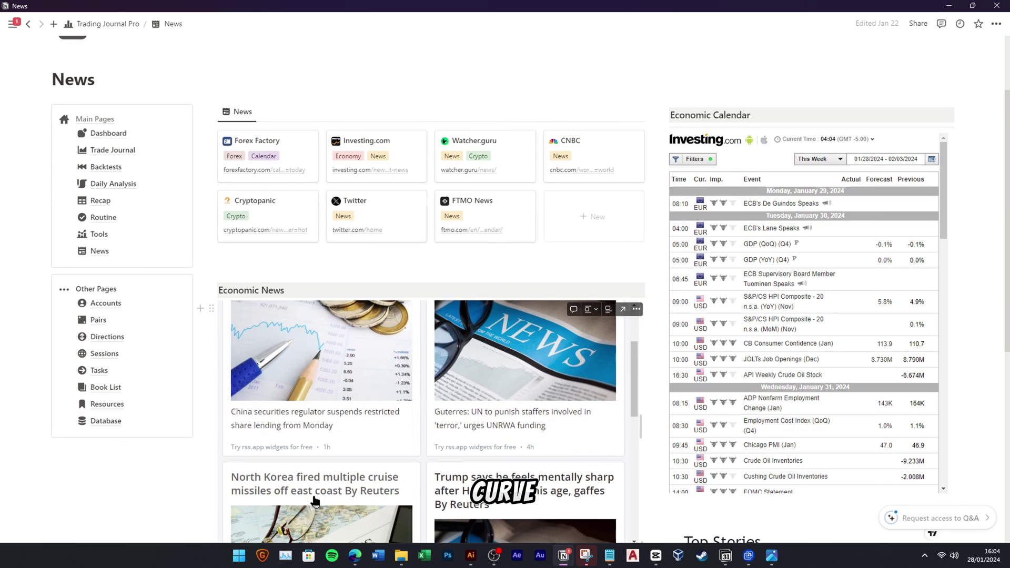
pyautogui.scroll(-10, 843, 244)
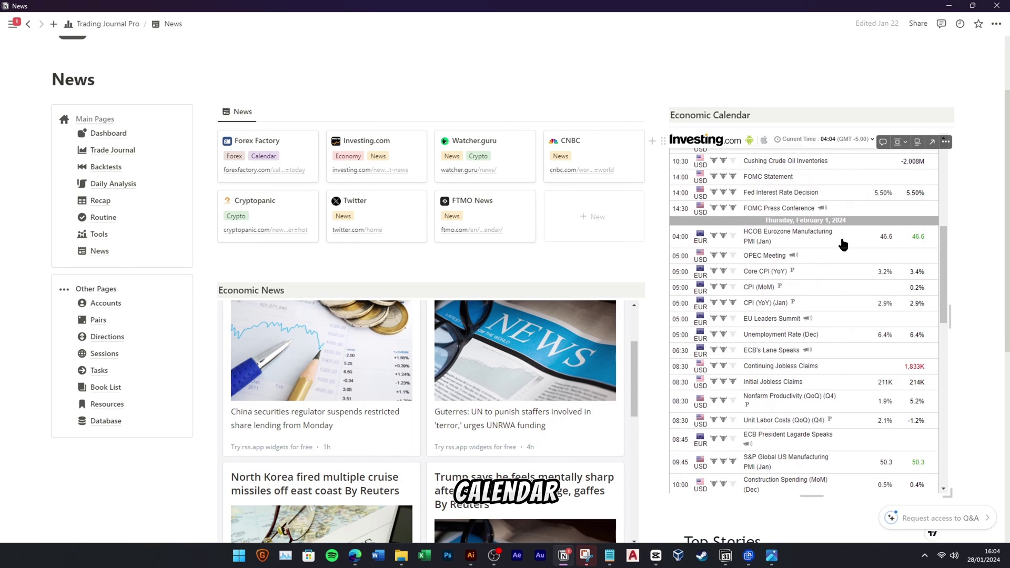
pyautogui.scroll(-6, 844, 244)
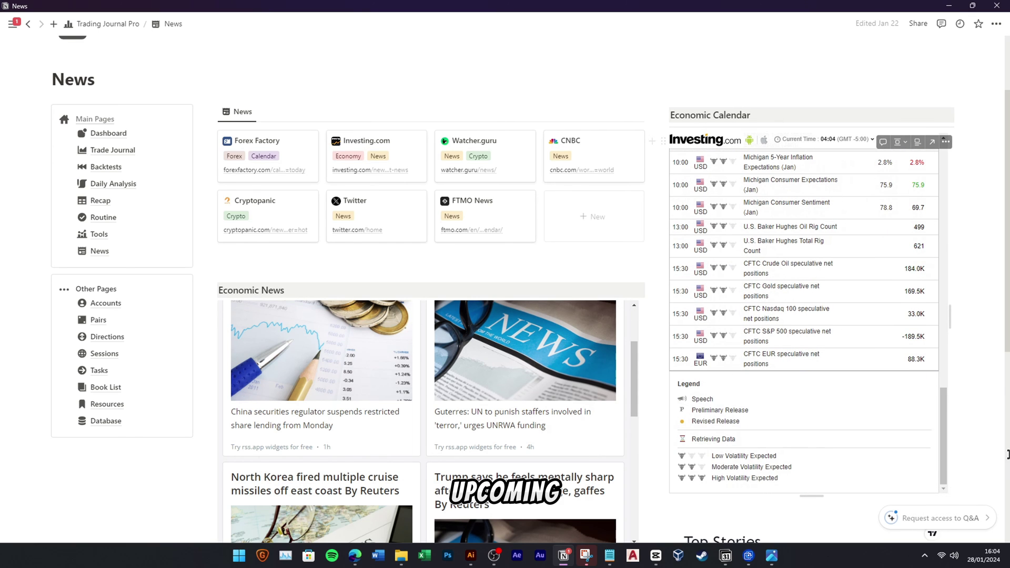
pyautogui.scroll(-3, 984, 424)
pyautogui.scroll(-3, 984, 425)
pyautogui.scroll(-7, 821, 342)
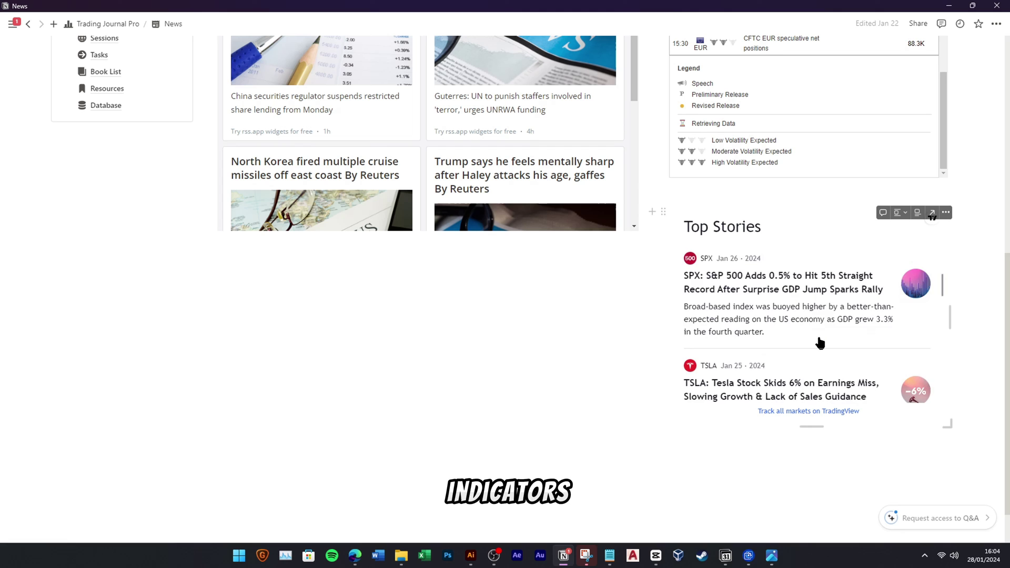
pyautogui.scroll(-2, 820, 343)
pyautogui.scroll(8, 538, 318)
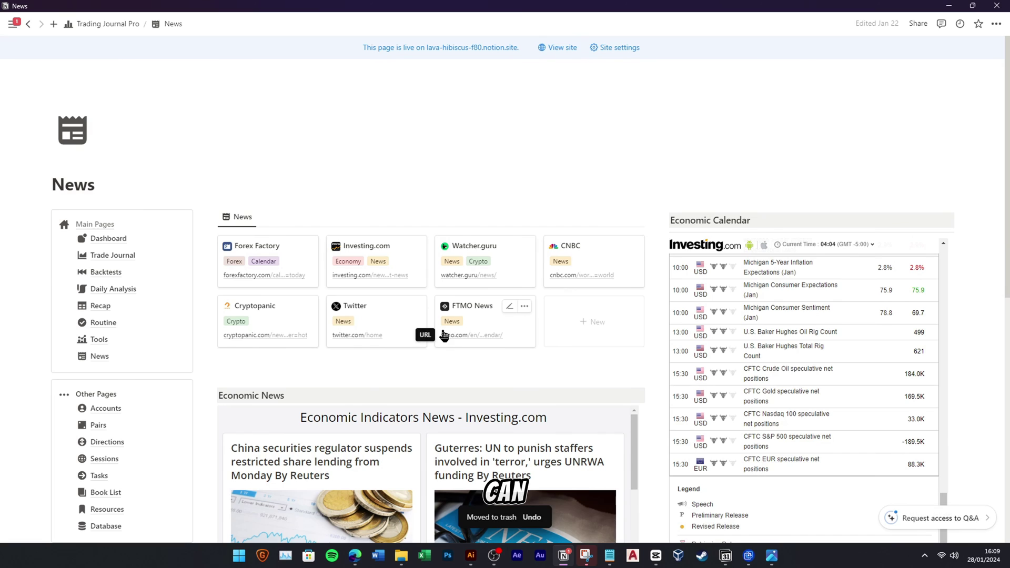
# Add a Biztoc entry to the News gallery tagged Stock and News
pyautogui.scroll(-1, 407, 362)
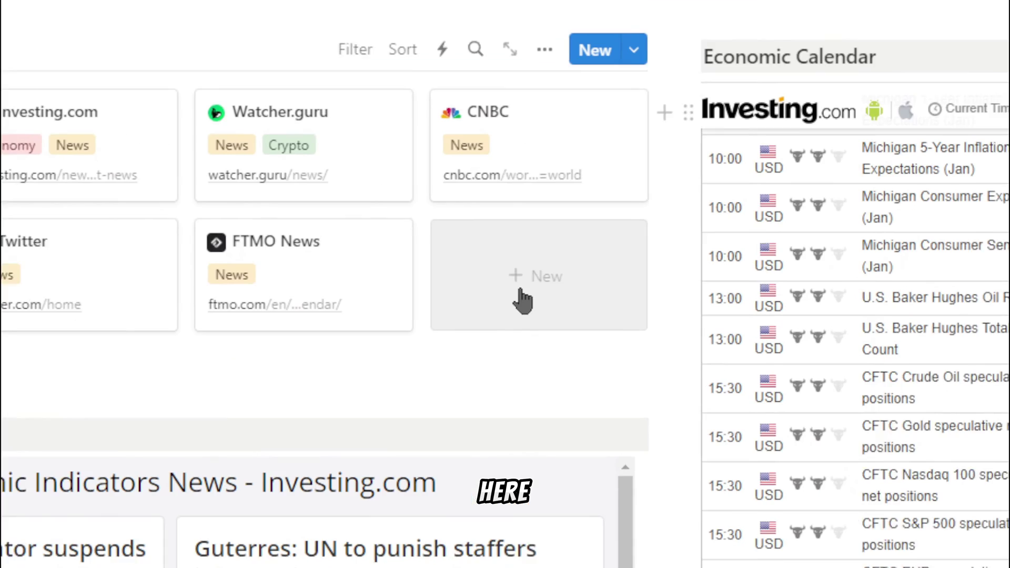
pyautogui.click(593, 269)
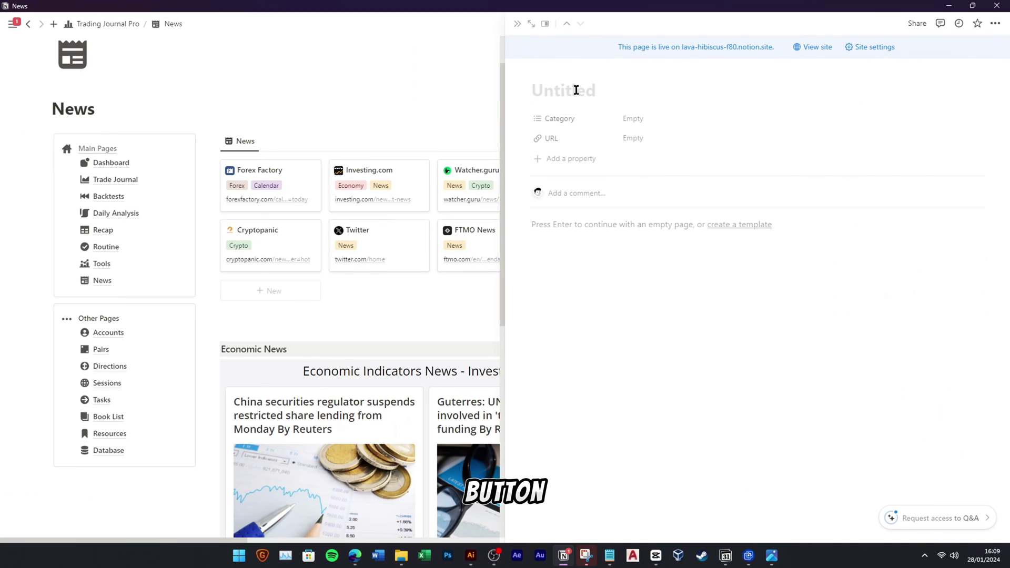
pyautogui.write('Biztoc')
pyautogui.click(647, 112)
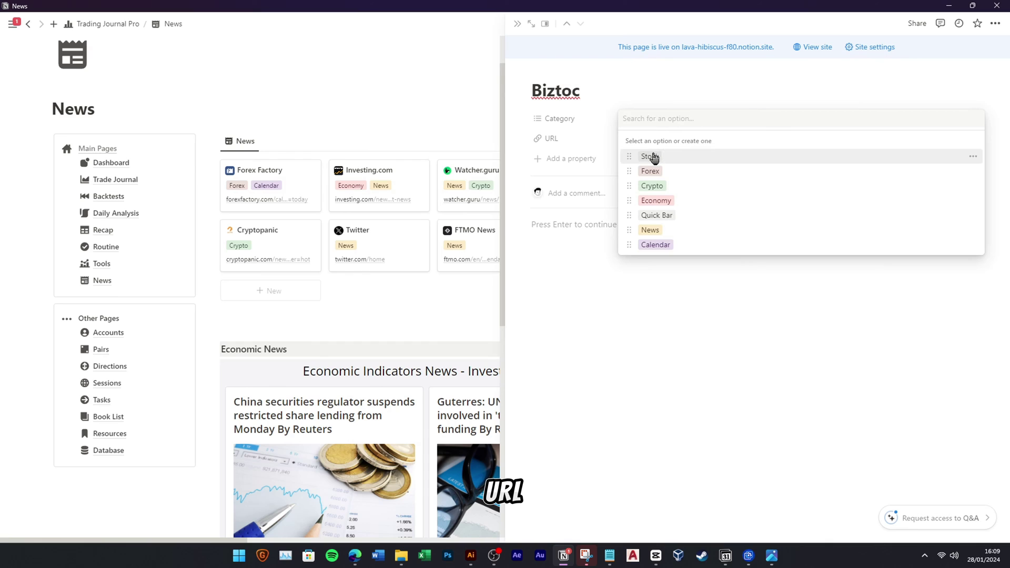
pyautogui.click(651, 157)
pyautogui.click(667, 232)
pyautogui.press('Escape')
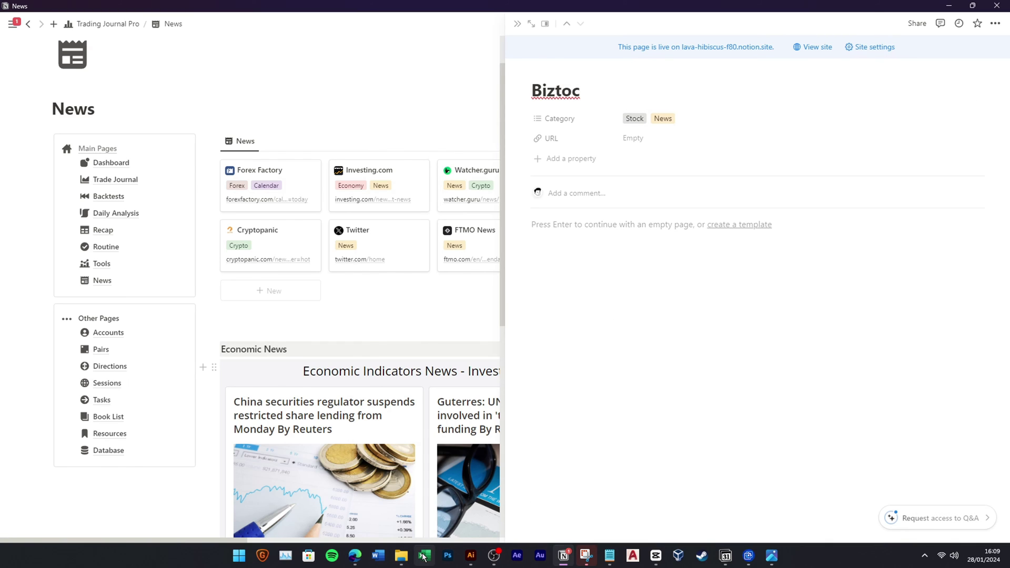
# Copy the BizToc web address from the Edge window
pyautogui.moveTo(356, 556)
pyautogui.click(453, 514)
pyautogui.scroll(9, 282, 206)
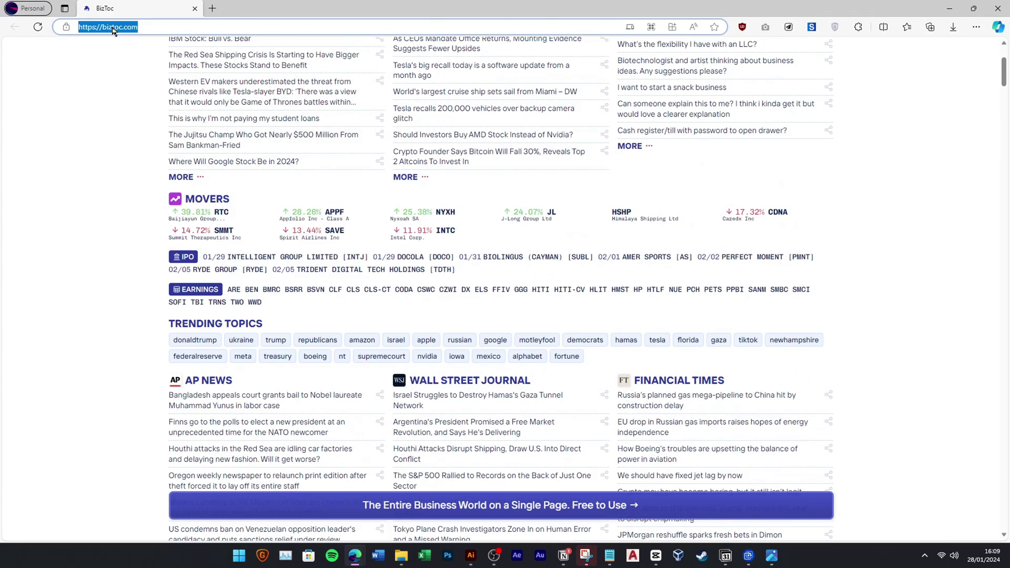
pyautogui.rightClick(119, 27)
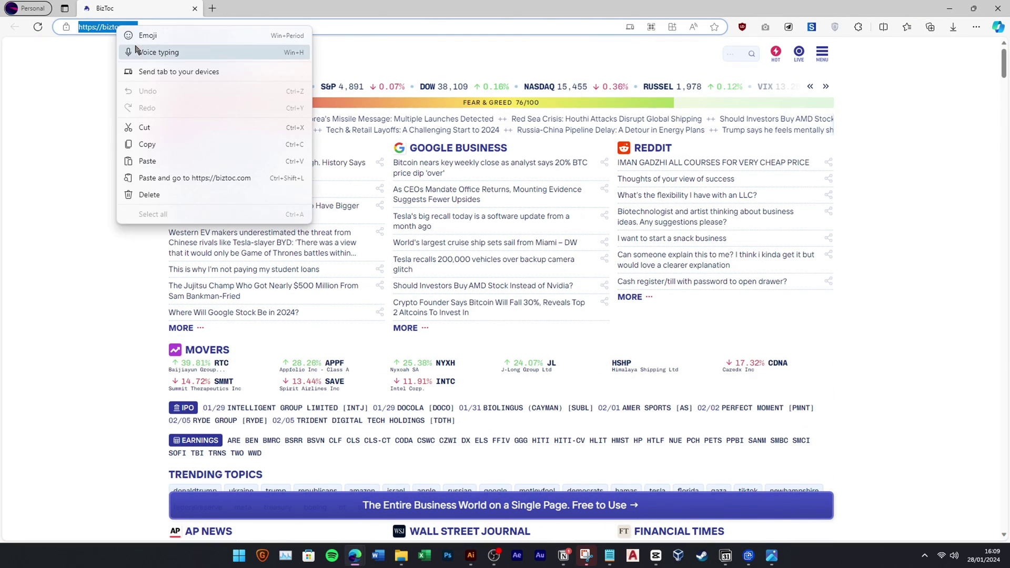
pyautogui.click(147, 143)
pyautogui.click(949, 8)
# Paste biztoc.com/ into the Biztoc URL property and close the entry
pyautogui.click(682, 144)
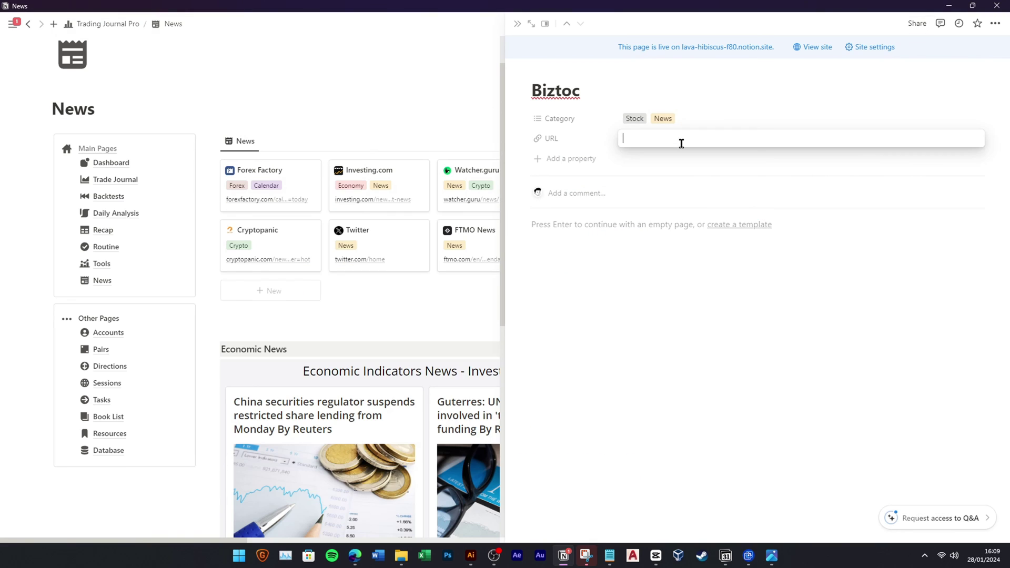
pyautogui.press('Return')
pyautogui.click(518, 24)
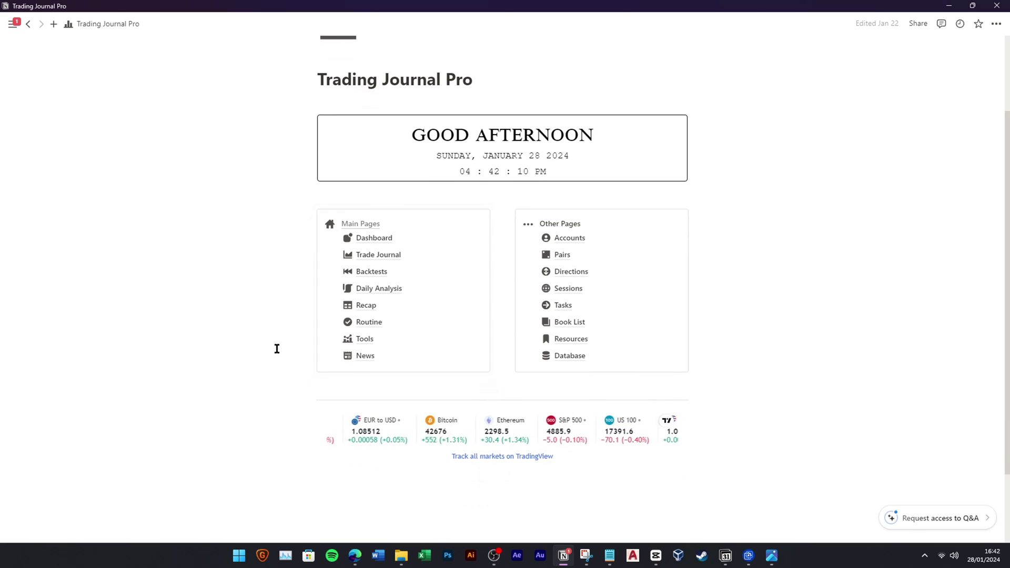
# Add a Daily Analysis row named DA-28/01/2024
pyautogui.click(388, 289)
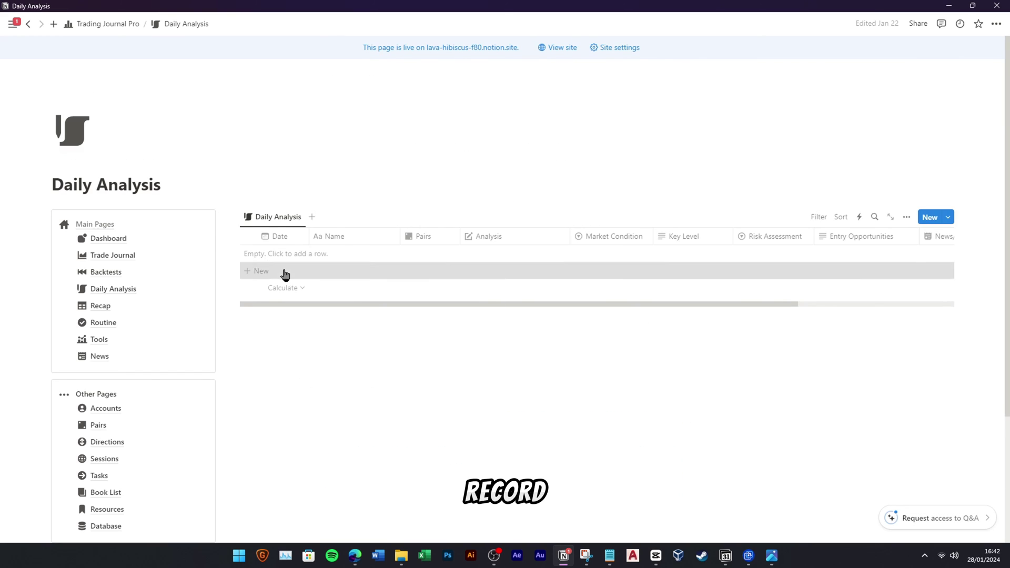
pyautogui.click(284, 273)
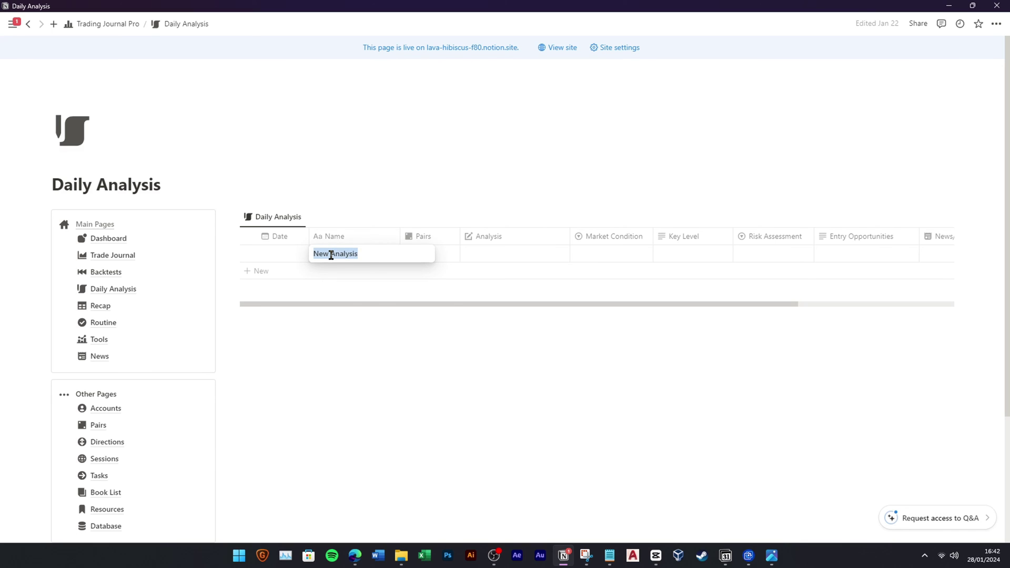
pyautogui.press('Left')
pyautogui.write('A')
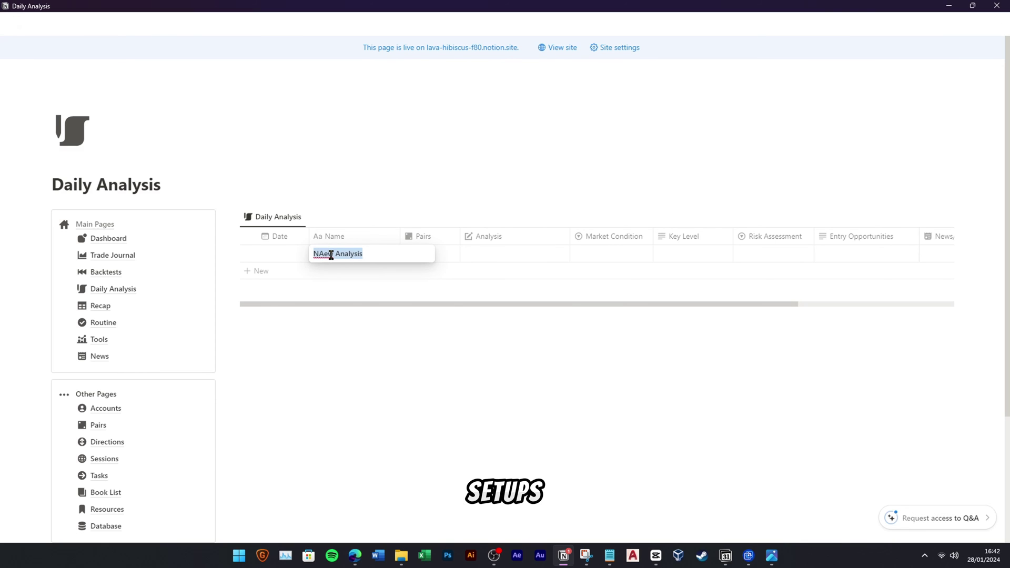
pyautogui.write('DA-')
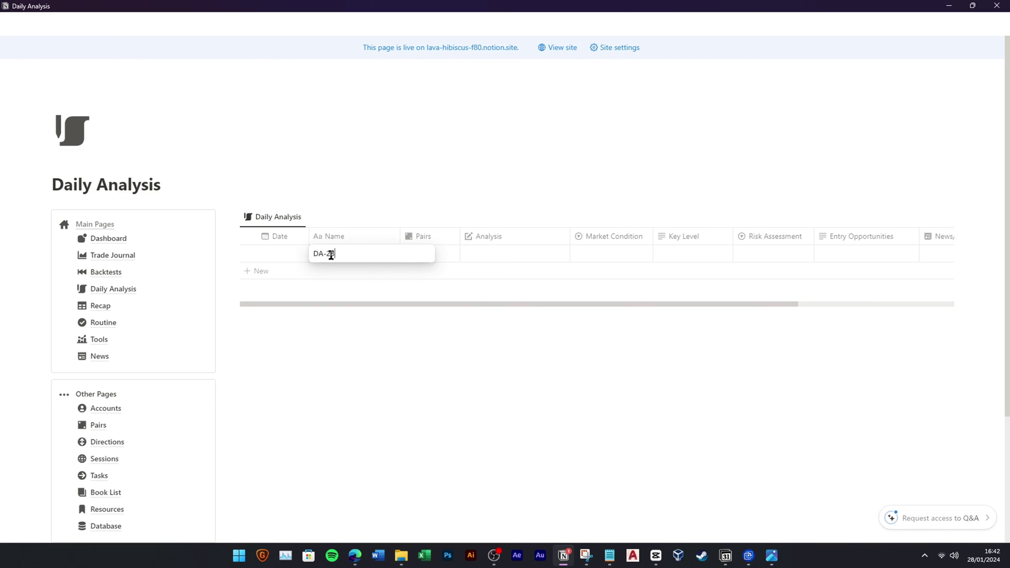
pyautogui.write('28/01/2024')
pyautogui.press('Return')
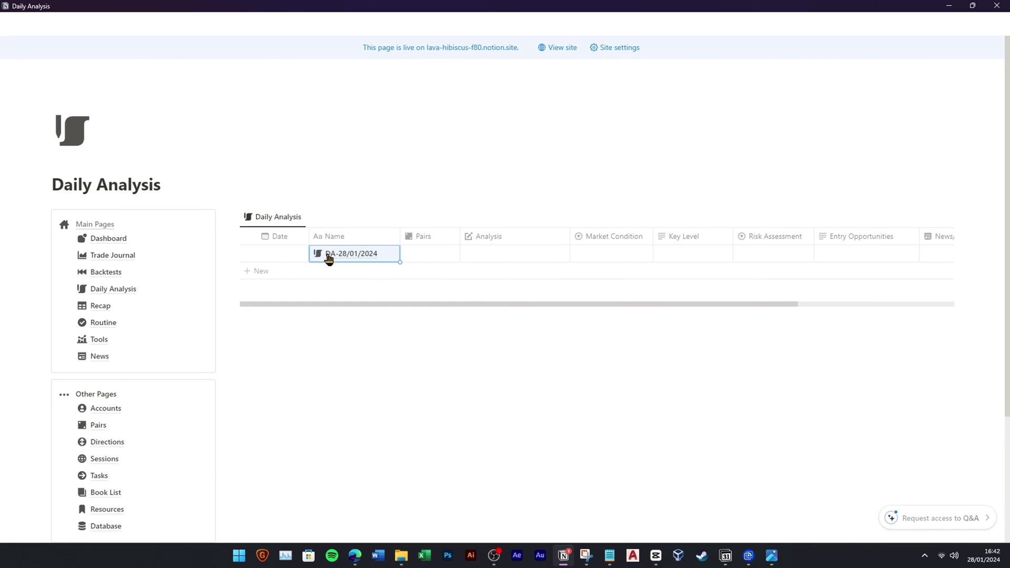
# Date the entry 01/28/2024 and link it to the BTCUSDT pair
pyautogui.click(285, 253)
pyautogui.click(468, 343)
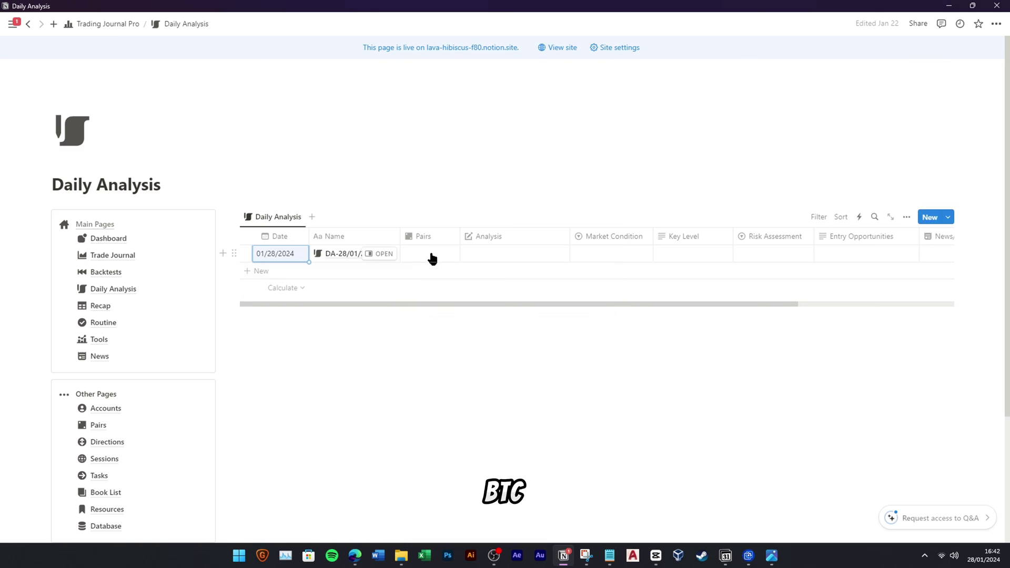
pyautogui.click(430, 255)
pyautogui.click(432, 289)
pyautogui.press('Escape')
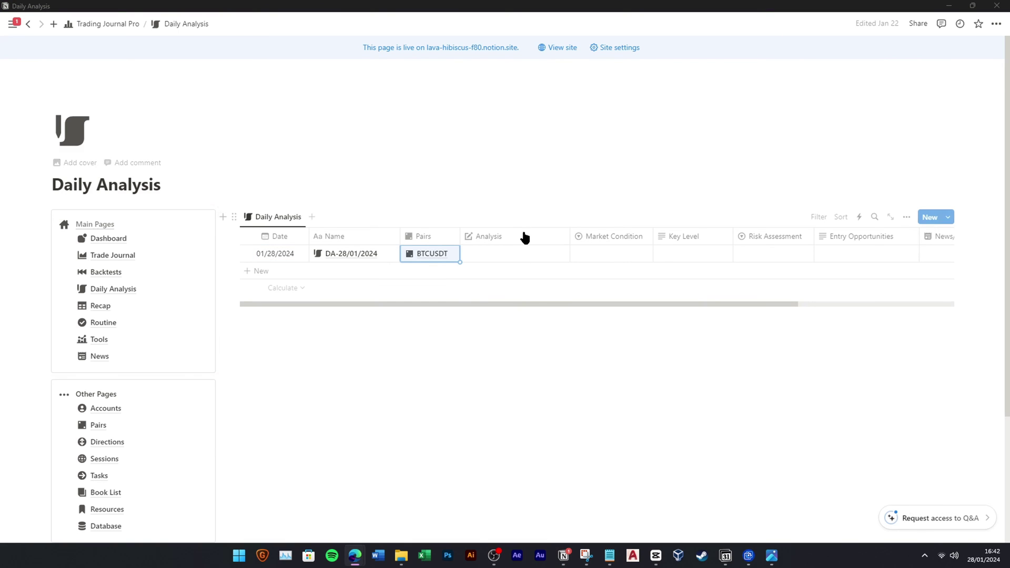
# Paste the Bitcoin volatility analysis and set Market Condition to Volatile
pyautogui.click(510, 254)
pyautogui.hotkey('ctrl', 'v')
pyautogui.press('Escape')
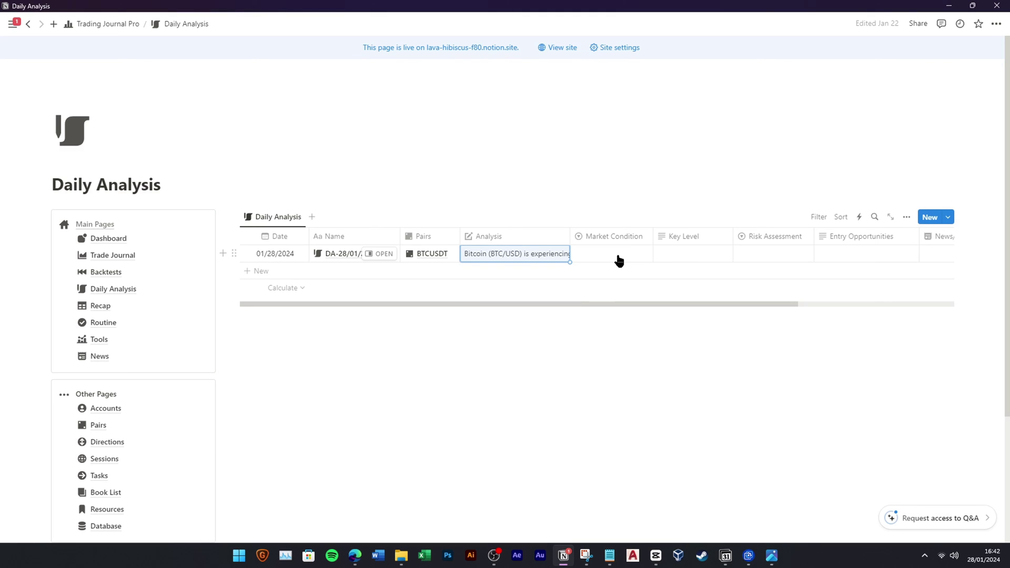
pyautogui.click(619, 259)
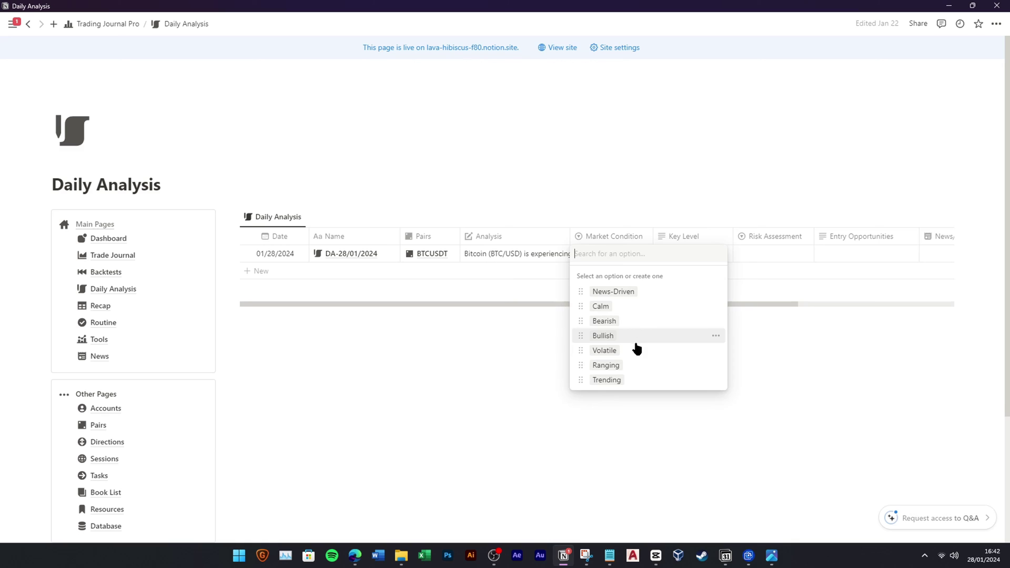
pyautogui.click(636, 351)
# Set Key Level to 'Support at $40,000' and Risk Assessment to Moderate
pyautogui.click(703, 251)
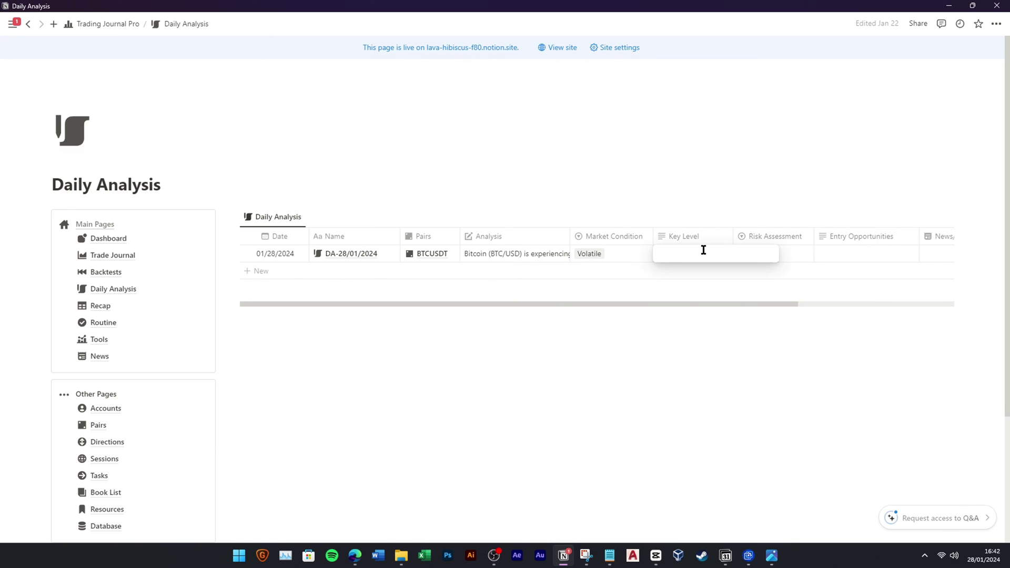
pyautogui.write('40,000')
pyautogui.press('Return')
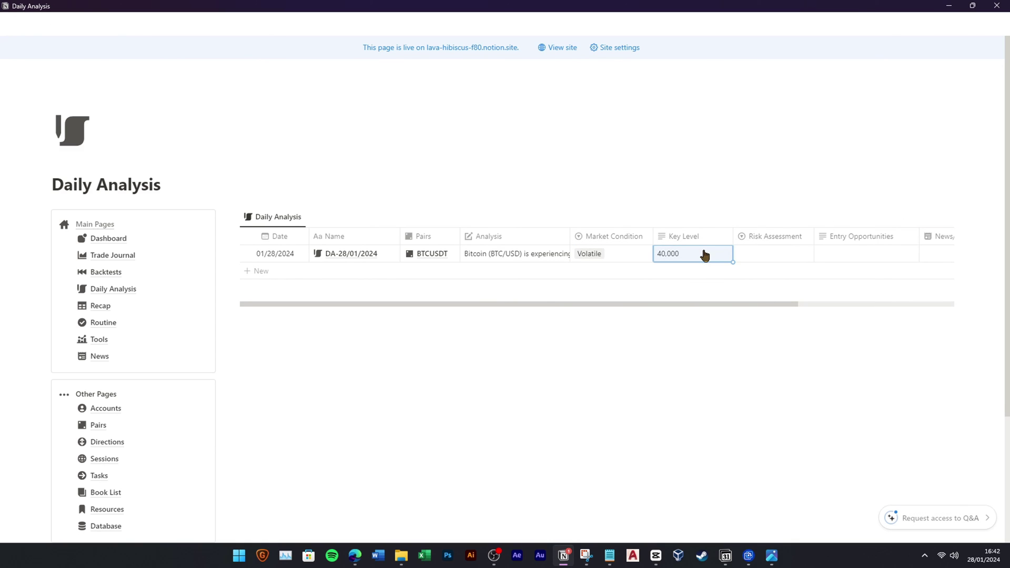
pyautogui.click(704, 252)
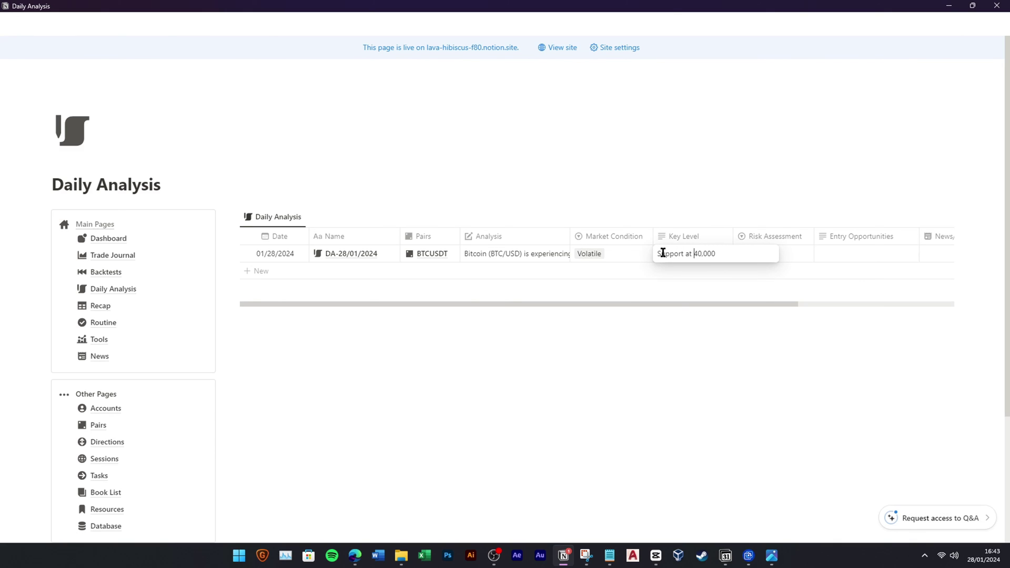
pyautogui.press('Return')
pyautogui.click(753, 254)
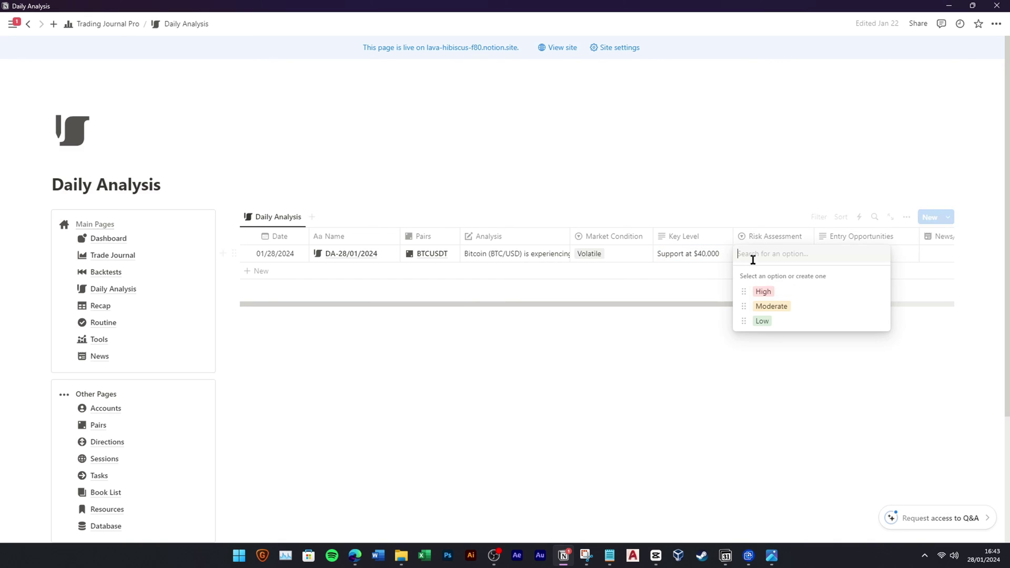
pyautogui.click(778, 307)
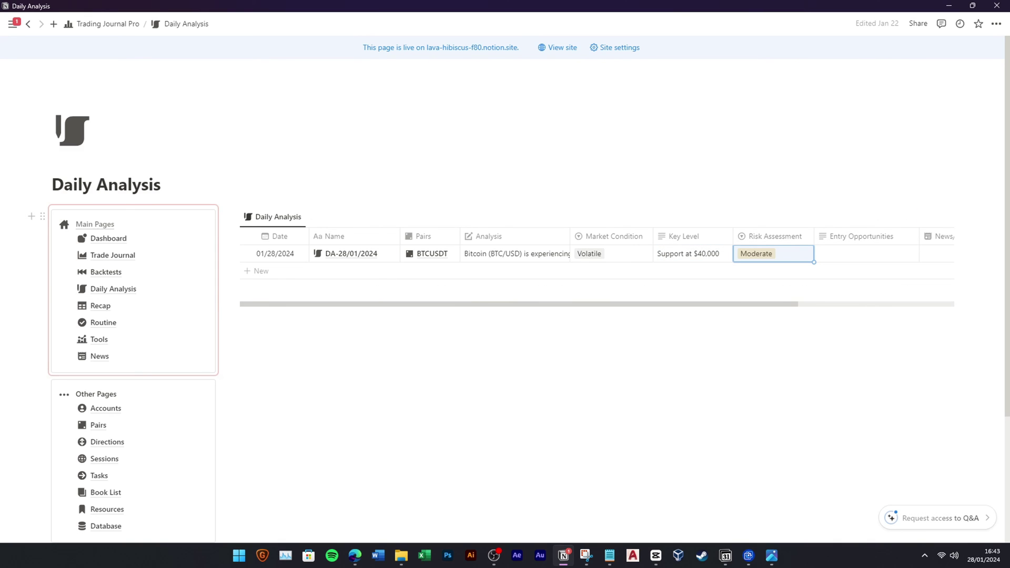
# Paste the short-term long opportunity note into Entry Opportunities
pyautogui.click(854, 253)
pyautogui.hotkey('ctrl', 'v')
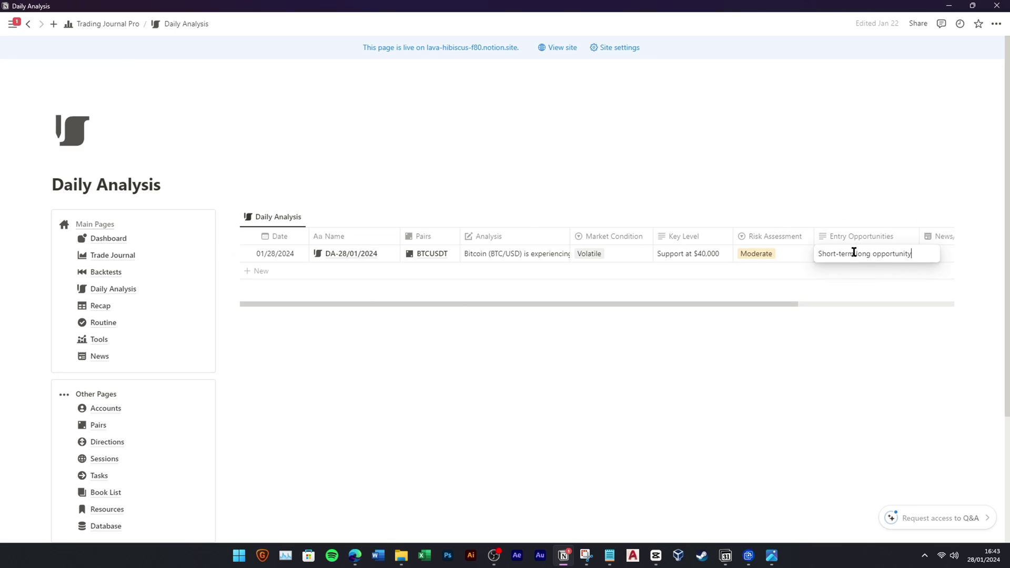
pyautogui.press('Escape')
pyautogui.hscroll(4, 767, 265)
pyautogui.press('Escape')
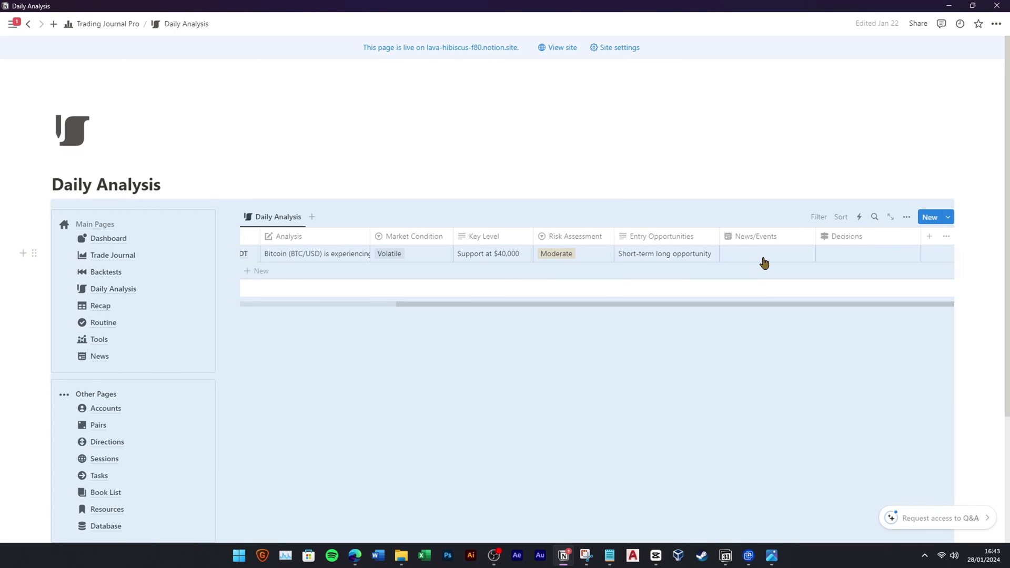
# Enter 'BTC ETF' under News/Events and record the Entered long position decision
pyautogui.click(771, 258)
pyautogui.press('Escape')
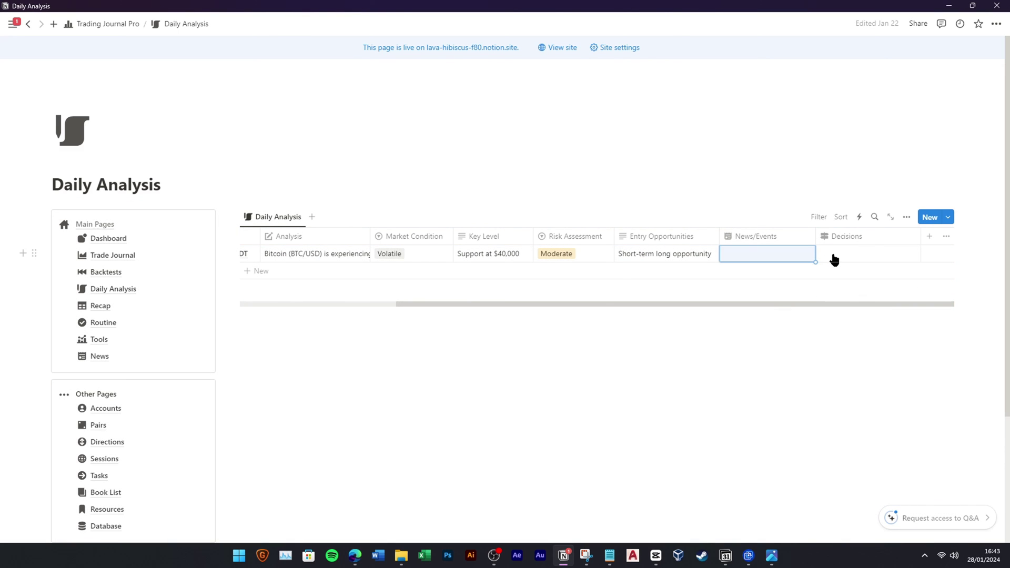
pyautogui.click(808, 259)
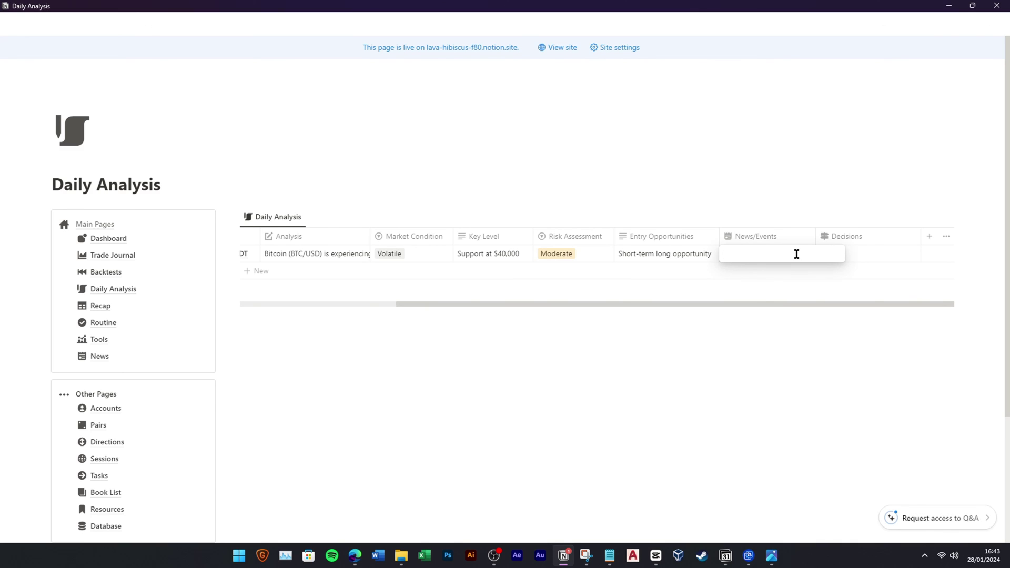
pyautogui.write('BTC ETF')
pyautogui.press('Escape')
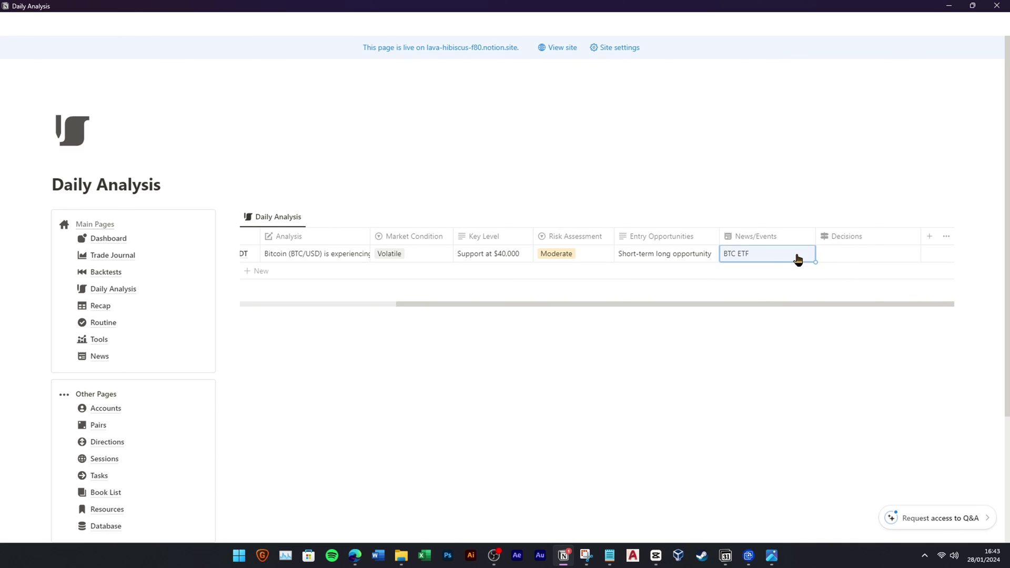
pyautogui.click(869, 252)
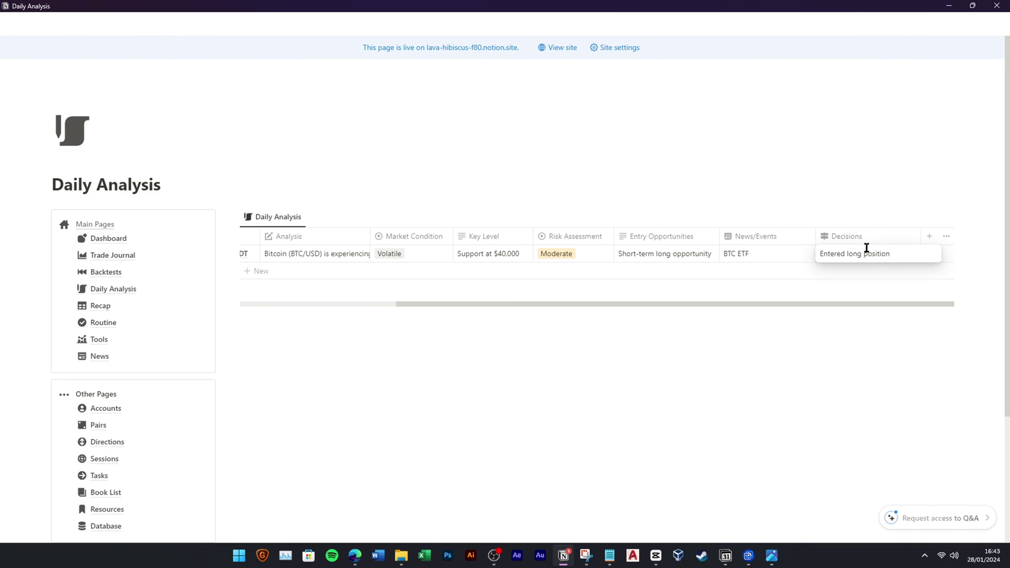
pyautogui.press('Escape')
pyautogui.moveTo(503, 308); pyautogui.dragTo(343, 307)
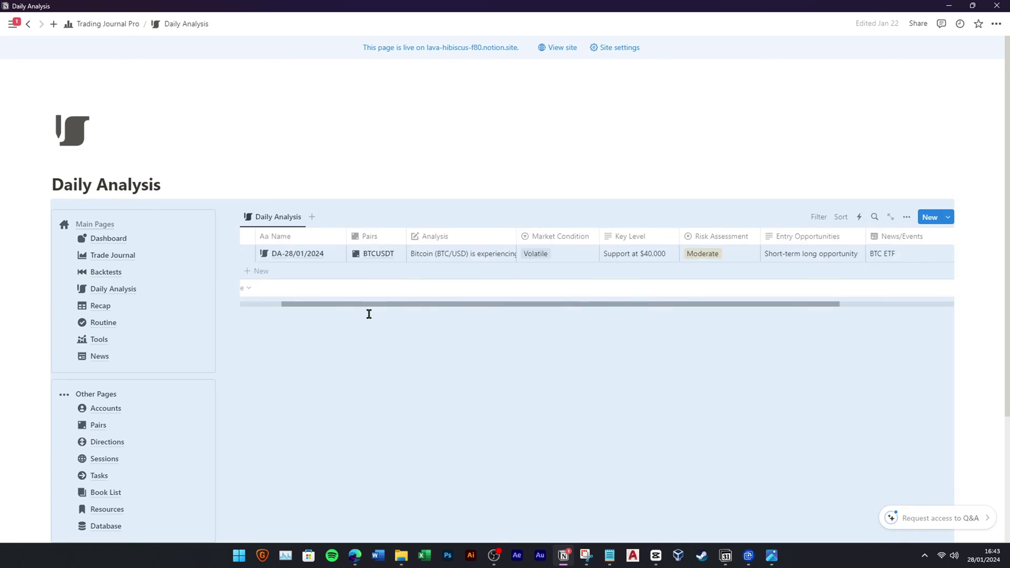
pyautogui.click(380, 255)
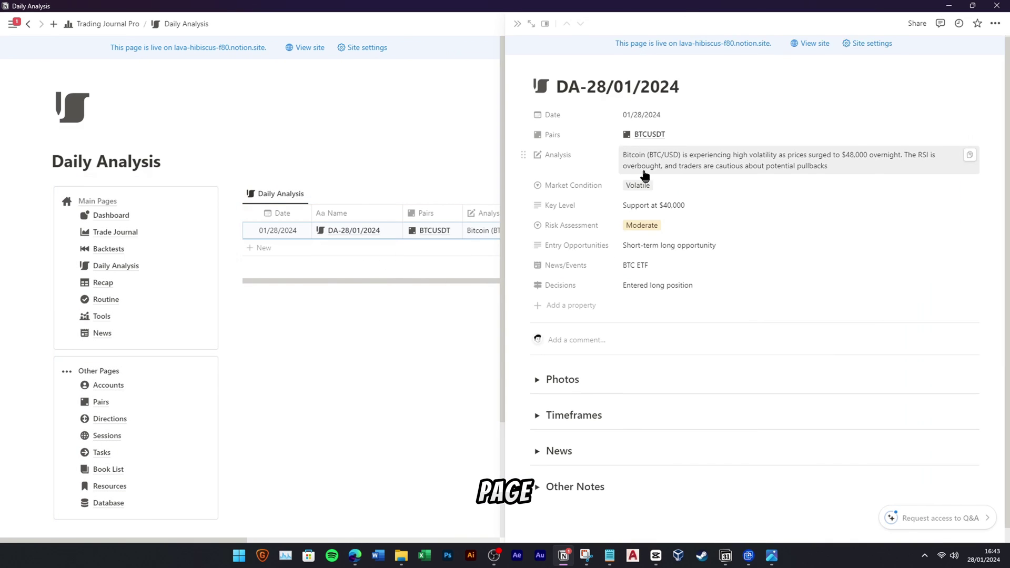
pyautogui.click(537, 367)
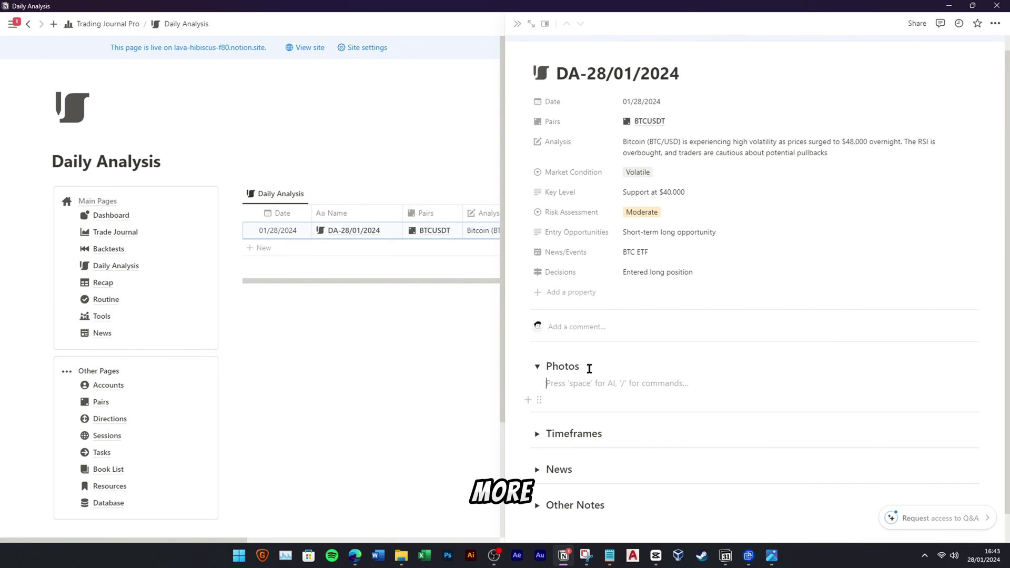
pyautogui.click(537, 367)
pyautogui.click(537, 402)
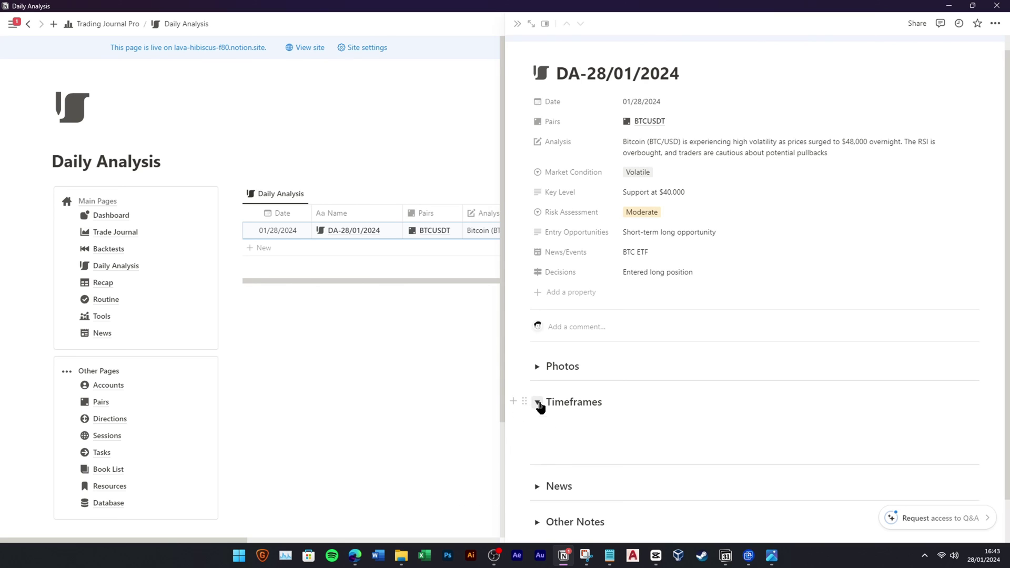
pyautogui.click(538, 403)
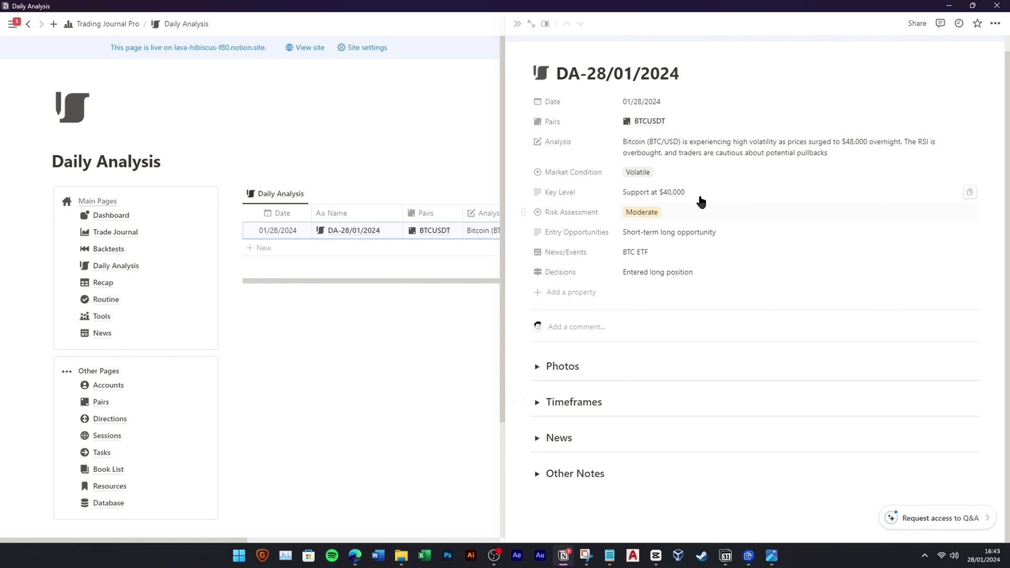
pyautogui.click(517, 26)
pyautogui.scroll(-1, 446, 210)
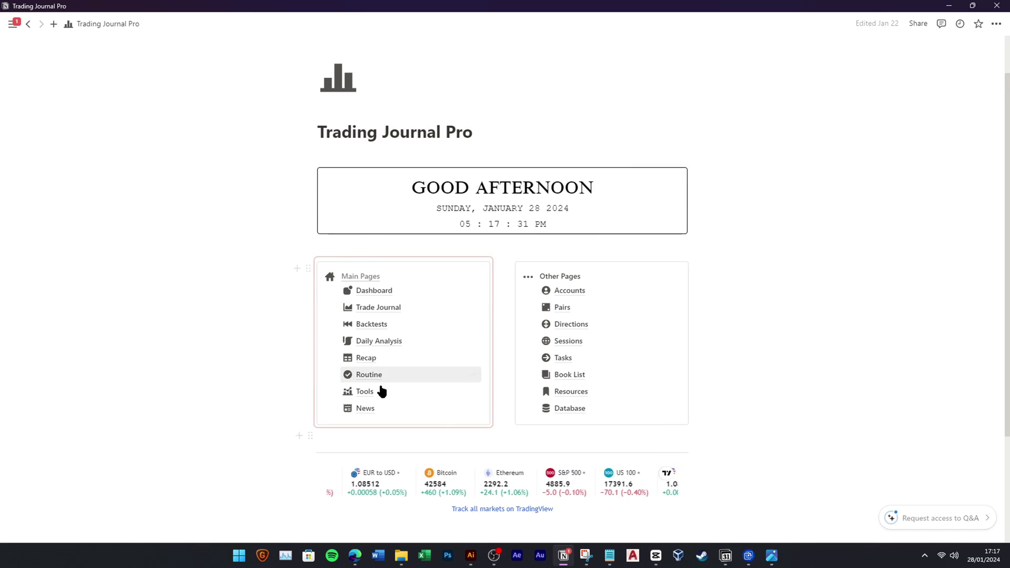
# Add a Research asset task: 'Research the fundamental of AAPL stock', Mid priority, February 2, 2024
pyautogui.click(565, 358)
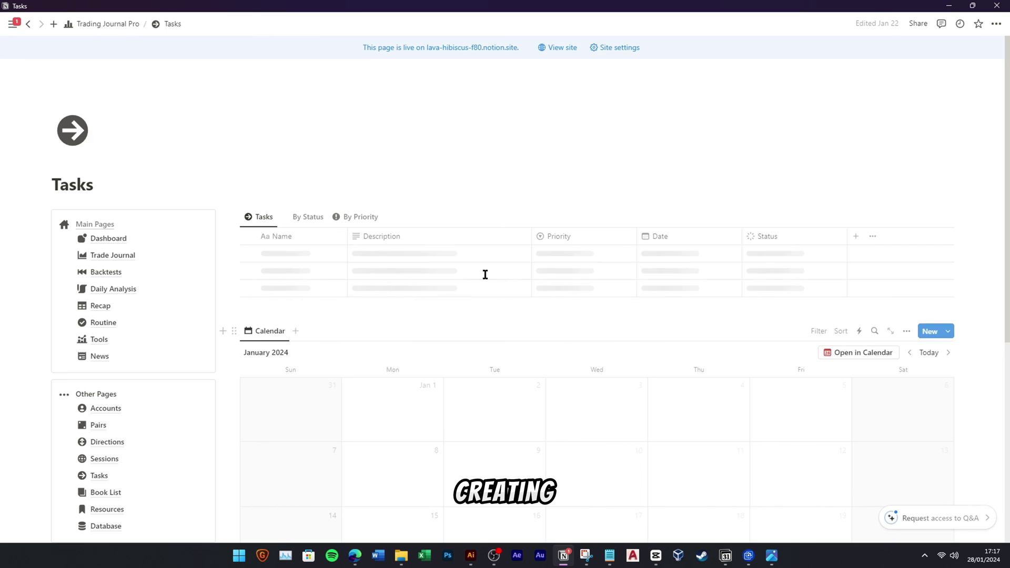
pyautogui.click(280, 270)
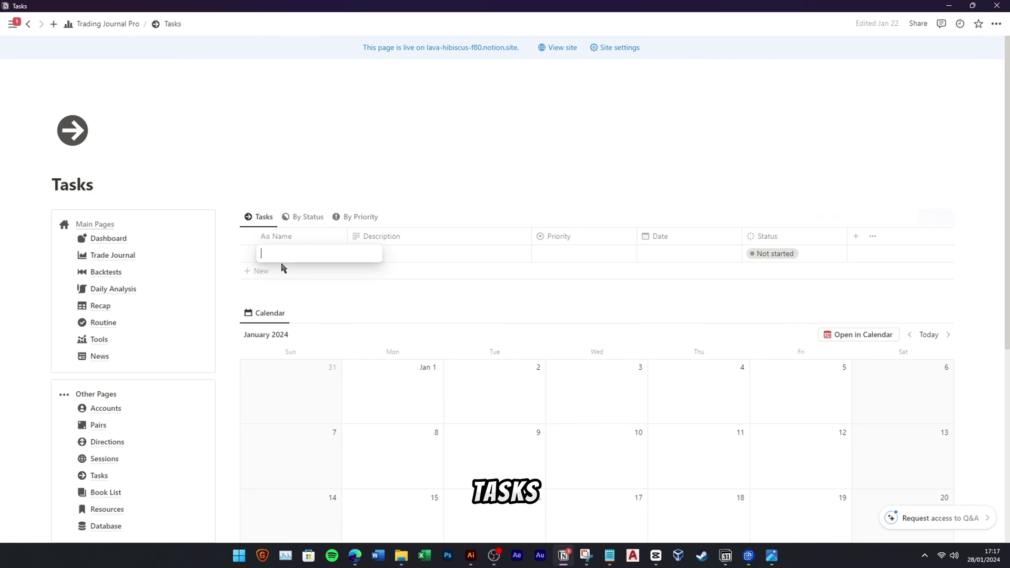
pyautogui.write('Research asset')
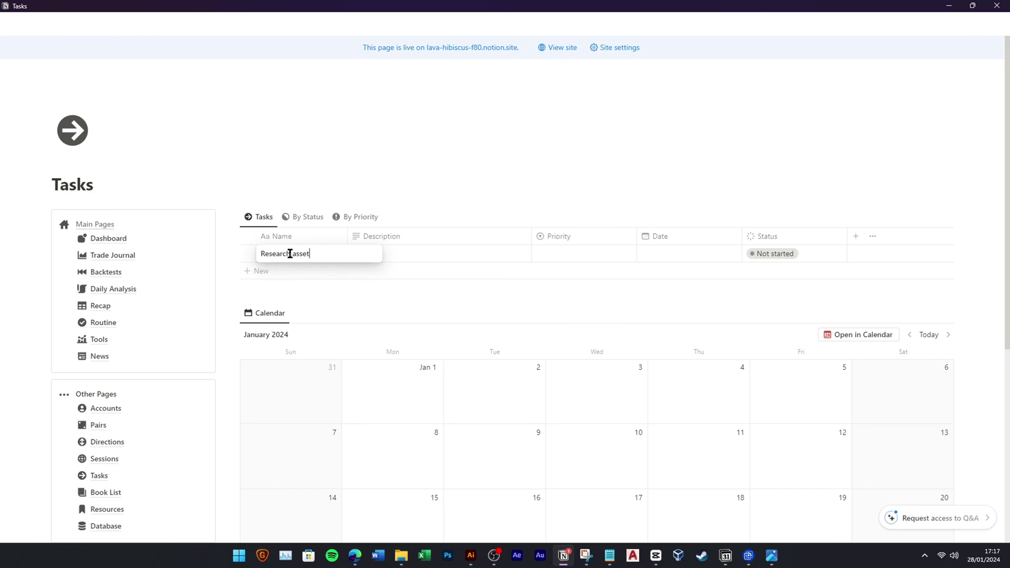
pyautogui.click(379, 259)
pyautogui.write('Rese')
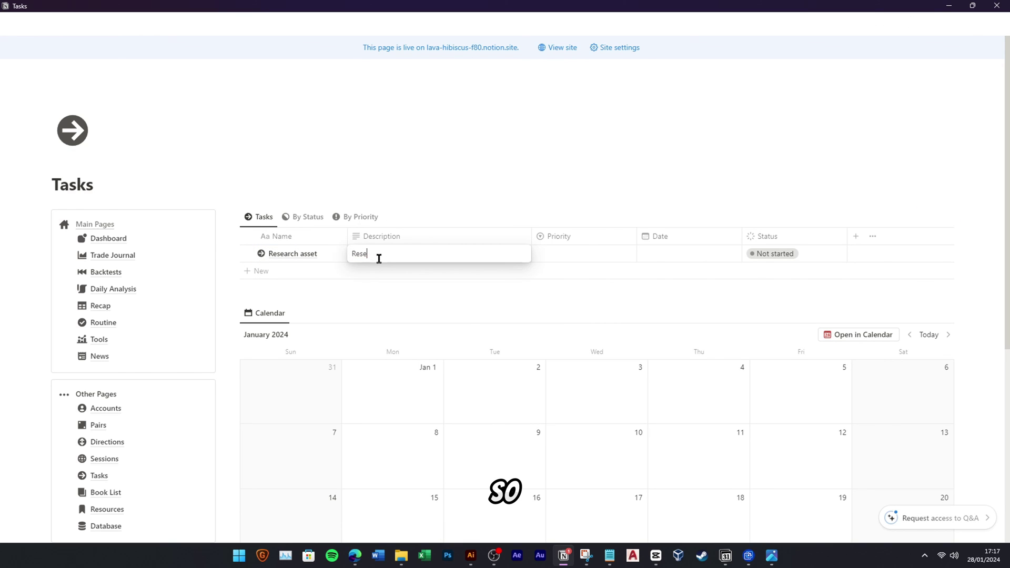
pyautogui.write('arch the fundamental of AAPL st')
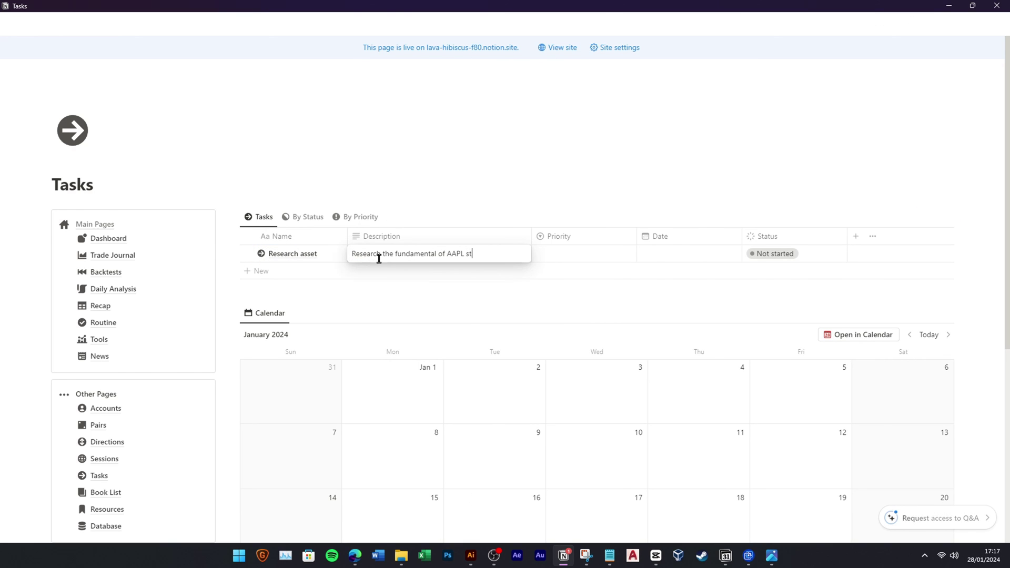
pyautogui.write('ock')
pyautogui.click(578, 254)
pyautogui.click(648, 304)
pyautogui.click(690, 254)
pyautogui.click(724, 383)
pyautogui.press('Escape')
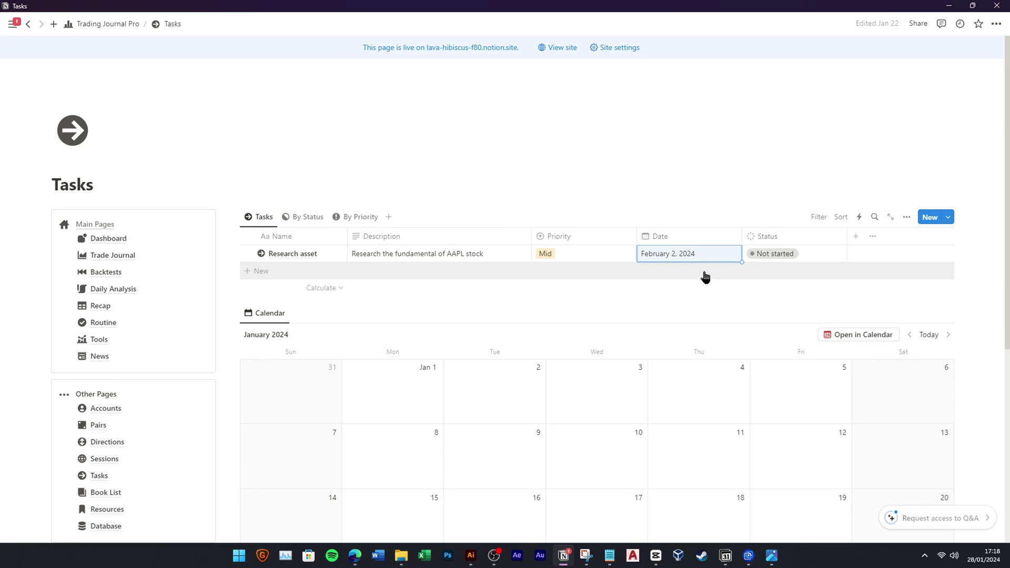
# Add a Review trades task for last week's performance, High priority, January 28, 2024, In progress
pyautogui.click(290, 273)
pyautogui.write('Revoew')
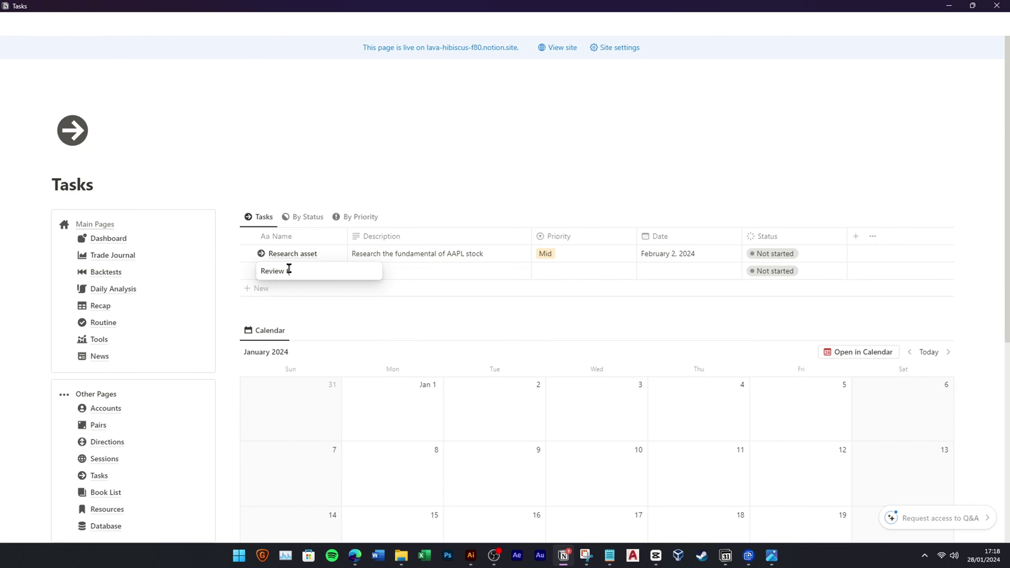
pyautogui.write(' trades')
pyautogui.click(395, 271)
pyautogui.write("Review last week's trades for perf")
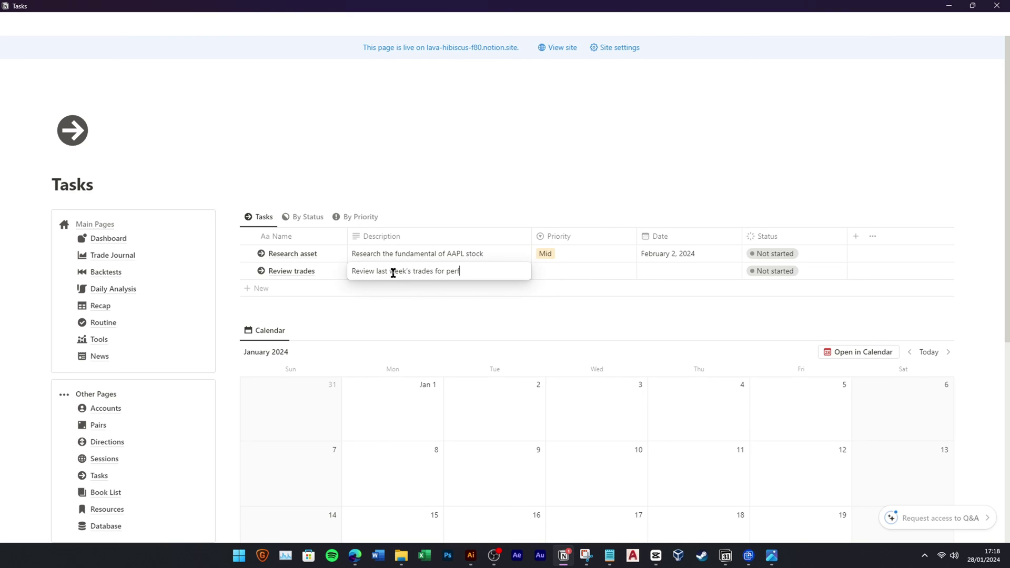
pyautogui.write('ormance')
pyautogui.click(584, 271)
pyautogui.click(580, 336)
pyautogui.click(689, 271)
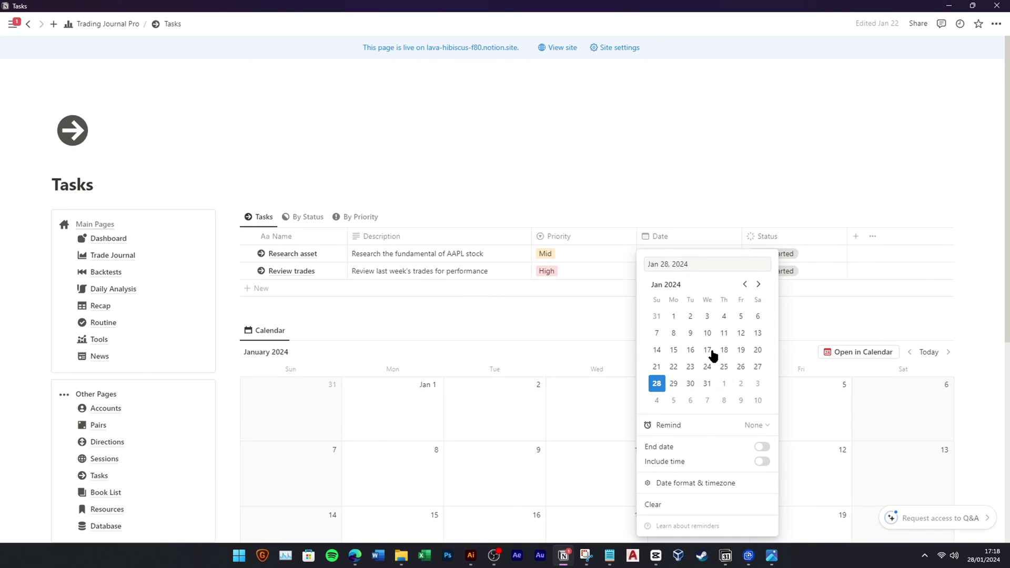
pyautogui.click(773, 271)
pyautogui.click(778, 345)
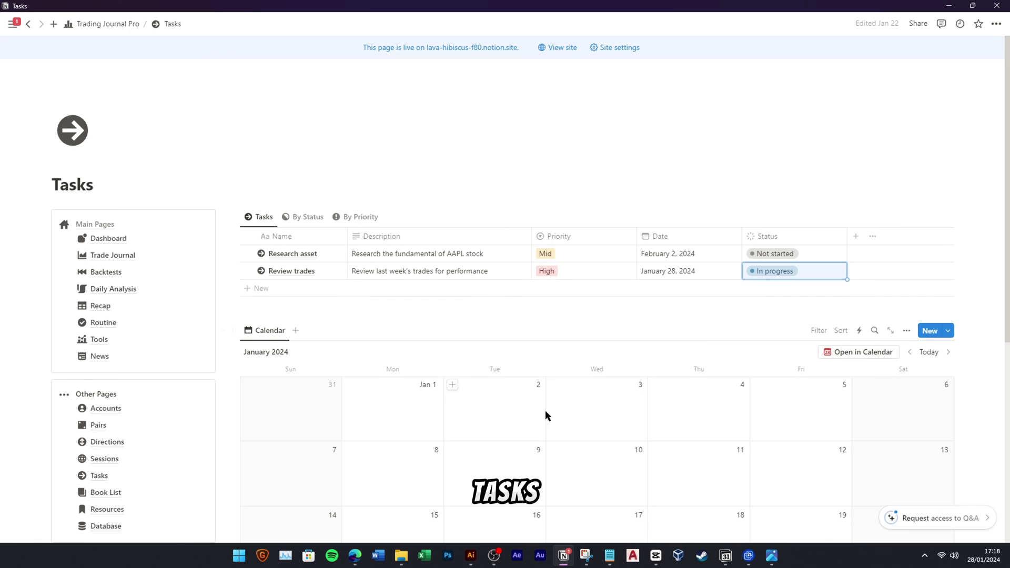
# Check the By Status and By Priority views, then go back to the table
pyautogui.scroll(-4, 546, 412)
pyautogui.scroll(2, 301, 447)
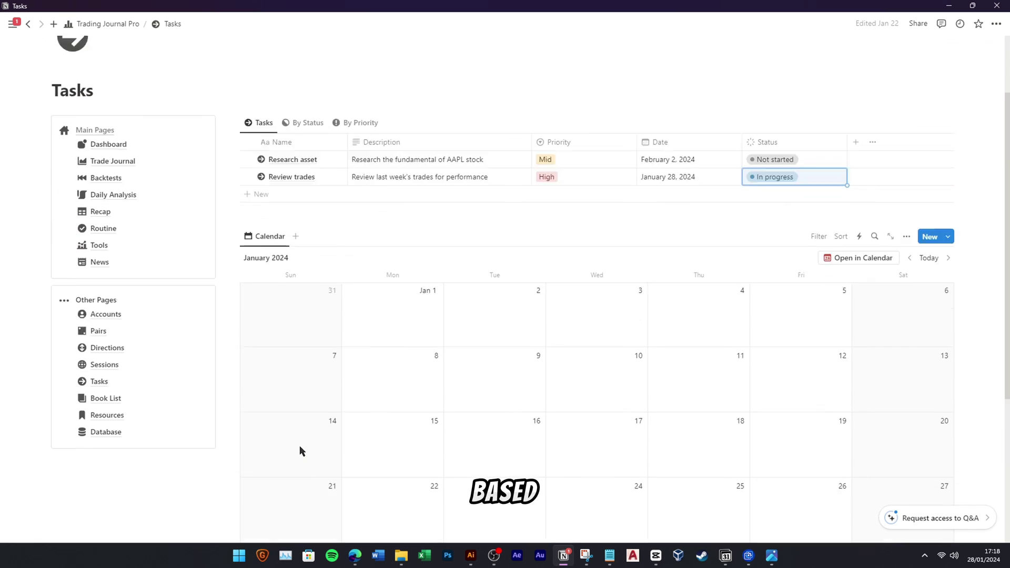
pyautogui.scroll(2, 300, 450)
pyautogui.click(308, 216)
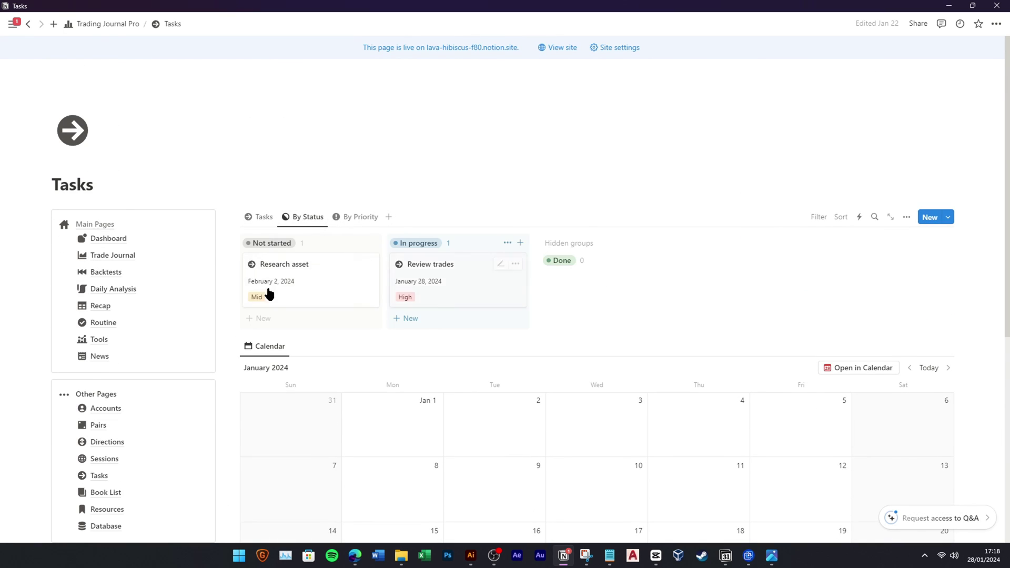
pyautogui.click(355, 217)
pyautogui.click(271, 217)
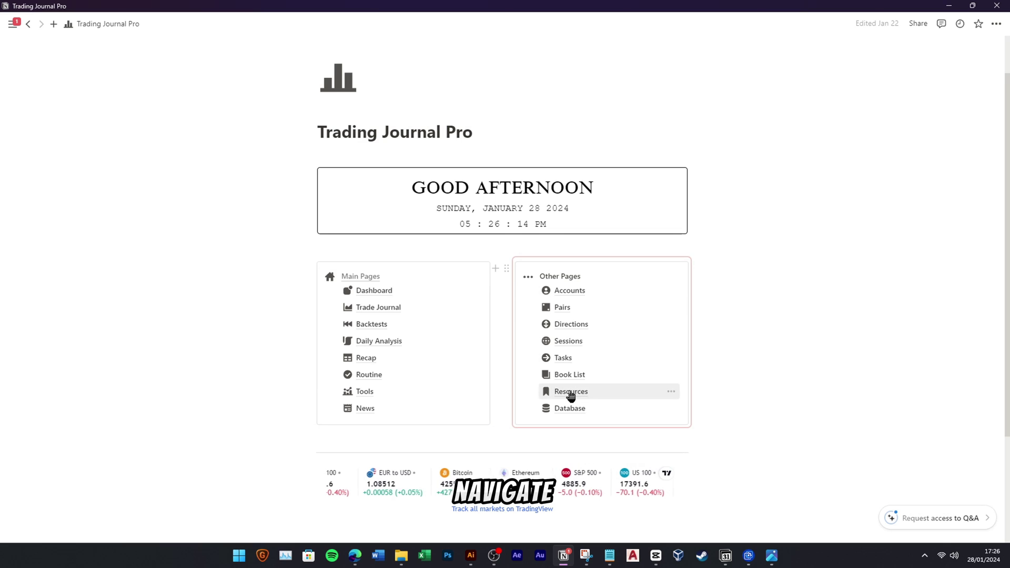
# Preview the Jan '24 monthly and 2024 yearly recaps: 1 trade, 100% win rate, $1,975.00
pyautogui.click(379, 357)
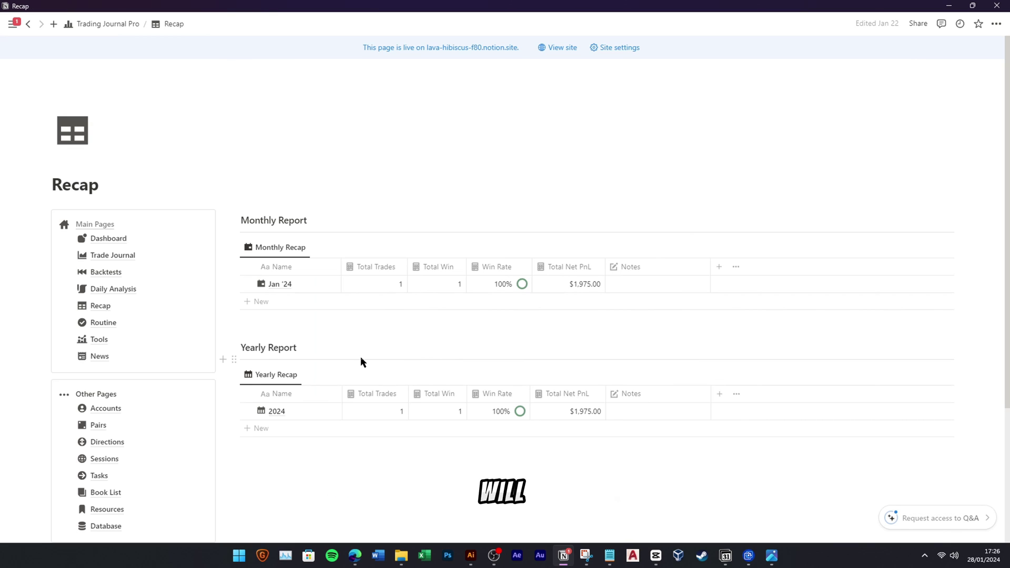
pyautogui.scroll(-1, 338, 376)
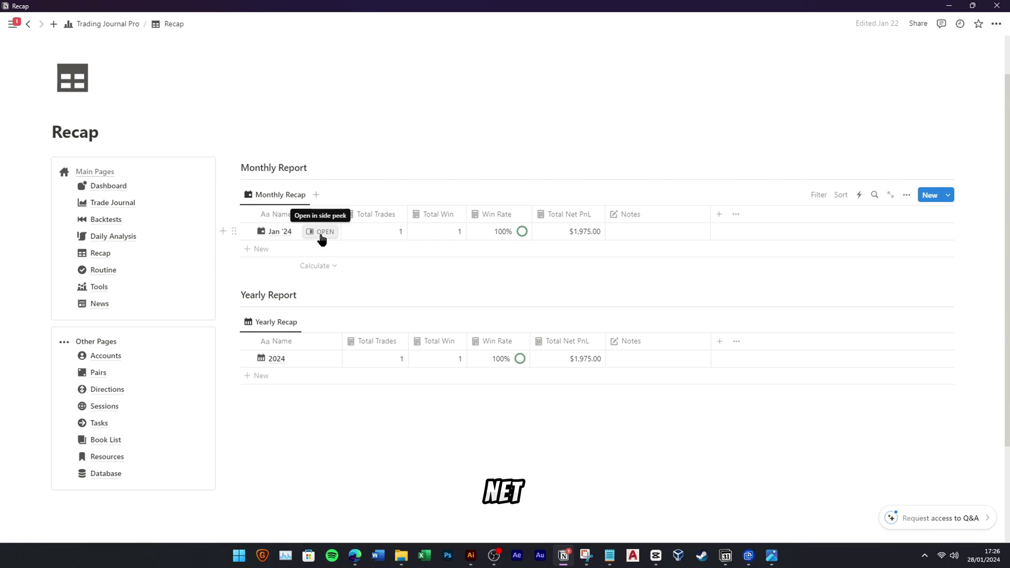
pyautogui.click(321, 232)
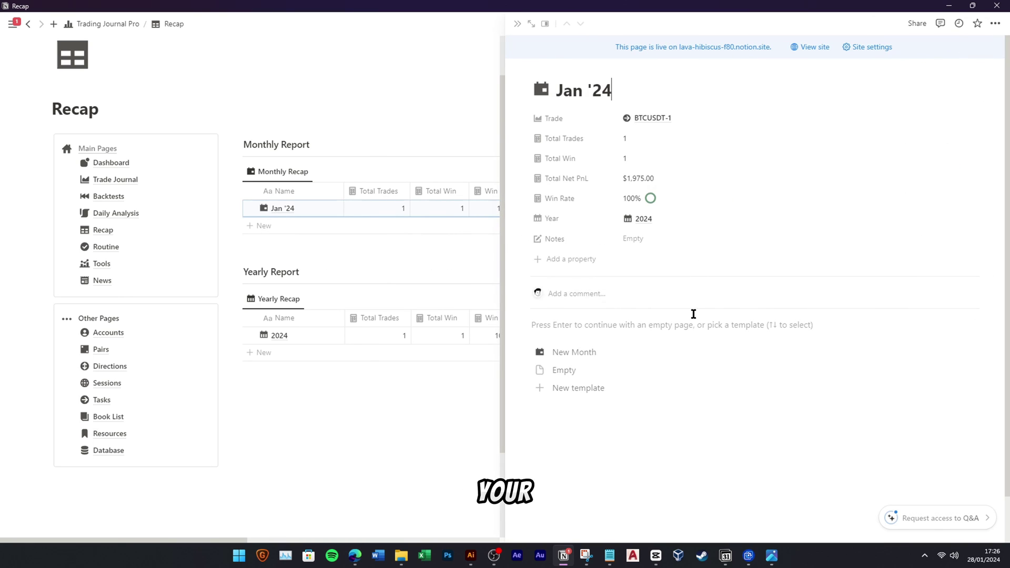
pyautogui.click(511, 23)
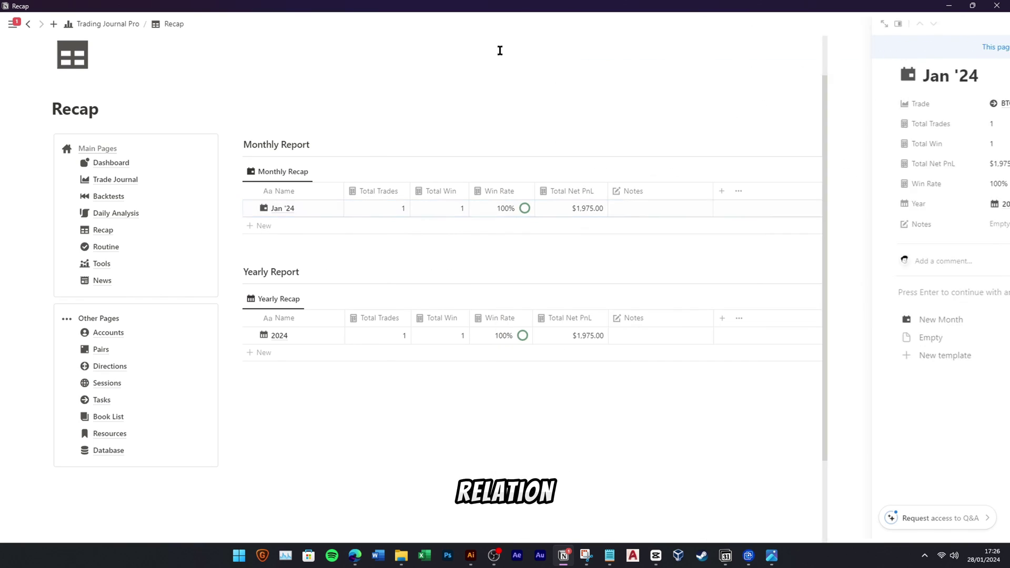
pyautogui.click(322, 357)
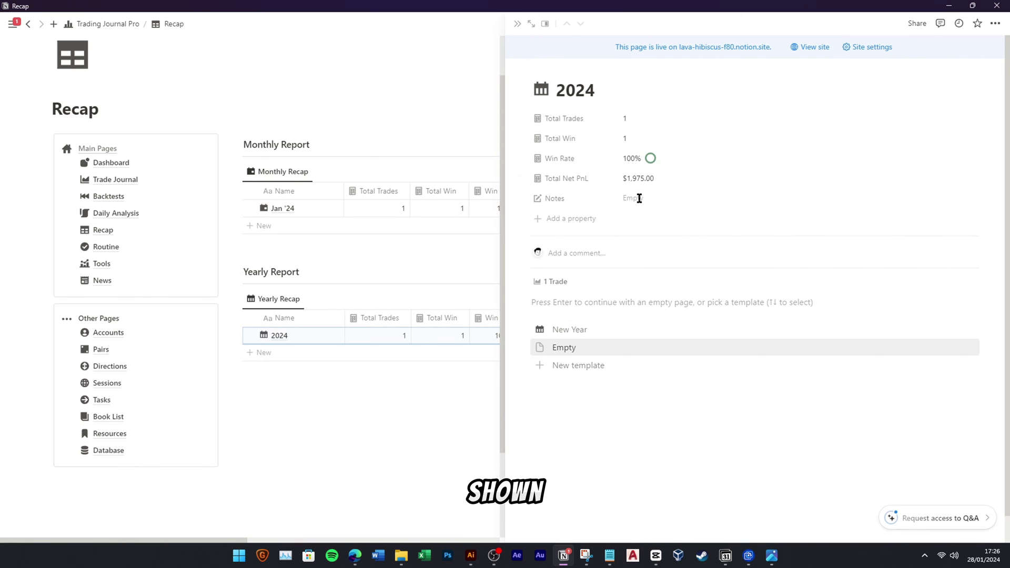
pyautogui.click(518, 24)
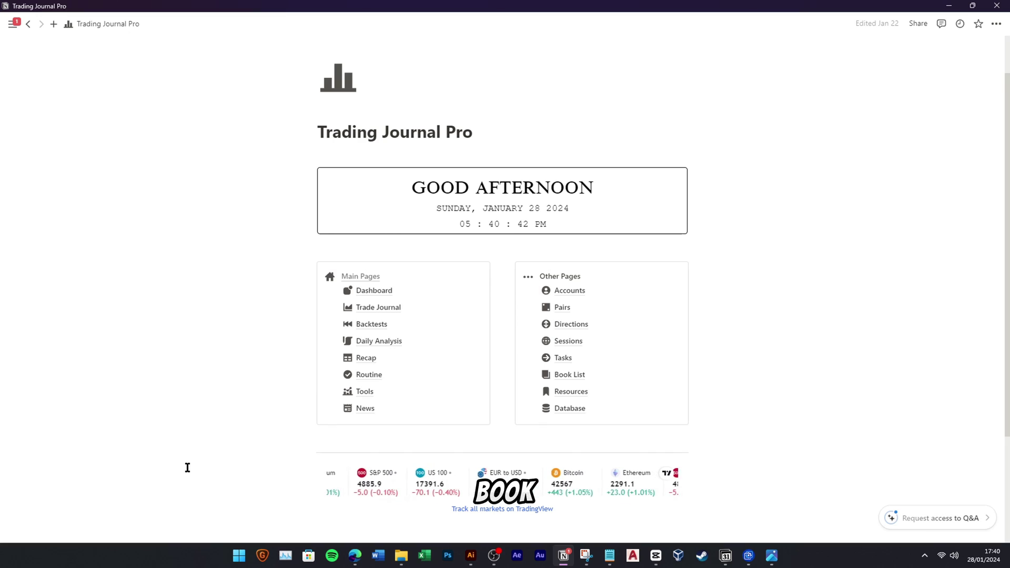
# Open the Market Wizards entry (39%, Reading) from the Book List and view its Summary
pyautogui.click(568, 375)
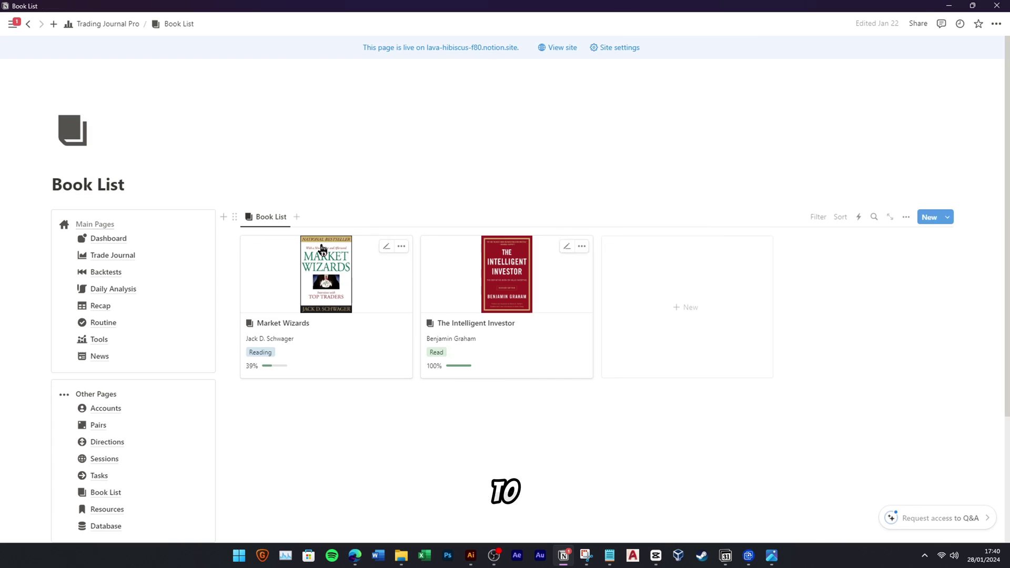
pyautogui.scroll(-2, 370, 329)
pyautogui.click(361, 248)
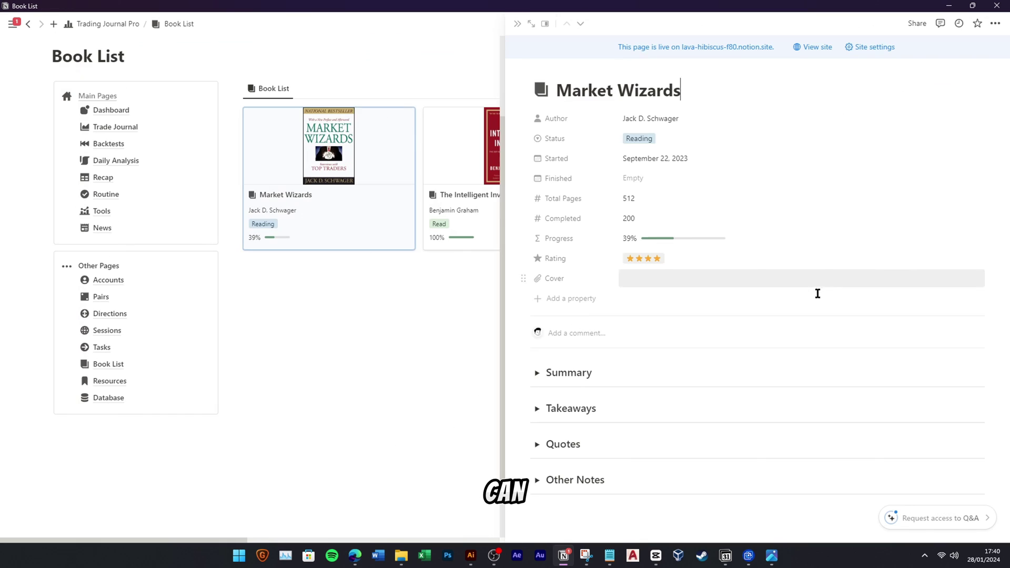
pyautogui.click(536, 372)
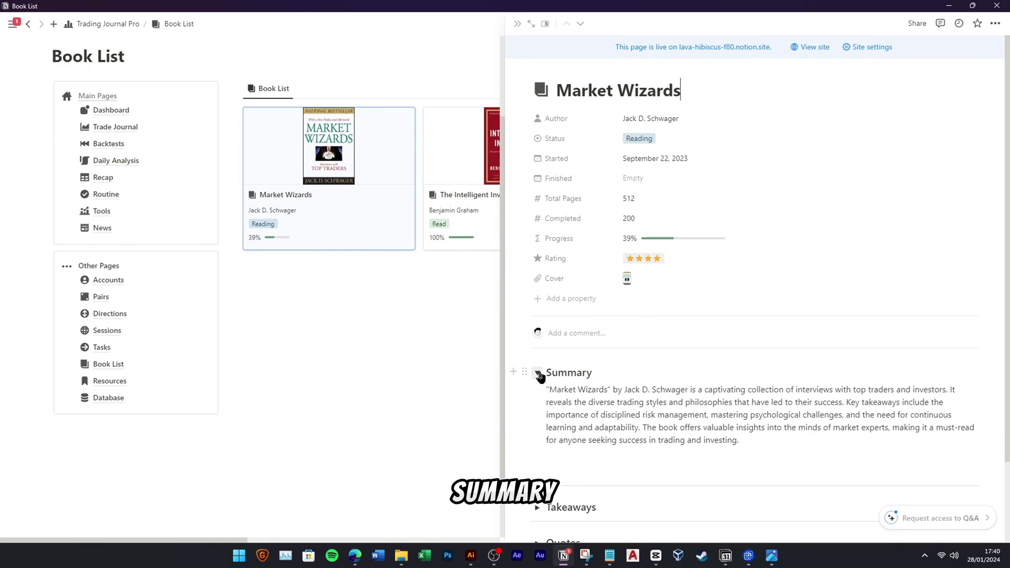
pyautogui.click(537, 373)
# Review the Market Wizards Takeaways and Quotes, then view The Intelligent Investor (100%, Read)
pyautogui.click(537, 409)
pyautogui.scroll(-3, 536, 408)
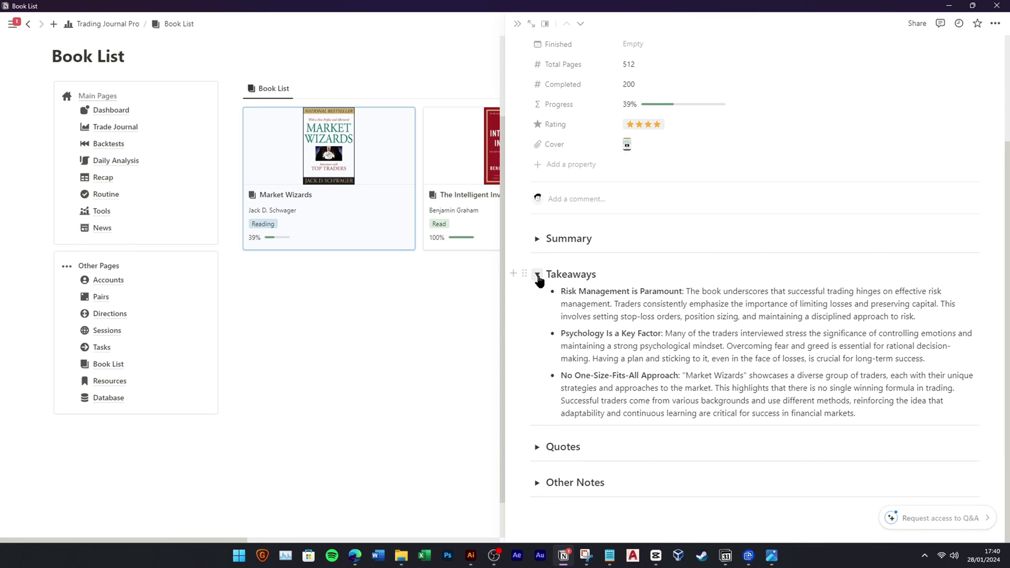
pyautogui.click(540, 280)
pyautogui.click(538, 445)
pyautogui.scroll(-1, 537, 421)
pyautogui.click(536, 387)
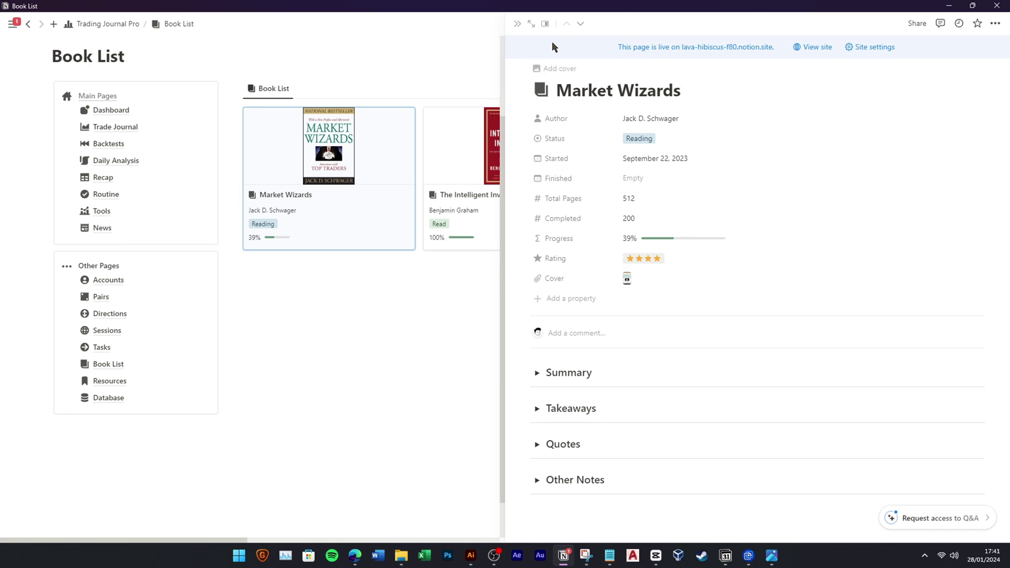
pyautogui.click(517, 26)
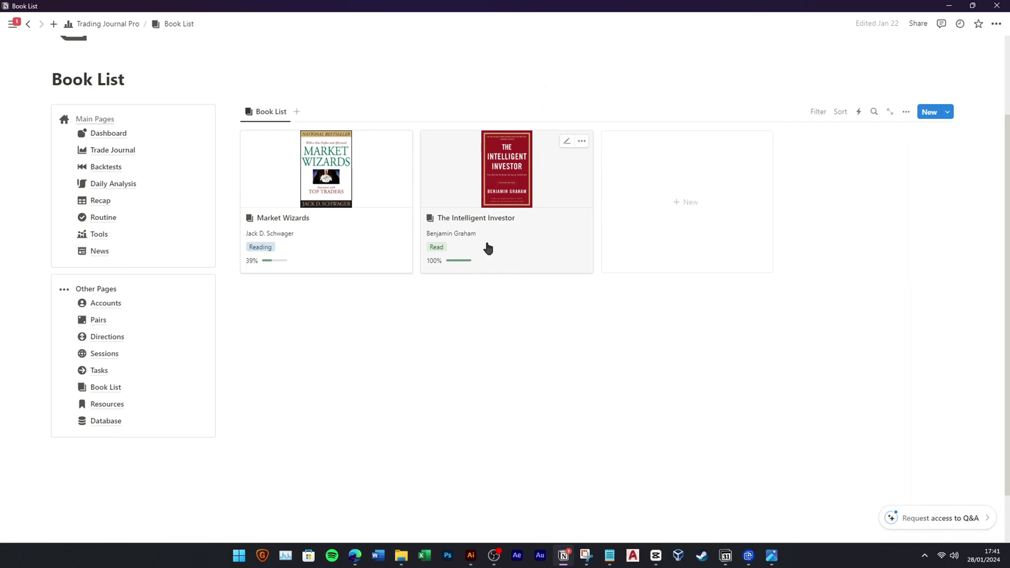
pyautogui.click(485, 247)
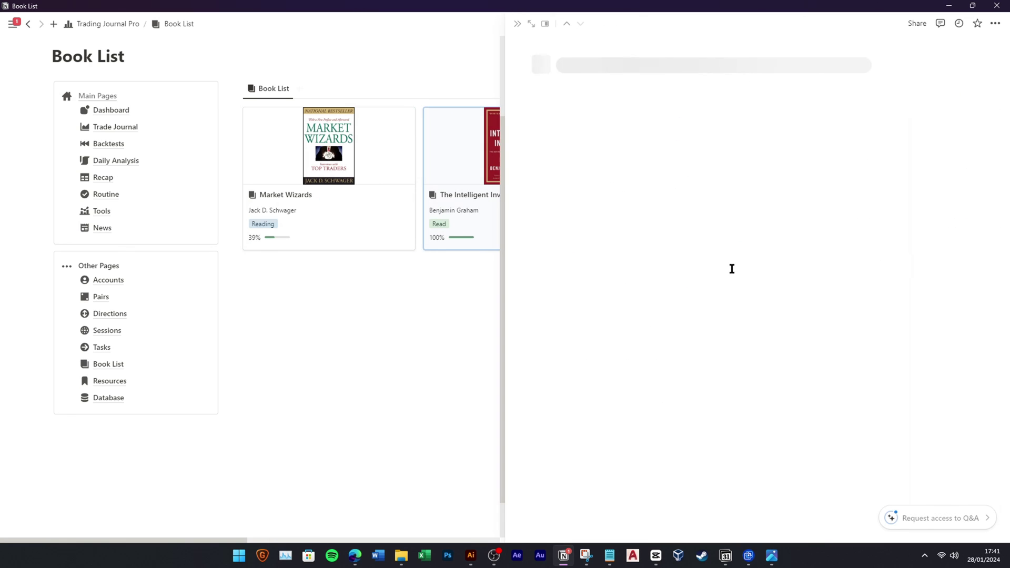
pyautogui.click(518, 24)
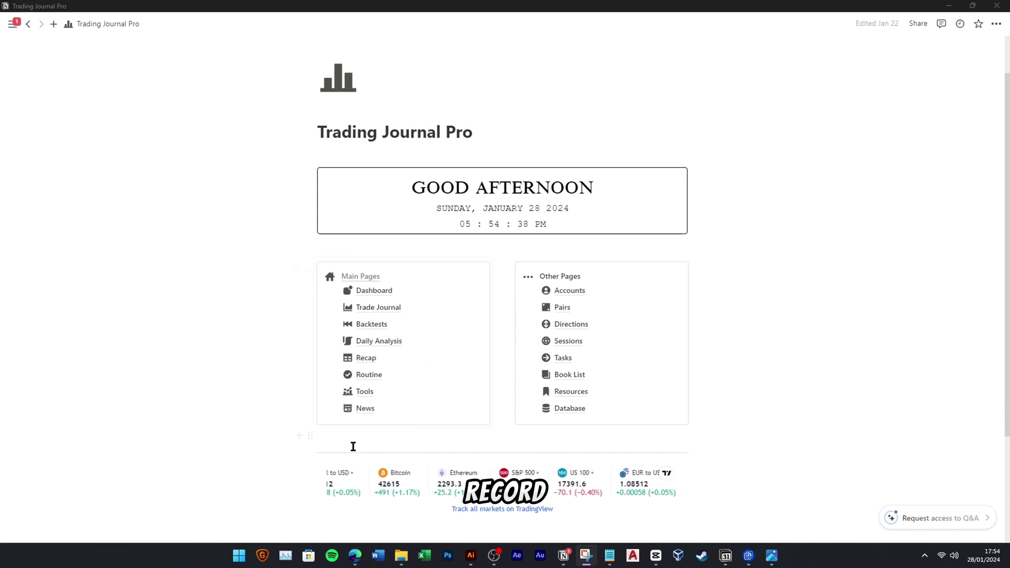
# Add a new resource row named 'Trading Forums' in the Resources table
pyautogui.click(571, 391)
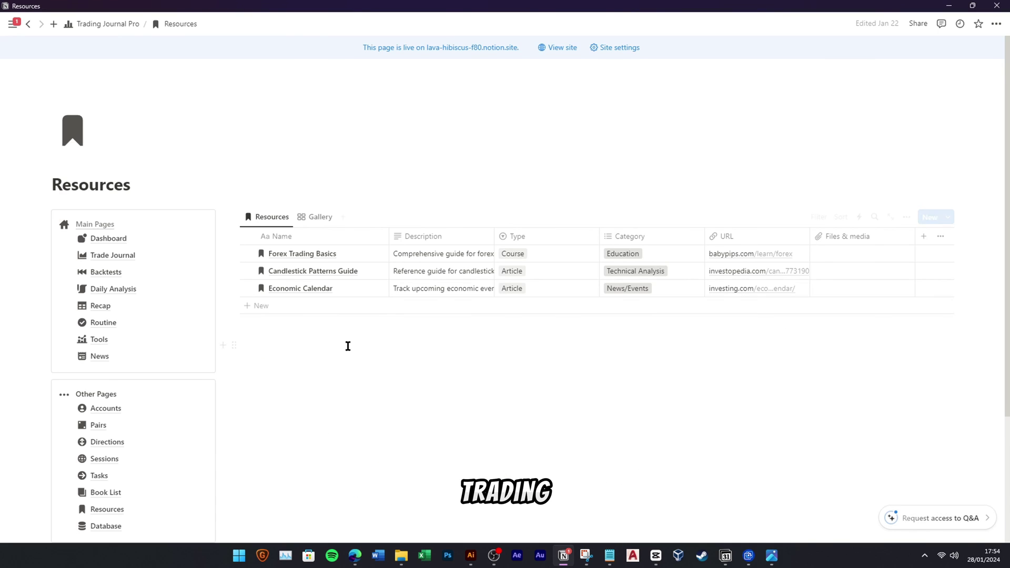
pyautogui.click(317, 218)
pyautogui.click(272, 216)
pyautogui.click(296, 307)
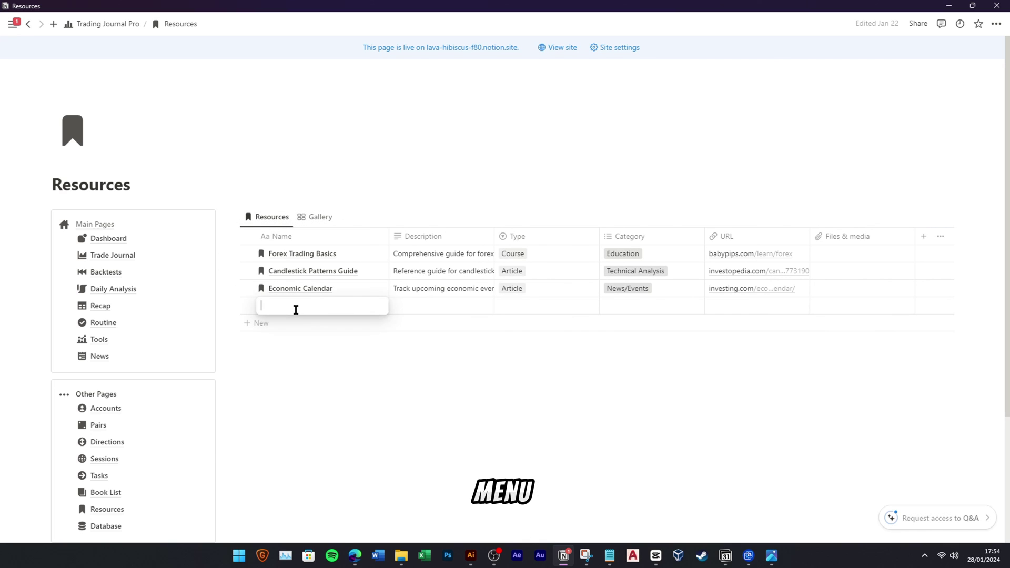
pyautogui.write('Trading Fo')
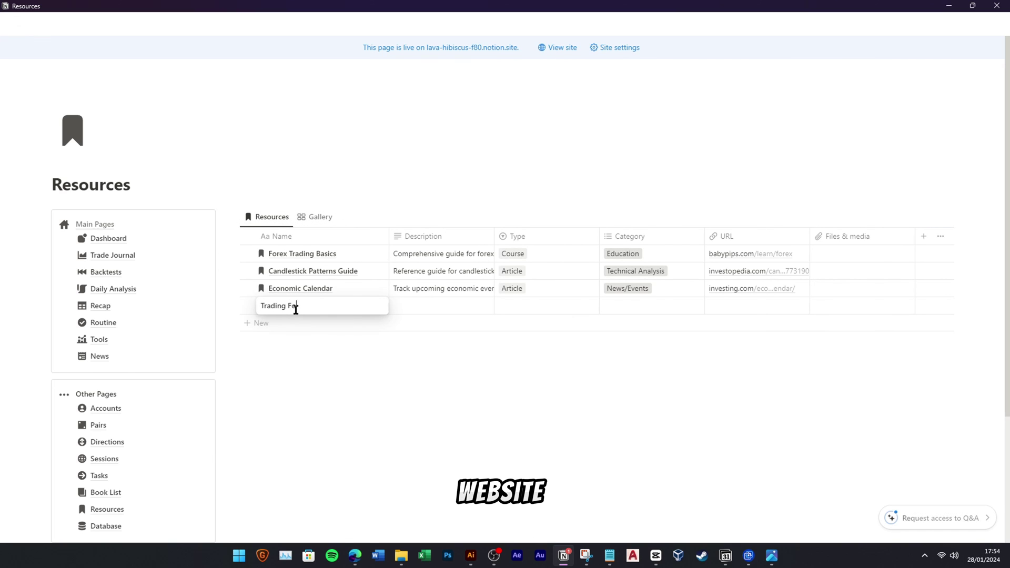
pyautogui.write('rums')
pyautogui.press('Return')
# Give Trading Forums the description 'Access to trading communities', Type Website, Category Community
pyautogui.click(417, 305)
pyautogui.write('A')
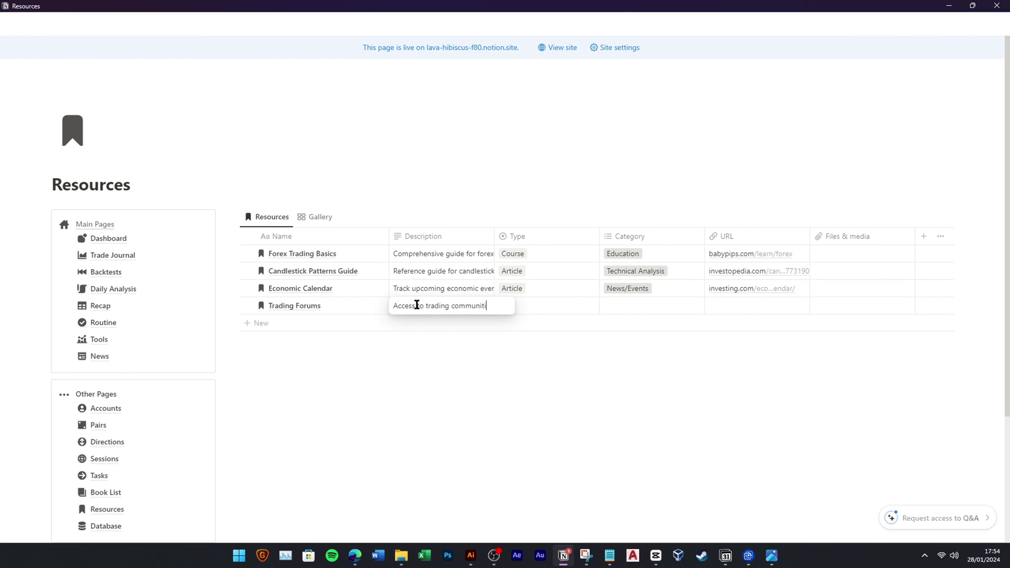
pyautogui.click(523, 308)
pyautogui.click(534, 344)
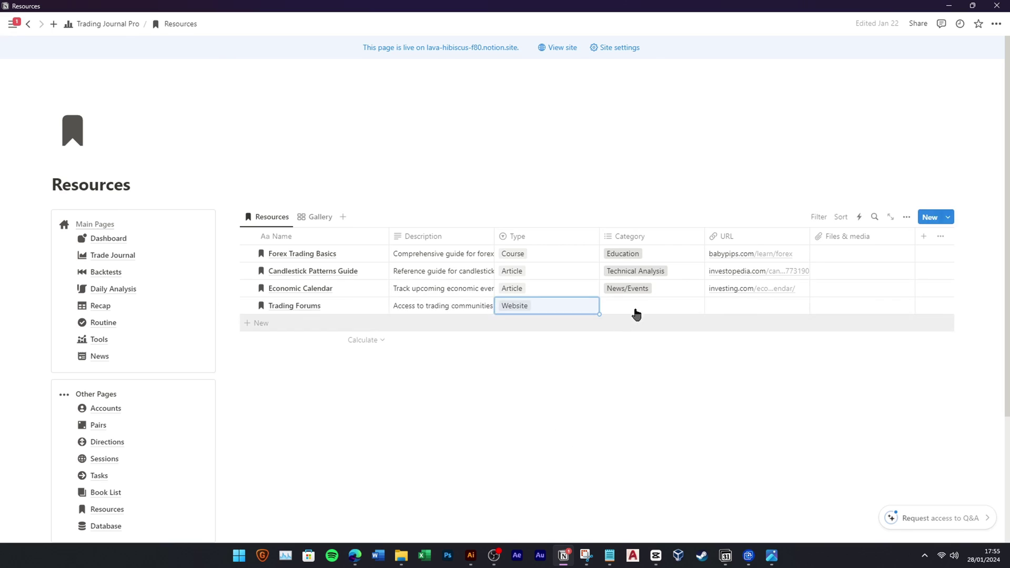
pyautogui.click(637, 311)
pyautogui.click(641, 358)
# Paste the forexfactory.com URL for Trading Forums and check it in the Gallery view
pyautogui.click(768, 308)
pyautogui.click(768, 308)
pyautogui.write('https://www.forexfactory.com/')
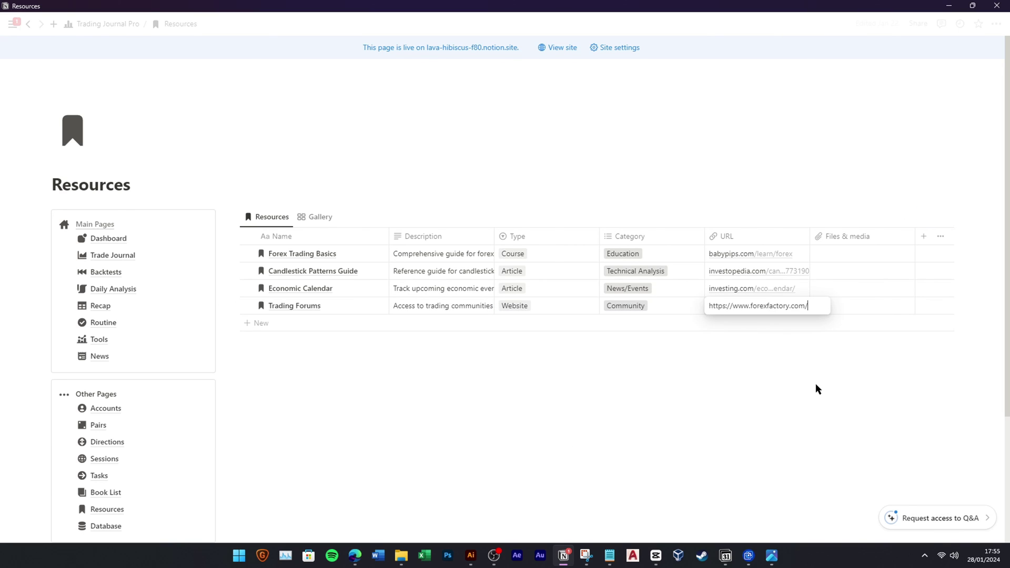
pyautogui.press('Return')
pyautogui.click(819, 363)
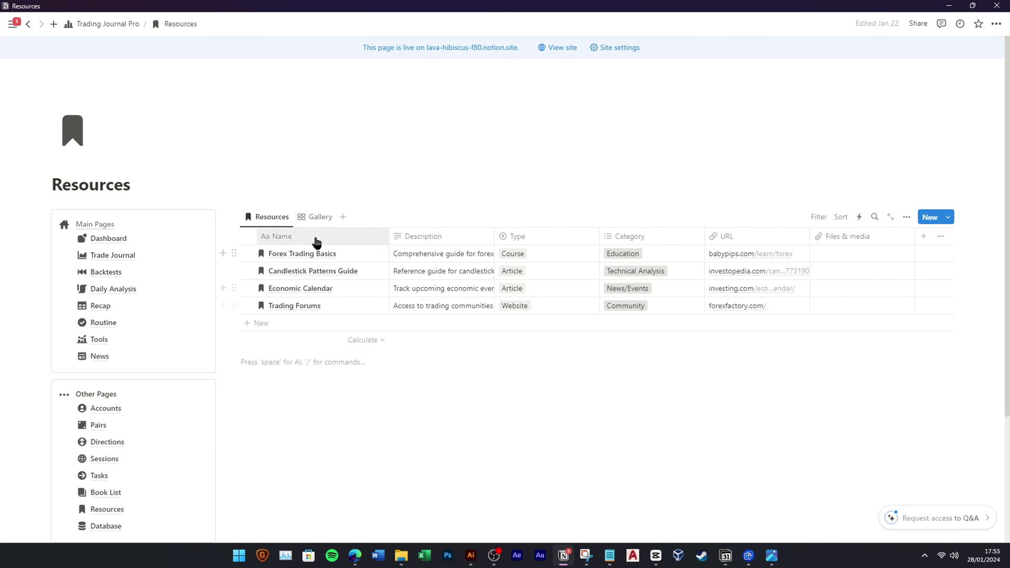
pyautogui.click(320, 217)
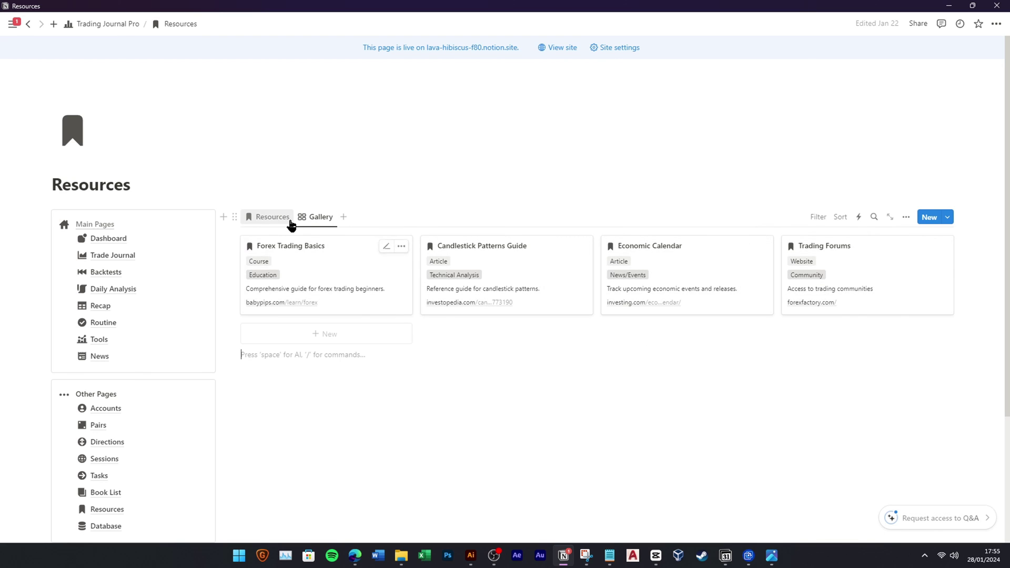
pyautogui.click(273, 217)
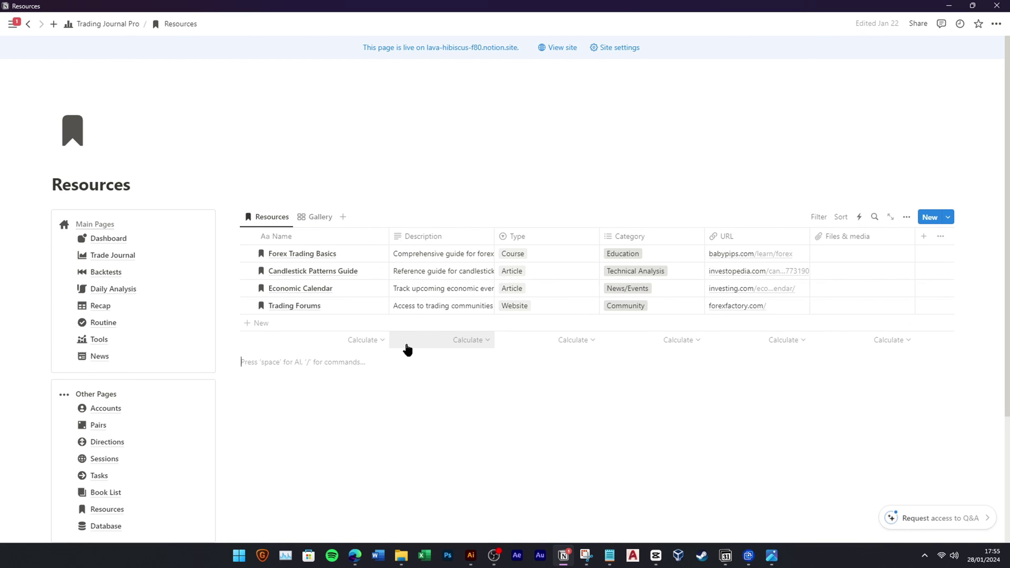